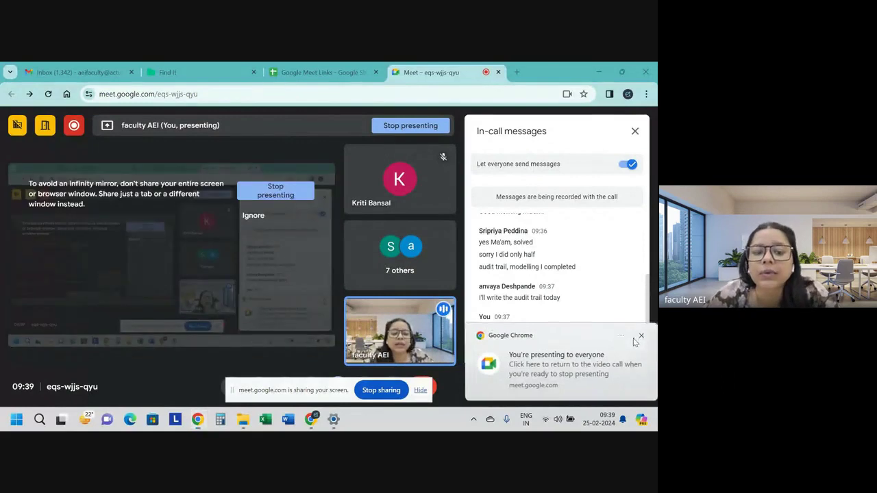
Dismiss Chrome's 'You're presenting' popup, switch Meet to grid layout, and hide the sharing bar.
click(641, 336)
click(169, 257)
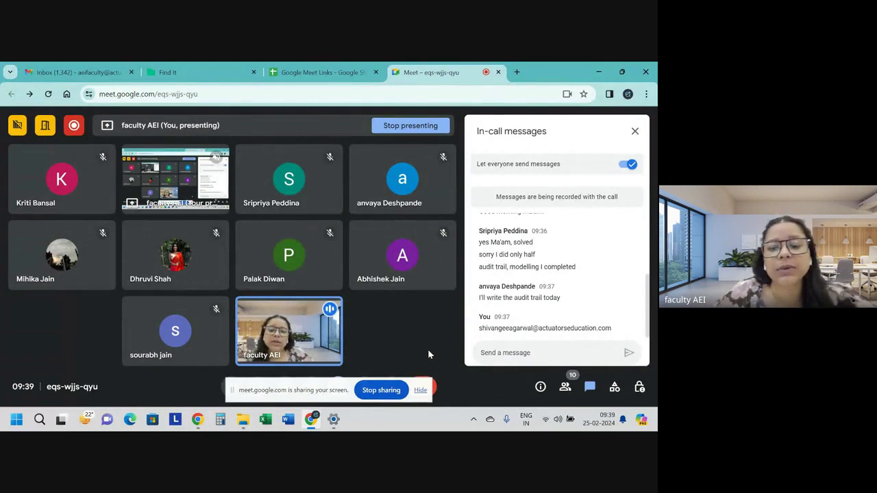
click(420, 390)
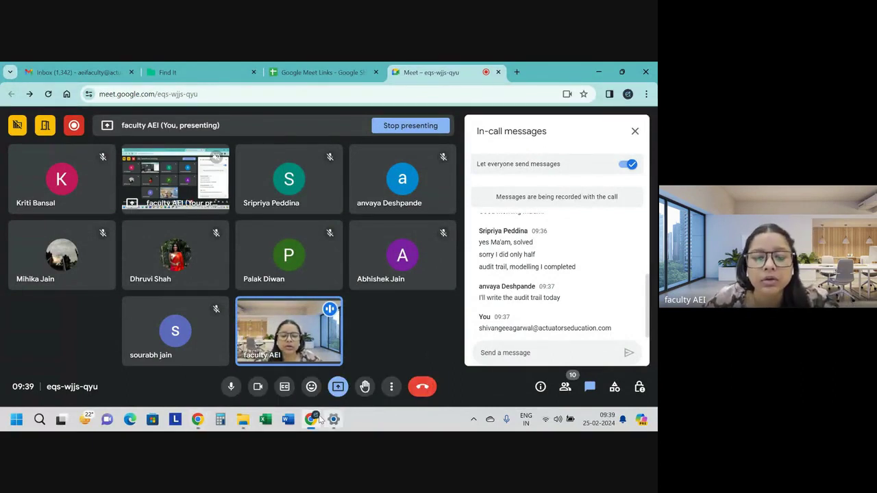
Bring up File Explorer on D:\ACTUATORS\CP2 and dismiss the presenting notice.
click(243, 420)
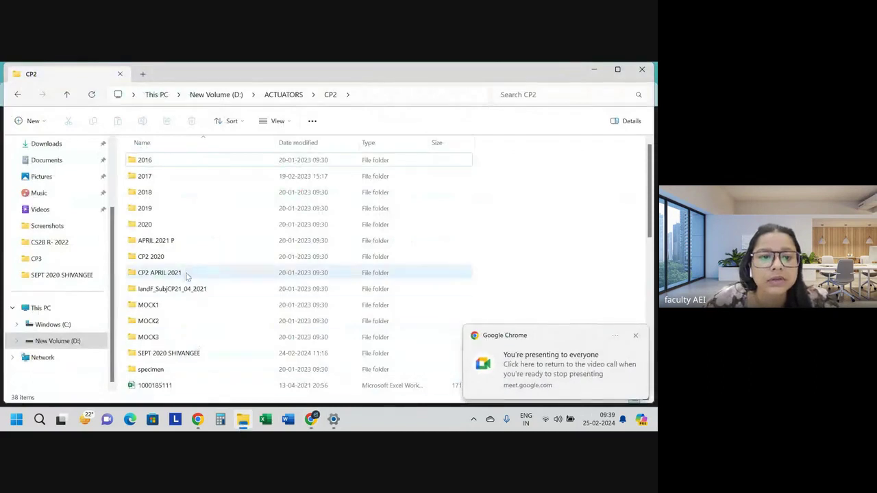
click(636, 338)
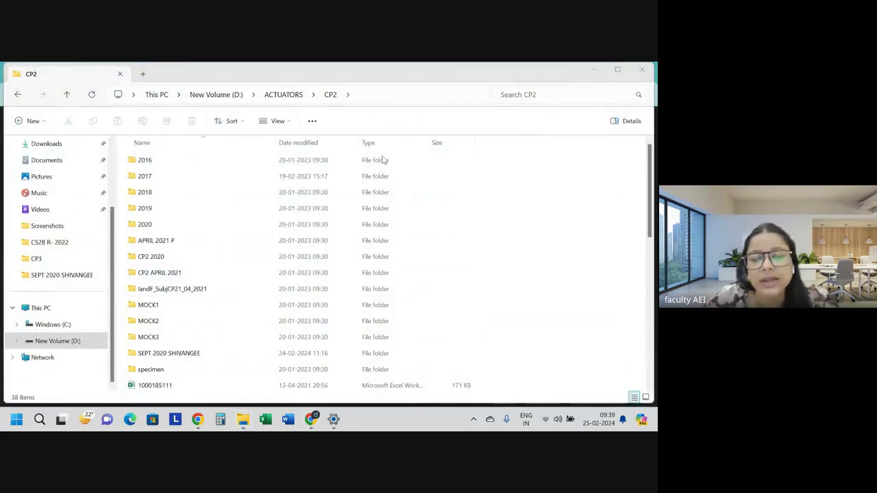
scroll(222, 335, down, 4)
scroll(223, 335, down, 4)
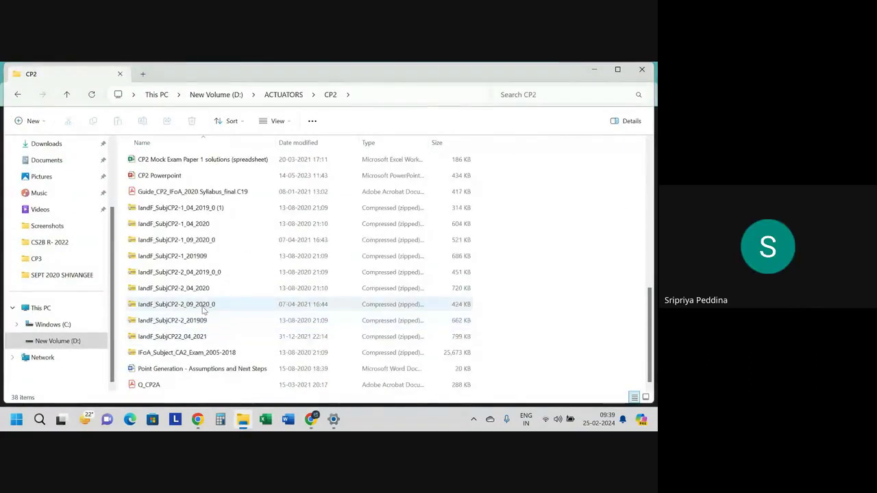
scroll(211, 307, up, 6)
scroll(202, 274, up, 2)
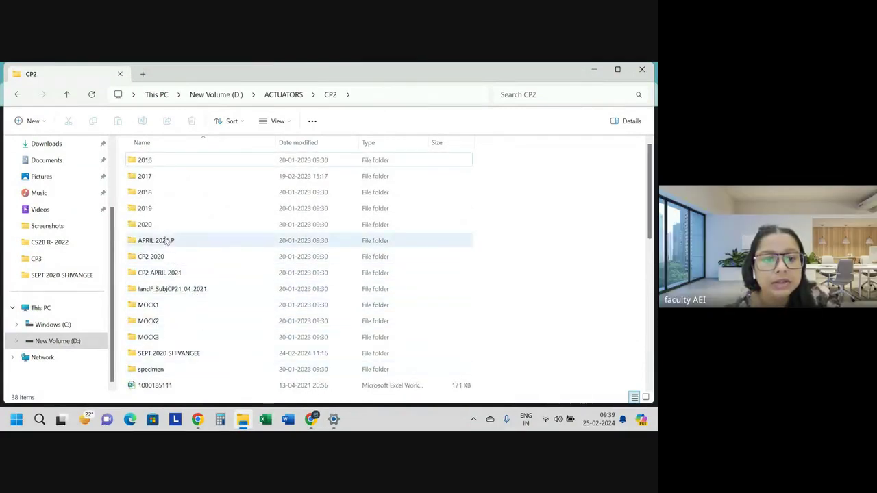
Look inside the 2020 folder, then open the SEPT 2020 folder and select the Part 1 results PDF.
double_click(144, 225)
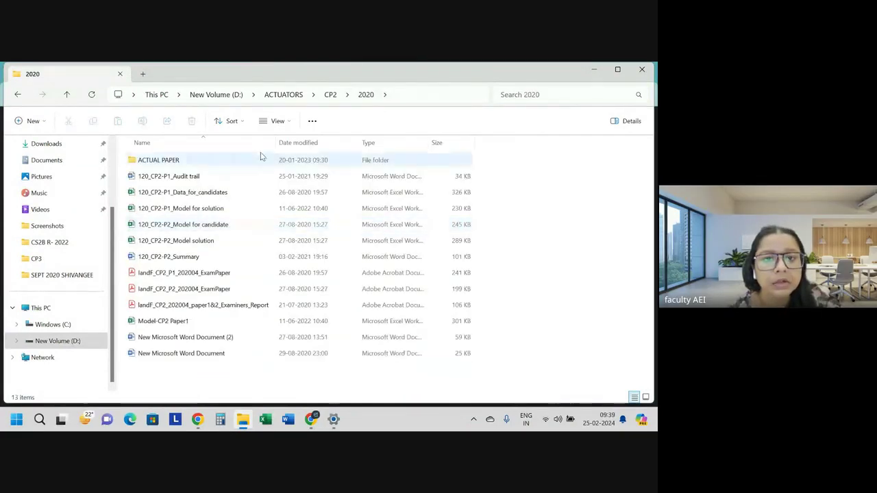
click(332, 100)
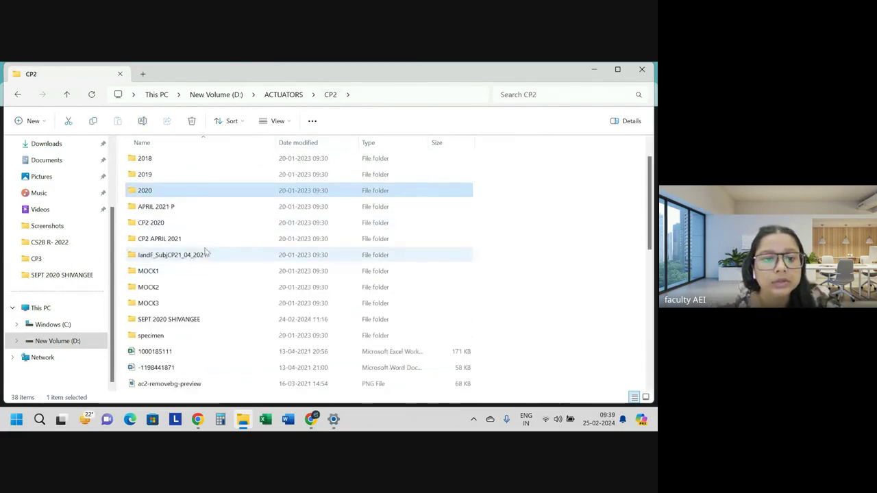
click(193, 321)
double_click(193, 320)
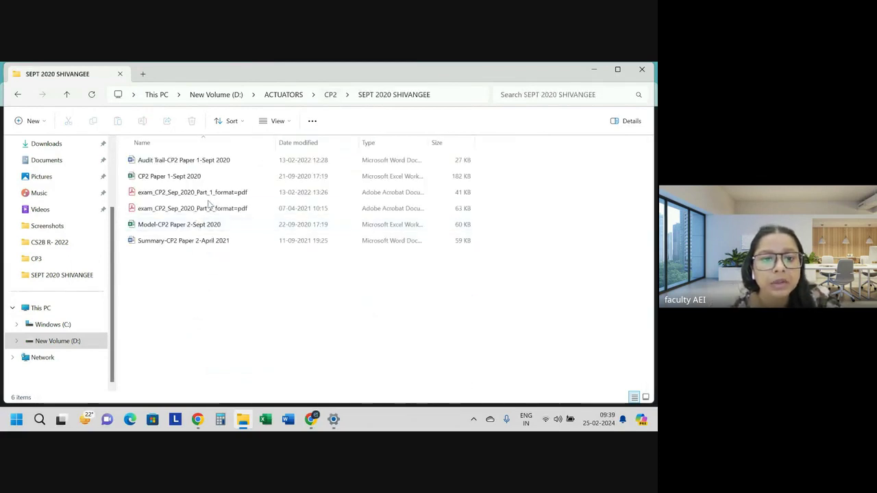
click(202, 197)
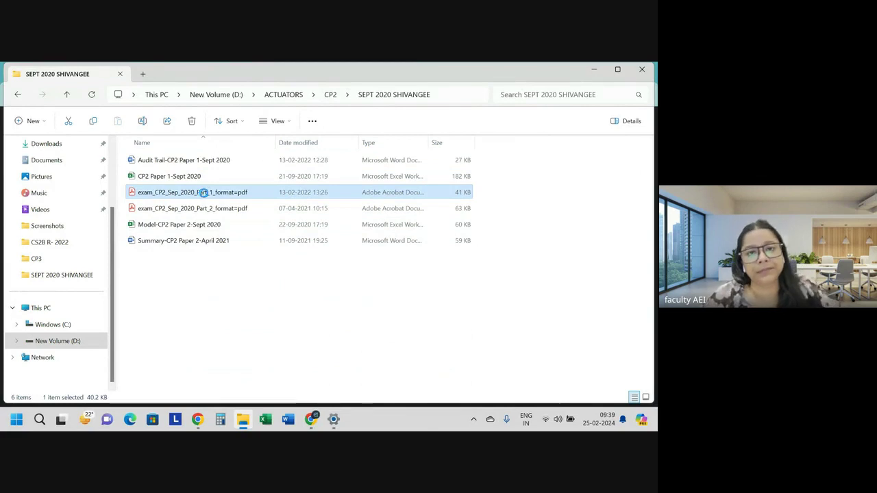
Open the Part 1 results PDF with the tools pane collapsed and scroll to the marks table.
double_click(203, 193)
click(133, 117)
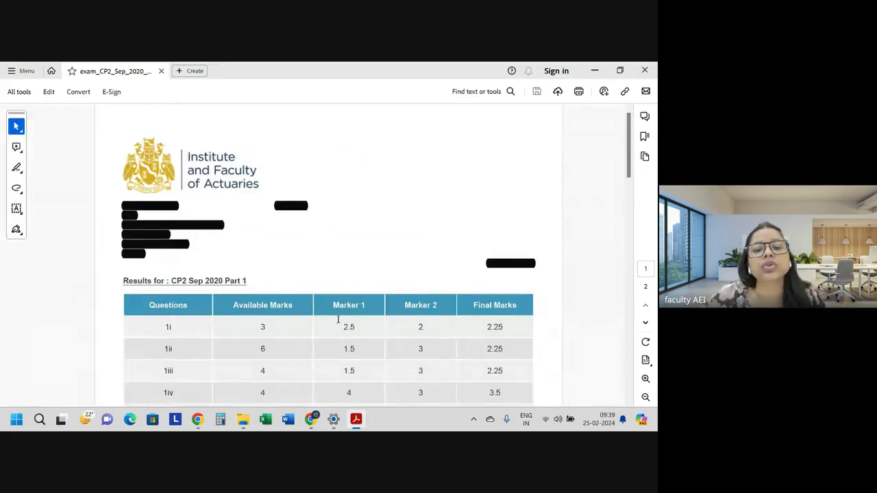
scroll(369, 283, down, 3)
scroll(400, 335, down, 2)
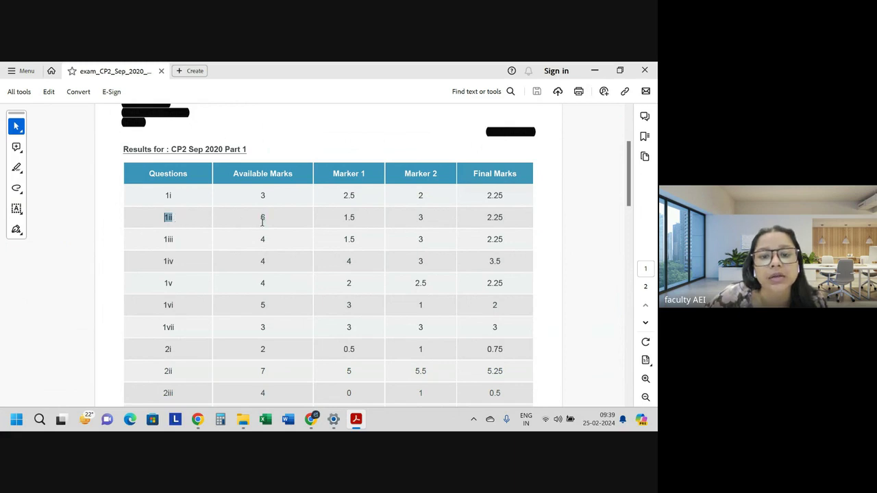
click(437, 233)
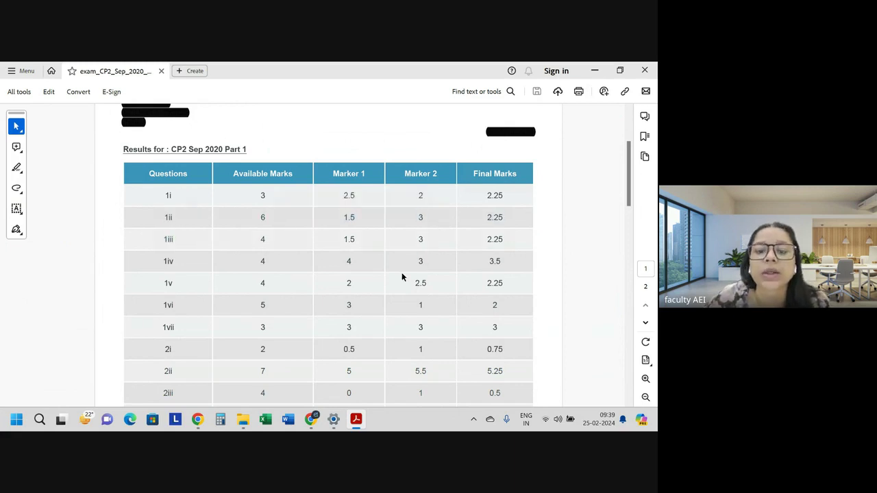
Briefly open the CP2 Paper 1-Sept 2020 workbook, then return to the PDF.
click(244, 420)
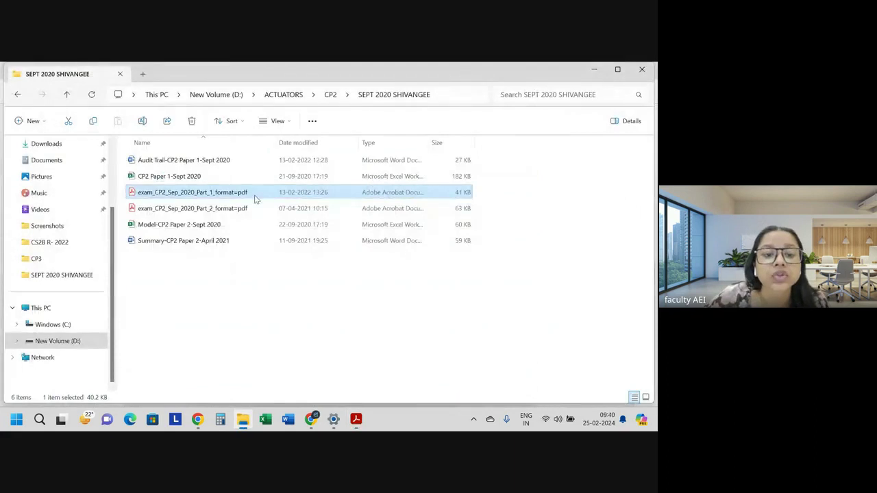
double_click(186, 178)
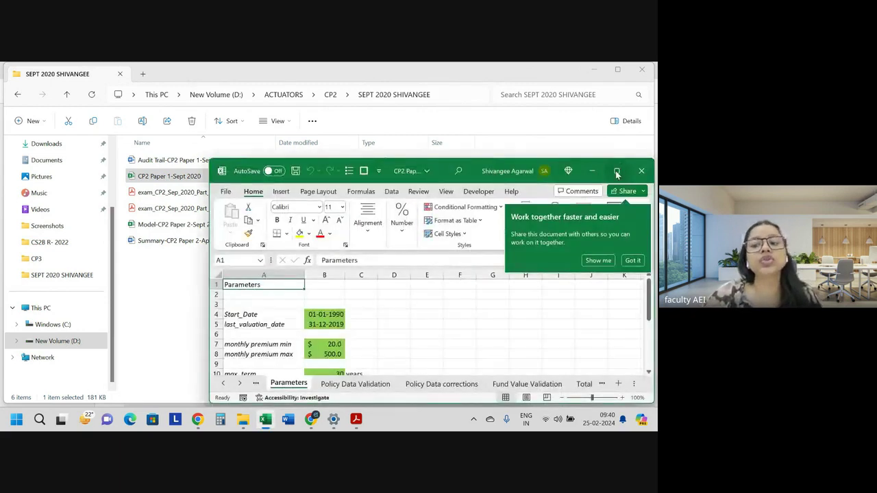
click(617, 171)
click(593, 70)
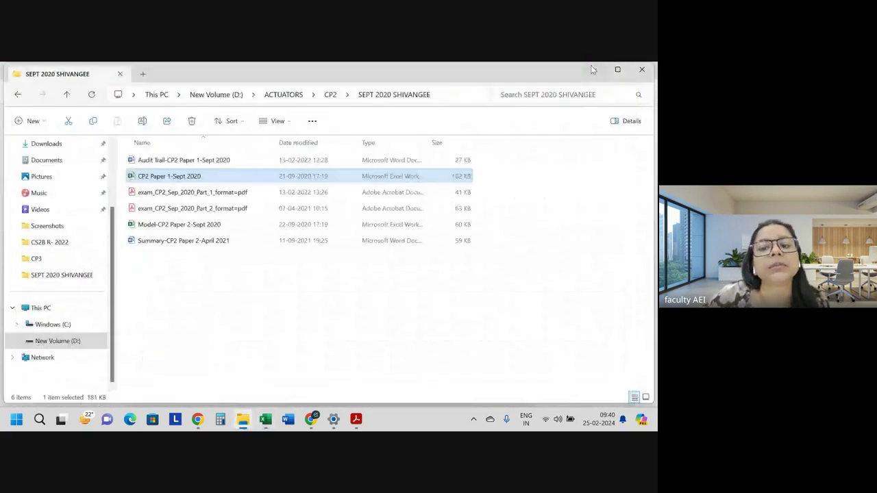
click(592, 69)
Scroll to page 2 and highlight the final marks total of 69.75.
scroll(324, 279, up, 3)
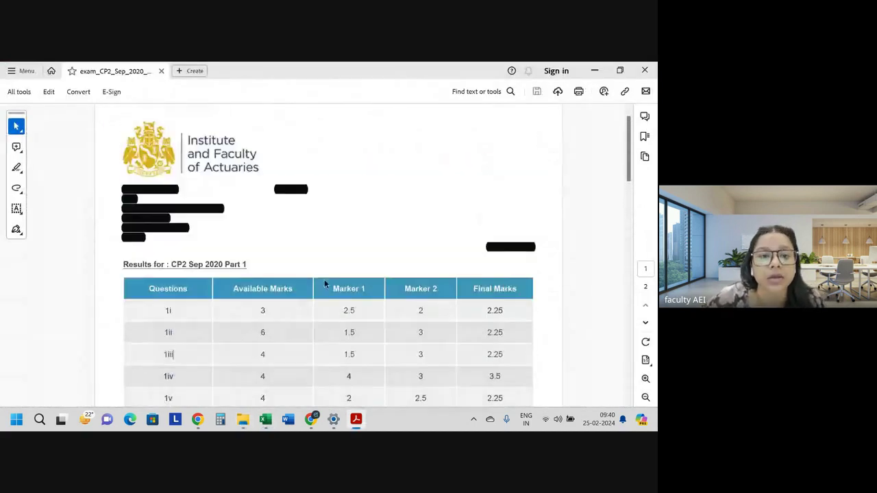
scroll(275, 288, down, 3)
scroll(286, 301, down, 5)
scroll(349, 318, down, 2)
scroll(348, 317, down, 5)
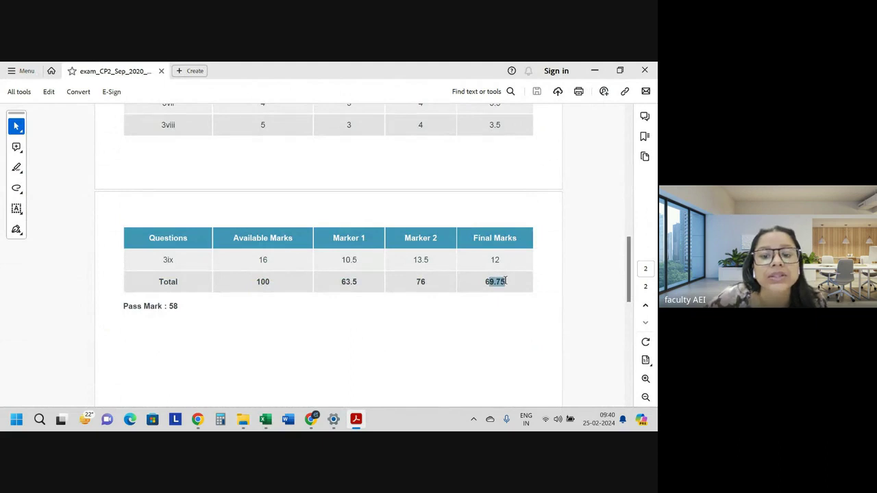
drag(506, 280, 507, 281)
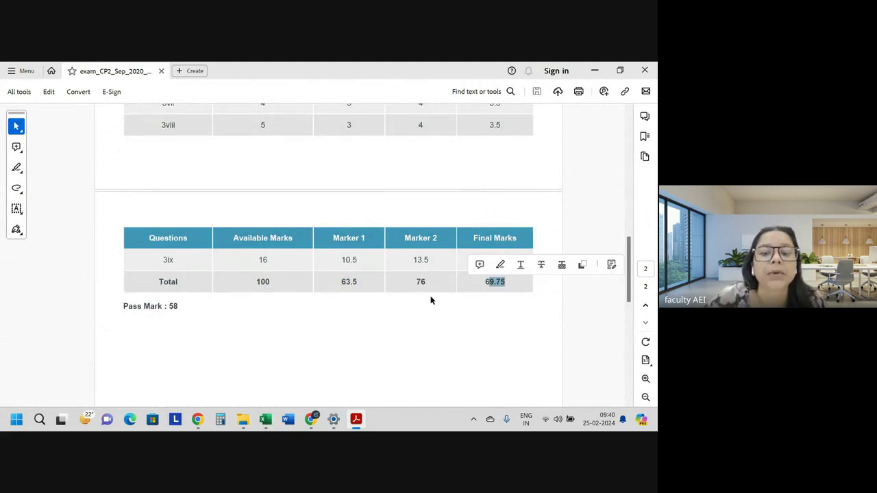
click(400, 280)
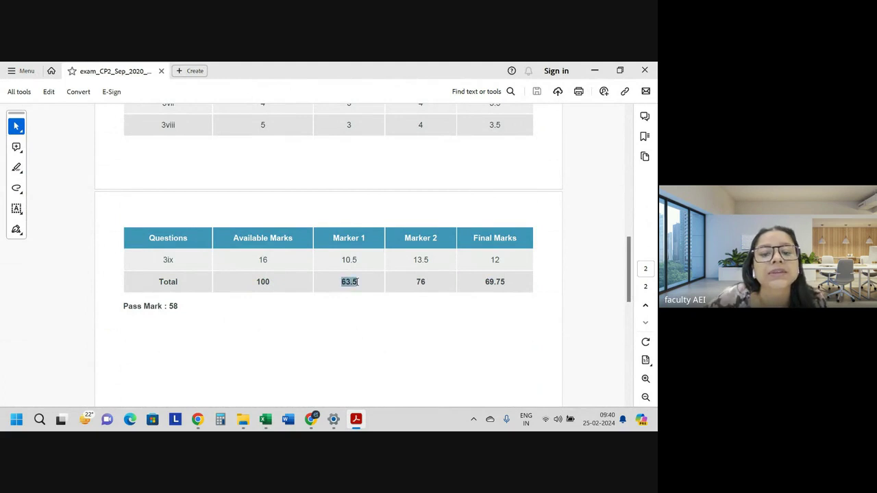
Highlight the Marker 1 total 63.5, the final total 69.75 and the pass mark 58.
drag(361, 282, 360, 281)
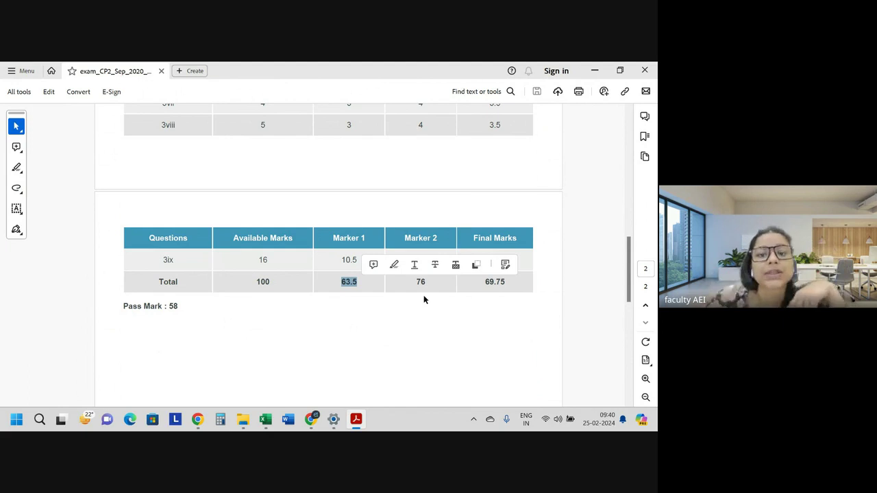
click(420, 284)
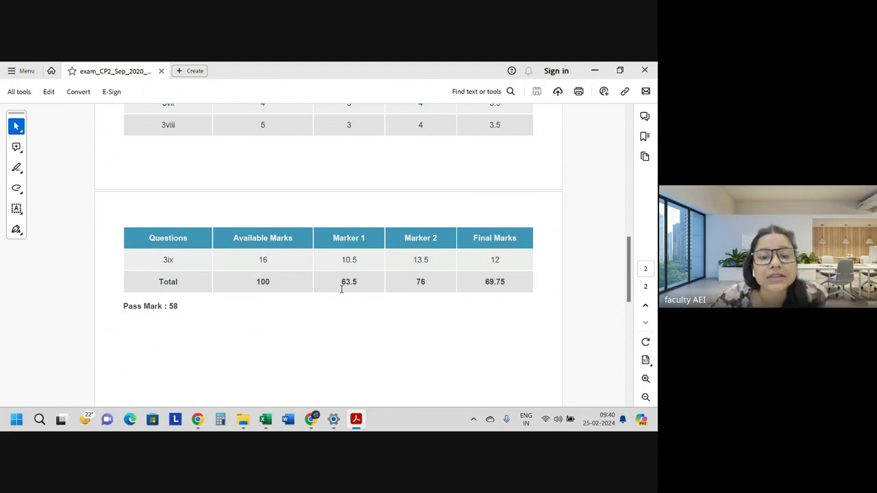
drag(484, 282, 505, 282)
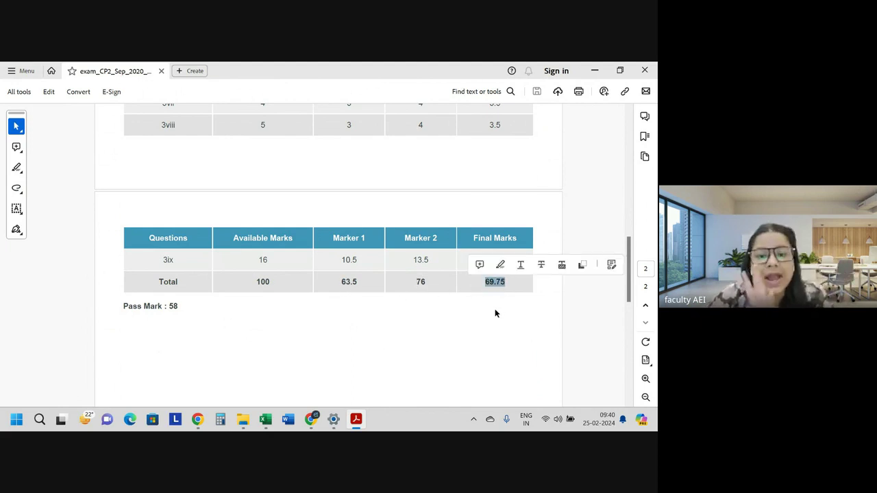
drag(163, 306, 189, 307)
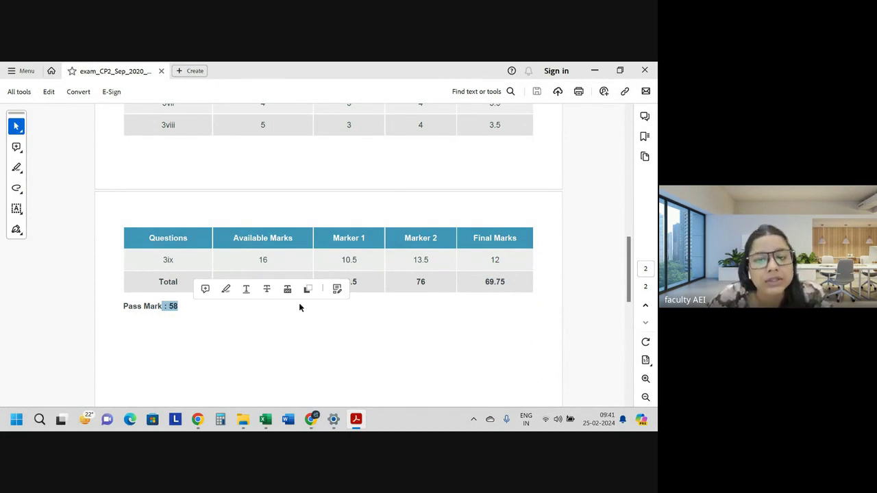
drag(481, 285, 510, 289)
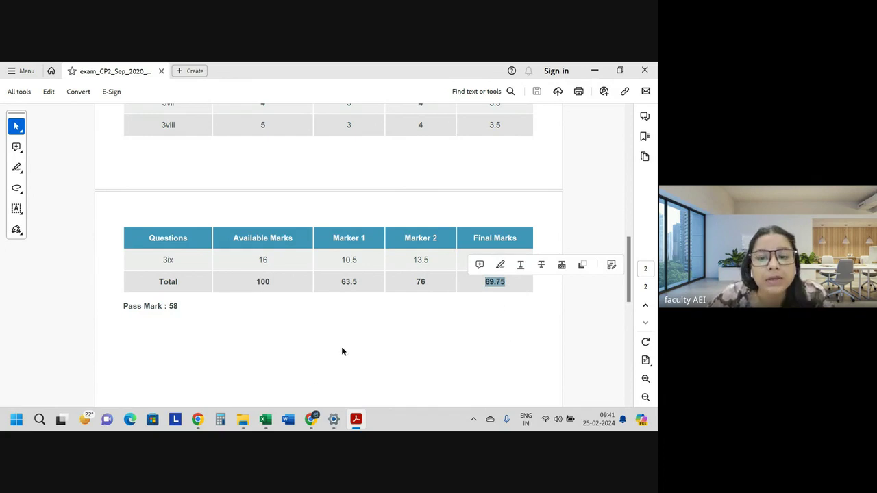
Open the Part 2 results PDF and highlight its final total of 67.75.
click(243, 419)
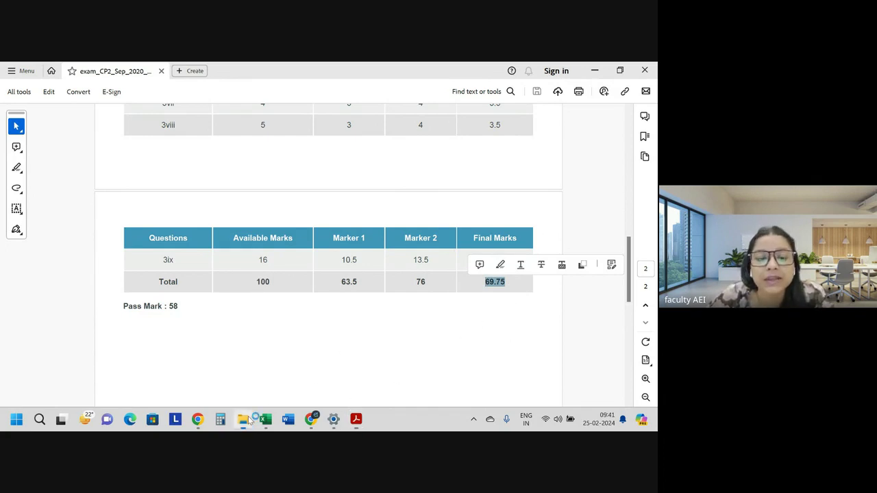
double_click(194, 209)
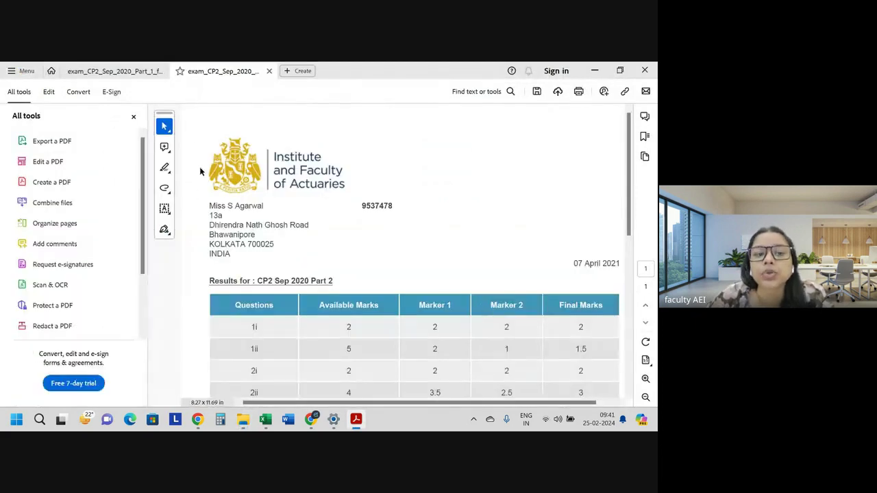
click(133, 116)
scroll(518, 286, down, 2)
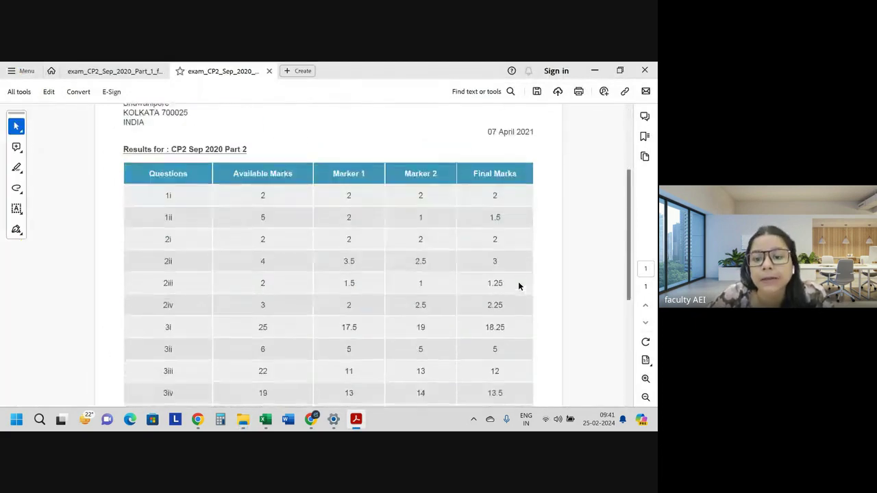
scroll(509, 281, down, 3)
scroll(510, 285, down, 2)
double_click(503, 212)
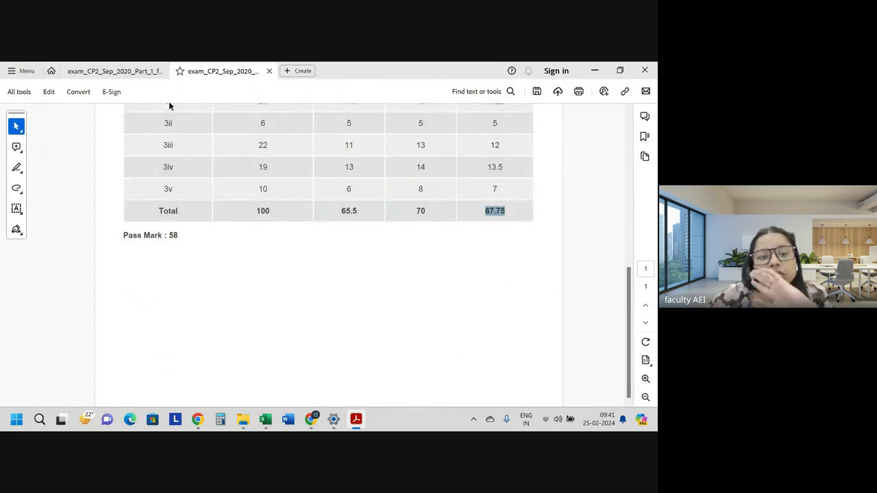
Close the Part 2 PDF, answer the save prompt, and minimize Acrobat.
drag(115, 72, 278, 75)
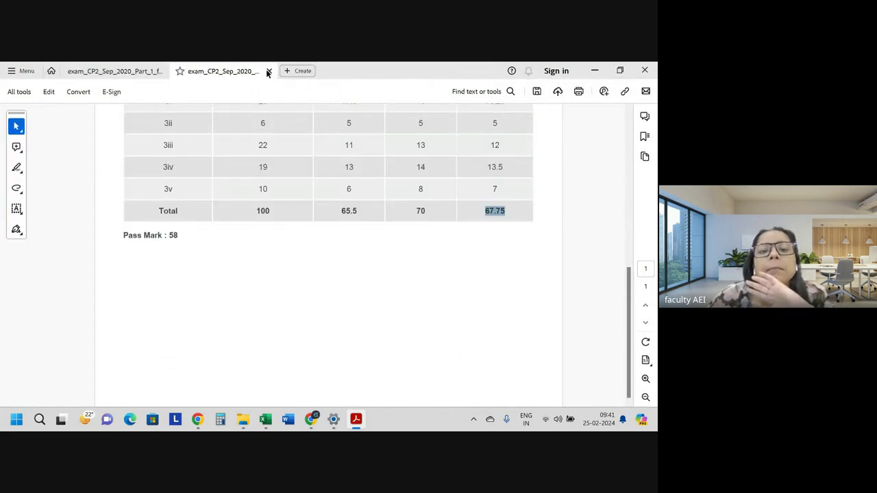
click(269, 71)
click(383, 259)
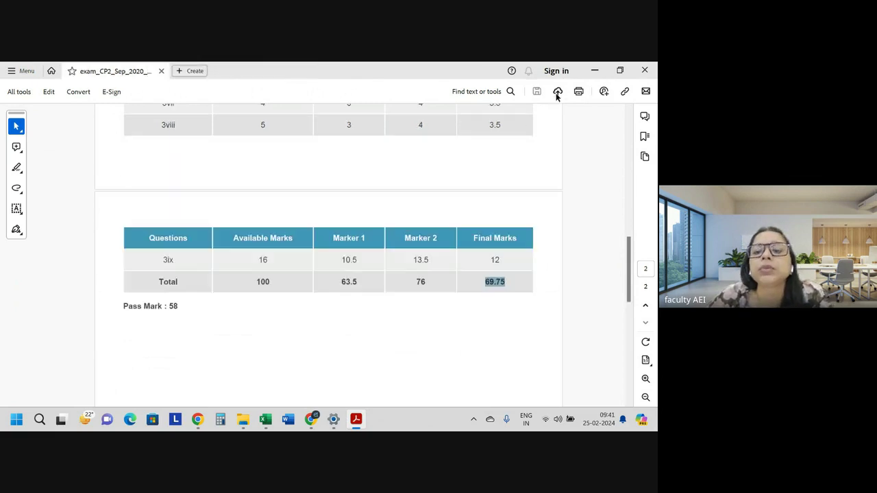
click(594, 71)
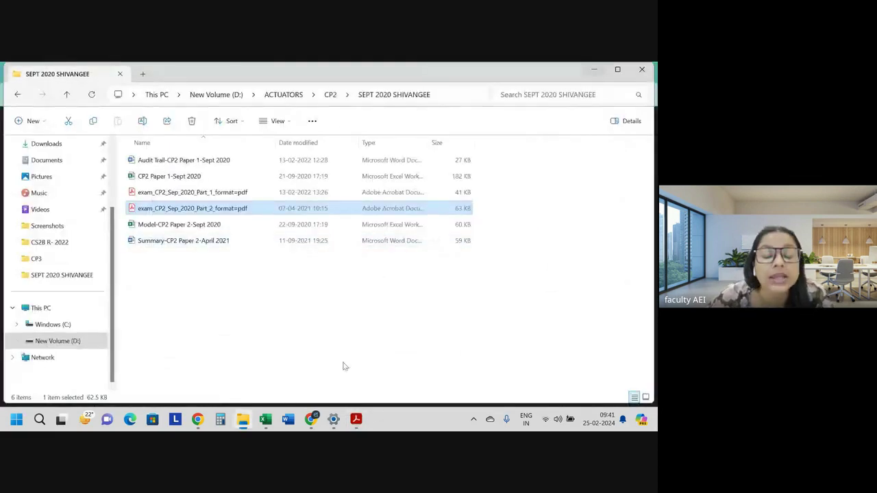
Go up to the CP2 folder in File Explorer, dismissing the presenting notice.
click(312, 418)
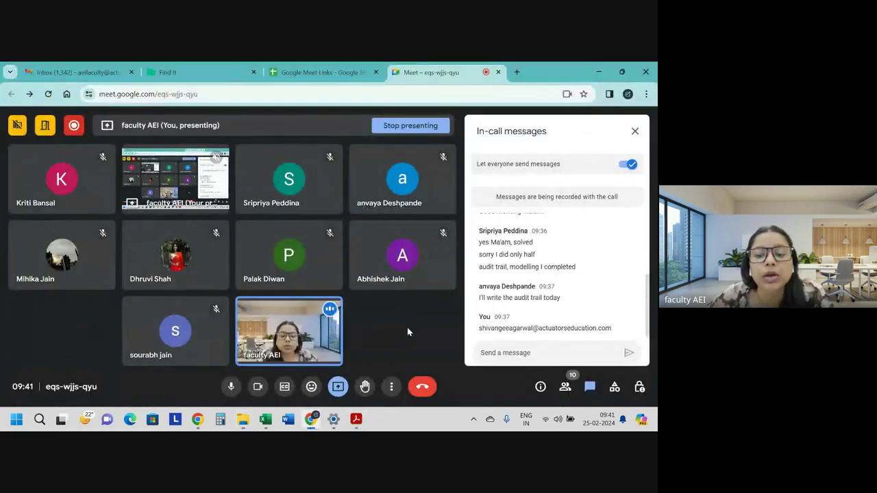
click(241, 424)
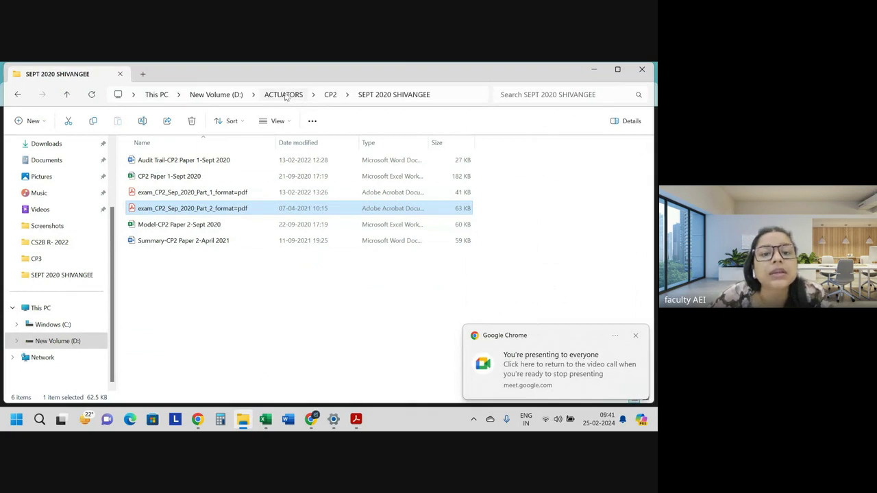
click(329, 96)
scroll(292, 296, down, 5)
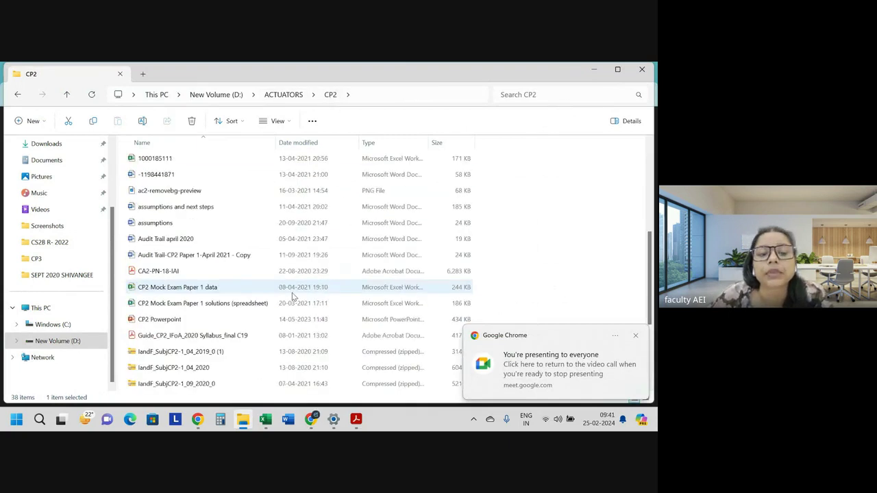
scroll(288, 297, down, 3)
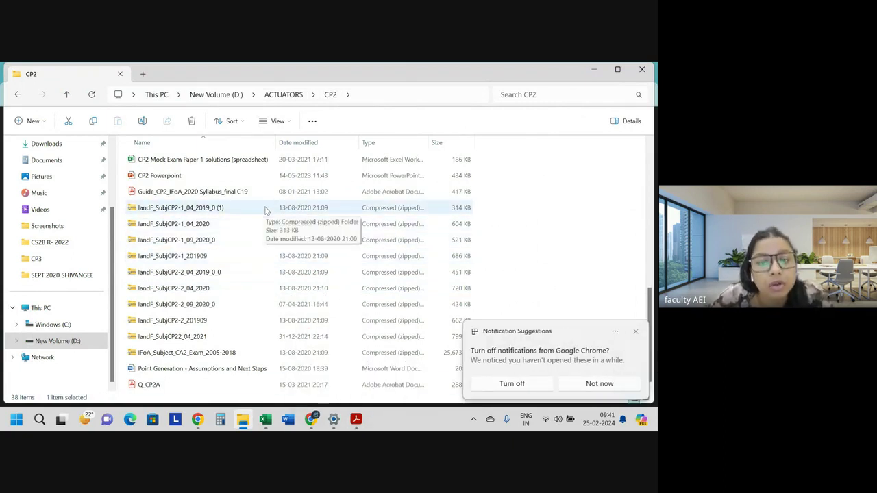
click(636, 334)
click(234, 213)
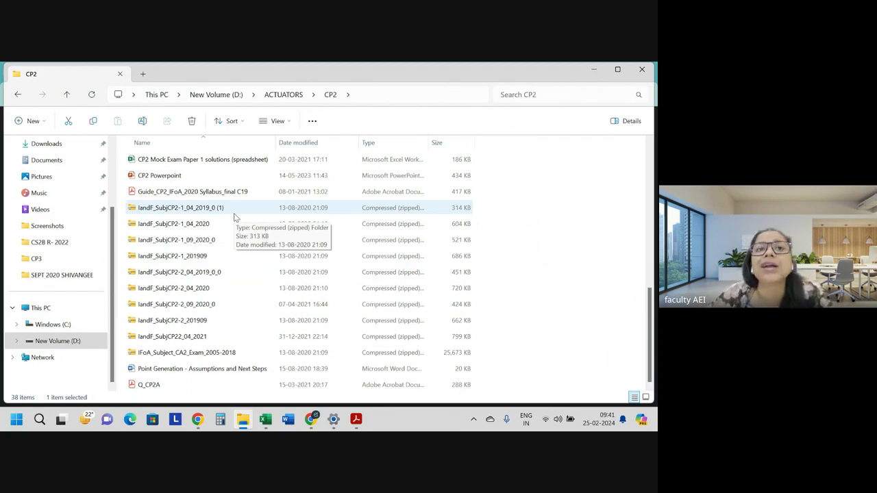
Check the Meet call, peek into the landF_SubjCP2-1_04_2020 zip folder, and return to CP2.
click(593, 69)
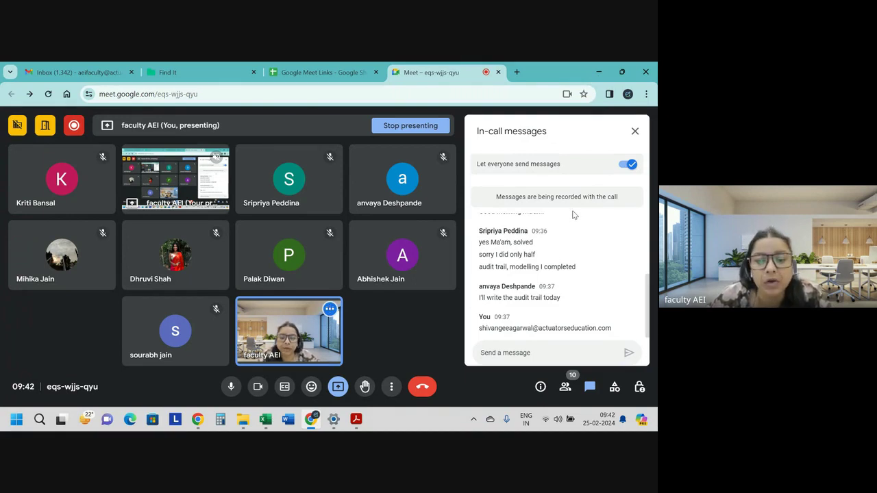
click(607, 79)
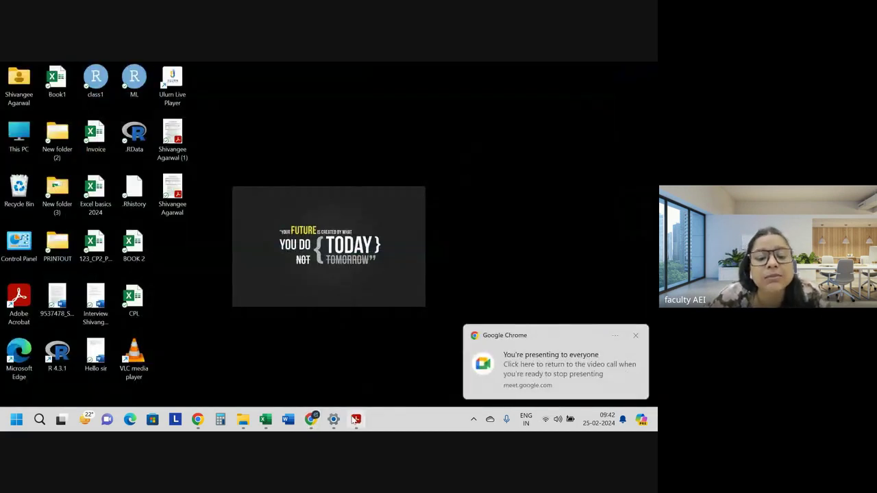
click(243, 420)
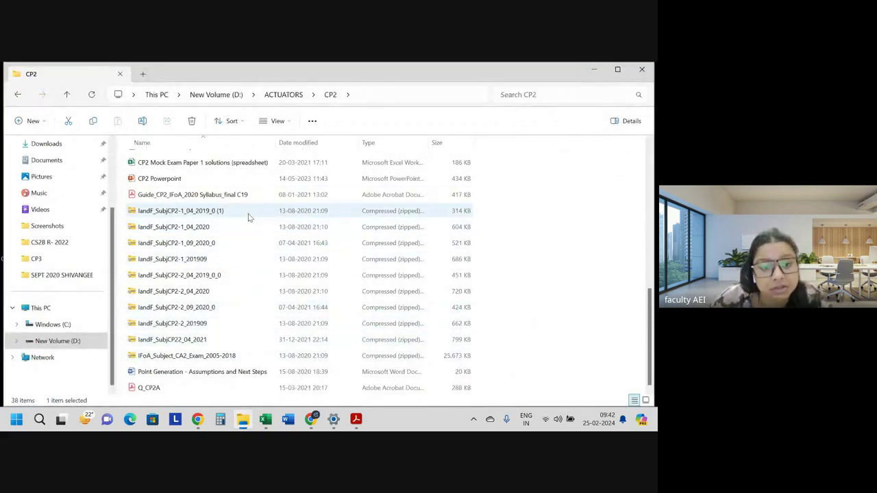
double_click(244, 233)
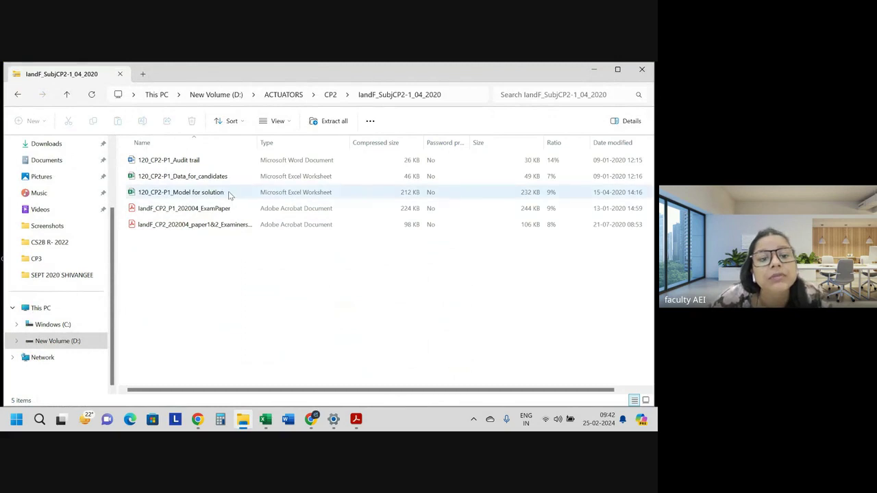
click(333, 99)
click(391, 336)
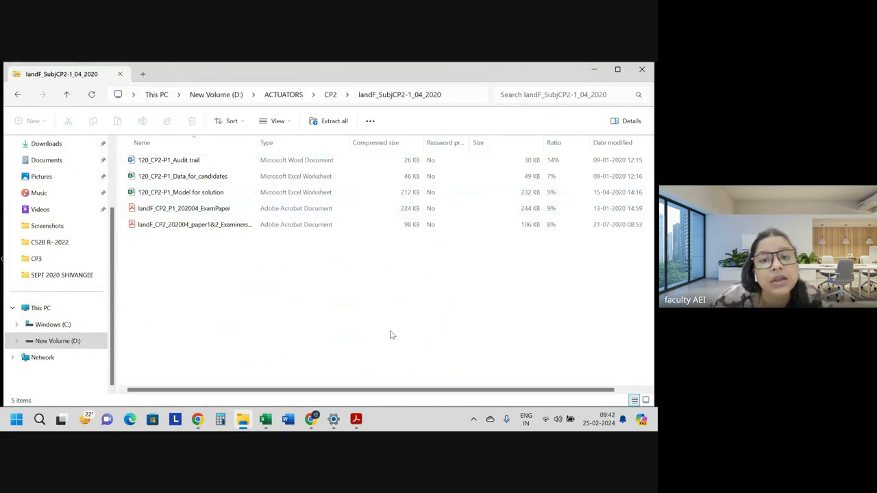
click(330, 95)
scroll(206, 353, down, 3)
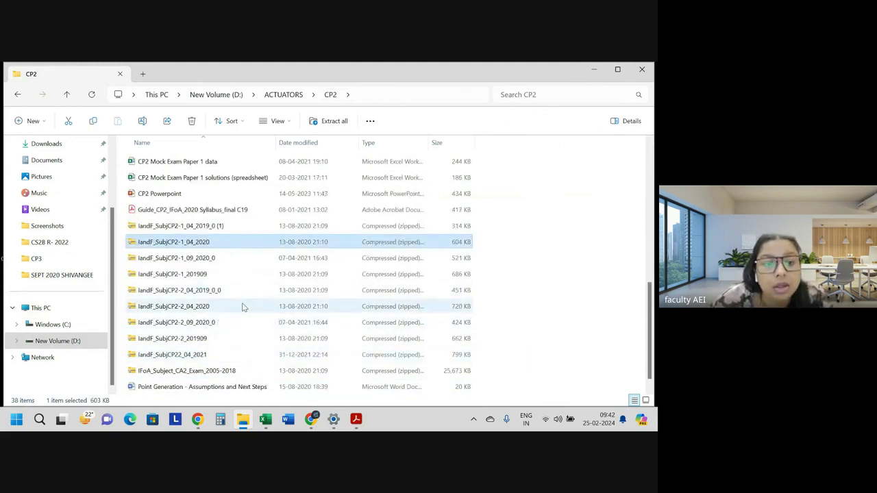
Open the landF_SubjCP2-1_09_2020_0 zip folder and its September 2020 exam paper PDF.
double_click(216, 263)
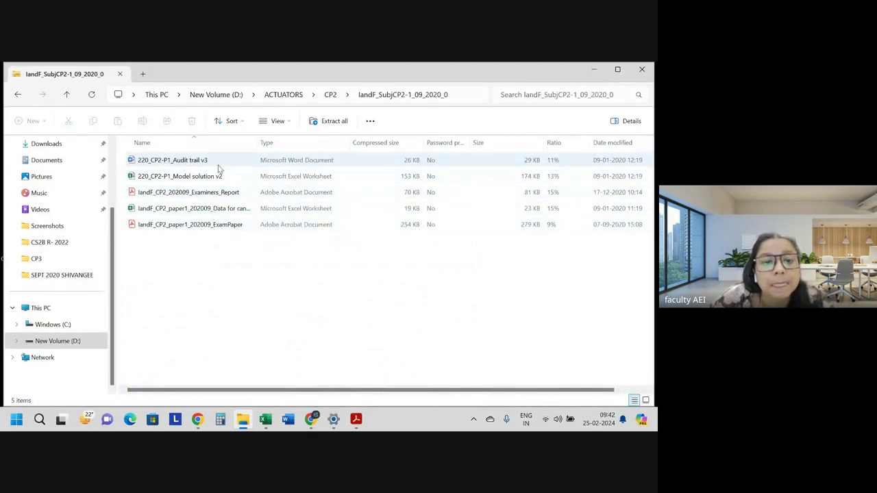
click(211, 226)
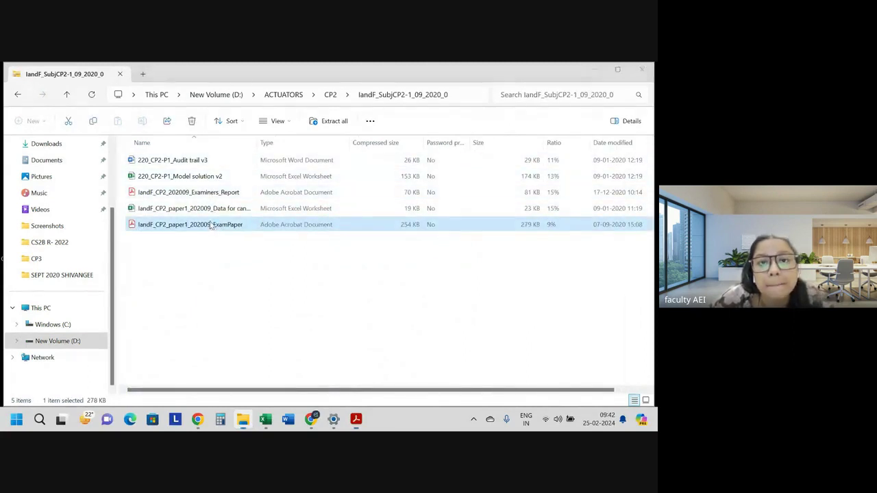
double_click(211, 226)
click(134, 117)
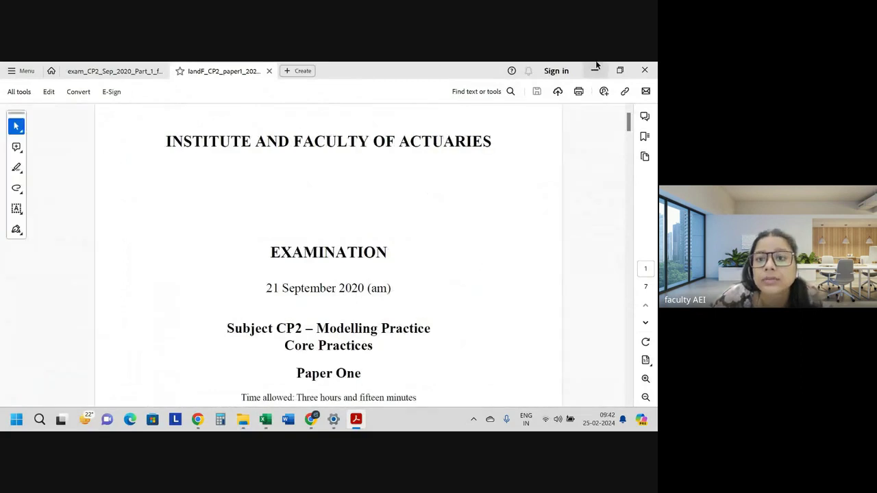
click(596, 69)
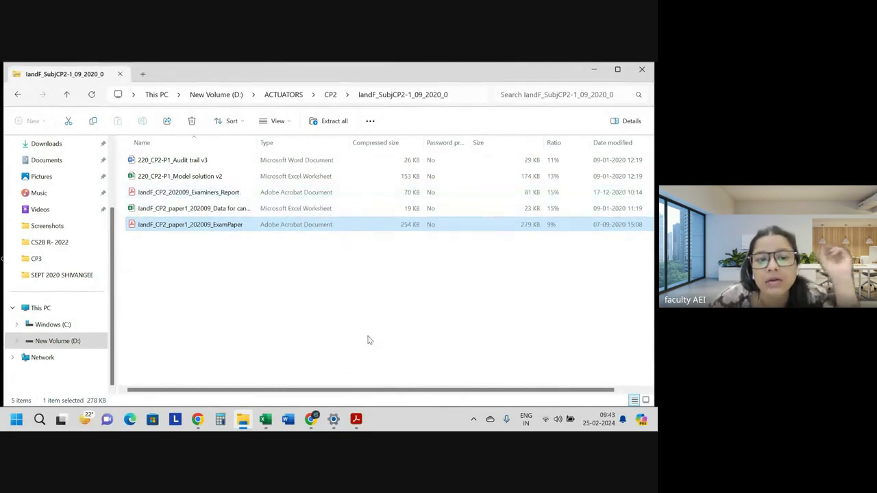
Open the 220_CP2-P1_Model solution v2 workbook, then select the Examiners_Report file.
double_click(227, 179)
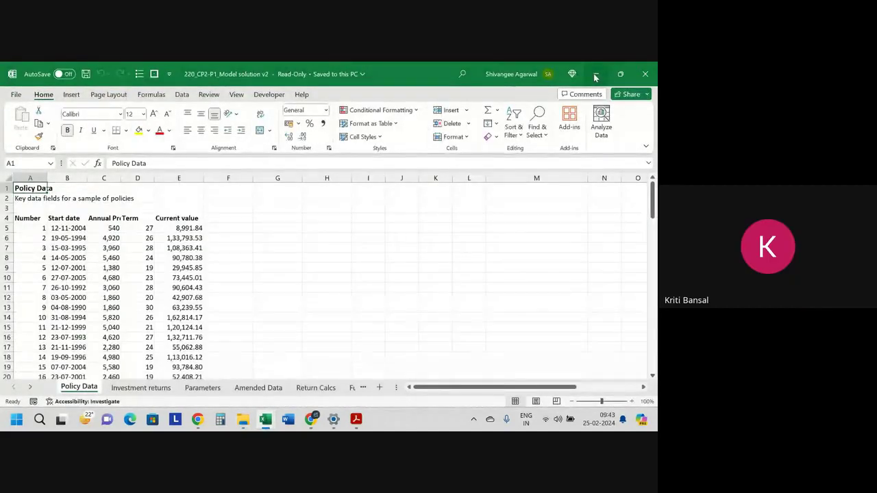
click(242, 419)
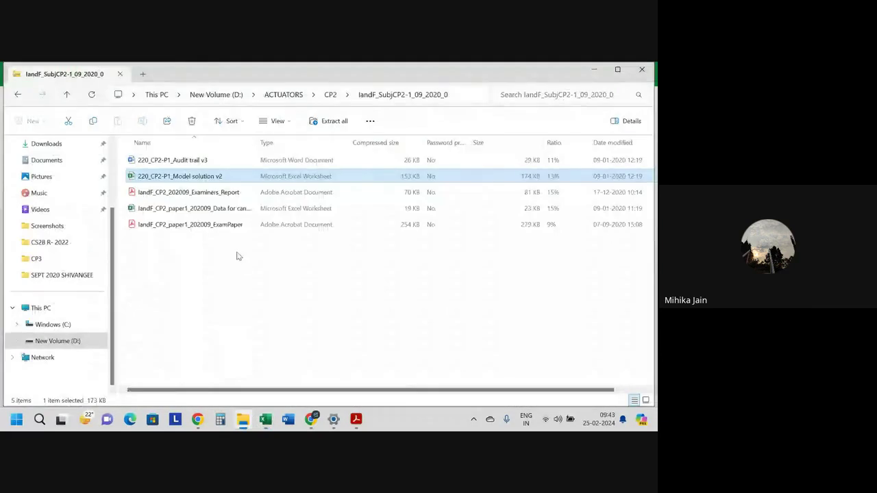
click(240, 195)
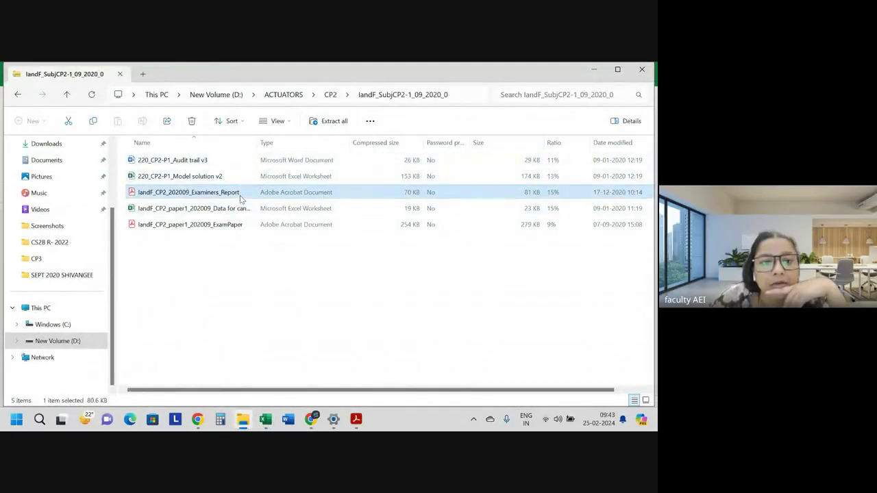
Open the Examiners' Report, then scroll the exam paper to page 3, Question 1 parts (ii) and (iii).
double_click(240, 194)
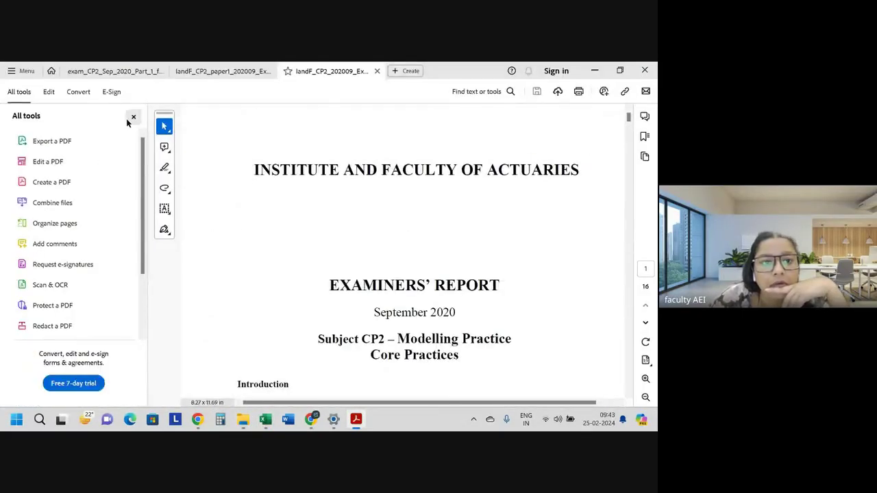
click(215, 72)
scroll(457, 271, down, 2)
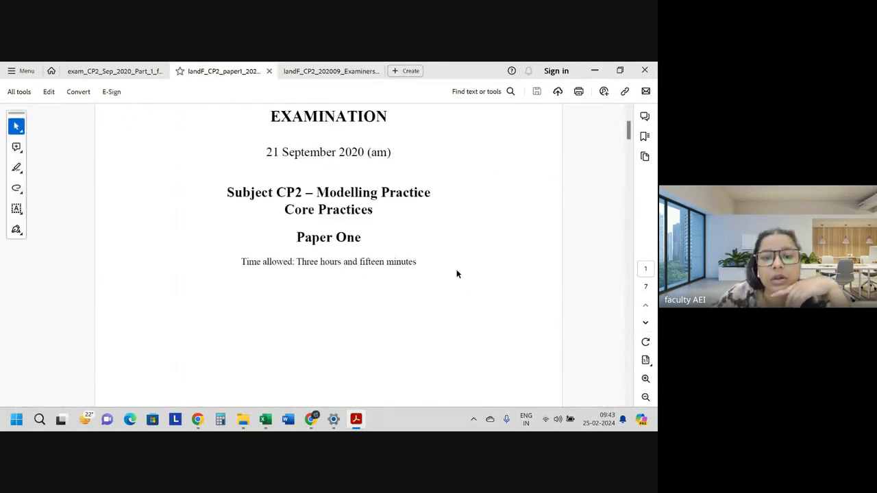
scroll(456, 270, down, 3)
scroll(457, 274, down, 5)
scroll(456, 275, down, 5)
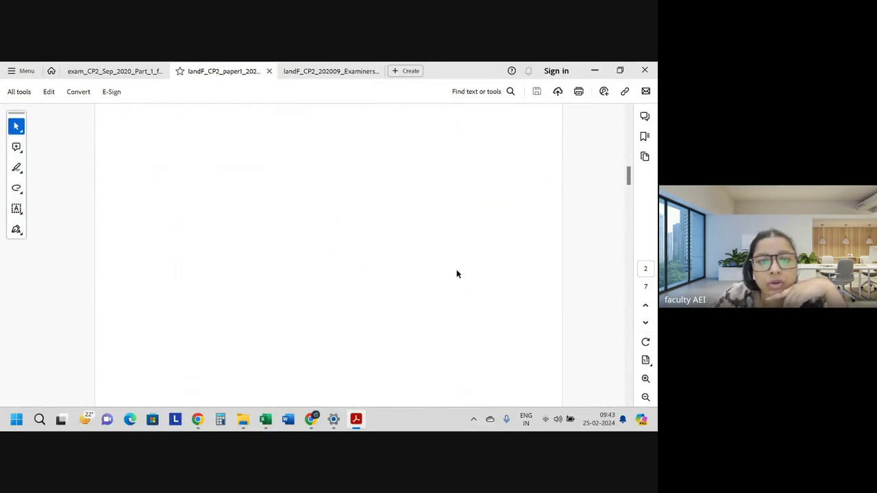
scroll(457, 269, up, 1)
scroll(457, 269, down, 2)
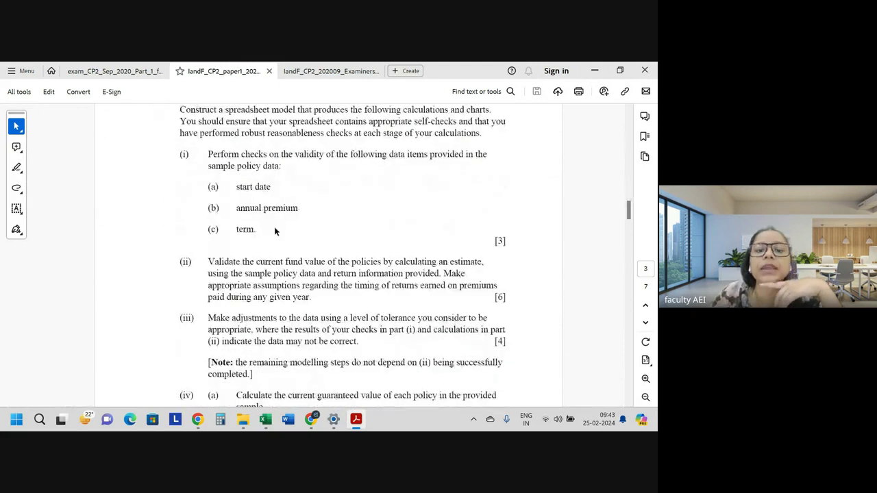
scroll(306, 274, down, 2)
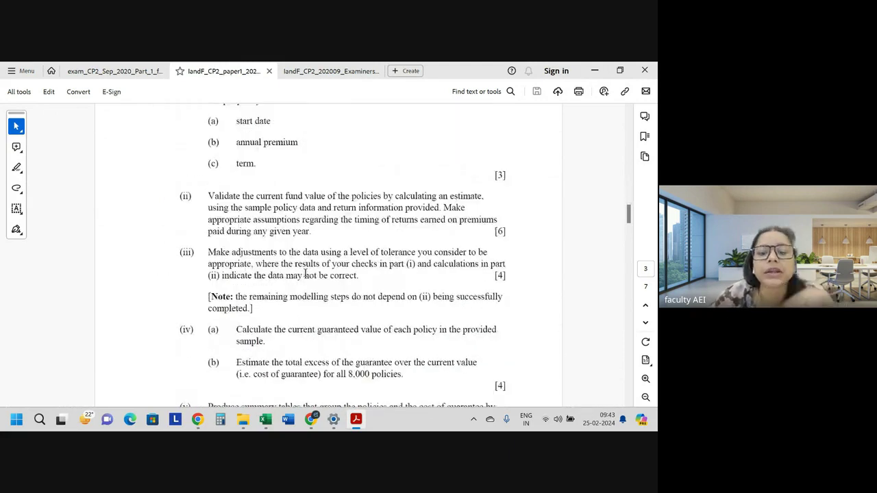
drag(266, 419, 358, 423)
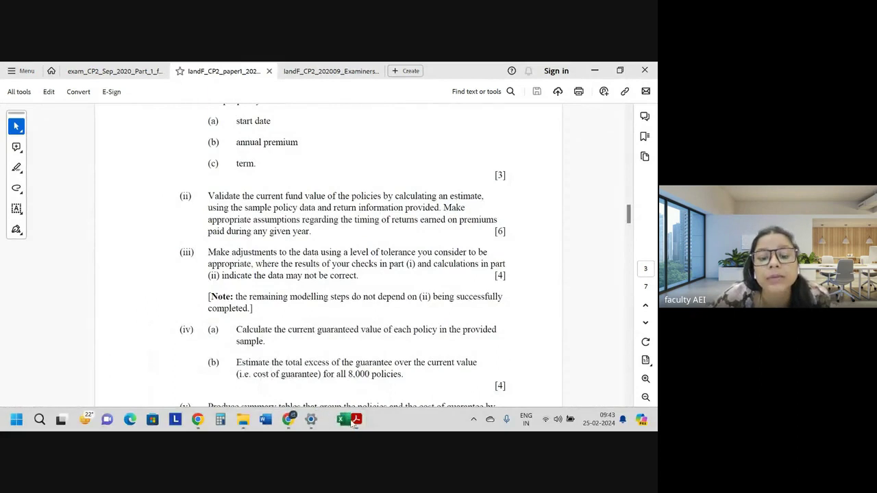
mouse_move(356, 420)
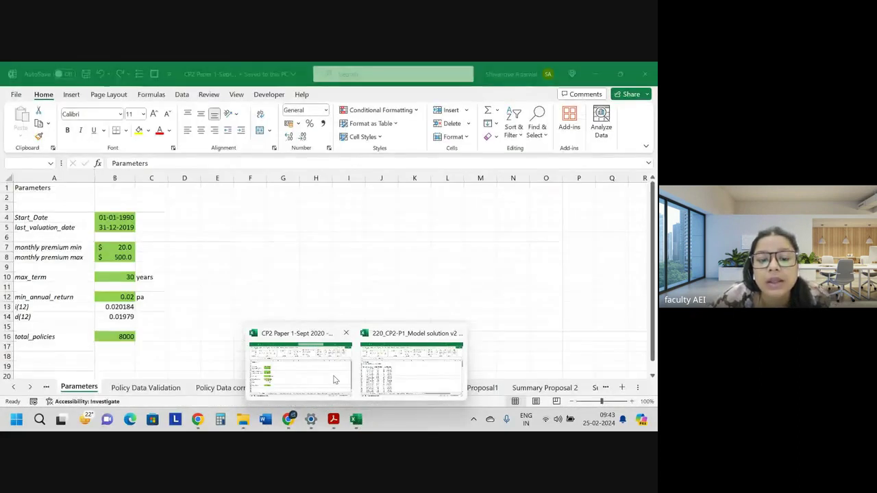
Switch to the Model solution v2 workbook and open its Fund Value calcs sheet.
click(334, 380)
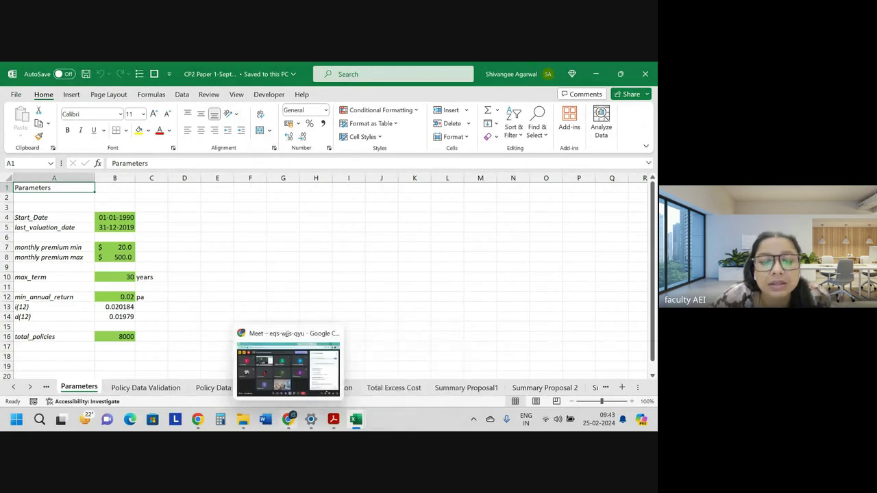
mouse_move(355, 418)
click(353, 395)
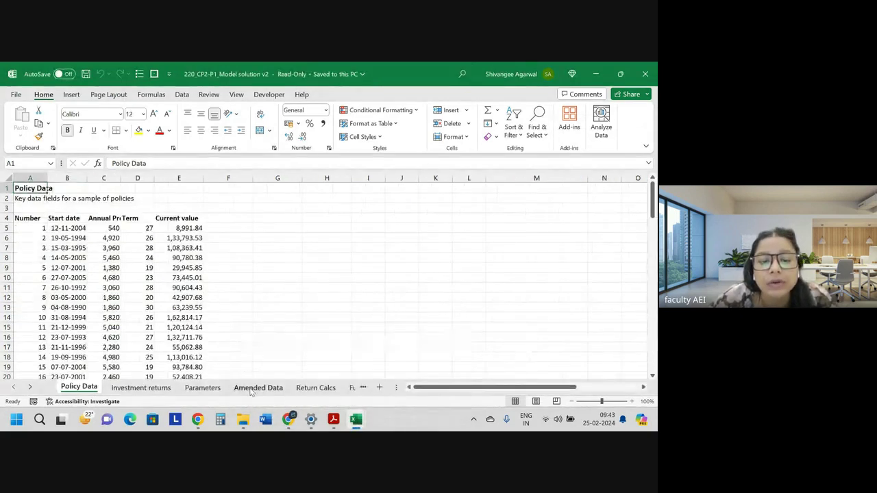
click(316, 388)
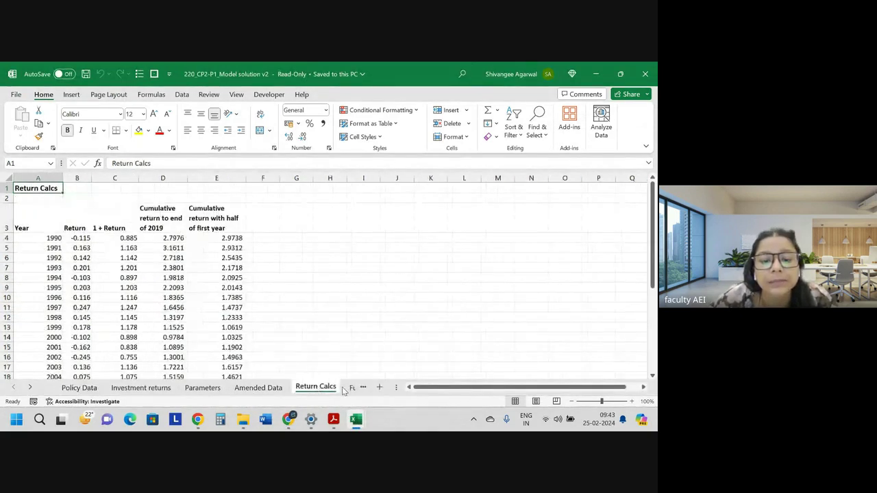
click(348, 389)
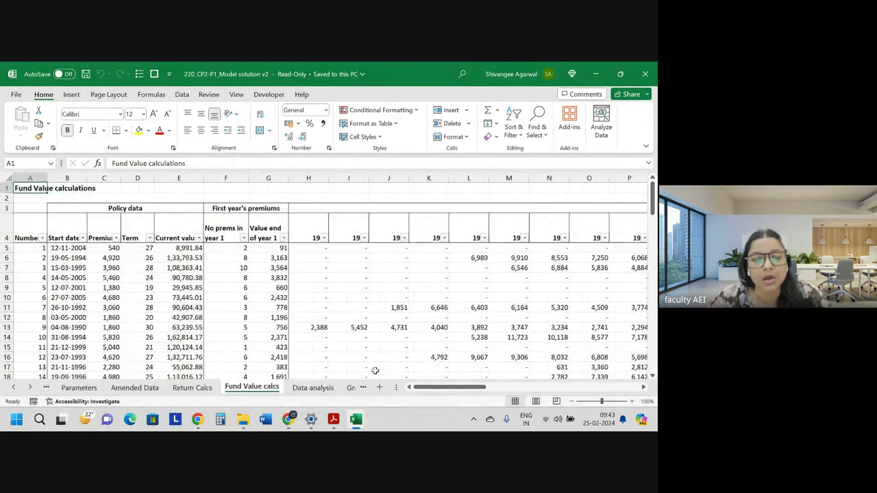
drag(462, 387, 620, 402)
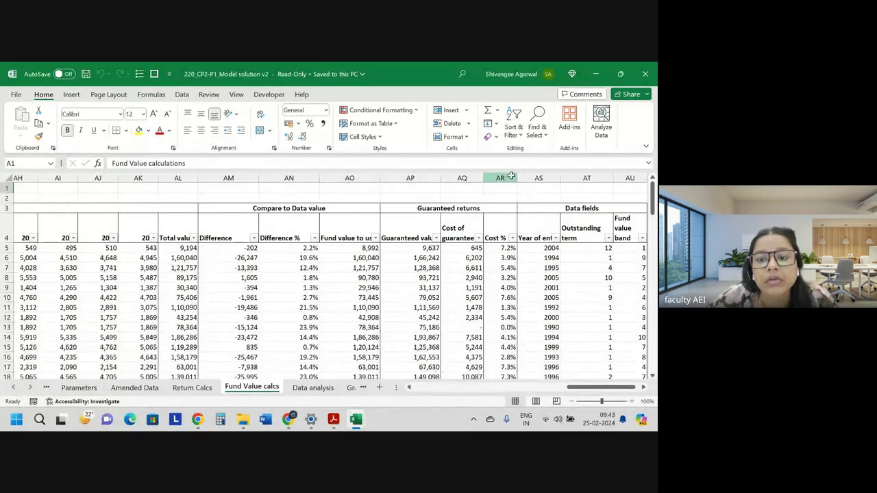
Jump to the Determining Tolerance table and review the COUNTIF formula for the <5% count.
drag(511, 177, 375, 213)
click(393, 241)
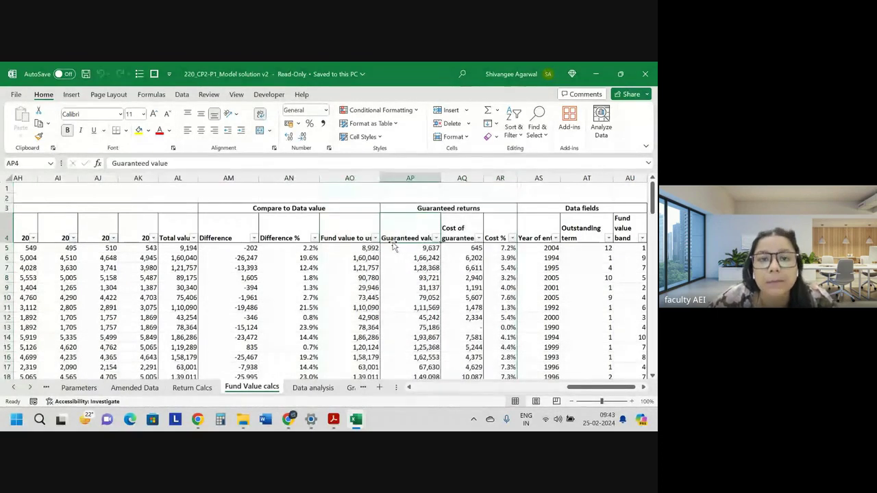
key(ctrl+Down)
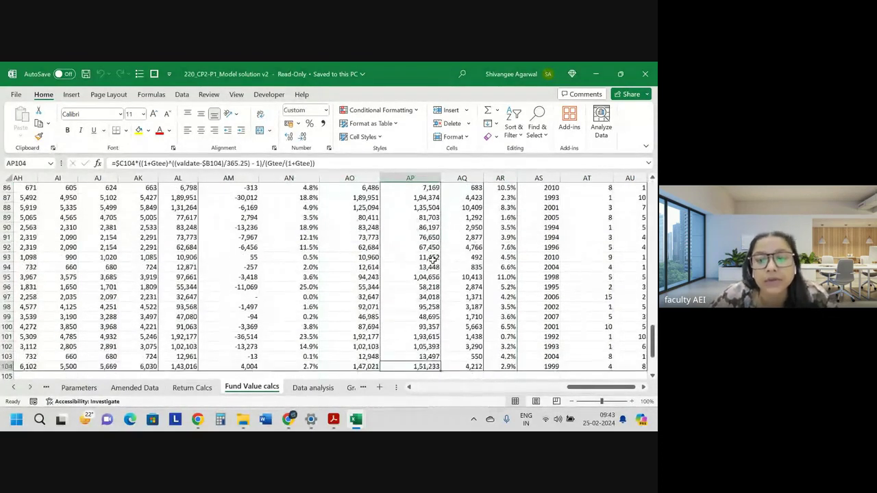
key(Down)
key(Down)
key(Down)
key(Down)
key(Down)
key(Down)
key(Down)
key(Down)
key(Down)
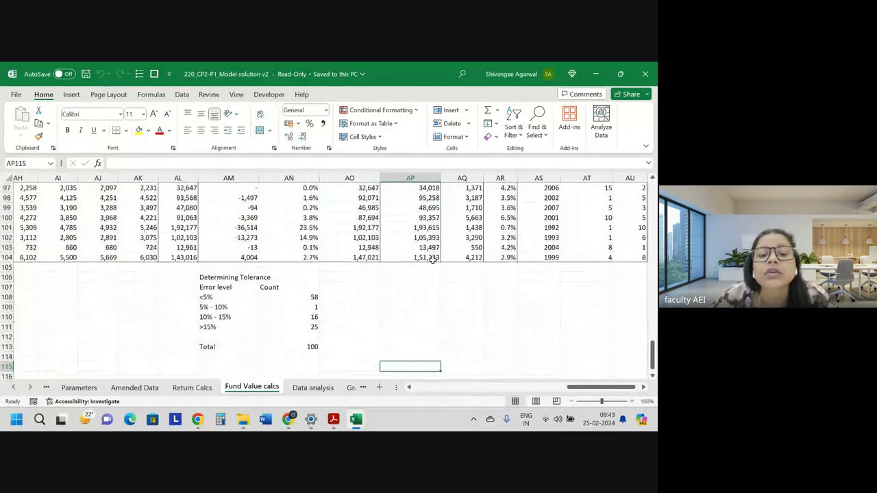
key(Left)
key(Left)
key(Up)
key(Up)
key(Up)
key(Up)
key(Up)
key(Up)
key(Up)
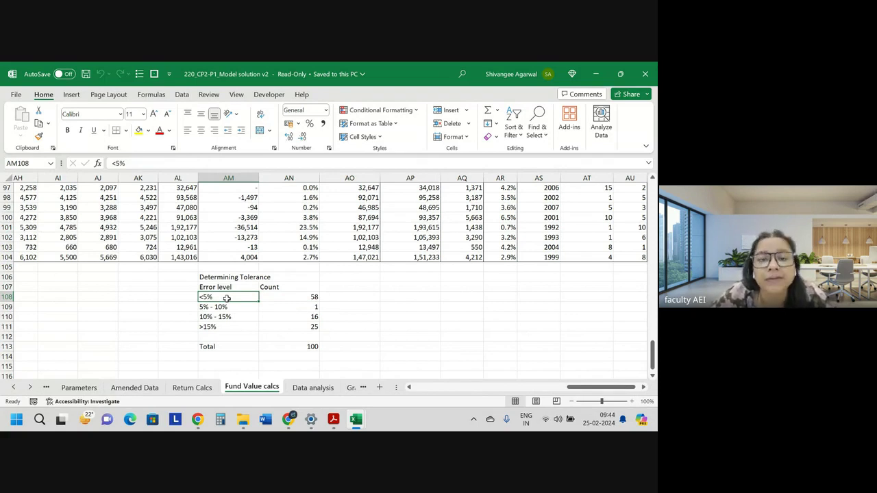
mouse_move(302, 298)
mouse_down()
mouse_move(323, 296)
mouse_move(292, 326)
mouse_up()
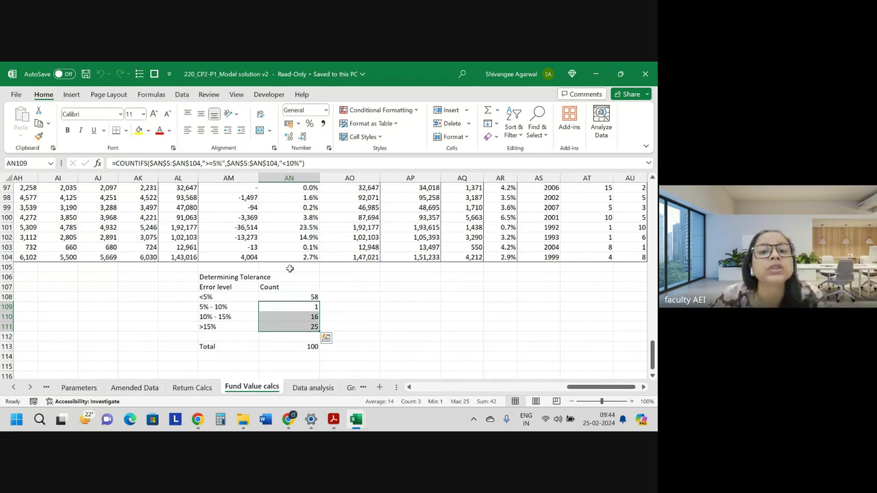
click(314, 374)
mouse_move(310, 420)
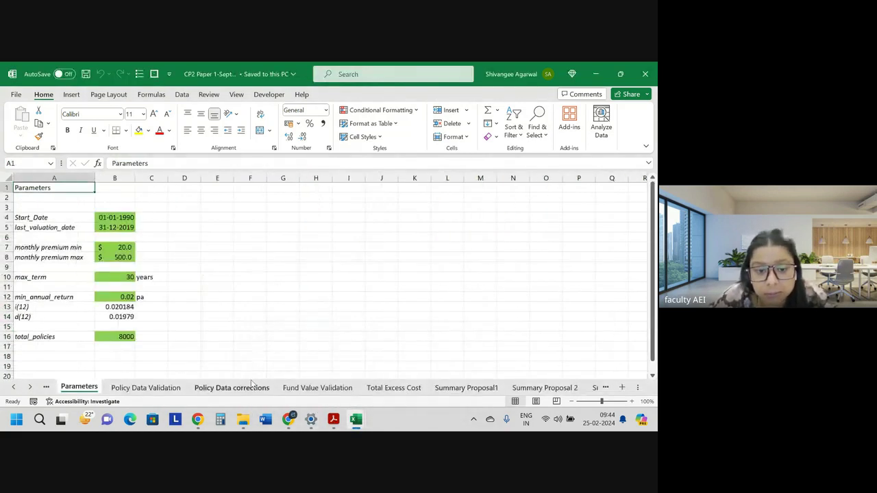
Cycle through the sheet tabs, ending on Fund Value Validation with its 0.15 tolerance level.
click(225, 388)
click(317, 388)
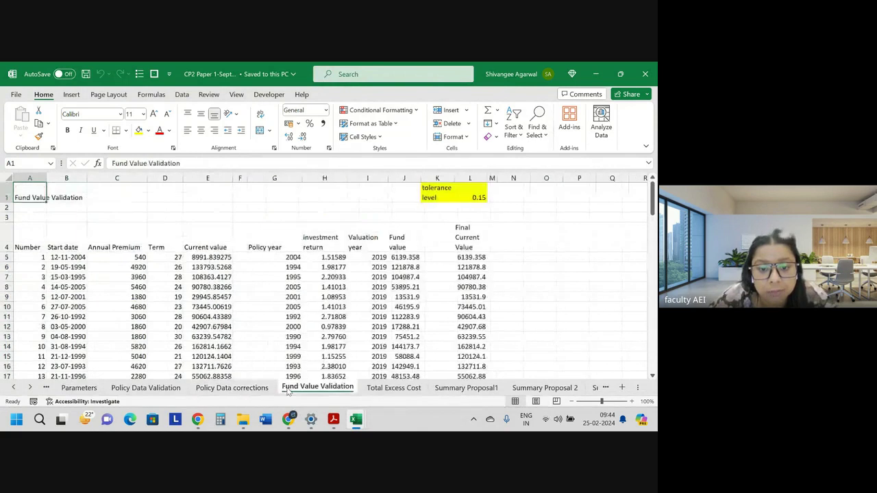
click(224, 388)
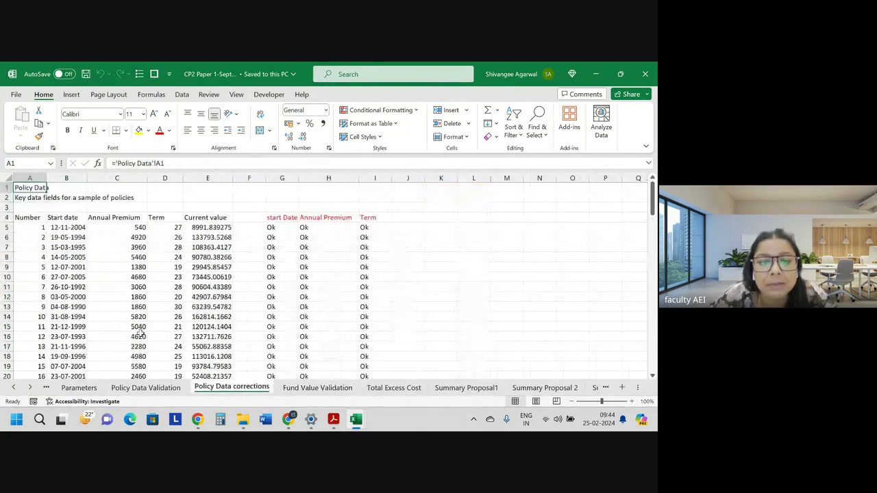
click(307, 388)
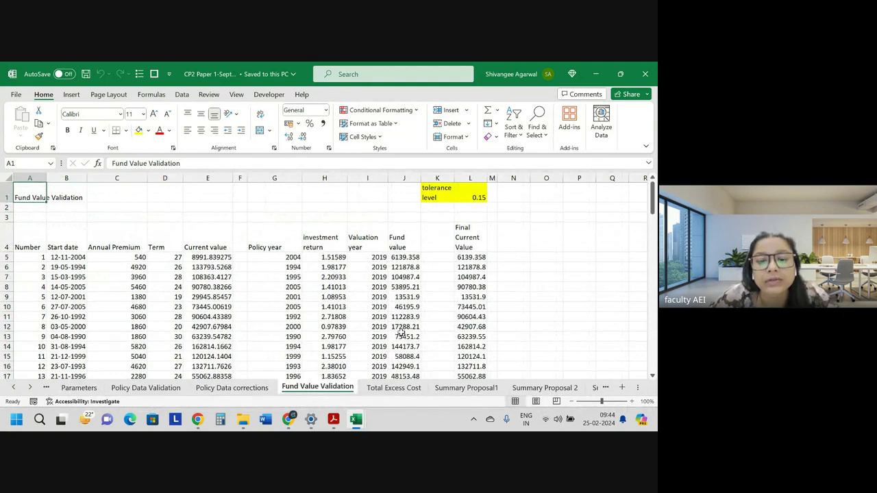
ctrl+scroll(403, 334, up, 1)
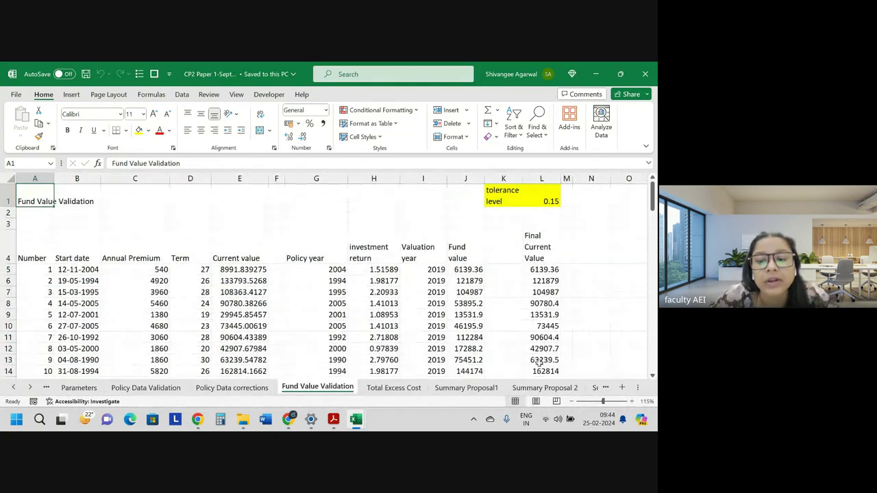
click(595, 388)
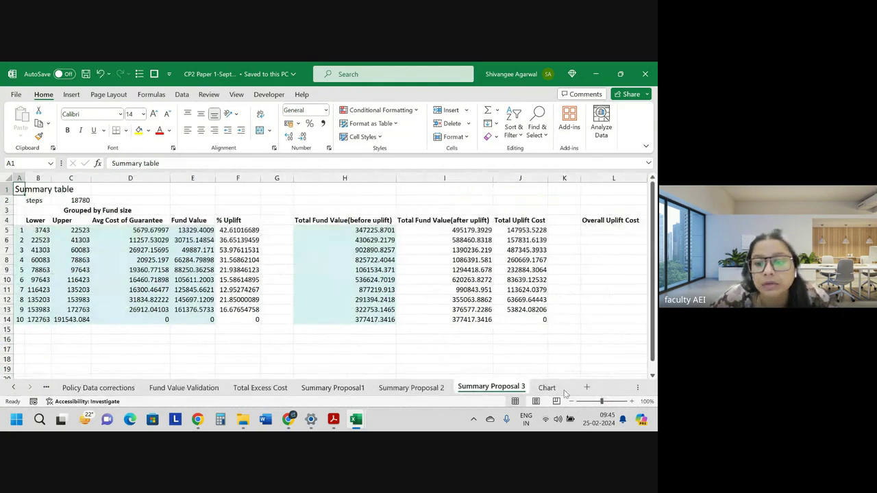
click(13, 388)
click(13, 387)
click(13, 387)
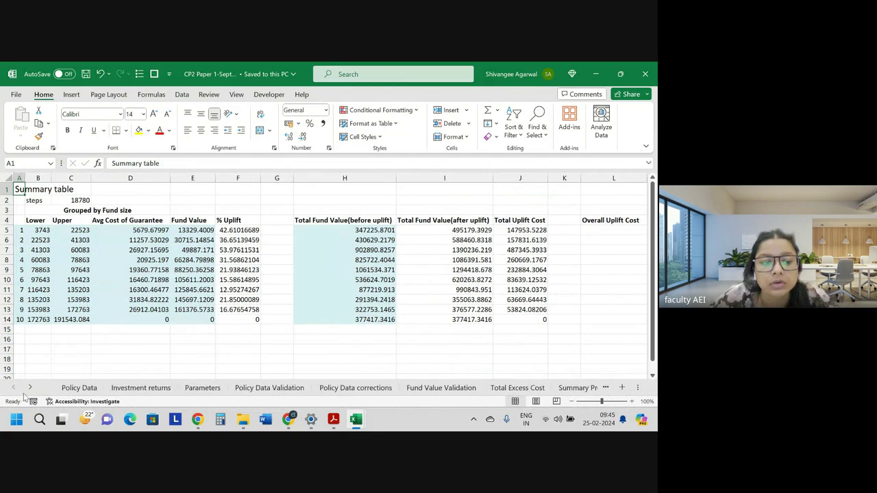
click(269, 387)
click(442, 388)
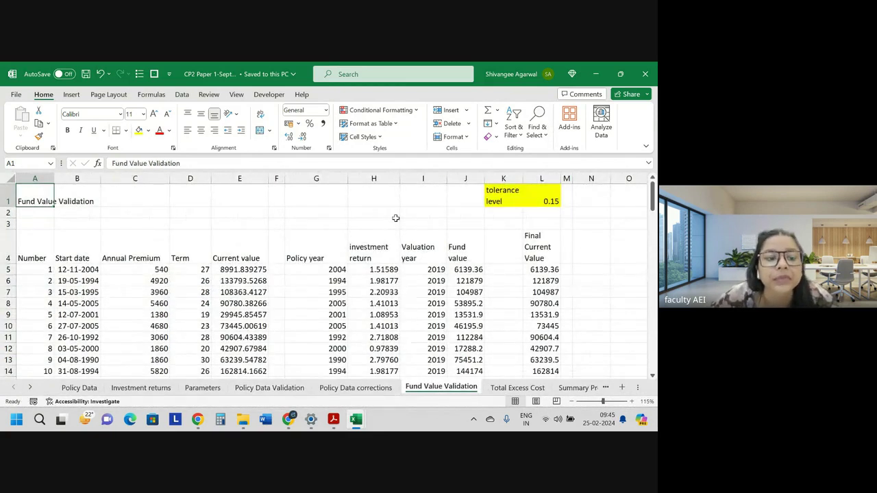
Inspect the Fund value, Policy year (G8) and H5 investment return lookup formulas.
key(Down)
key(Down)
key(Down)
key(Down)
key(Down)
key(Down)
key(Right)
key(Right)
key(Right)
key(Right)
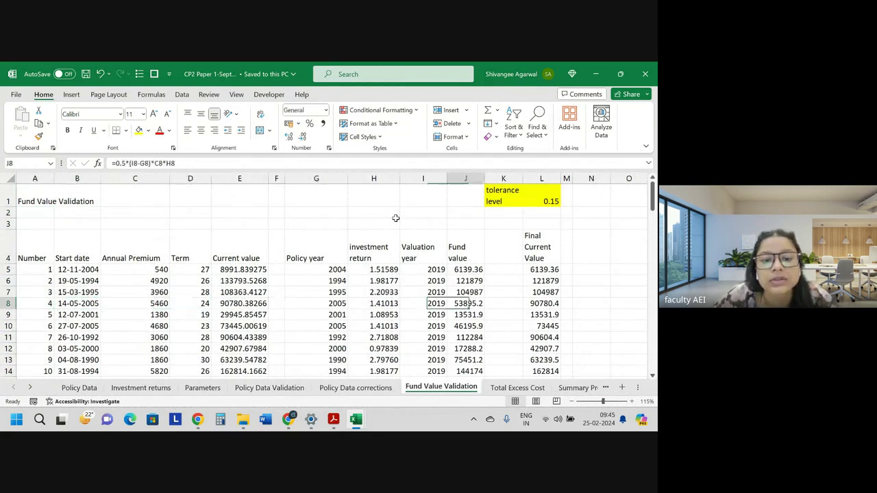
key(Right)
key(Right)
key(Left)
key(Left)
key(Left)
key(Left)
key(Left)
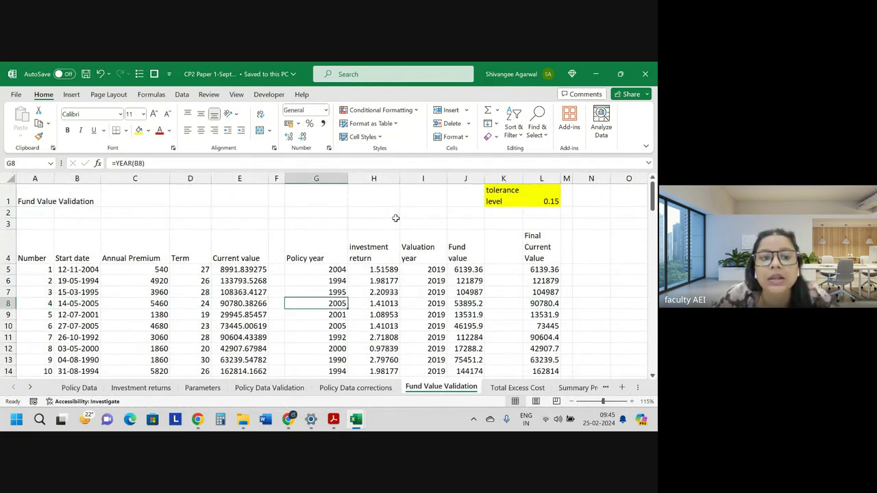
key(Up)
key(Up)
key(Up)
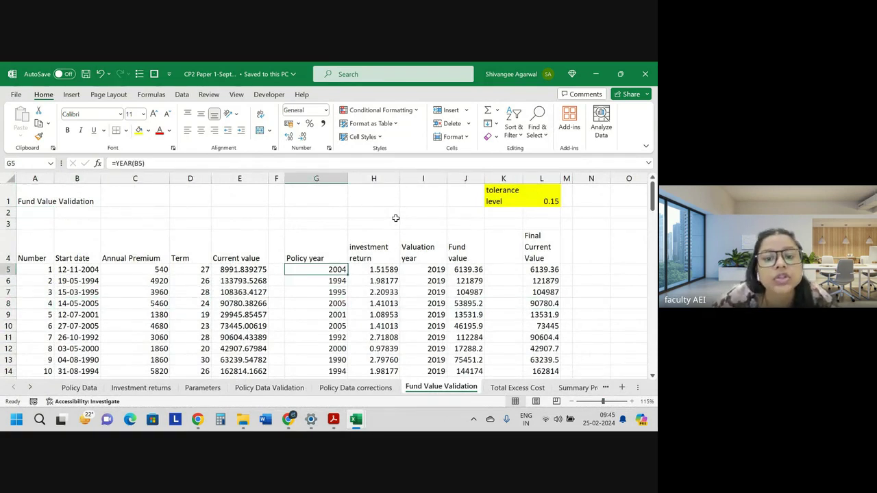
key(Right)
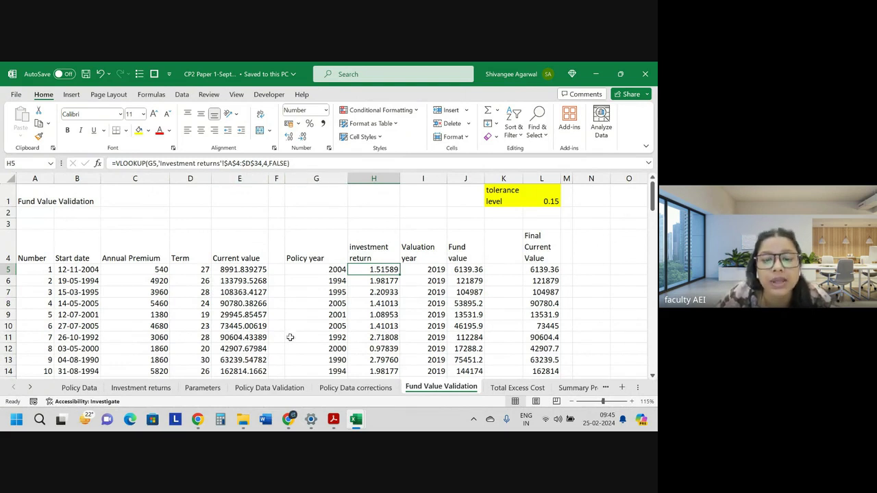
Check the Investment returns sheet: 1991 return 16.3%, 1992 return 14.2%, and cumulative column D.
click(140, 388)
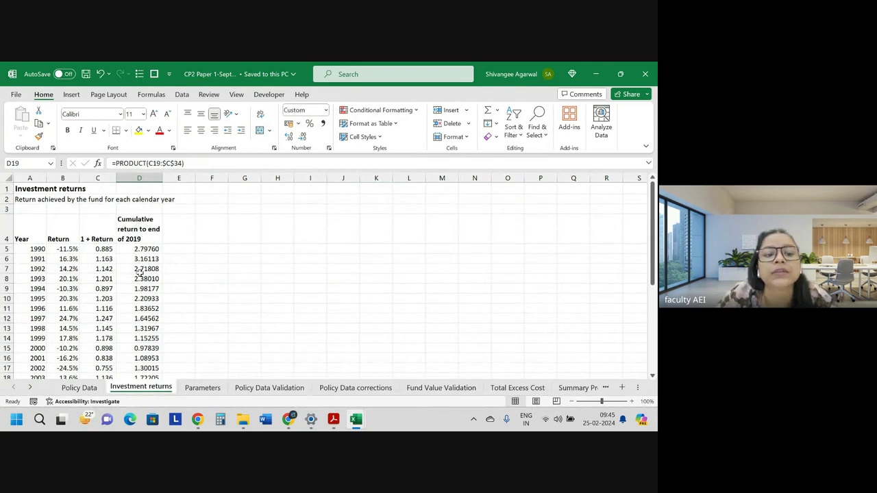
click(19, 258)
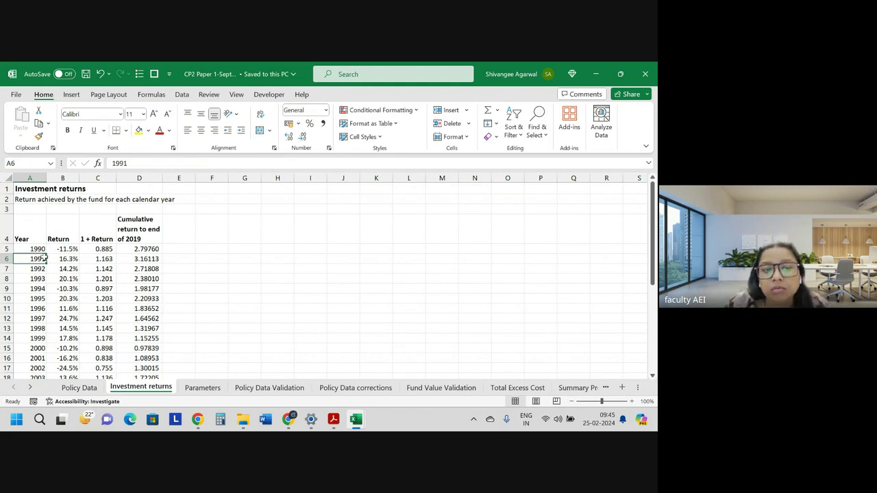
click(76, 261)
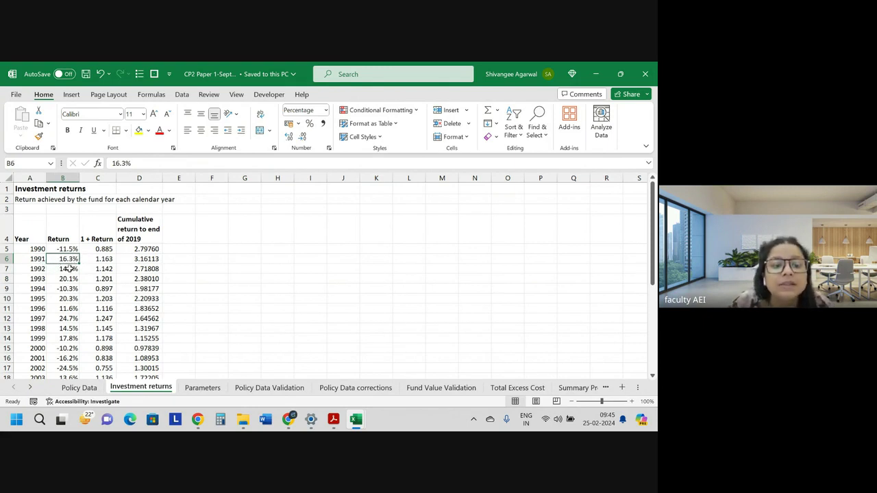
click(70, 270)
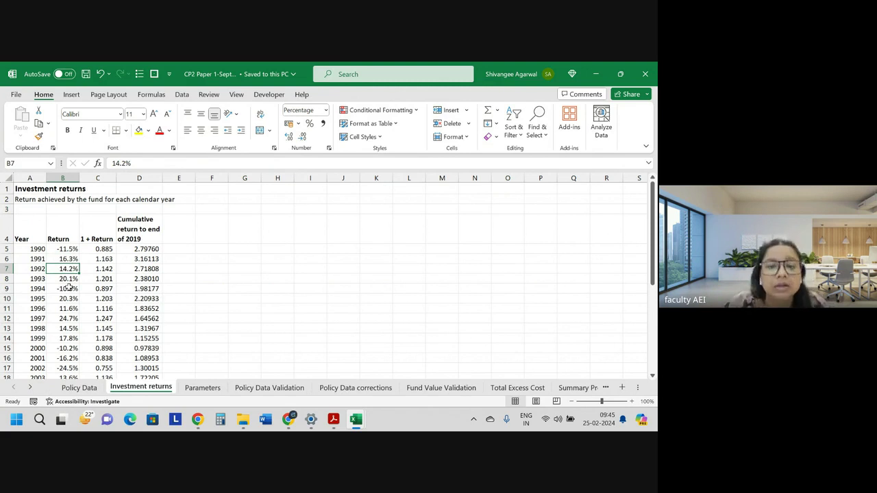
click(142, 180)
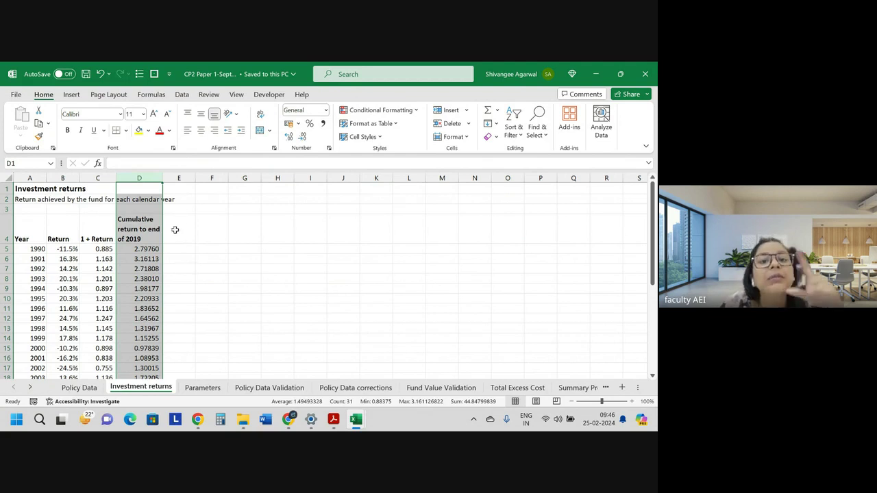
click(456, 389)
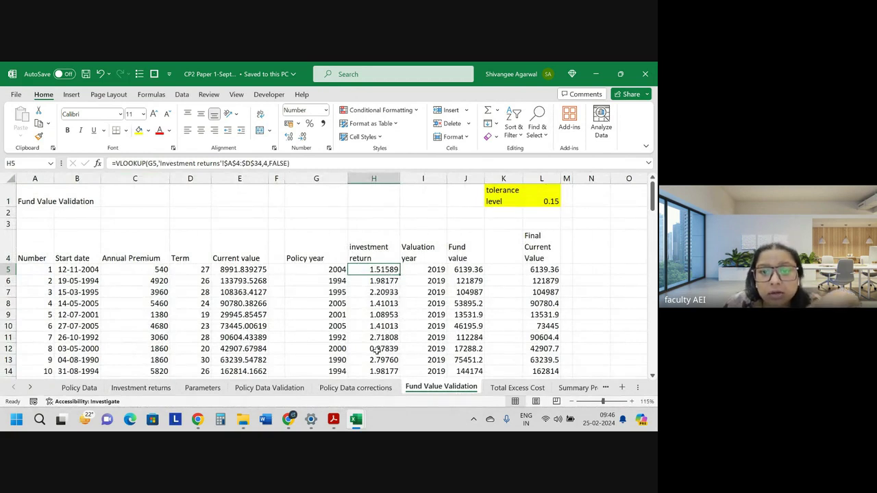
Inspect I5, then check J5's =0.5*(I5-G5)*C5*H5 formula, its 0.5 factor and H5 reference.
click(426, 273)
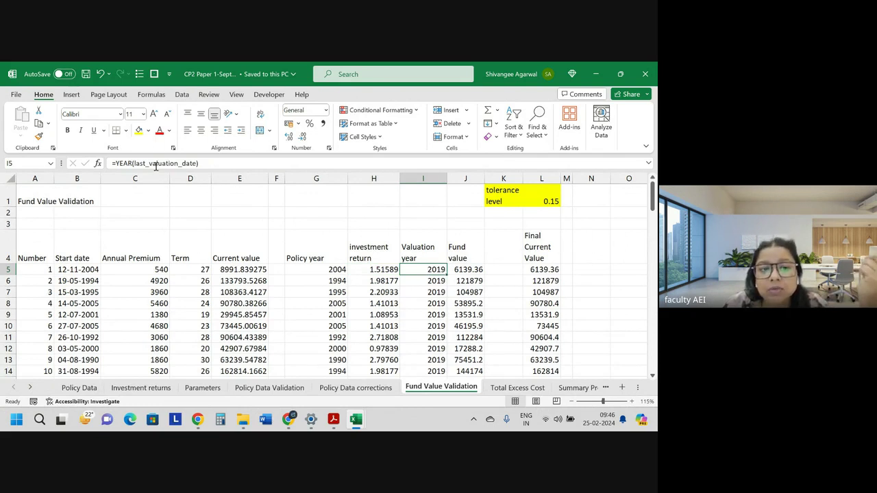
click(466, 269)
double_click(468, 269)
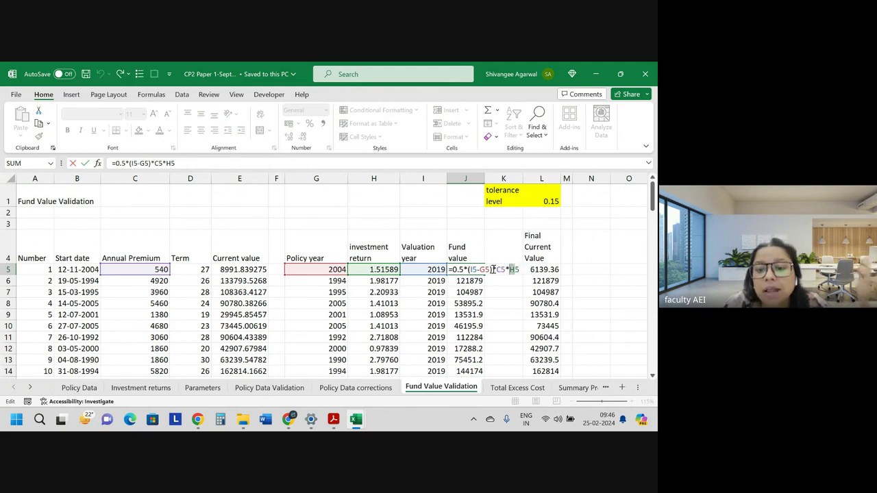
double_click(459, 269)
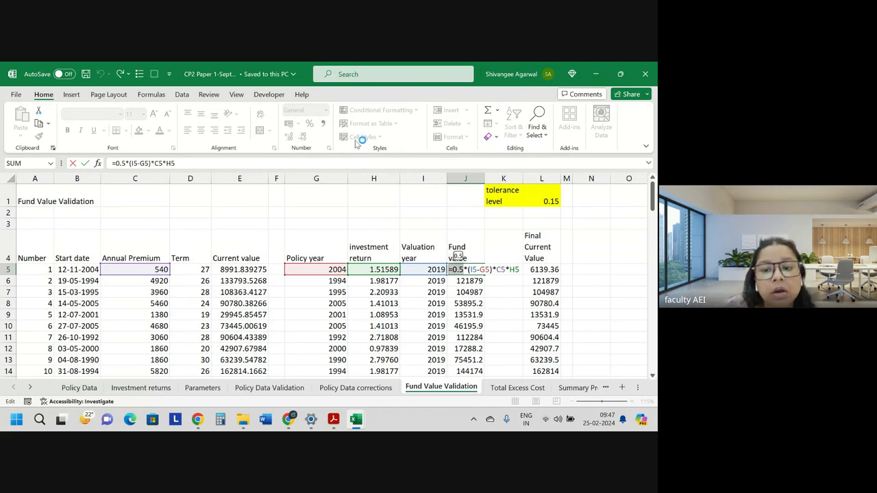
double_click(514, 269)
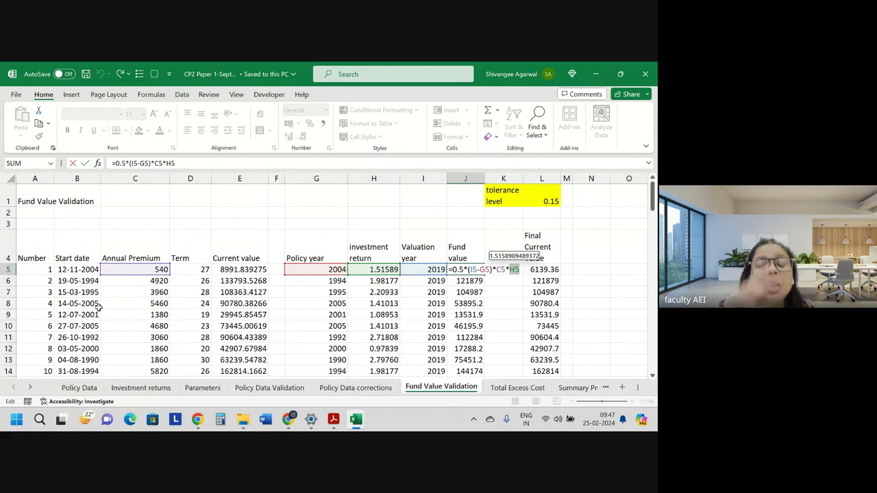
Check the Policy Data links behind the start date, premium, term and current value cells for policies 3–6.
key(Return)
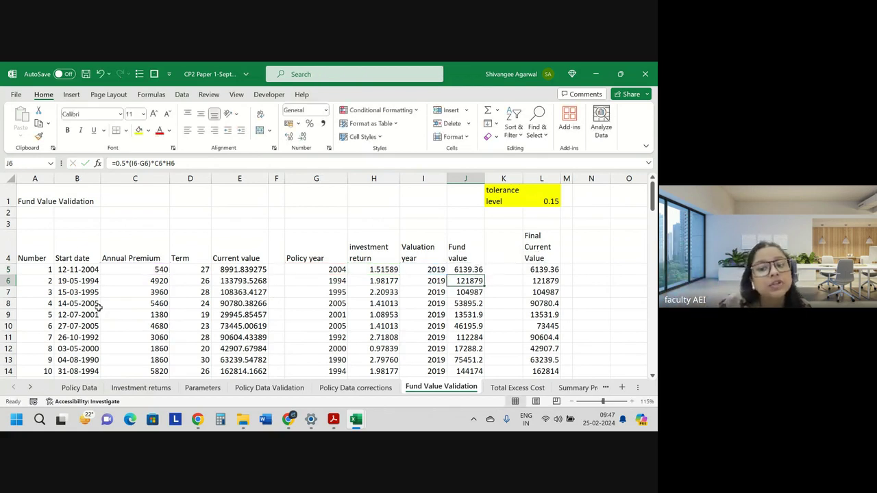
click(117, 304)
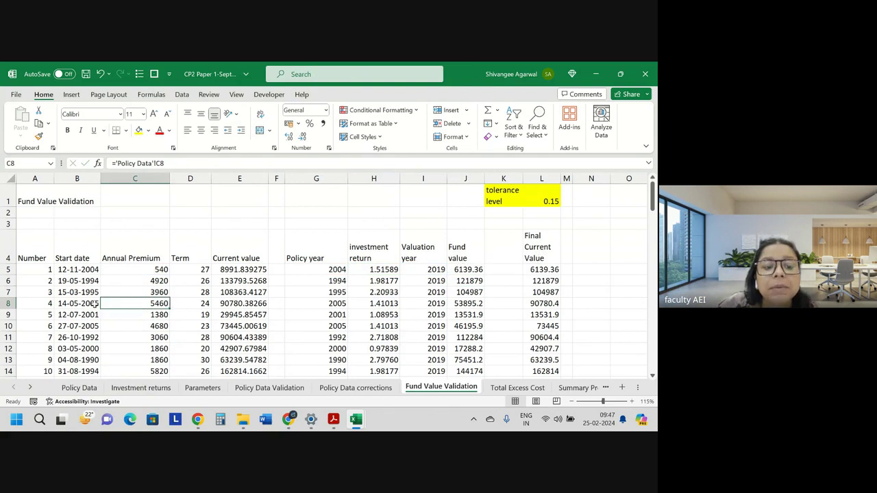
click(214, 304)
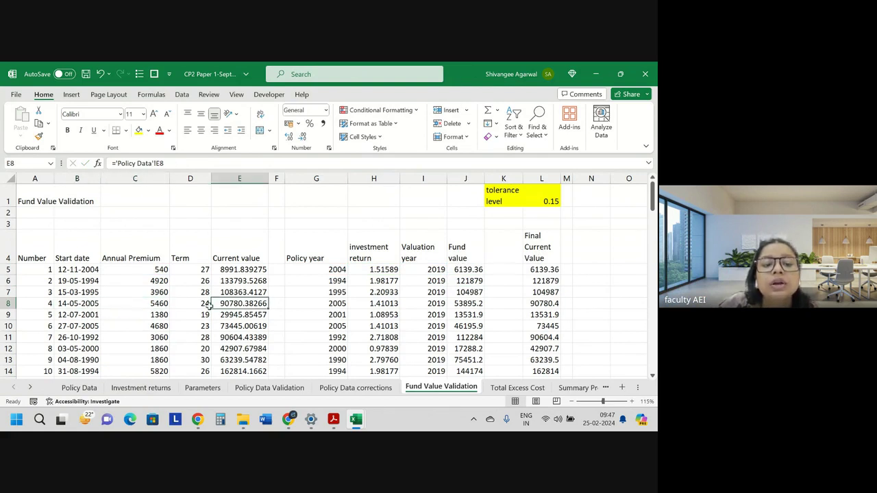
click(205, 304)
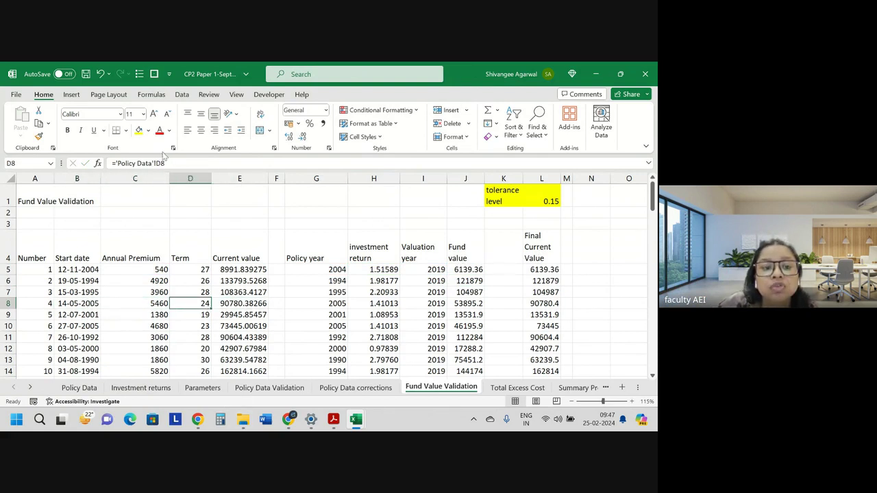
click(245, 294)
click(103, 304)
click(78, 293)
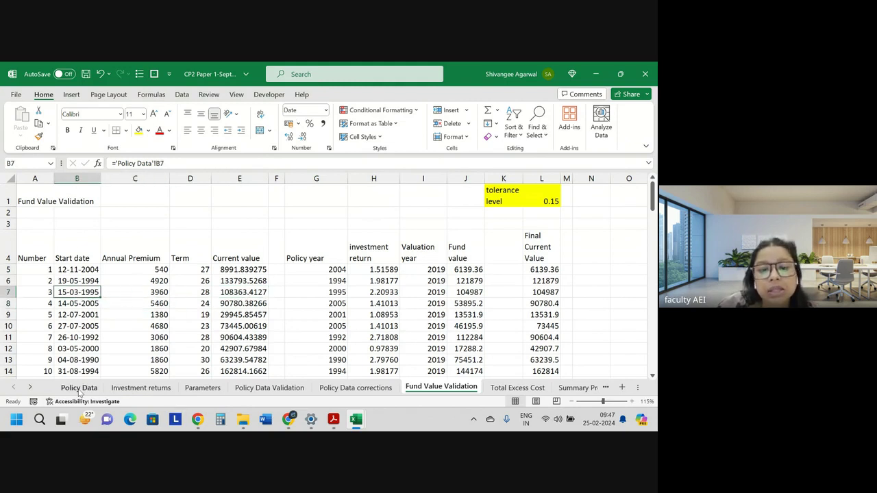
click(223, 317)
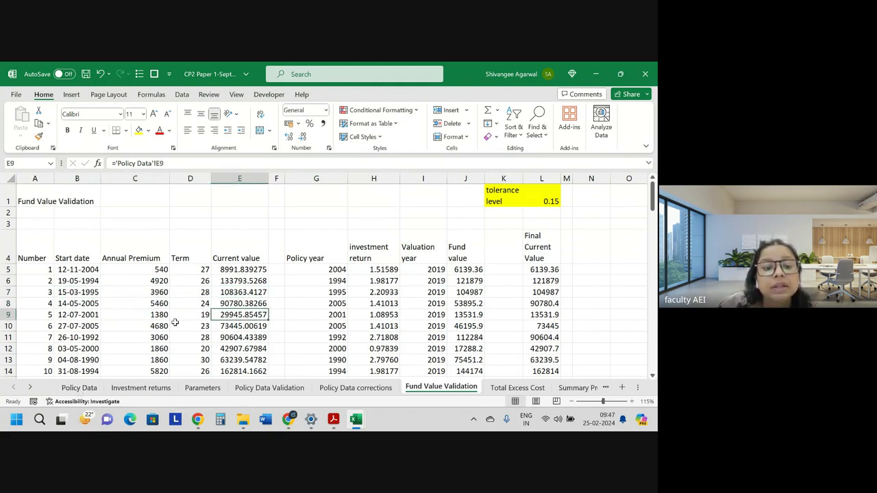
click(175, 324)
Scroll down and check policy 40's start date and policy 39's current value links.
scroll(115, 325, down, 4)
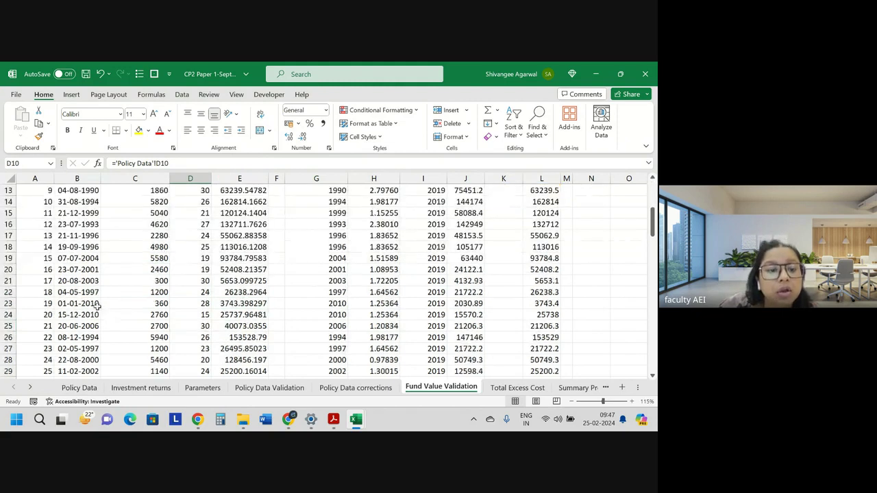
scroll(97, 309, down, 1)
scroll(97, 308, down, 1)
scroll(97, 308, down, 1)
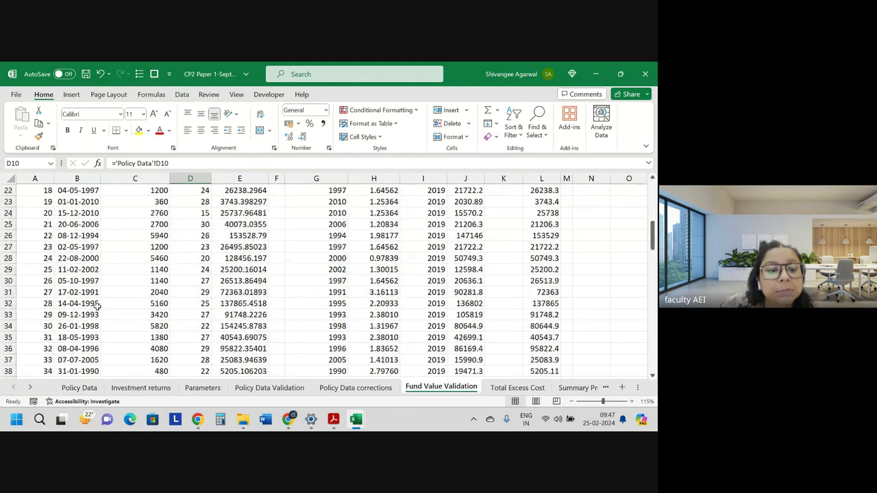
scroll(97, 308, down, 1)
scroll(97, 308, down, 1)
scroll(97, 308, down, 1)
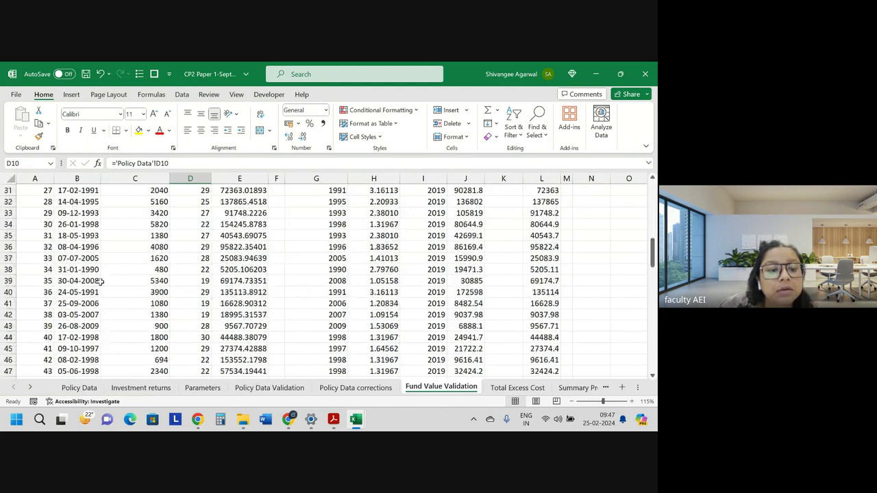
scroll(92, 330, down, 1)
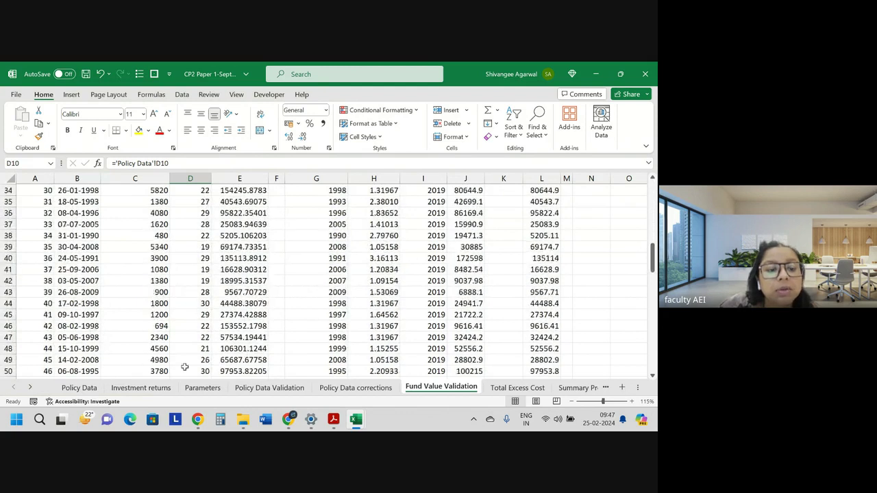
click(94, 303)
click(247, 294)
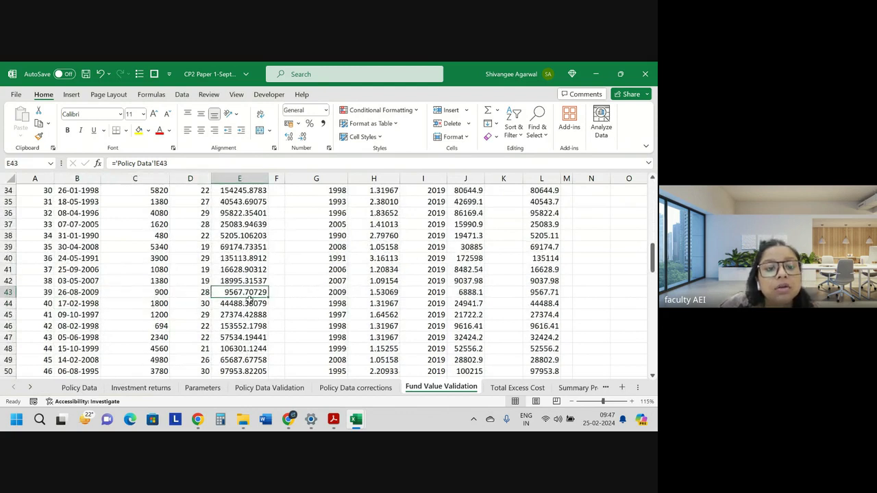
Look at policy 34's corrected start date in B38 on the Policy Data corrections sheet.
click(355, 388)
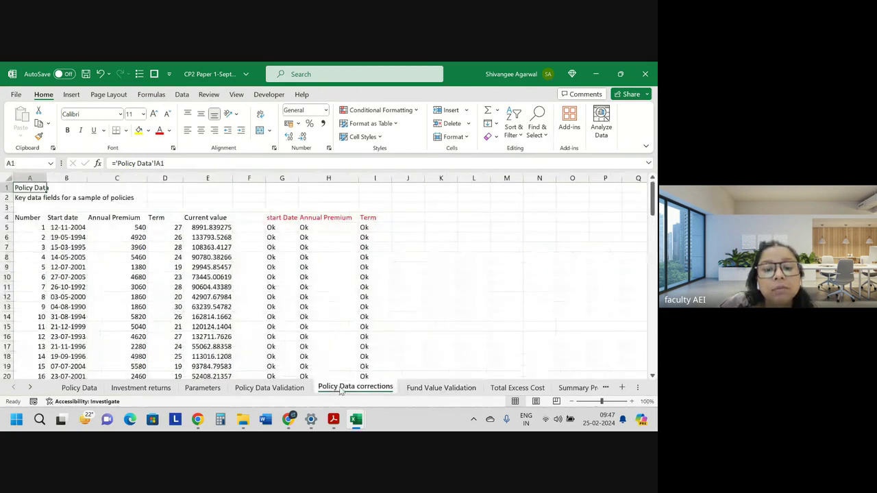
scroll(115, 301, down, 5)
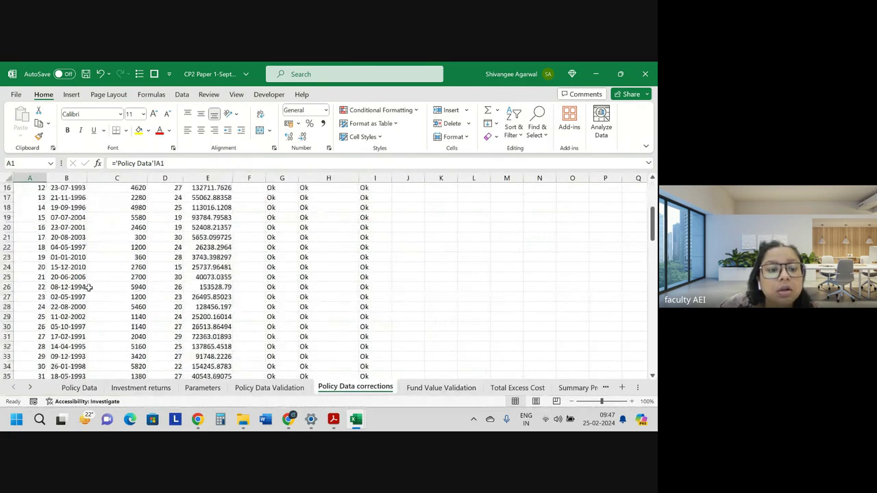
scroll(89, 287, down, 5)
click(67, 257)
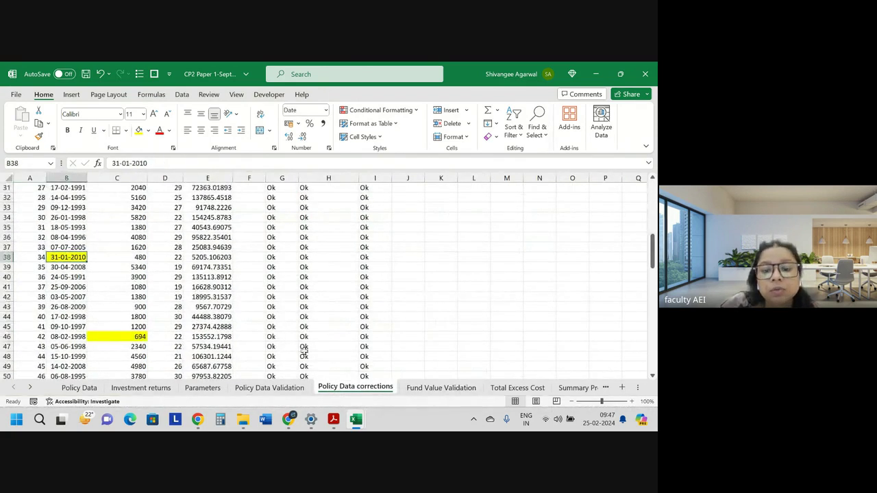
On Fund Value Validation, check policy 34's start date 31-01-1990, term and annual premium.
click(432, 388)
scroll(82, 288, up, 1)
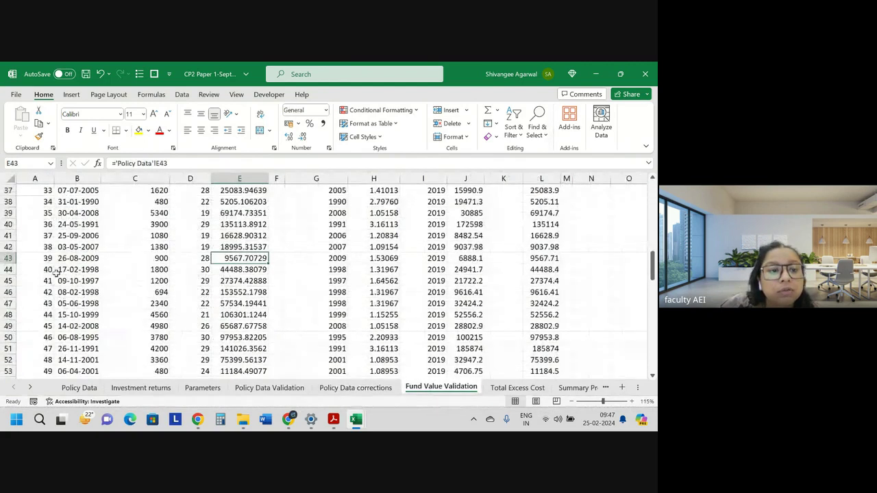
scroll(69, 282, up, 1)
scroll(63, 281, up, 1)
click(62, 269)
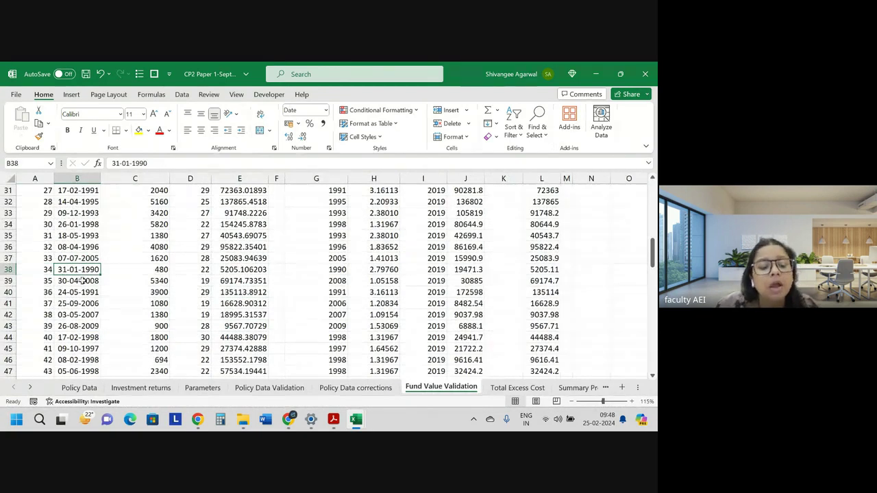
ctrl+click(174, 270)
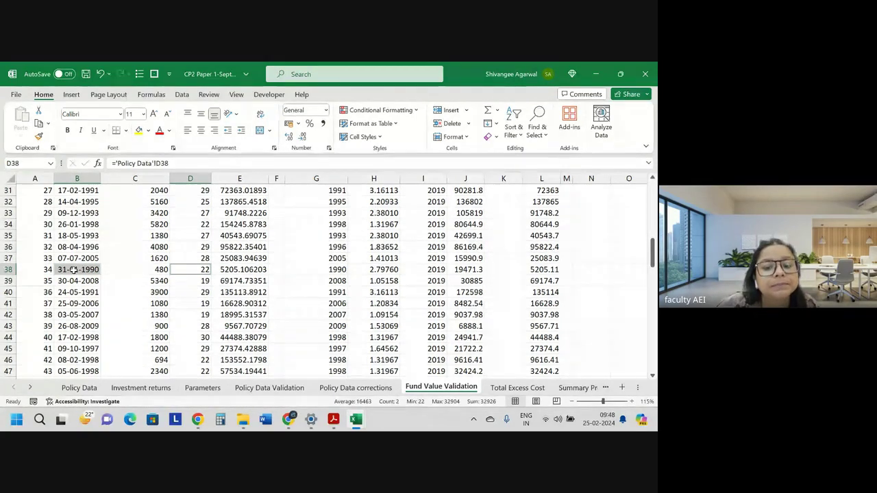
click(151, 269)
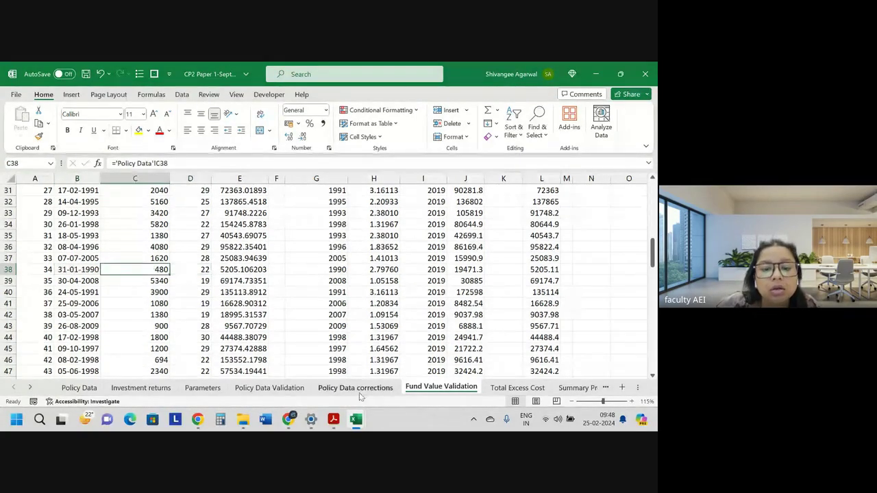
Compare policy 34's start date again between the corrections and validation sheets.
click(329, 388)
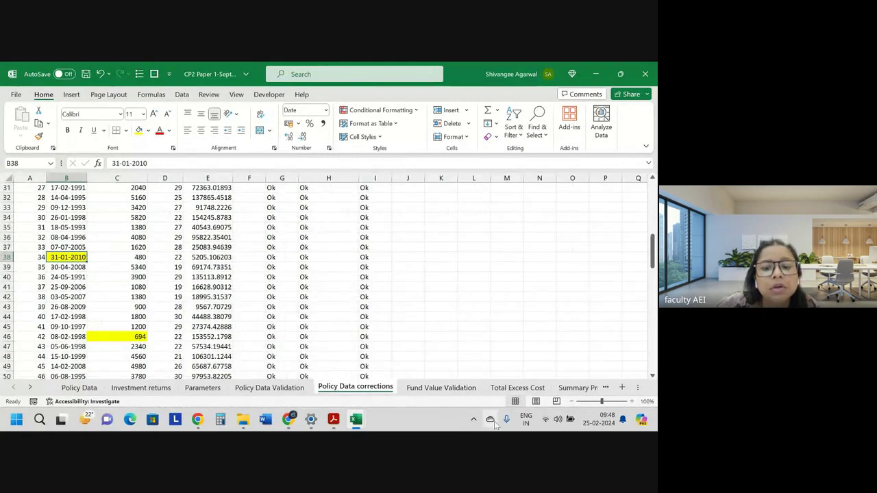
click(441, 388)
click(56, 269)
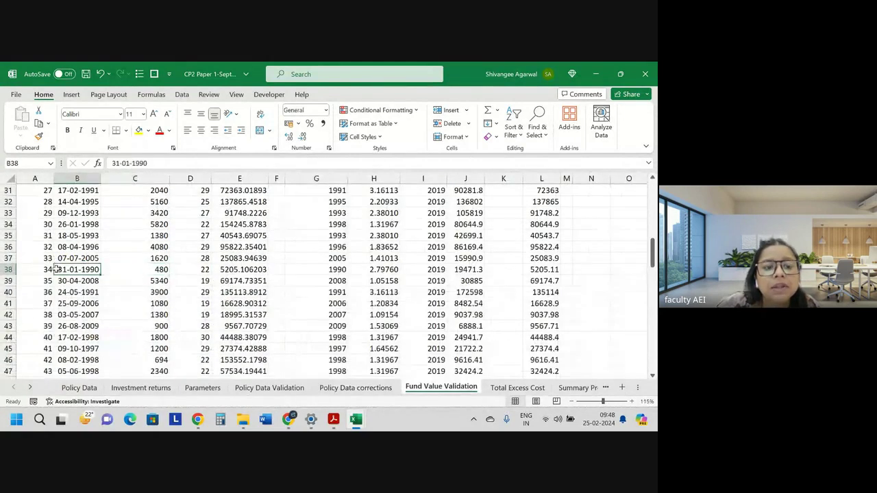
click(156, 388)
Look at policy 34's start date flagged Check on the Policy Data Validation sheet.
click(202, 388)
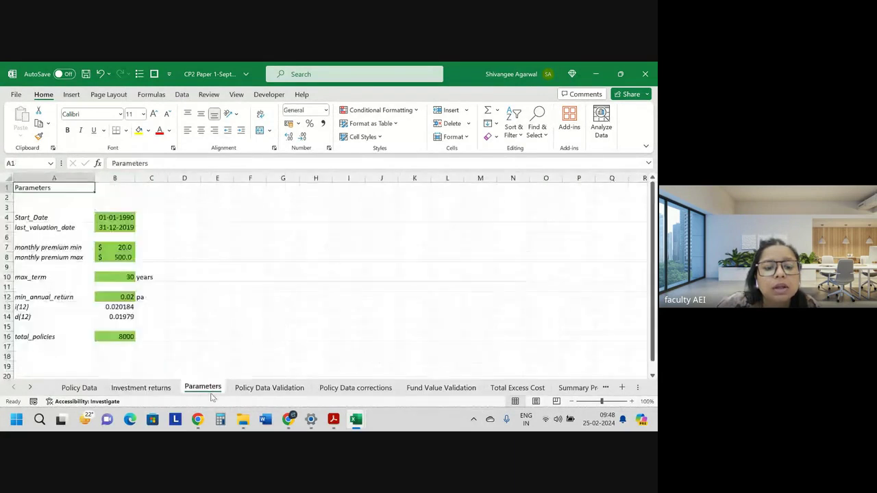
click(270, 388)
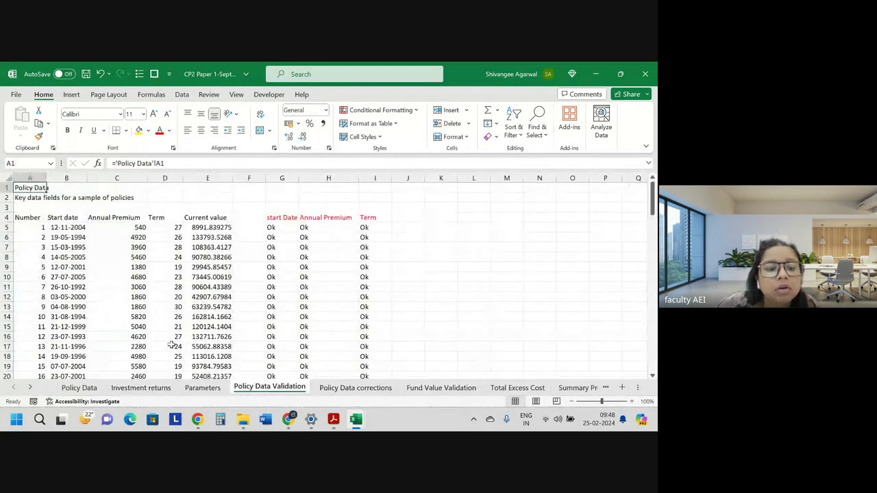
scroll(87, 335, down, 5)
scroll(88, 336, down, 3)
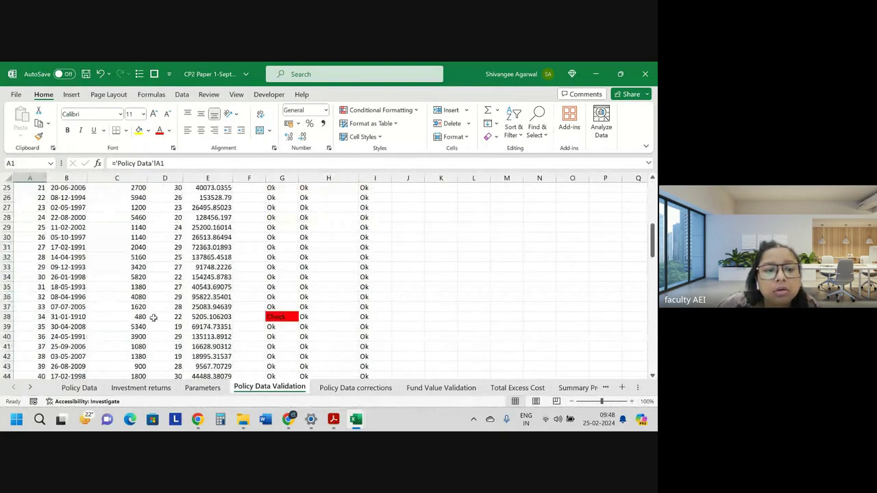
click(81, 318)
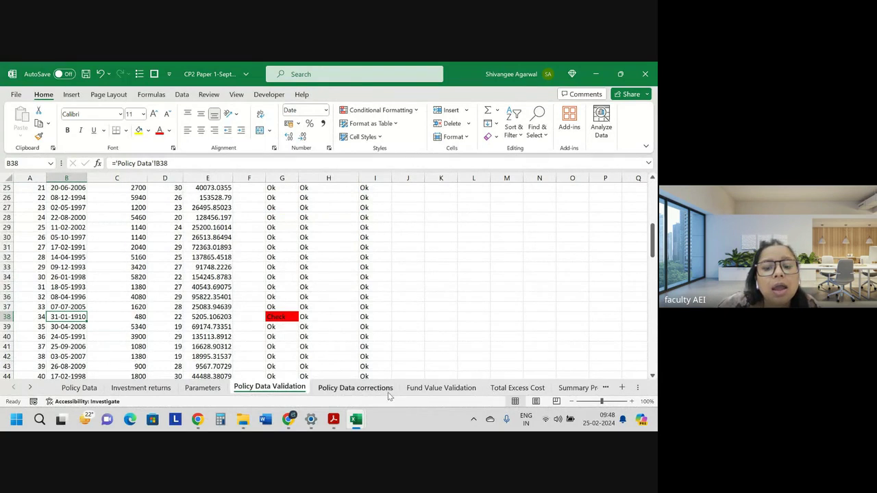
Back on Fund Value Validation, check policy 34's annual premium, term and current value links.
click(355, 388)
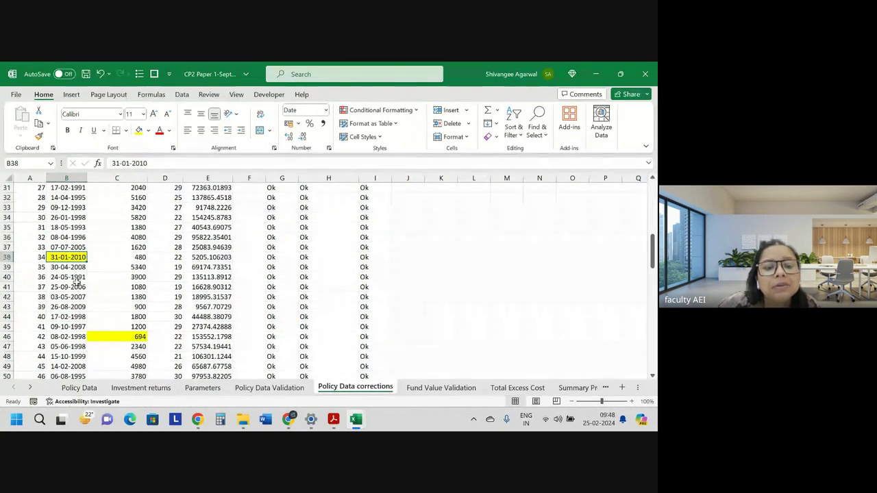
click(444, 388)
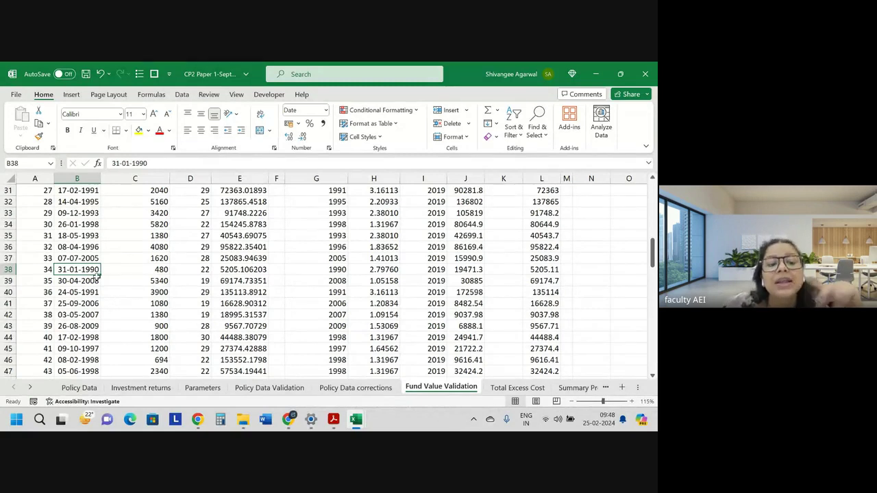
click(163, 269)
click(200, 270)
click(256, 271)
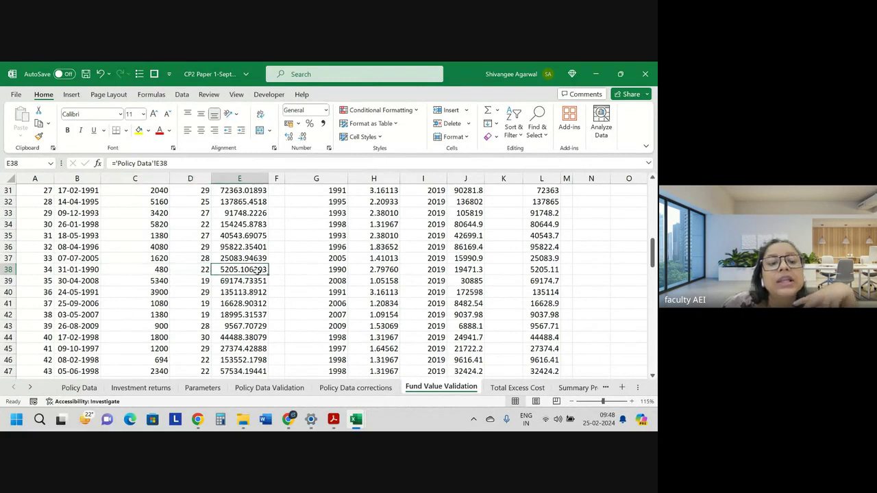
Return to the top of Fund Value Validation and inspect J6's fund value formula =0.5*(I6-G6)*C6*H6.
click(363, 388)
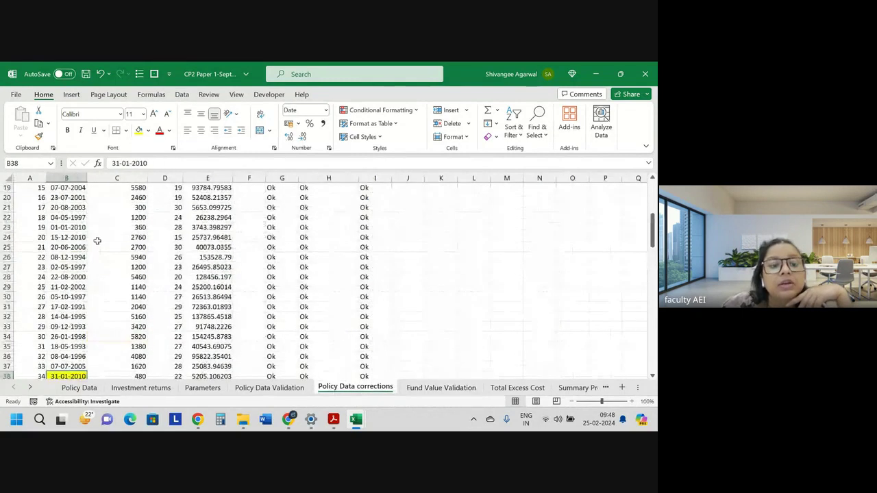
scroll(97, 240, up, 6)
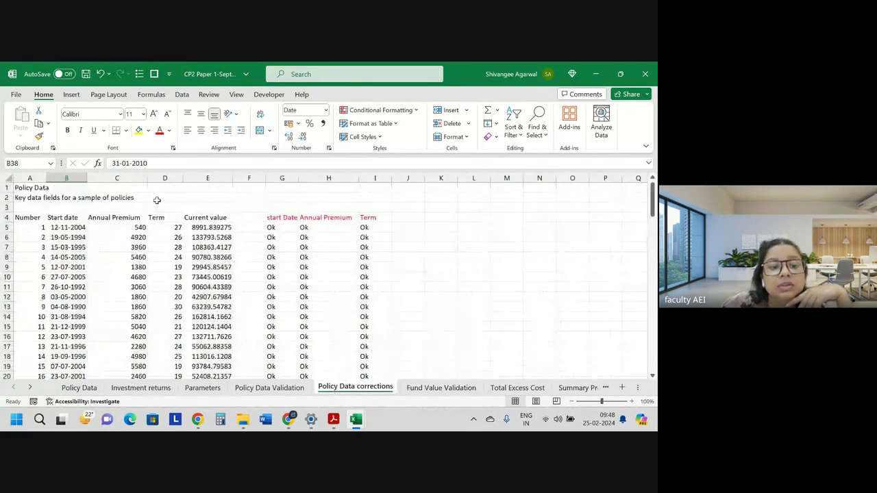
click(439, 388)
scroll(330, 301, up, 5)
scroll(330, 301, up, 5)
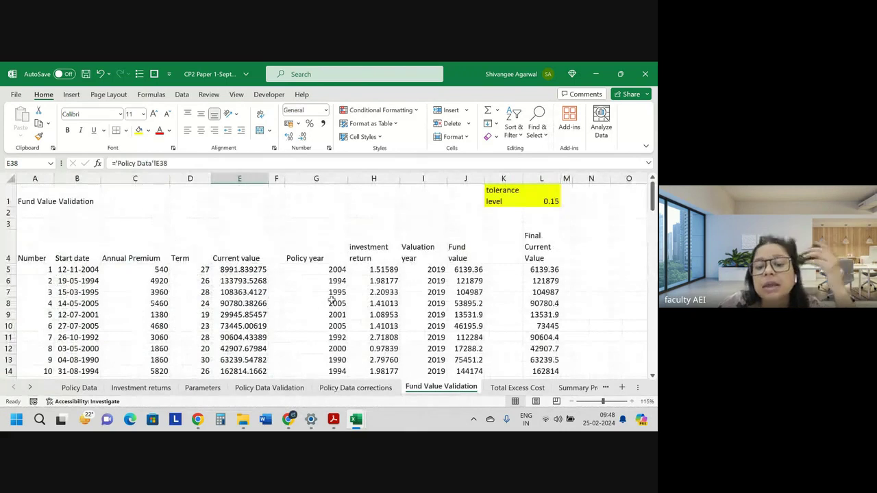
scroll(331, 299, down, 2)
scroll(343, 274, up, 2)
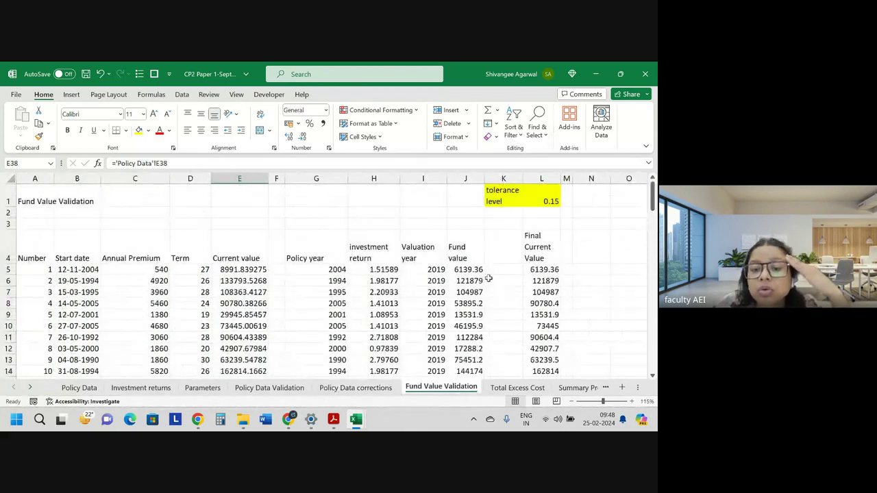
click(468, 260)
click(473, 281)
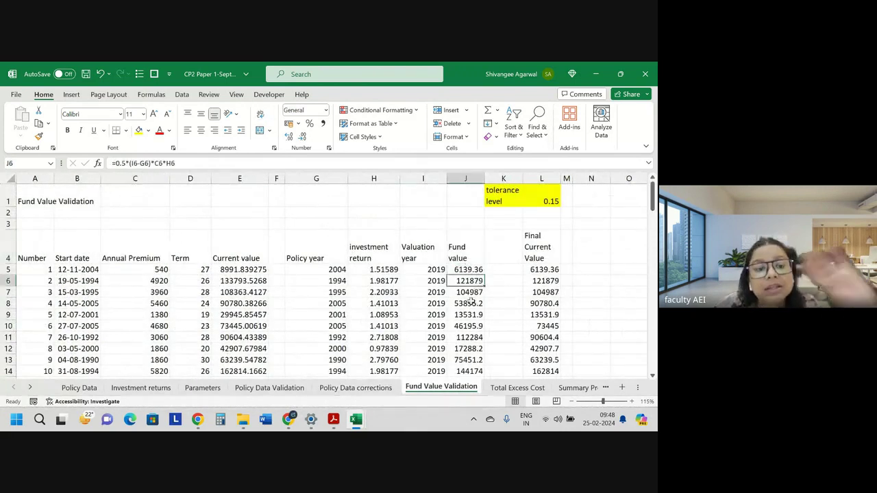
click(322, 410)
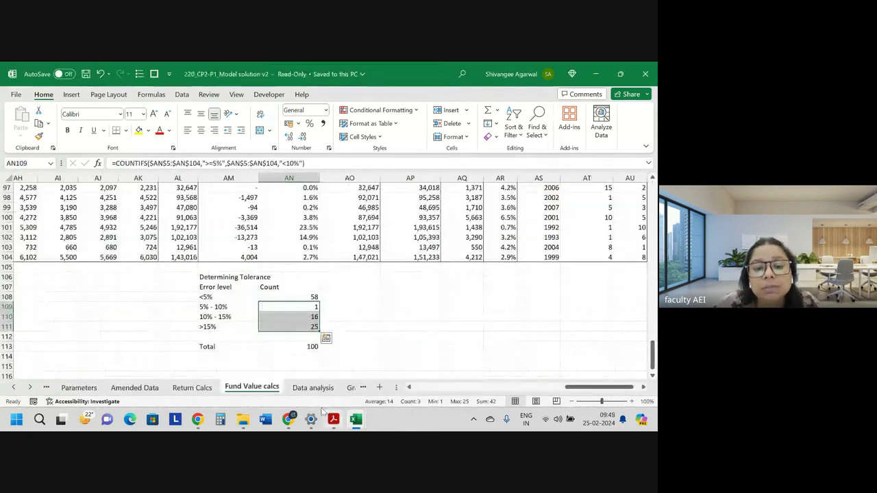
scroll(237, 277, up, 2)
scroll(236, 278, up, 4)
scroll(236, 278, up, 4)
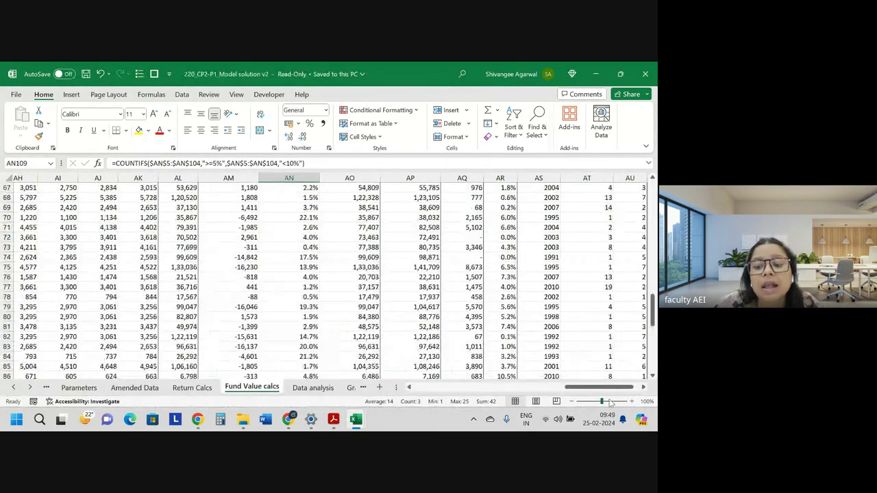
scroll(490, 358, left, 5)
scroll(489, 358, up, 5)
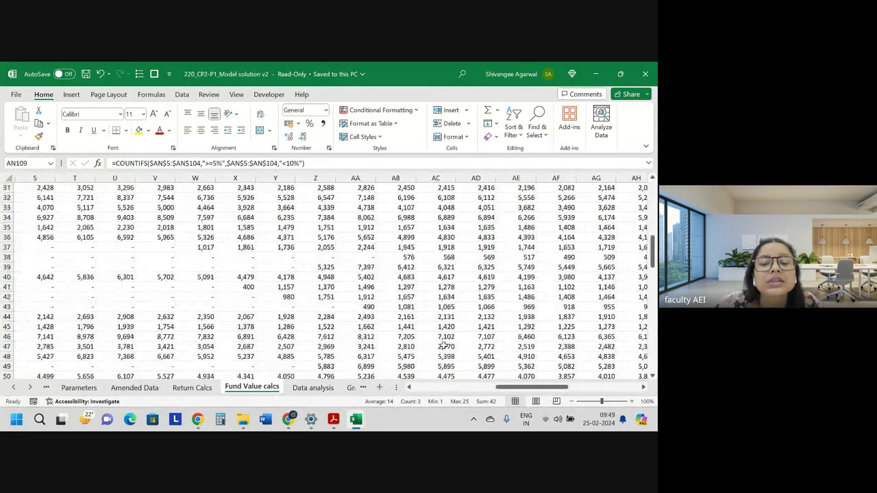
scroll(473, 329, up, 15)
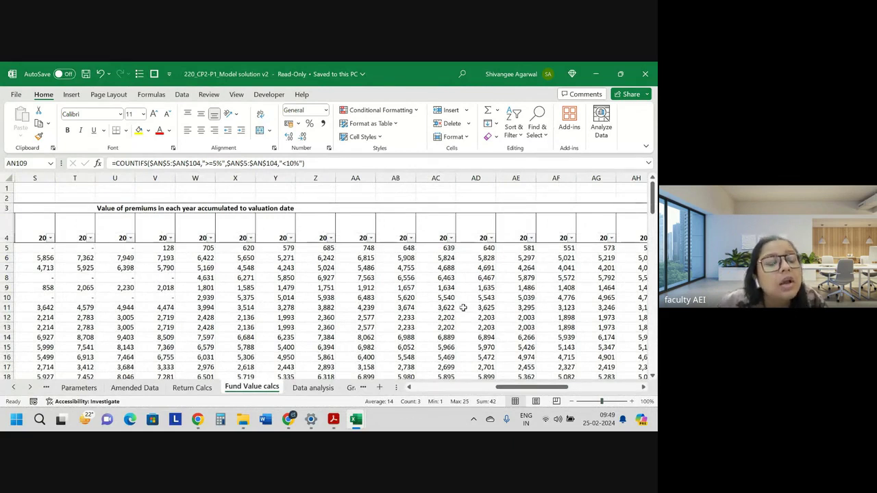
key(alt+Tab)
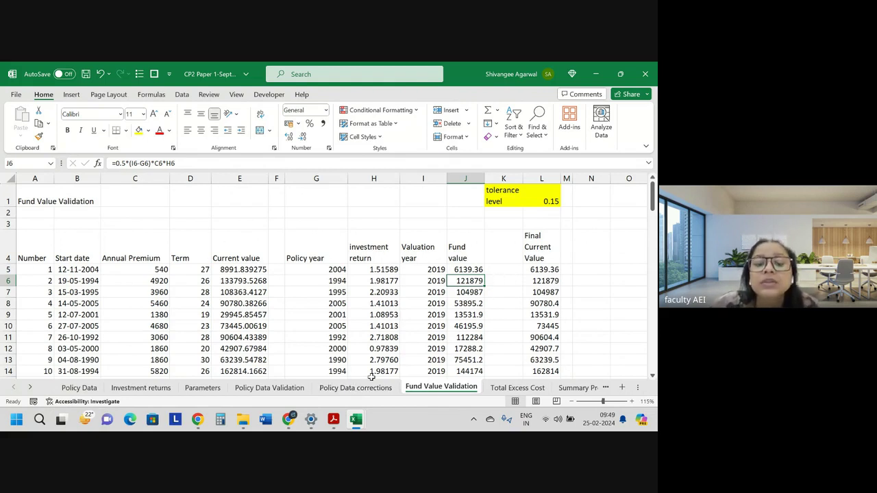
Point out the J5 fund value formula, L5 Final Current Value formula and L1 tolerance 0.15, then switch to Meet.
key(alt+Tab)
key(alt+Tab)
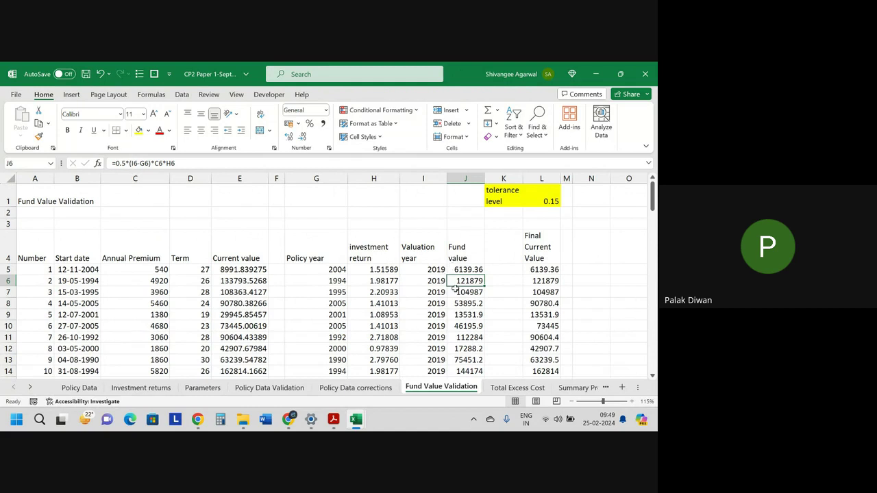
click(465, 270)
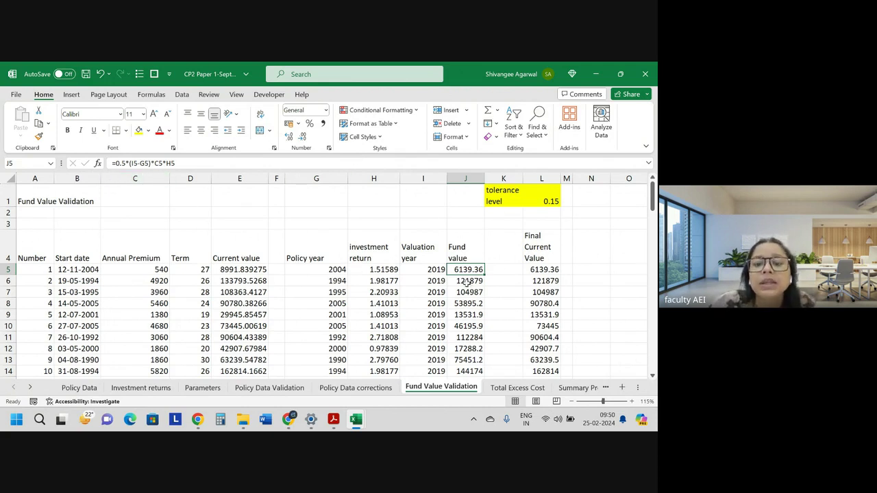
click(552, 272)
click(557, 197)
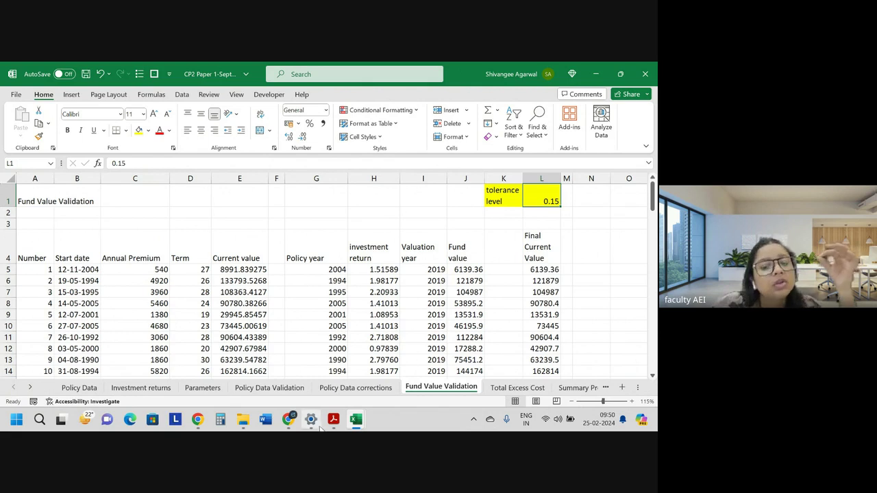
click(285, 420)
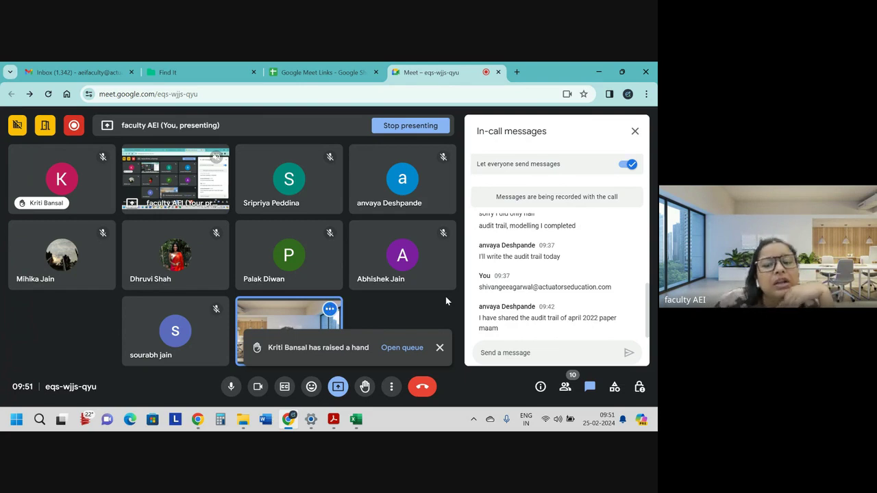
Dismiss the raised-hand notification and minimise the Meet window.
click(440, 347)
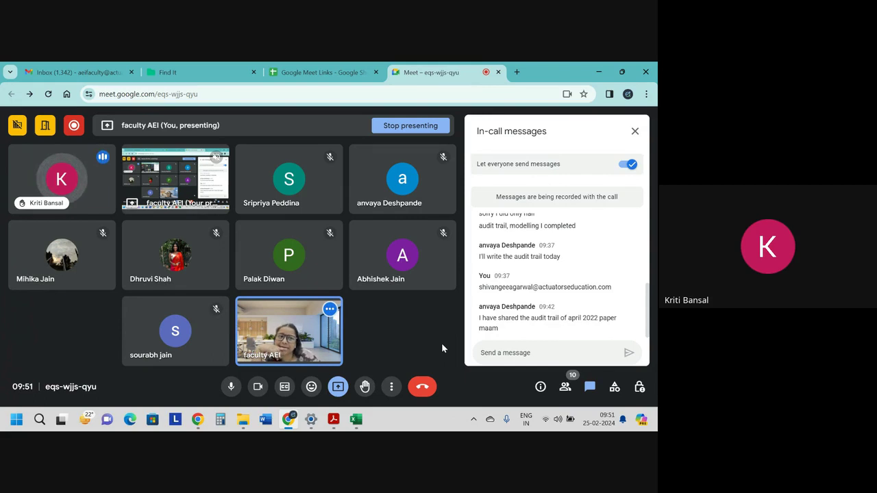
click(601, 68)
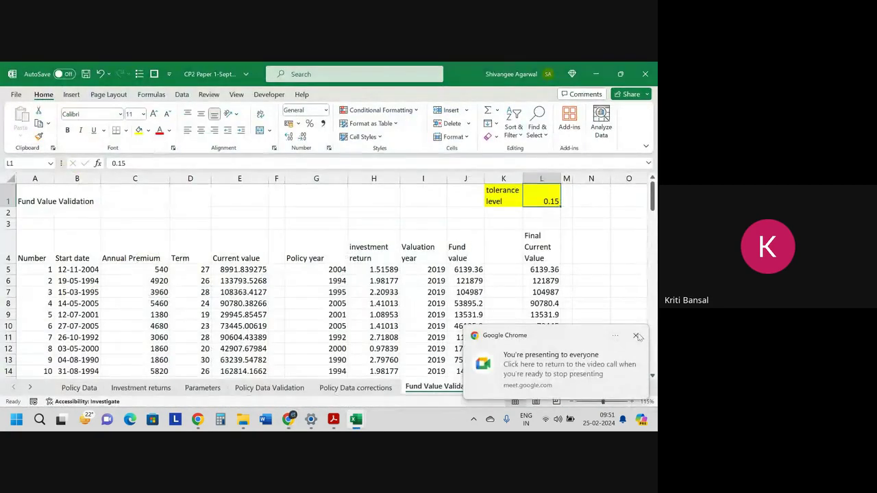
click(636, 336)
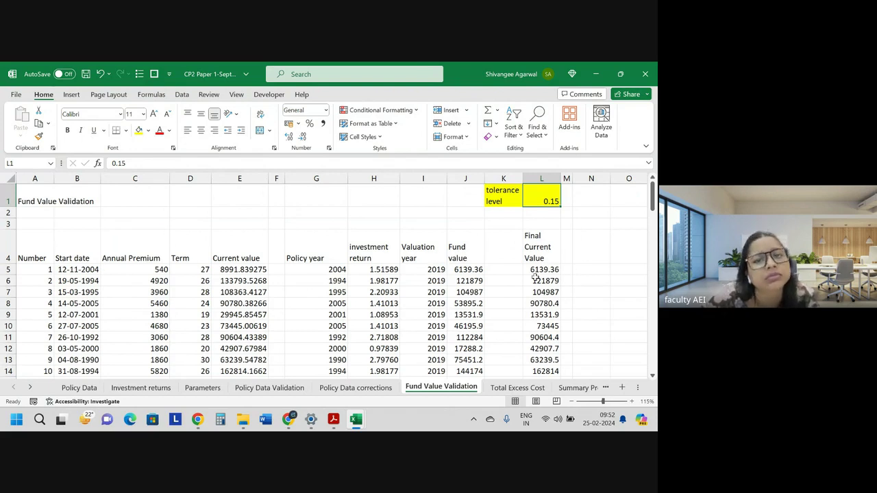
double_click(545, 269)
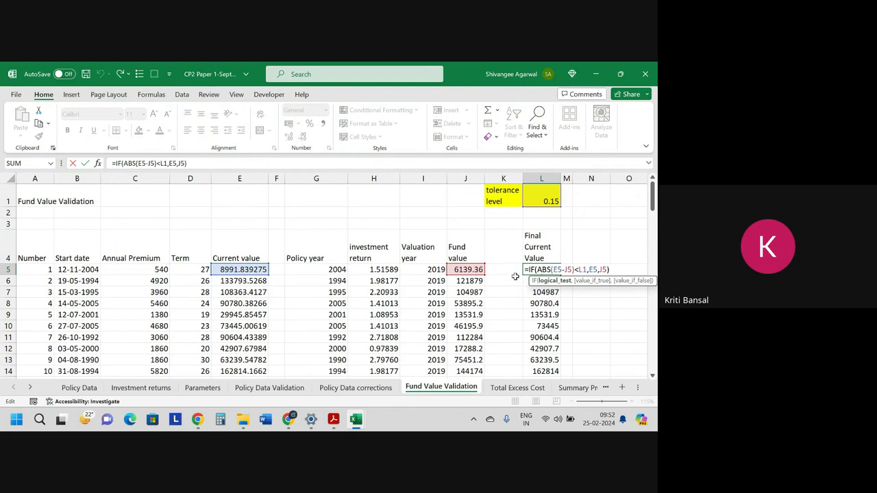
key(Return)
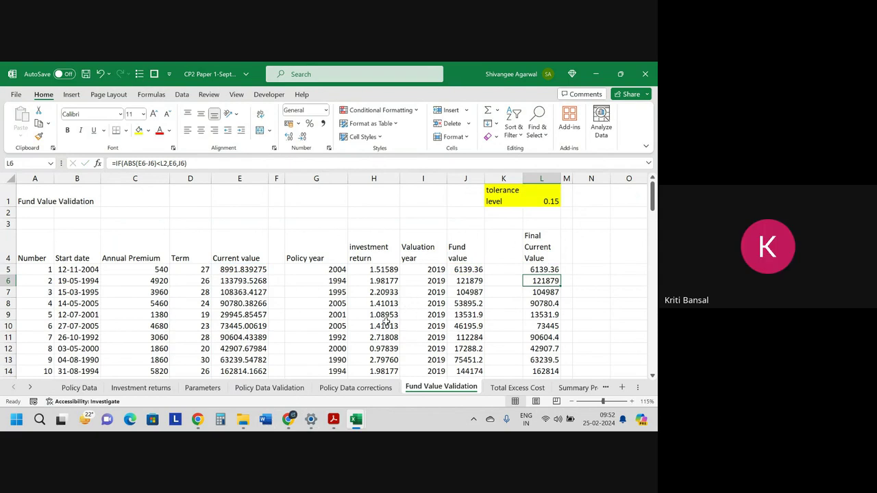
click(465, 278)
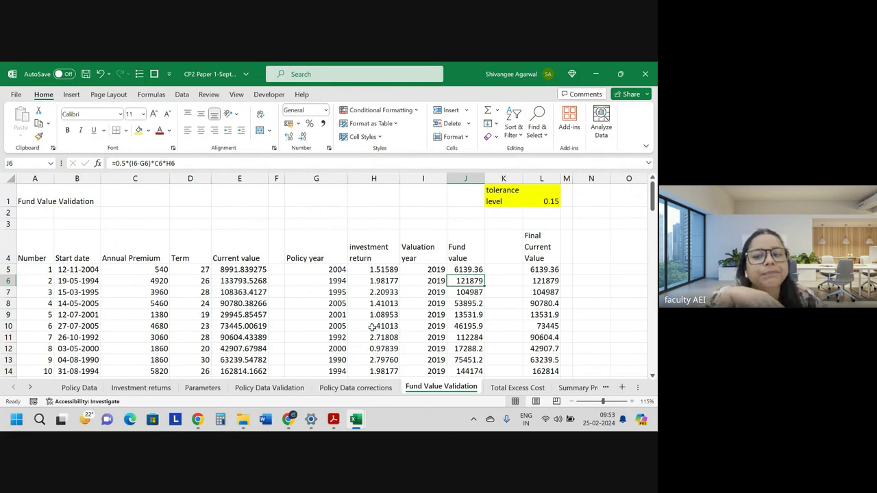
double_click(558, 269)
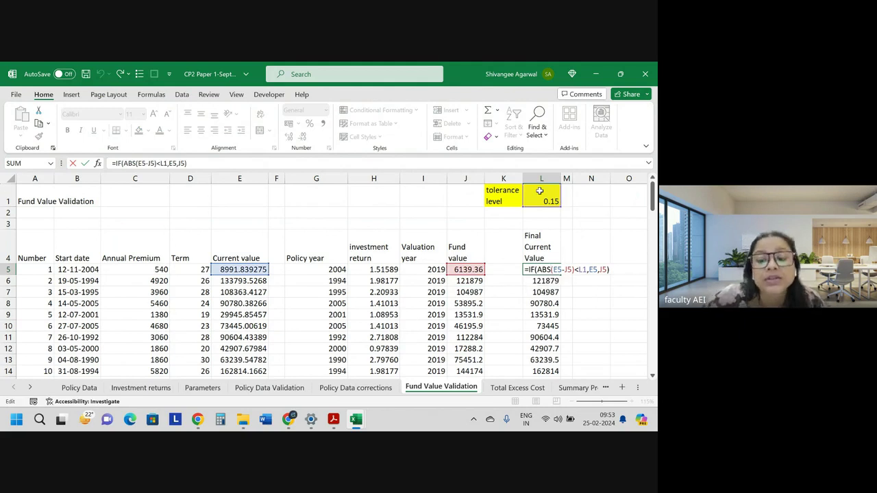
Confirm L5 and jump to the bottom and back to the top of the Final Current Value column.
key(Return)
key(super)
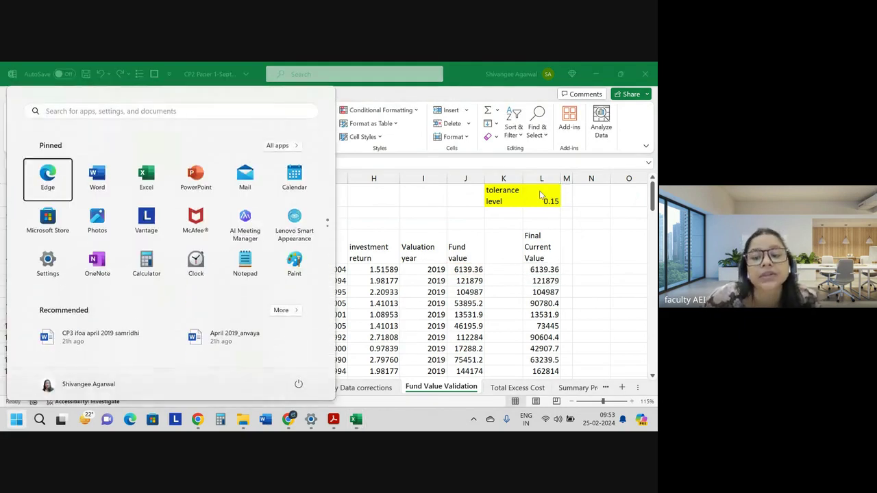
key(Down)
key(Escape)
key(ctrl+Down)
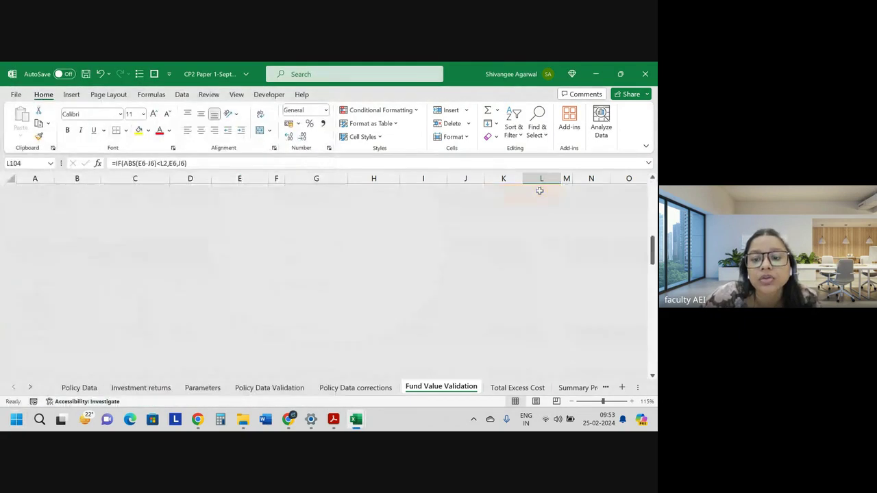
key(ctrl+Up)
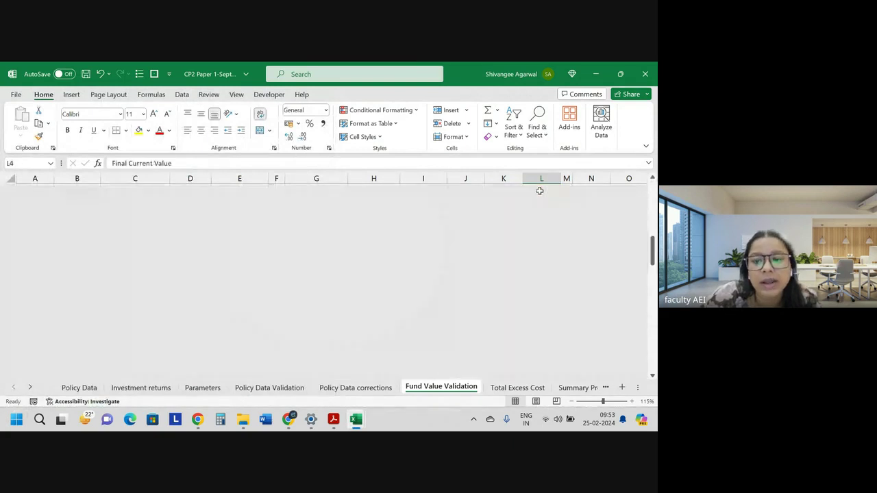
key(ctrl+Up)
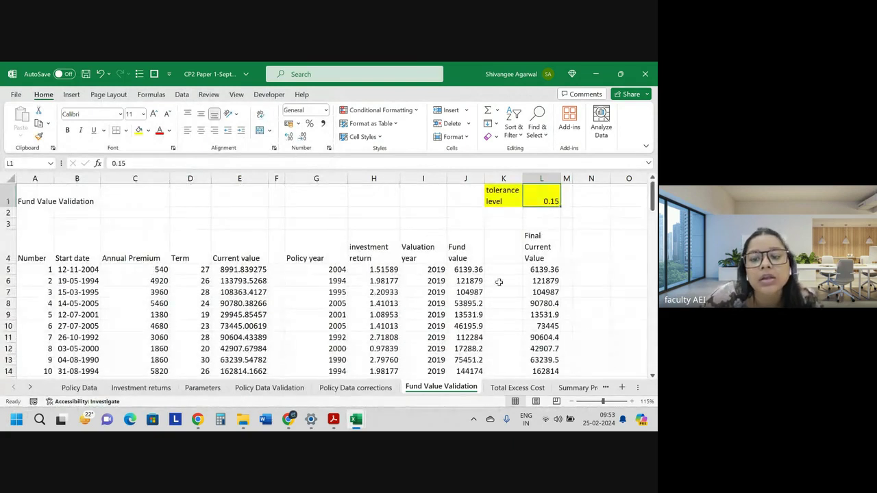
Compare fund values and current values for policies 2, 4 and 6, then point out the 0.15 tolerance.
click(253, 278)
click(466, 291)
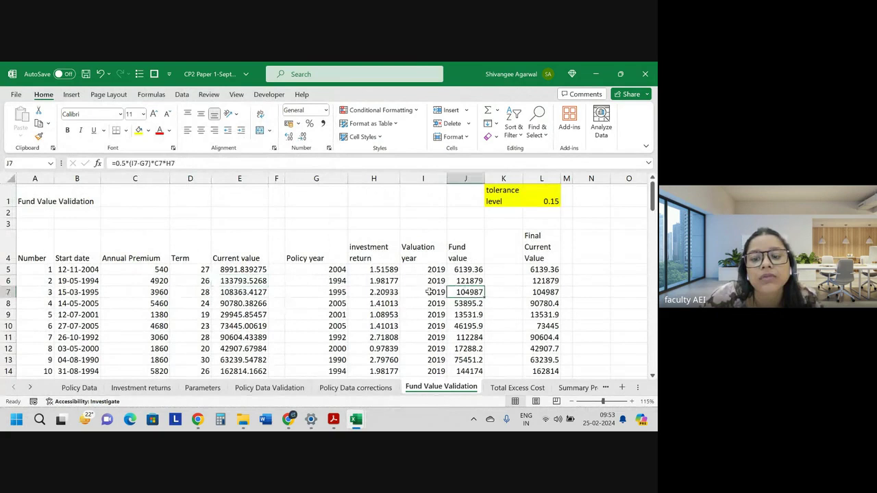
click(237, 304)
click(466, 304)
click(240, 302)
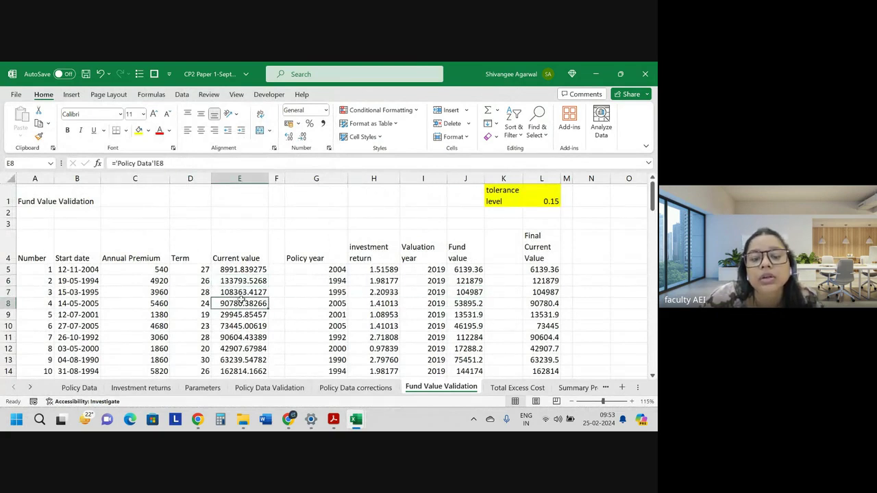
click(472, 307)
click(247, 314)
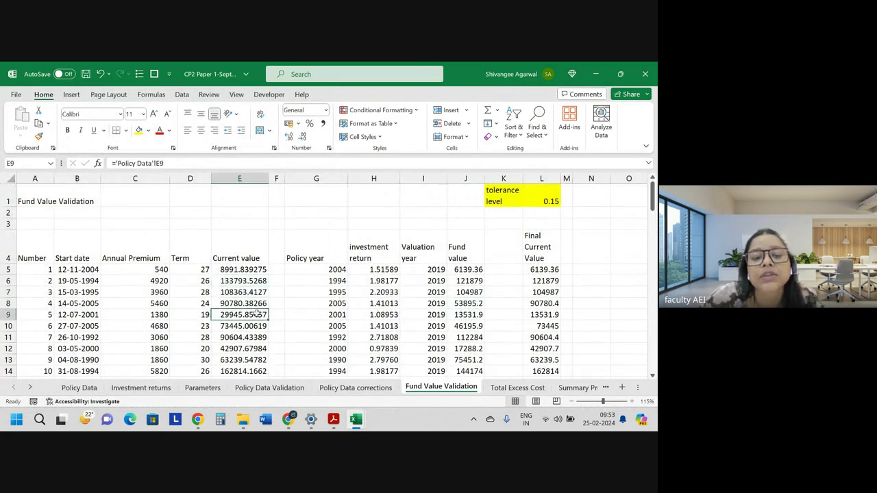
click(467, 324)
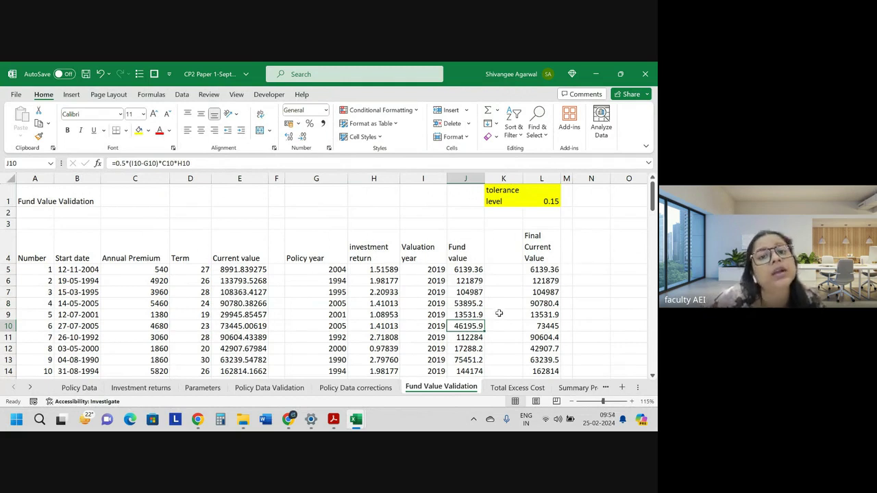
click(550, 196)
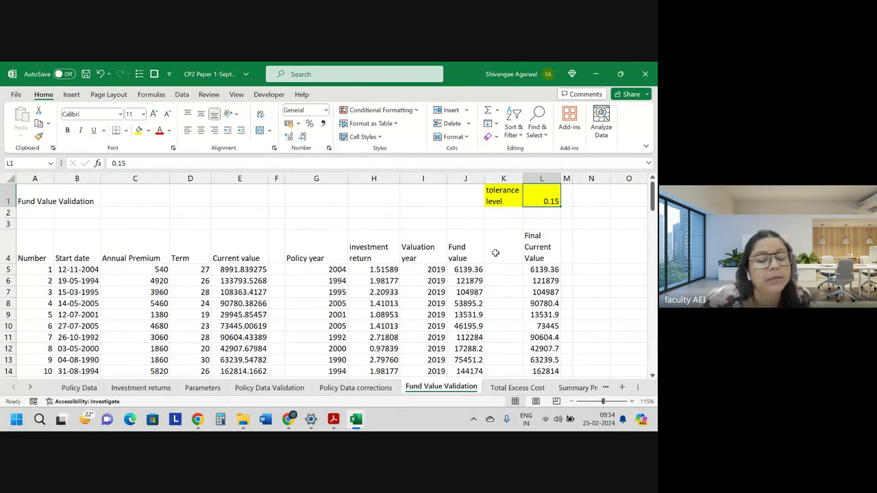
Show that the L5, L6 and L7 IF formulas reference L1, L2 and L3, then preview the open PDFs.
click(544, 270)
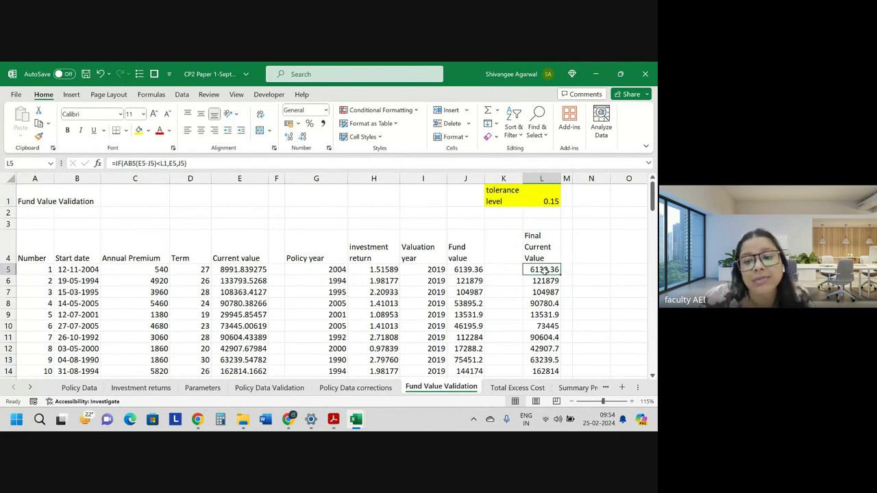
double_click(544, 270)
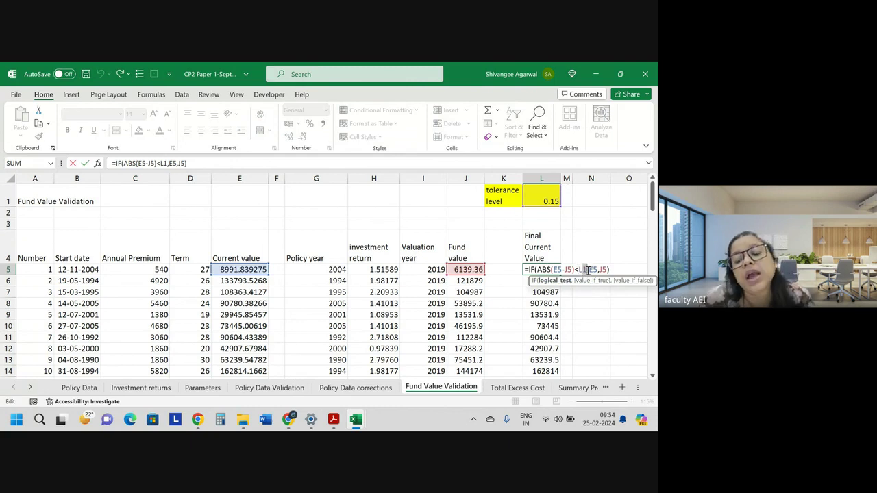
key(Return)
double_click(545, 281)
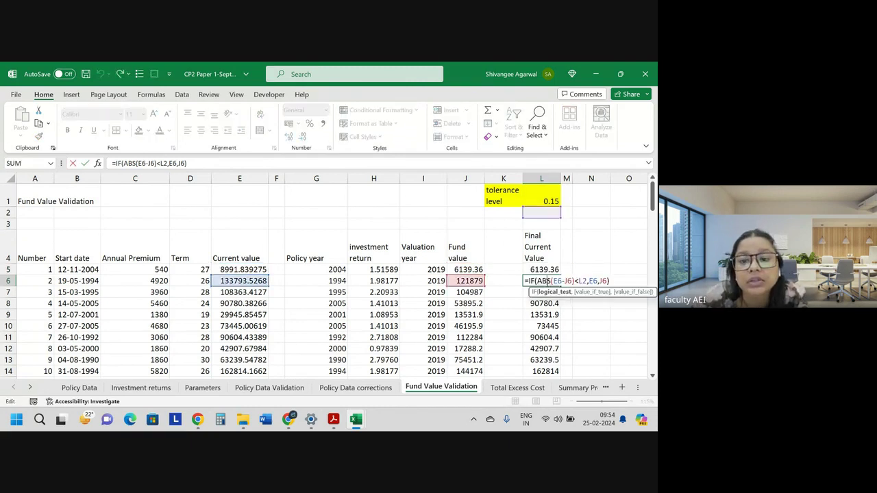
key(Return)
double_click(548, 293)
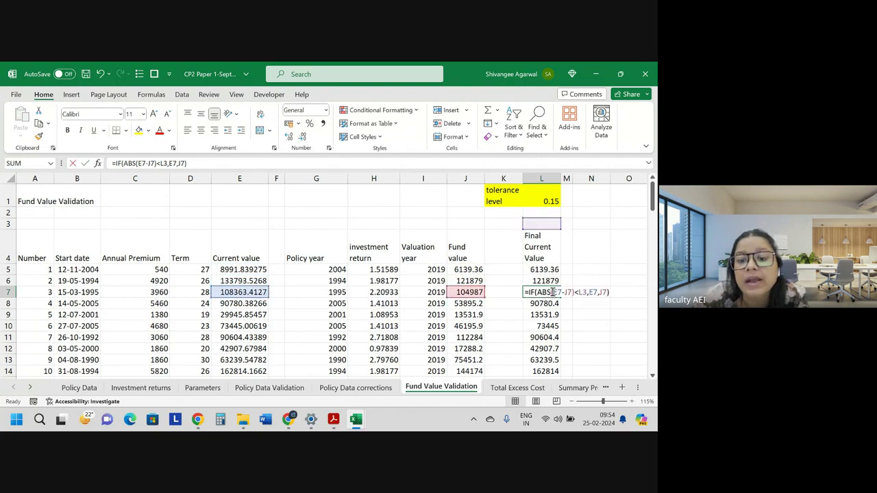
key(Return)
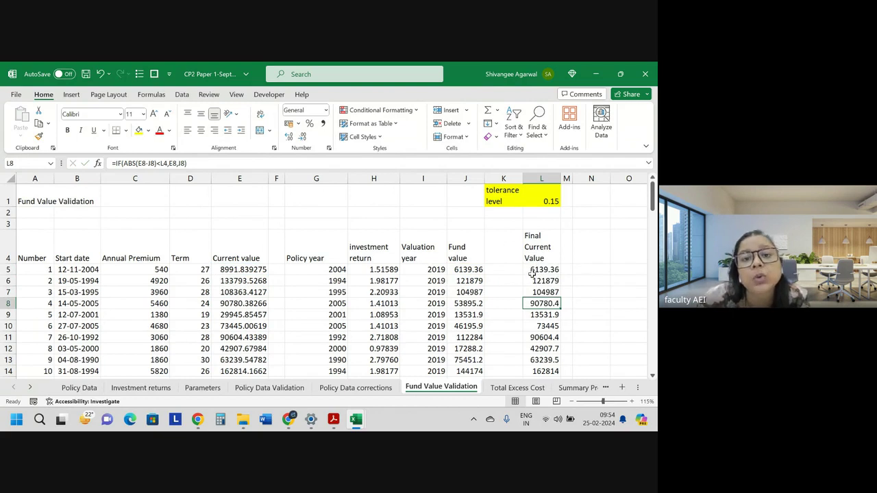
click(334, 419)
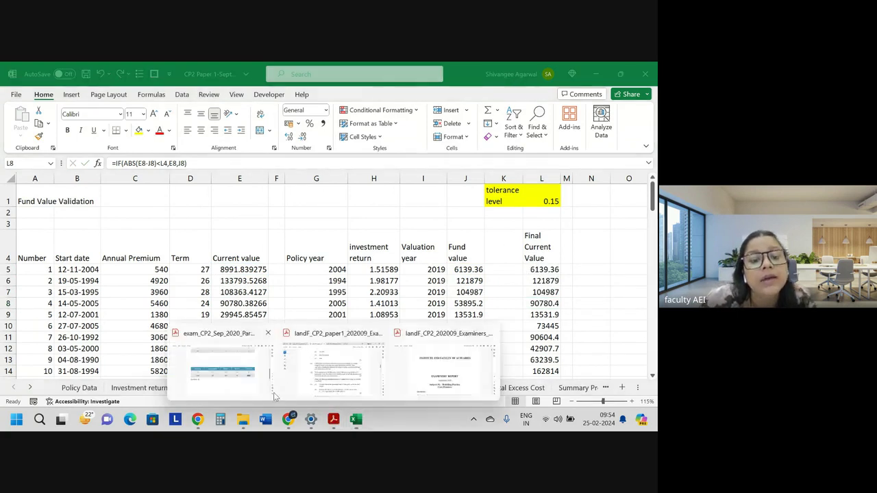
In the exam_CP2_Sep_2020 marks table, select question 1ii's Marker 1 mark, then minimise the PDF.
click(235, 379)
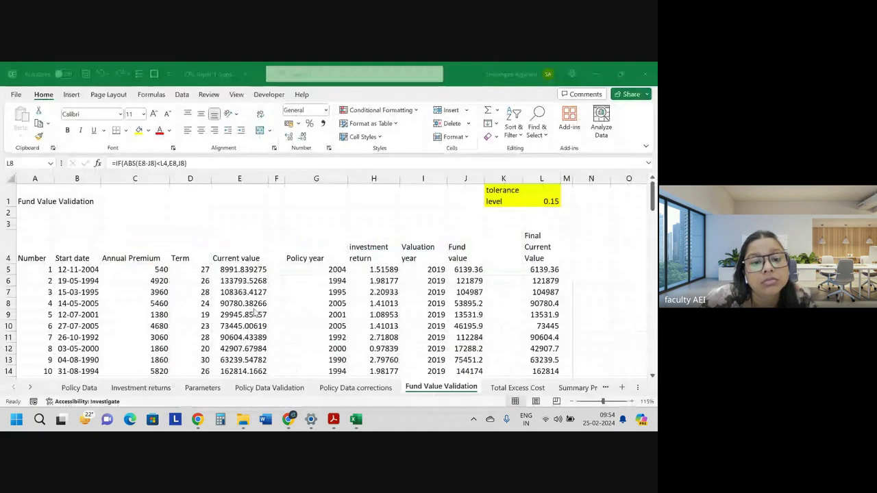
scroll(261, 298, up, 3)
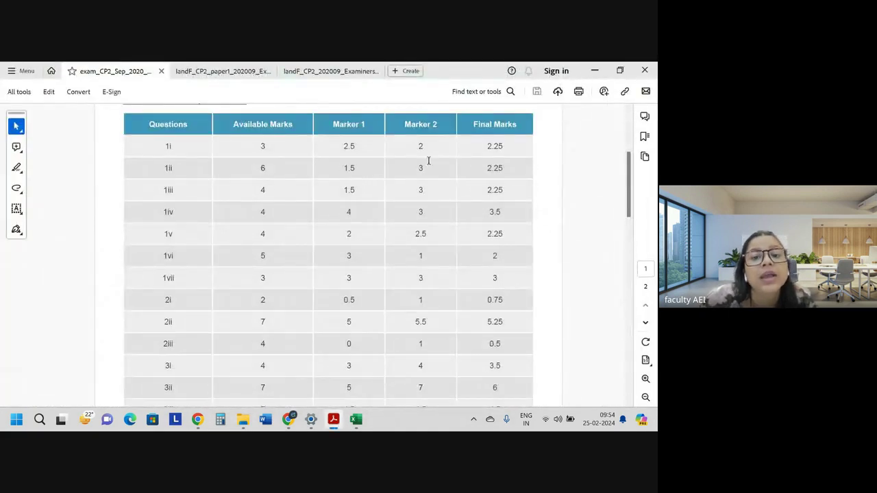
drag(344, 168, 361, 167)
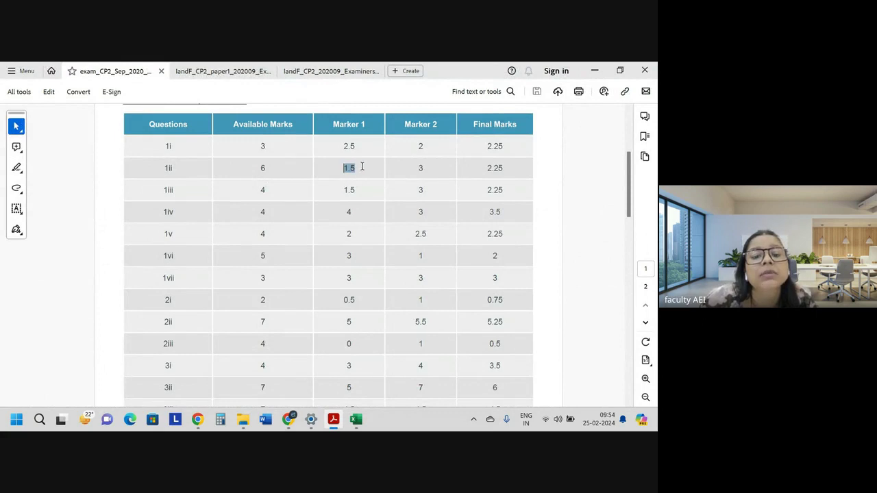
click(421, 168)
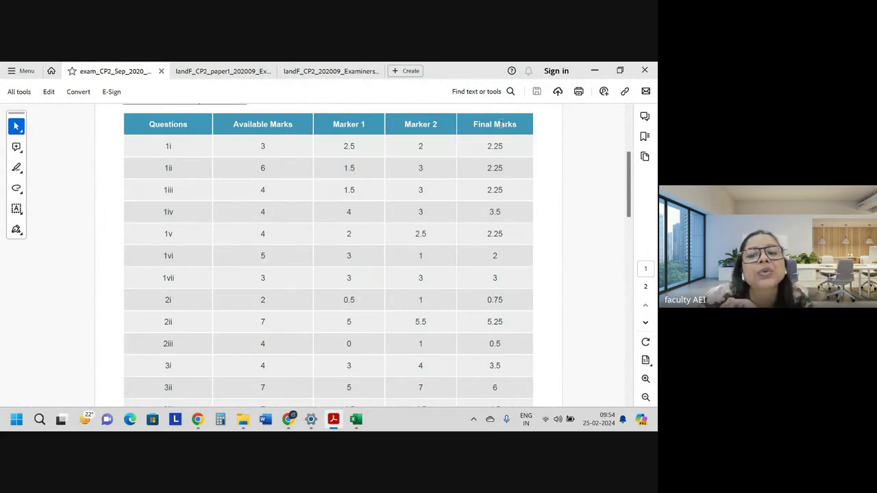
click(594, 69)
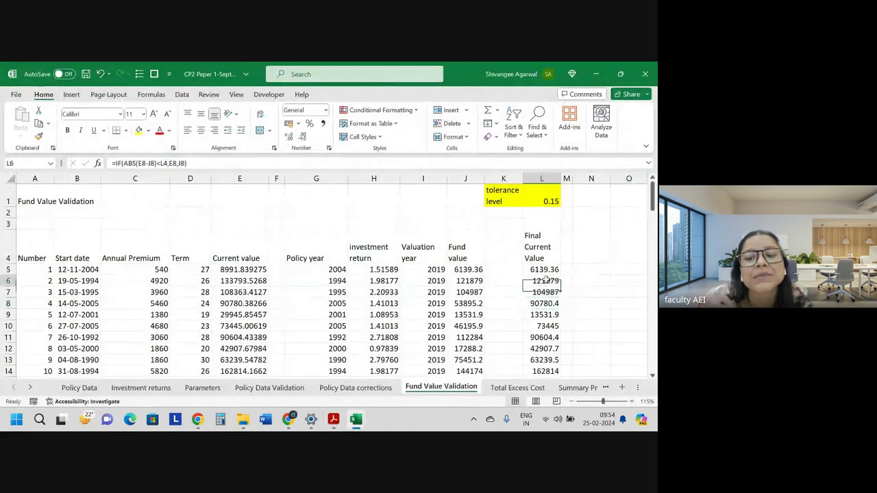
Inspect the L6 IF formula and the data cells' links to Policy Data in row 7 and 8.
double_click(544, 281)
key(Return)
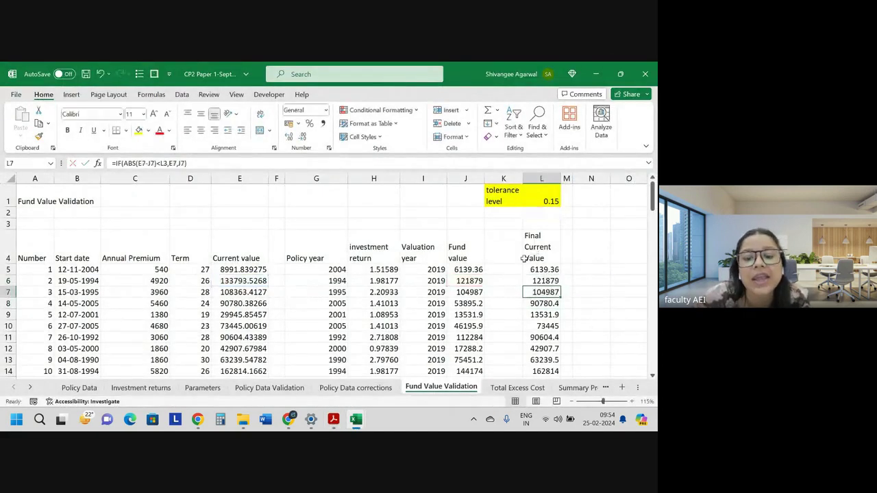
click(254, 292)
click(164, 292)
click(96, 304)
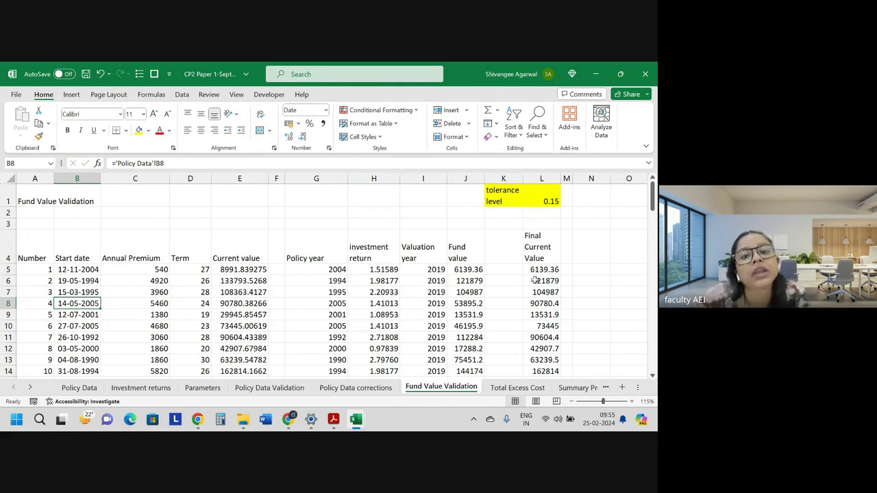
click(534, 281)
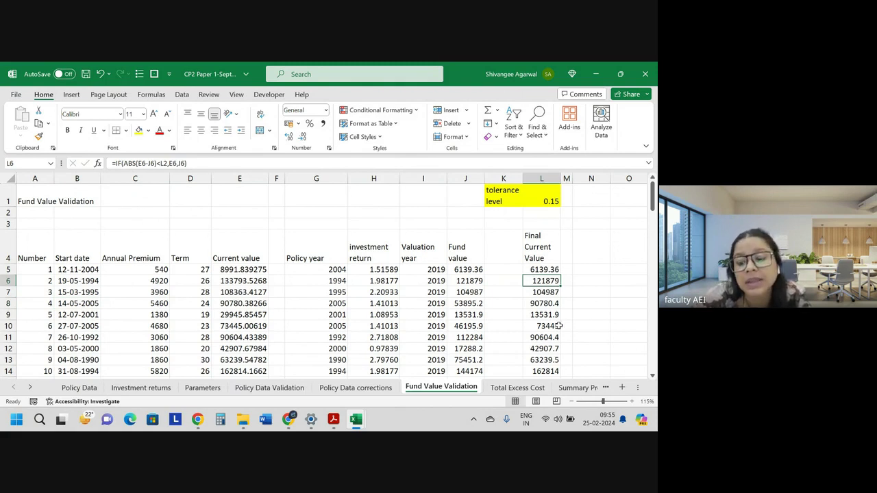
Show the L8 IF formula's references, then scroll down the sheet and back up.
double_click(543, 304)
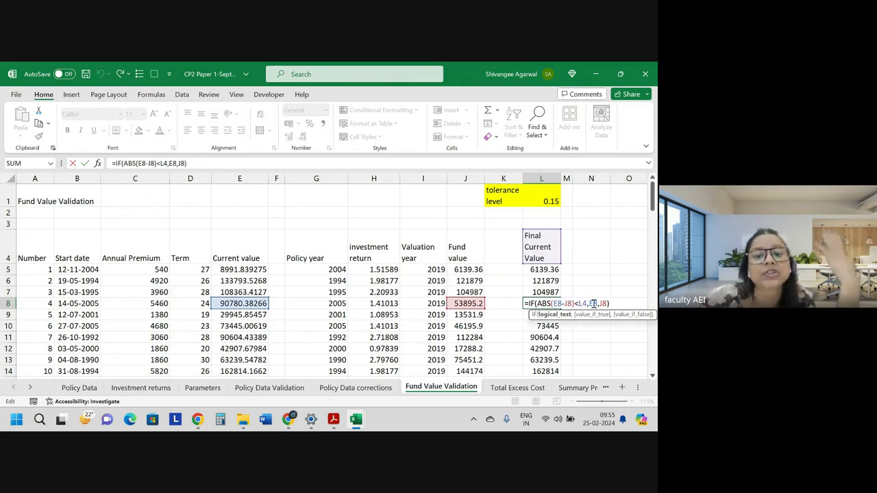
key(Return)
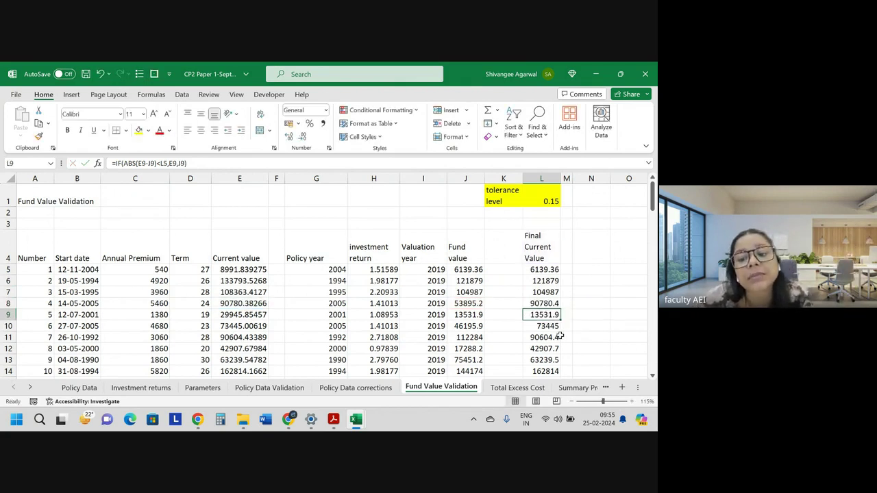
scroll(550, 310, down, 5)
scroll(551, 311, down, 7)
scroll(551, 309, down, 8)
scroll(552, 308, down, 18)
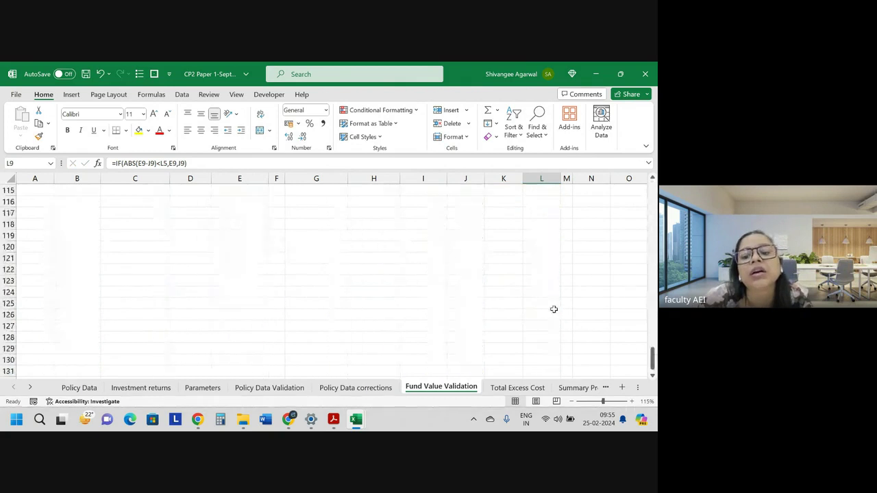
scroll(559, 309, up, 7)
scroll(560, 309, up, 14)
scroll(562, 310, up, 12)
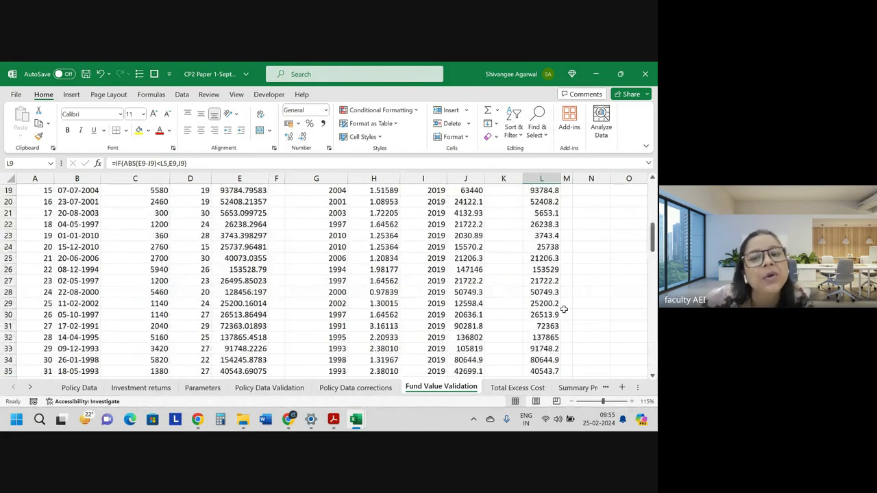
scroll(563, 310, up, 5)
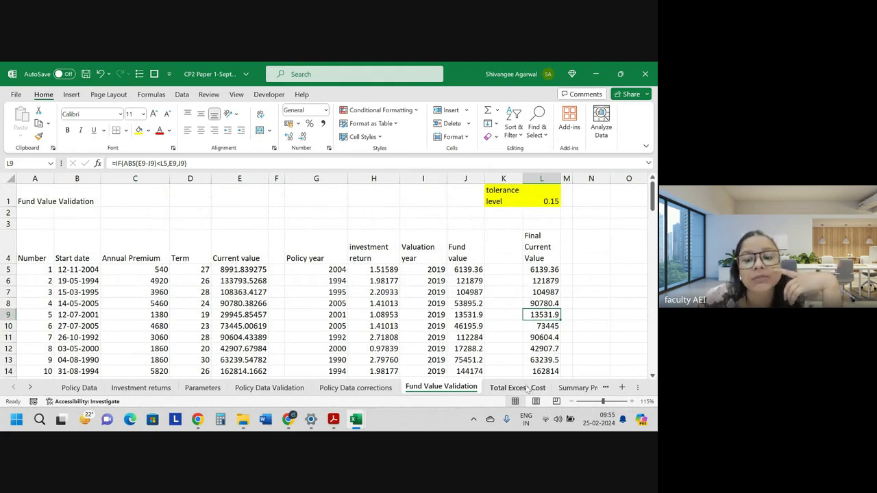
mouse_move(333, 420)
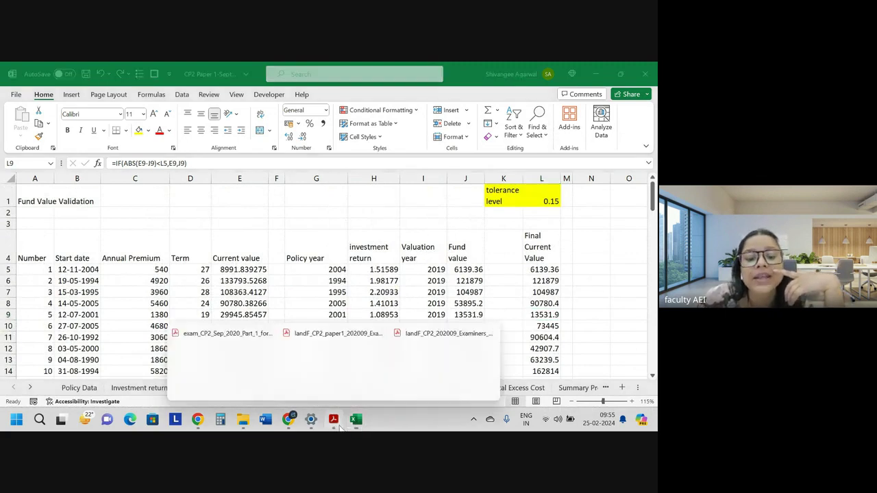
In the CP2 paper, highlight part (iii)'s tolerance adjustment requirement and level-of-tolerance wording.
click(346, 388)
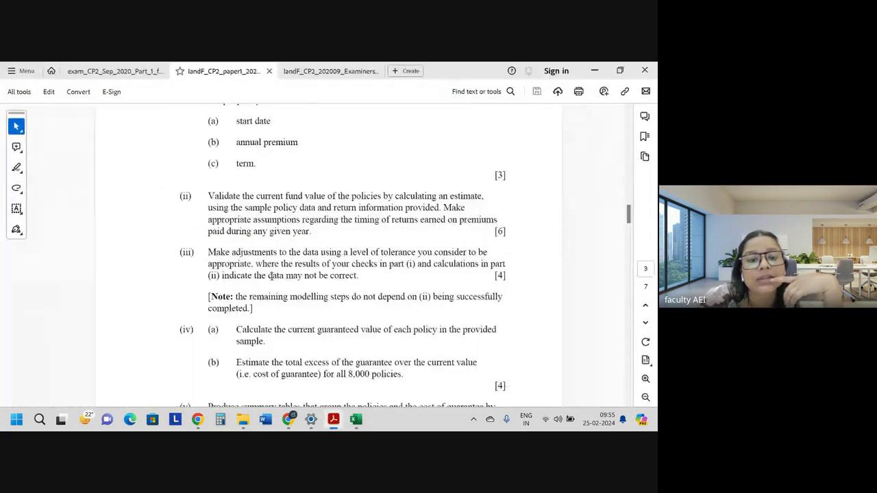
scroll(266, 259, down, 1)
ctrl+scroll(302, 240, up, 1)
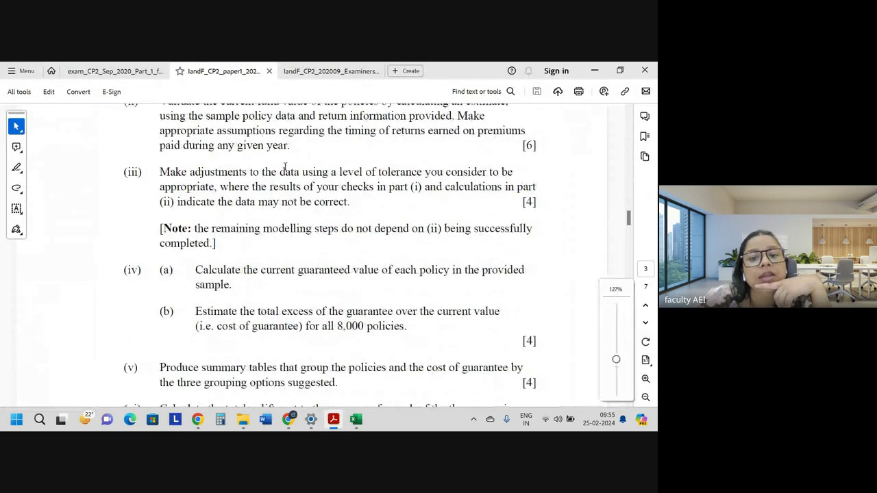
drag(285, 168, 533, 209)
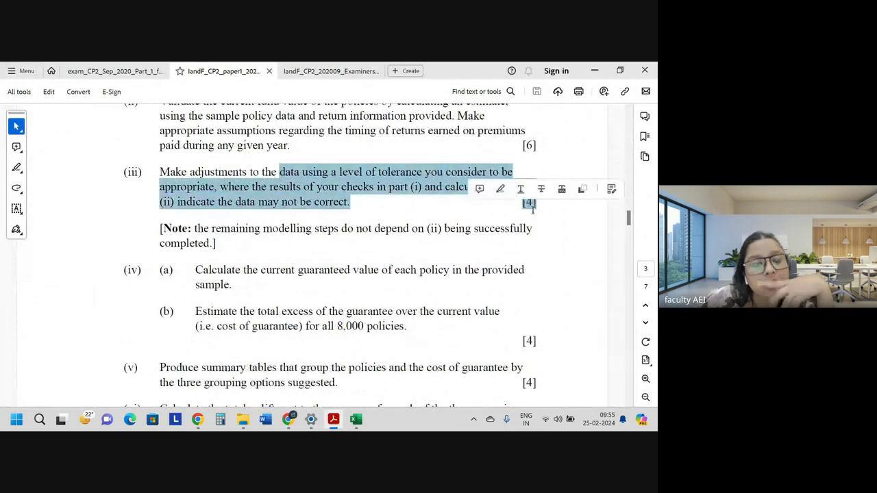
click(339, 202)
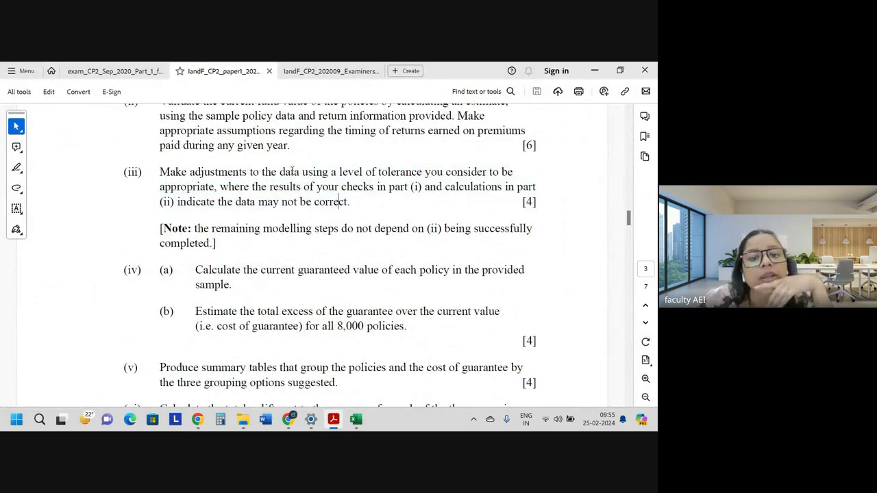
drag(339, 171, 499, 172)
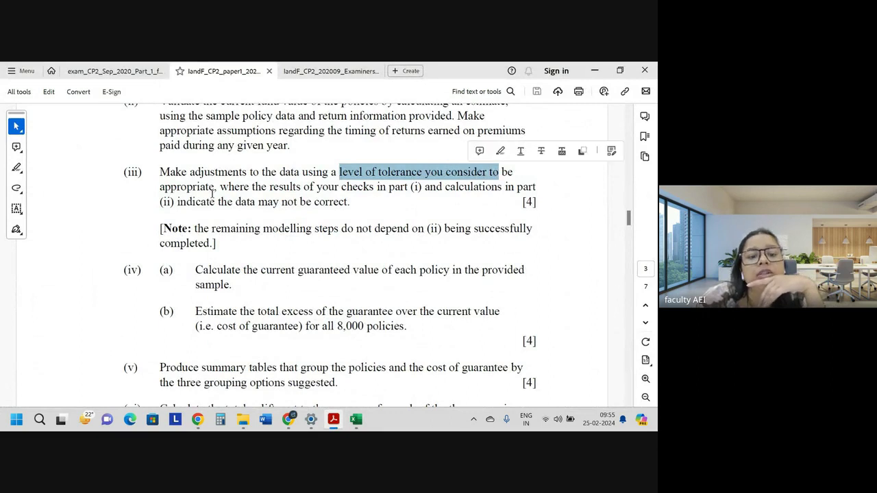
drag(212, 194, 251, 185)
click(377, 185)
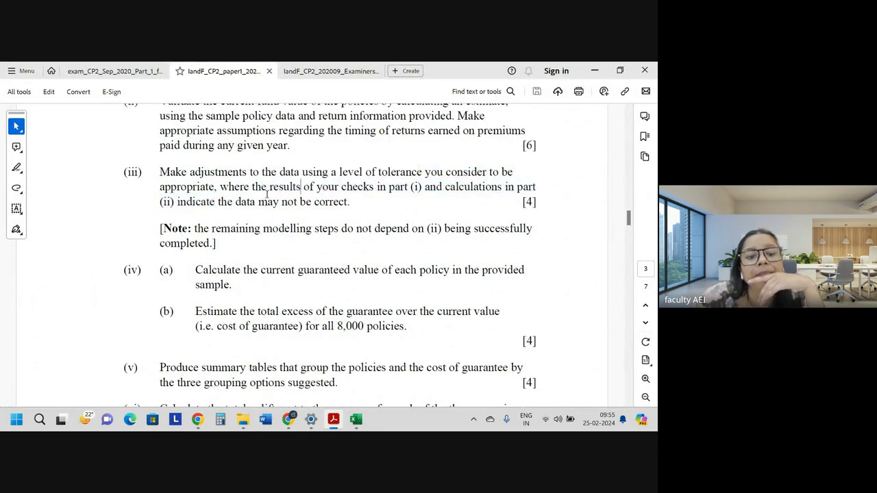
Highlight the notes on part (i) checks, possibly incorrect data, remaining steps and return timing, then return to Excel.
drag(362, 185, 423, 187)
double_click(177, 207)
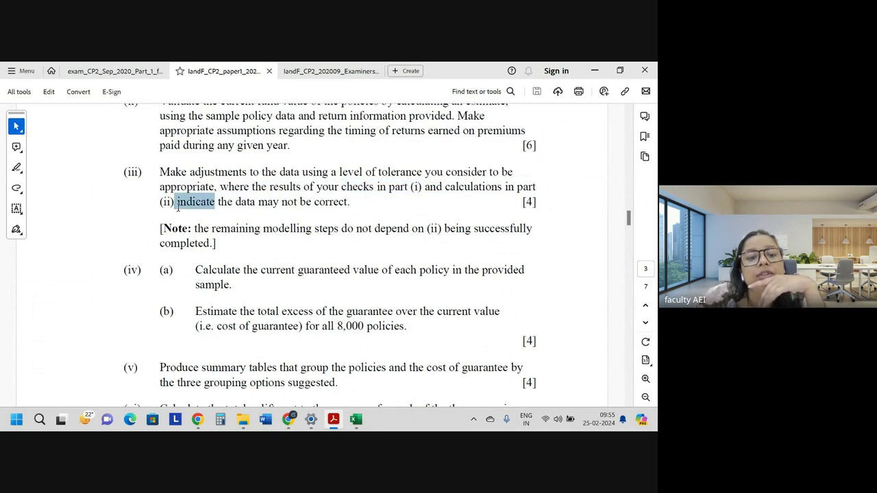
drag(235, 206, 319, 207)
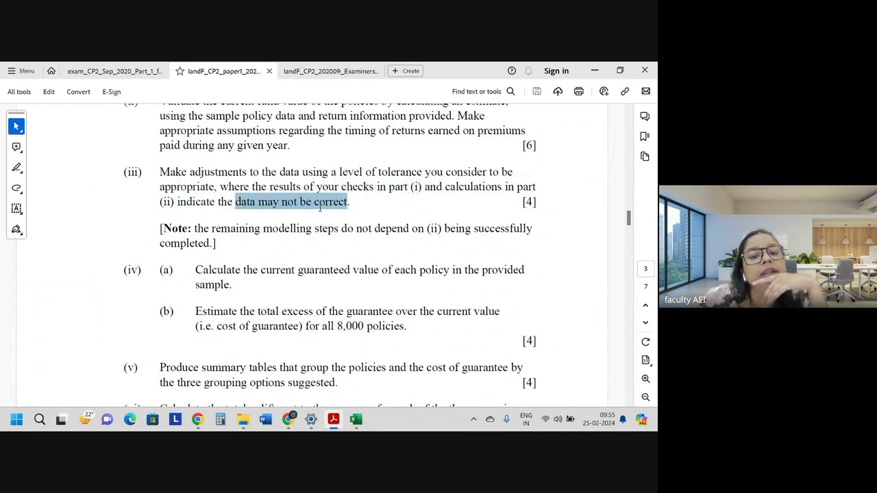
drag(212, 229, 499, 231)
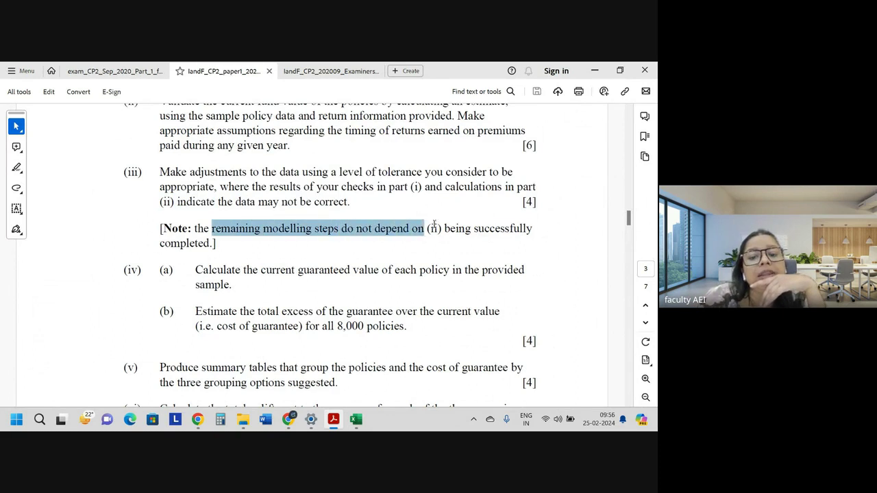
drag(291, 145, 206, 118)
click(216, 131)
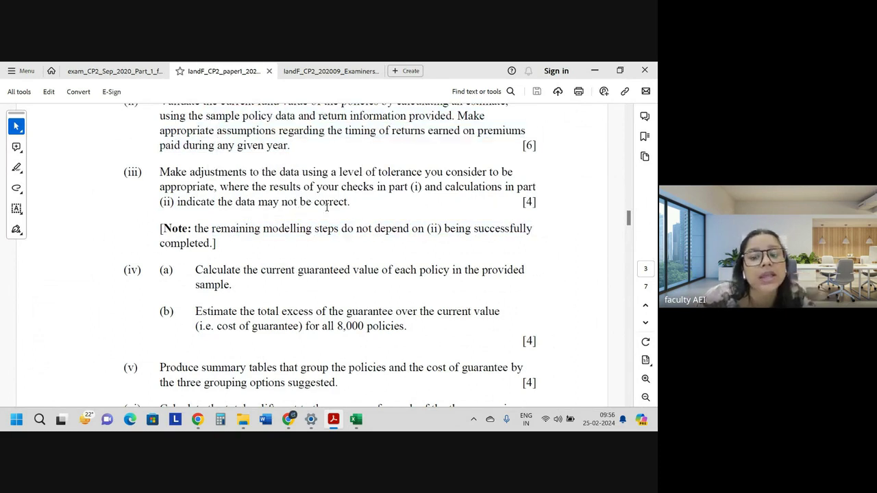
key(alt+Tab)
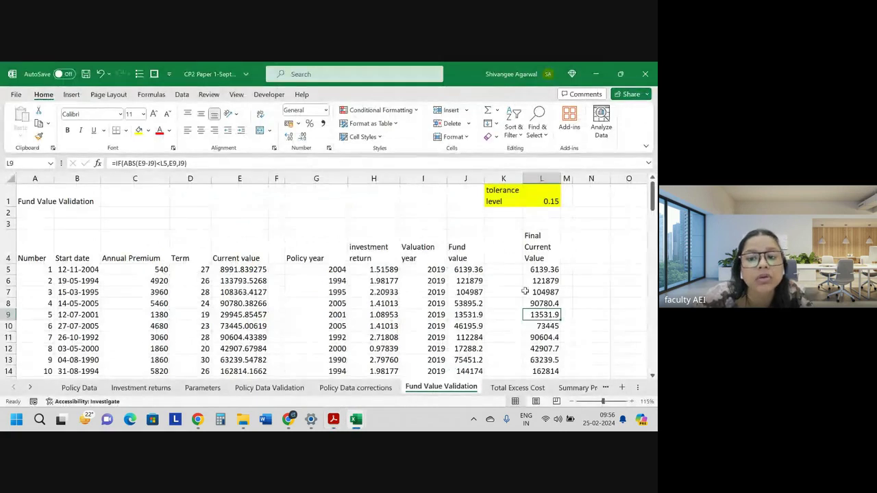
mouse_move(334, 420)
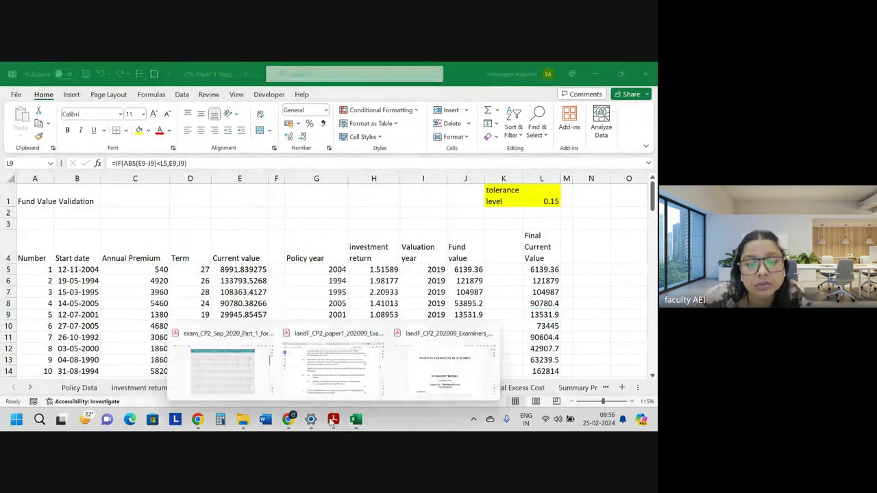
Select question 1iii's Marker 1 and Marker 2 marks and 2.25 final mark, then minimise the PDF.
click(212, 356)
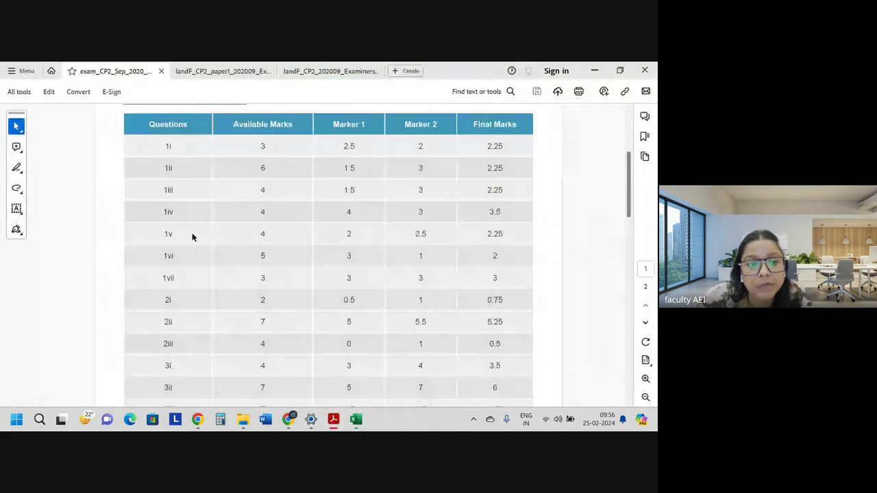
double_click(347, 190)
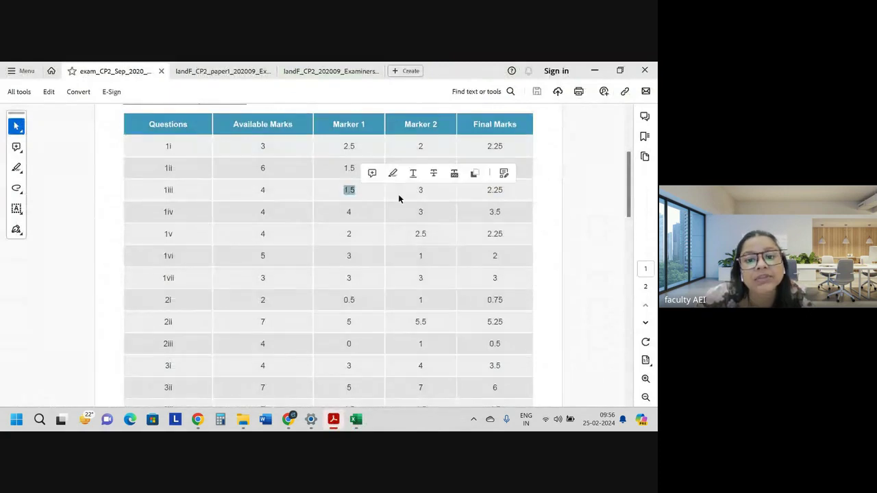
double_click(421, 190)
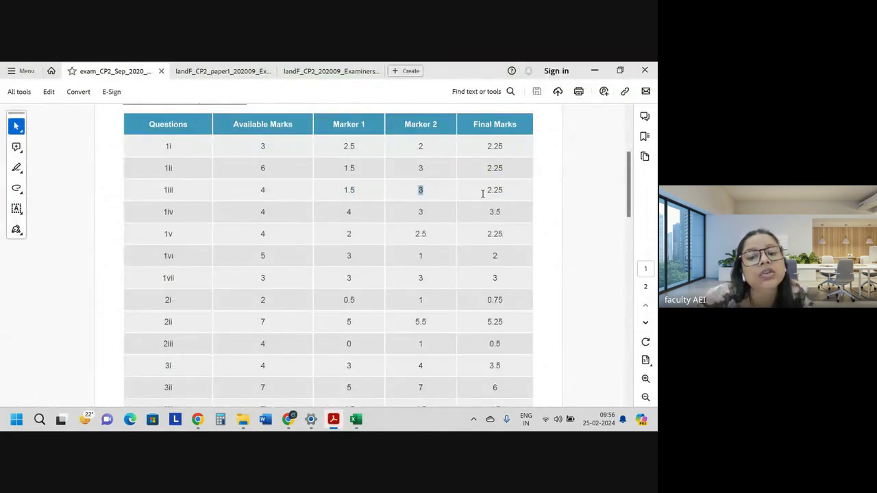
drag(483, 194, 501, 193)
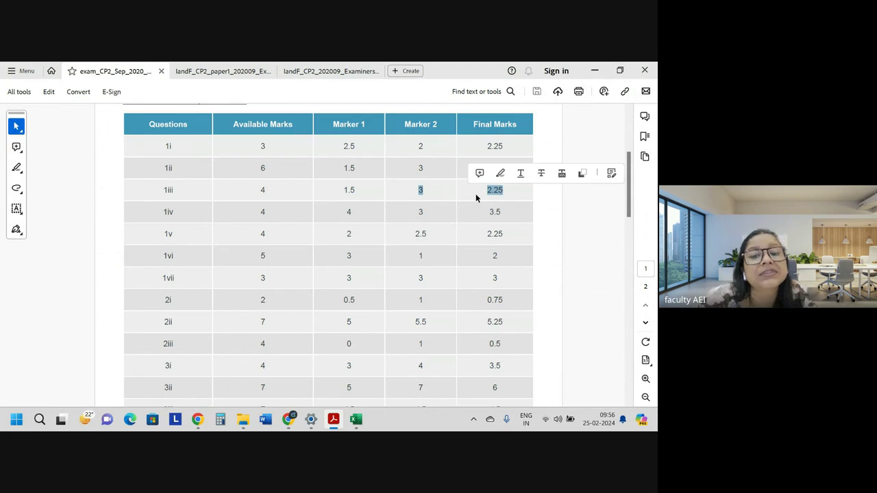
double_click(348, 190)
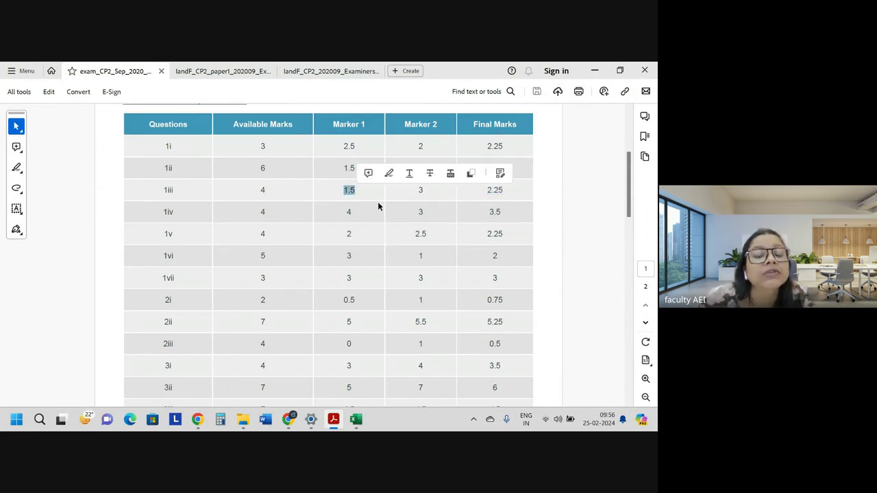
click(591, 69)
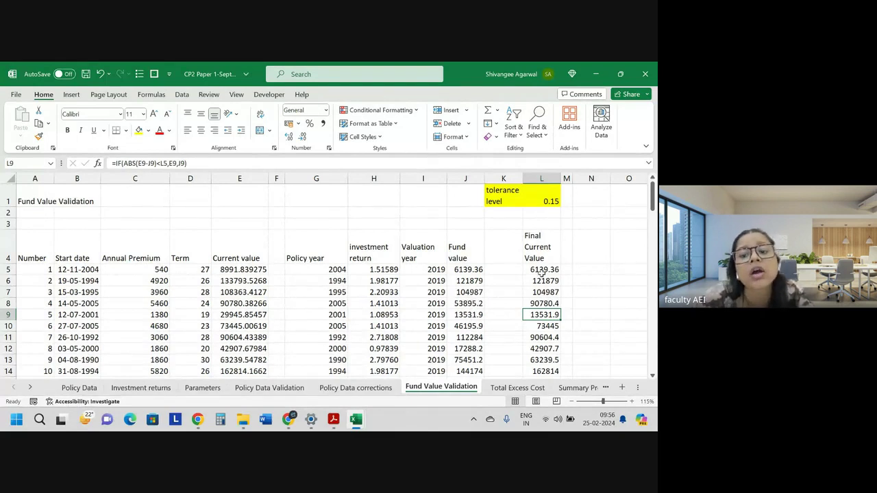
key(ctrl+Down)
key(ctrl+Up)
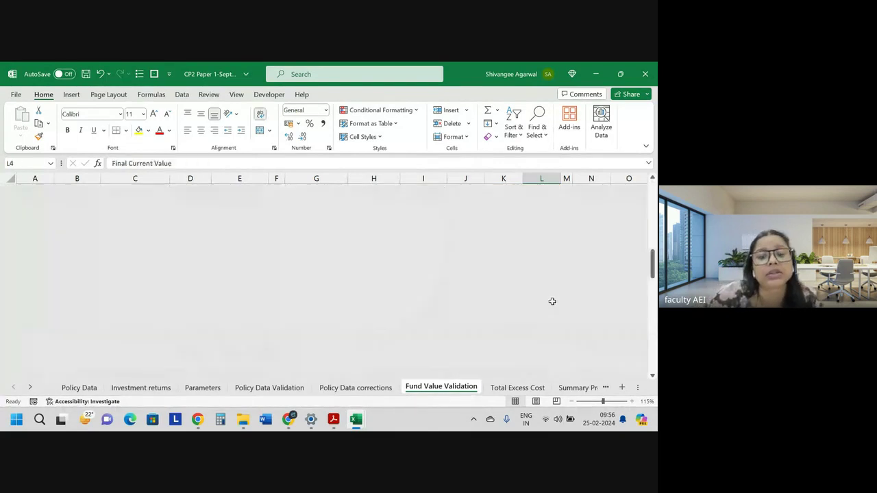
key(ctrl+Up)
key(Down)
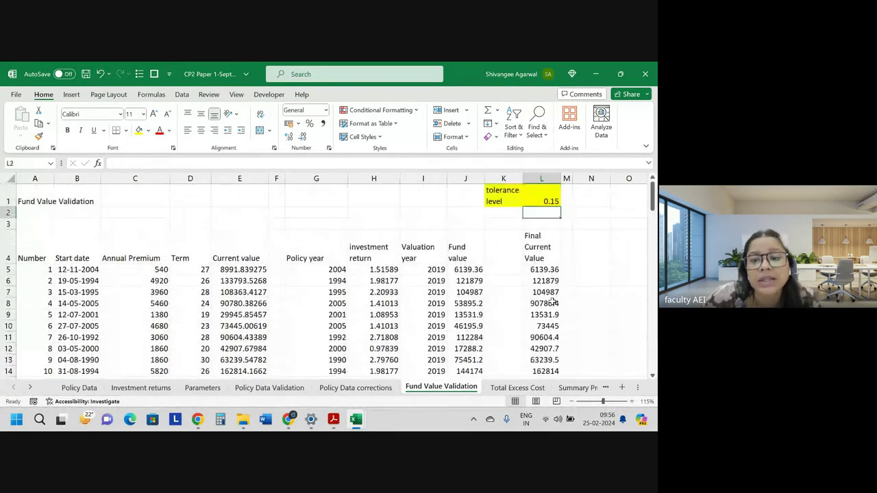
click(559, 177)
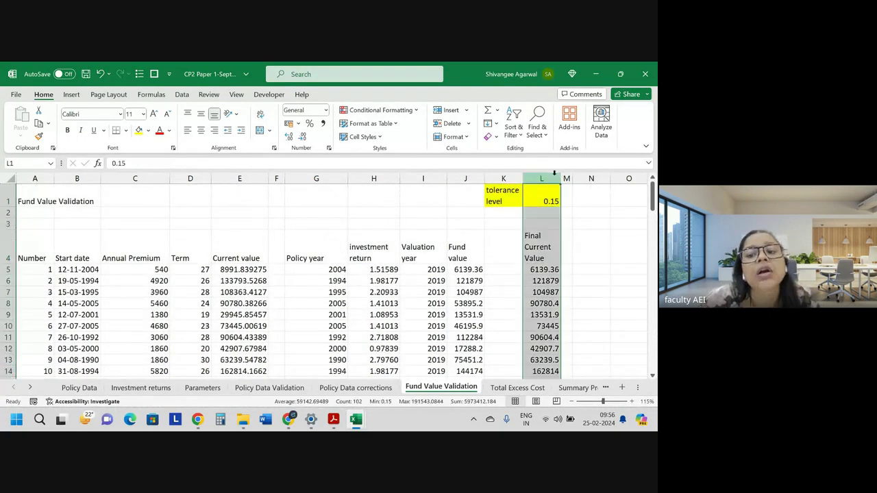
click(545, 269)
double_click(545, 270)
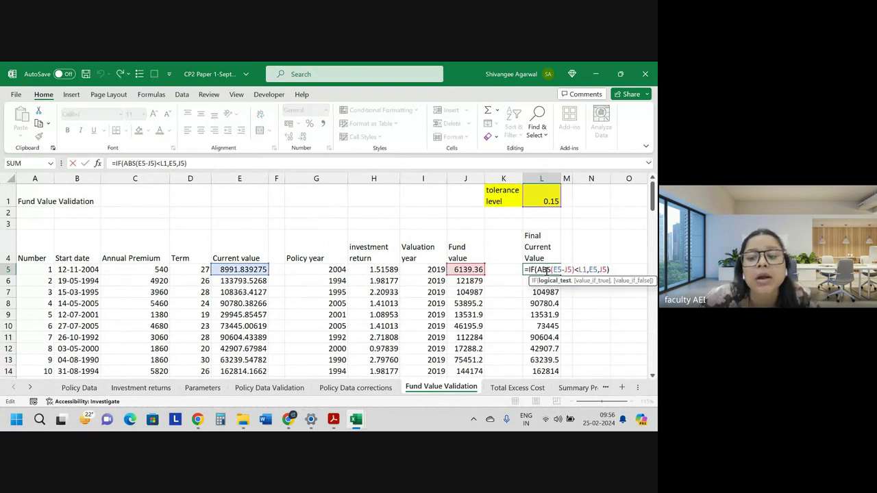
key(Return)
click(545, 197)
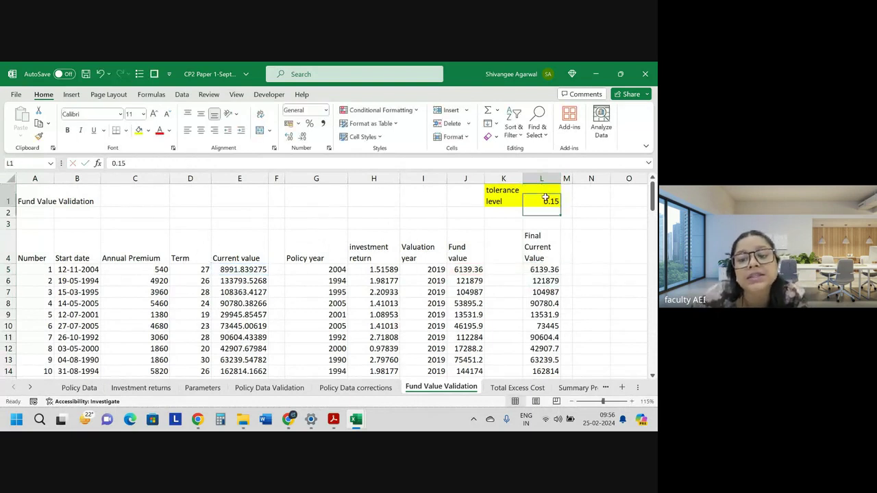
double_click(546, 270)
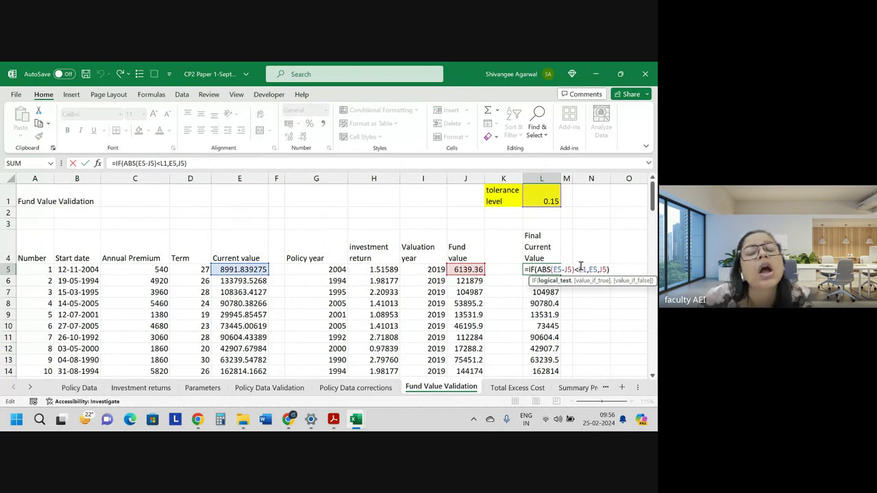
key(Return)
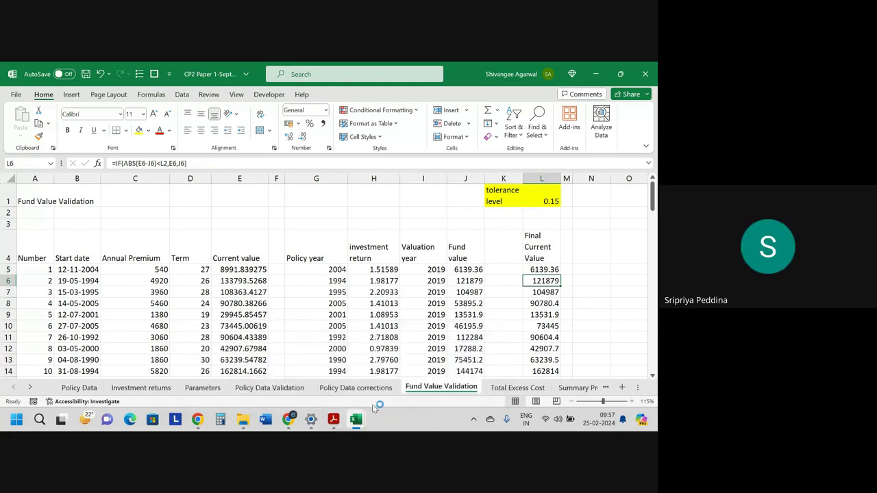
click(541, 207)
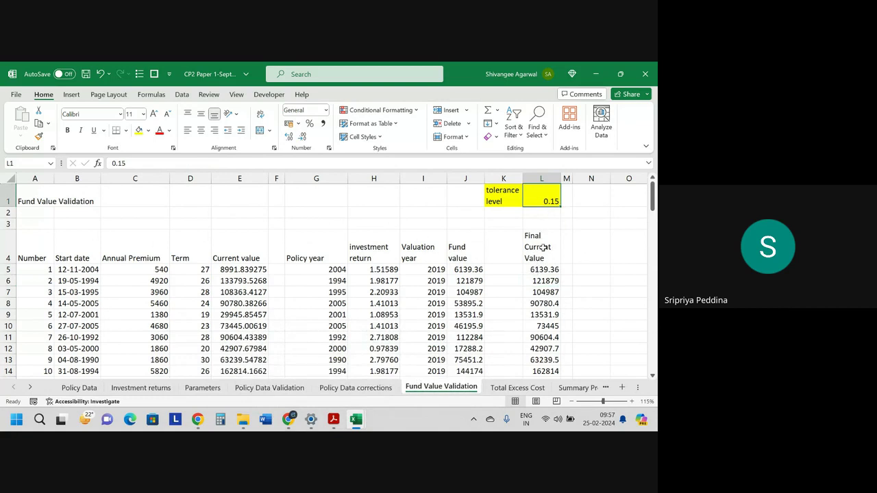
double_click(534, 269)
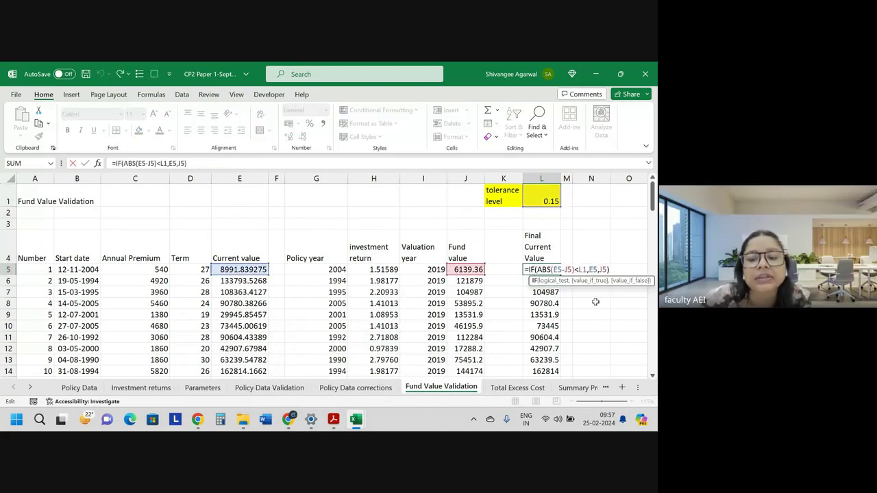
key(Return)
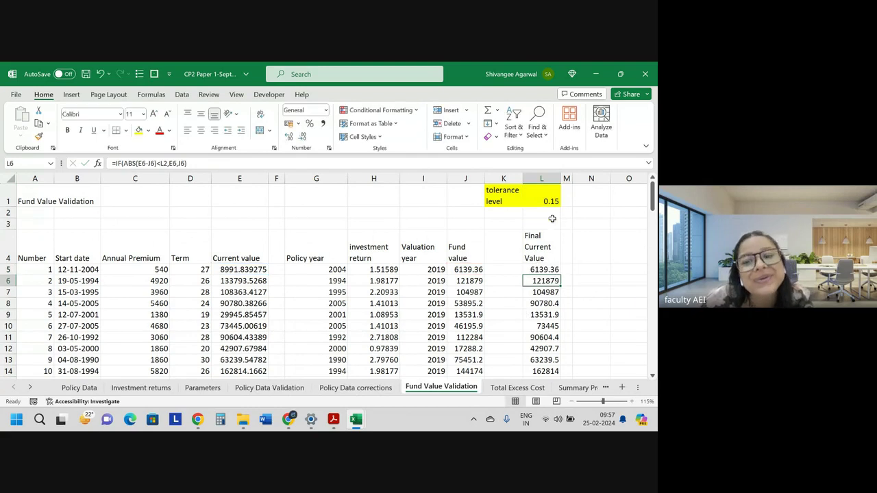
click(559, 202)
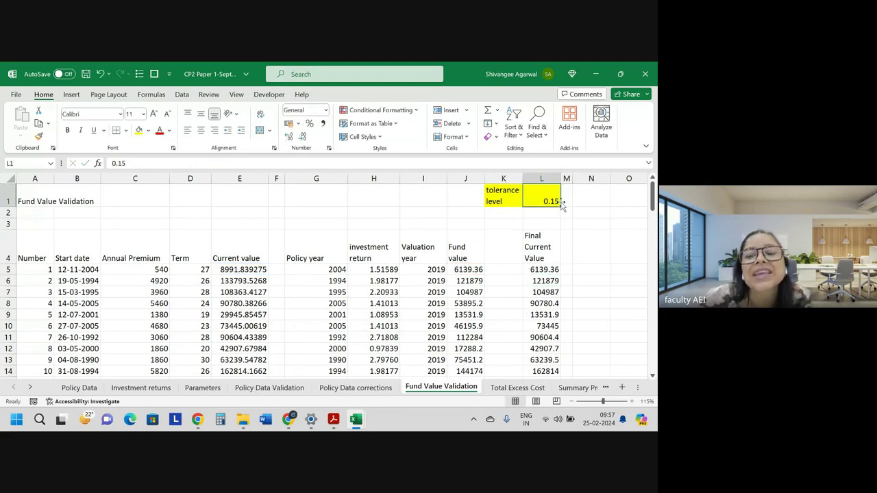
Show the L1 tolerance as 15%, then try an E5 divisor in L5's formula and revert it.
click(310, 124)
click(532, 317)
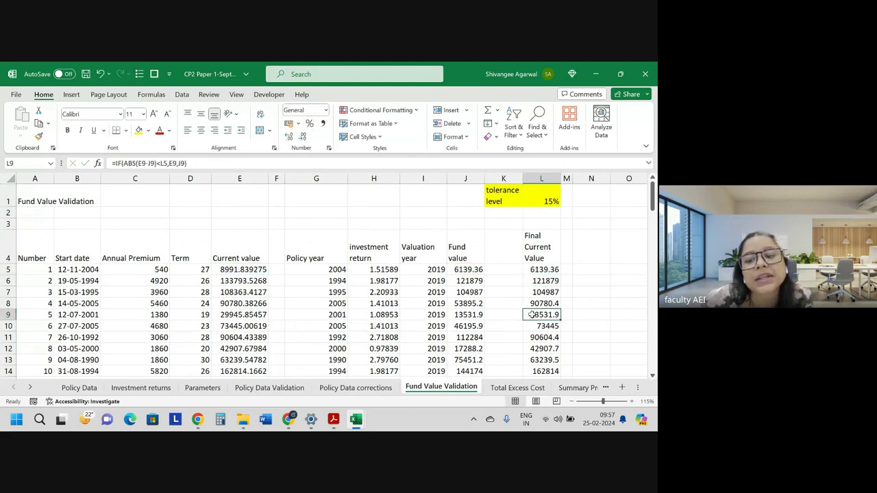
double_click(557, 269)
click(572, 270)
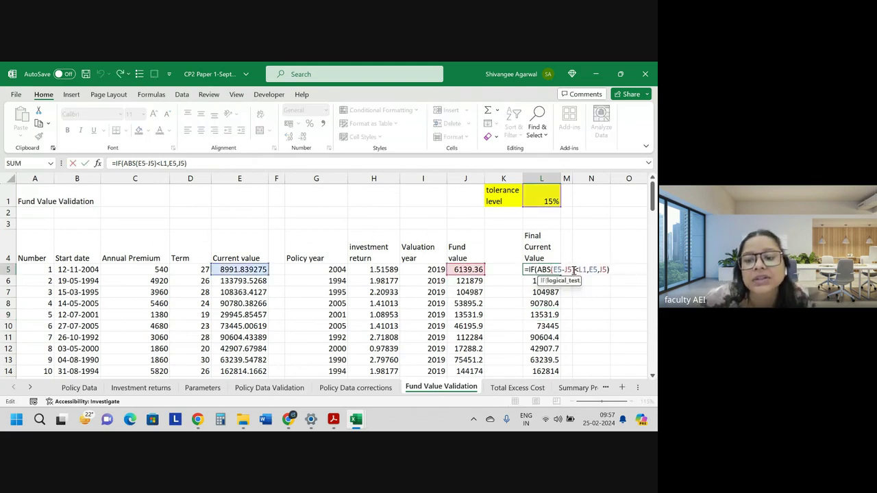
text(/)
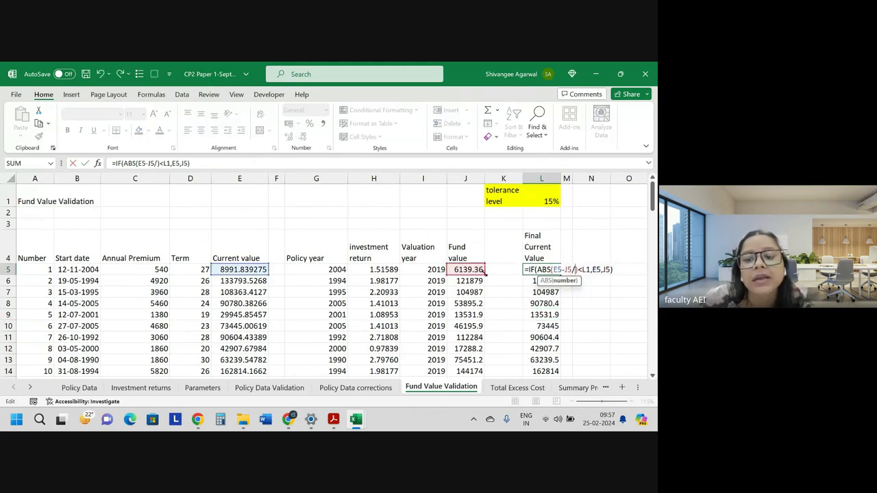
key(BackSpace)
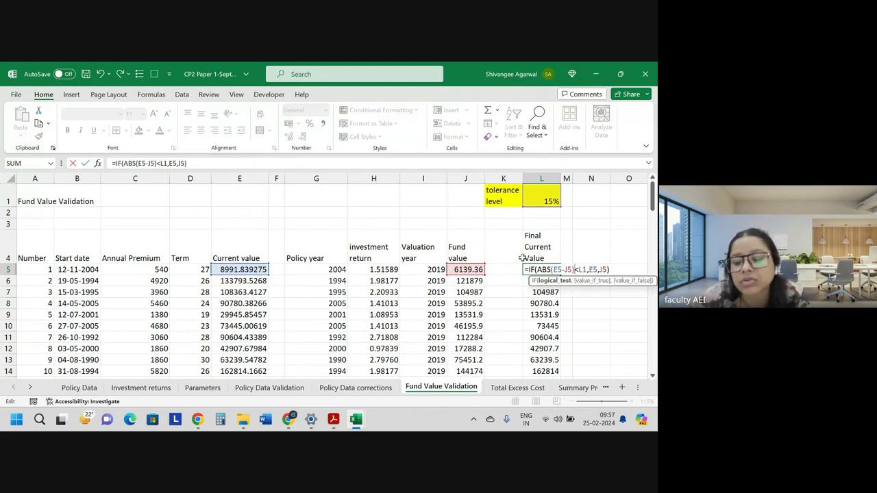
text(/)
click(240, 269)
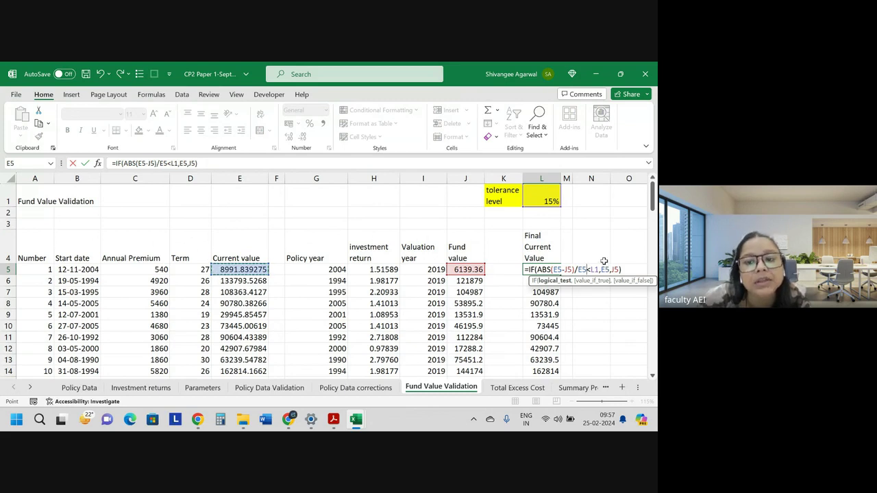
key(BackSpace)
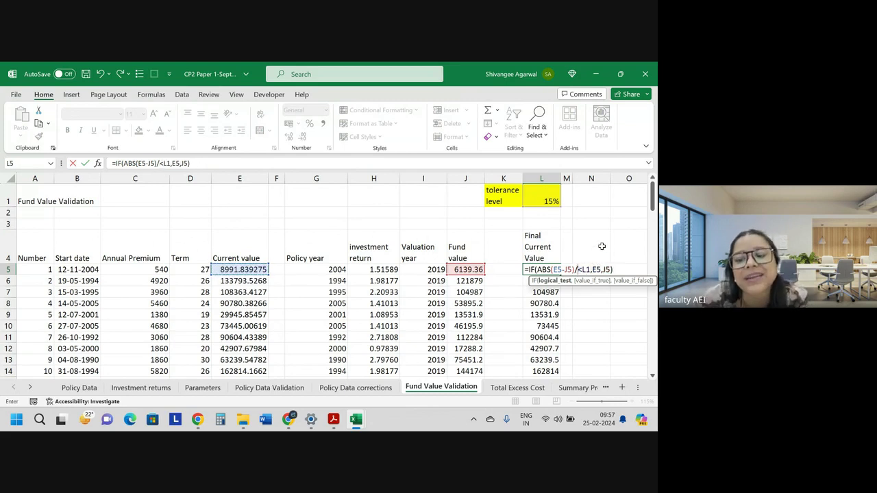
key(BackSpace)
key(BackSpace)
key(Return)
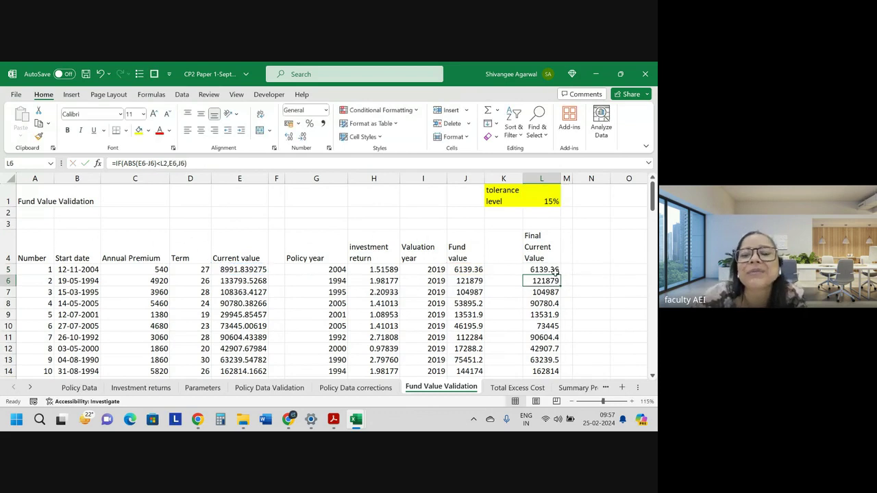
Review L5's =IF(ABS(E5-J5)<L1,E5,J5) formula, highlighting its tolerance and E5 arguments.
click(555, 271)
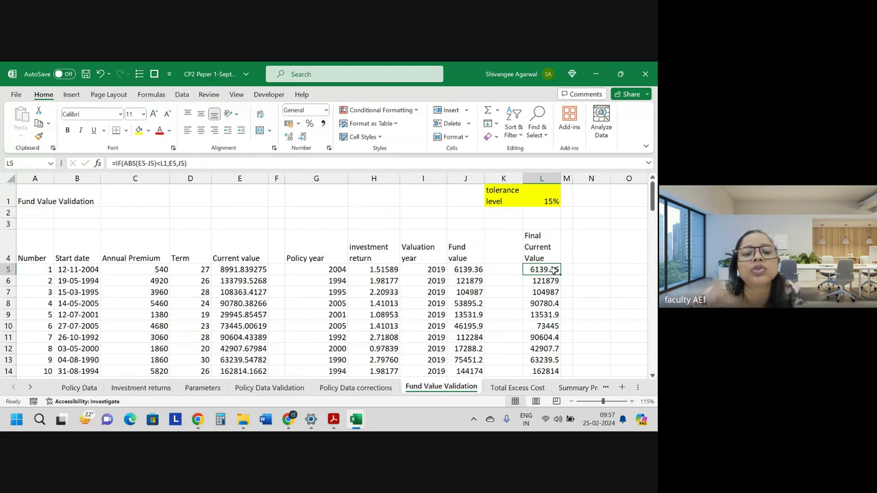
double_click(553, 270)
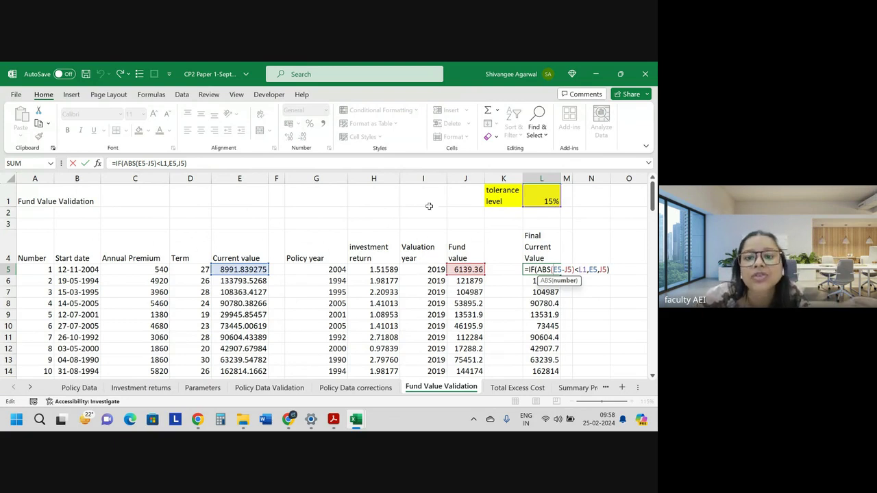
key(Return)
click(465, 177)
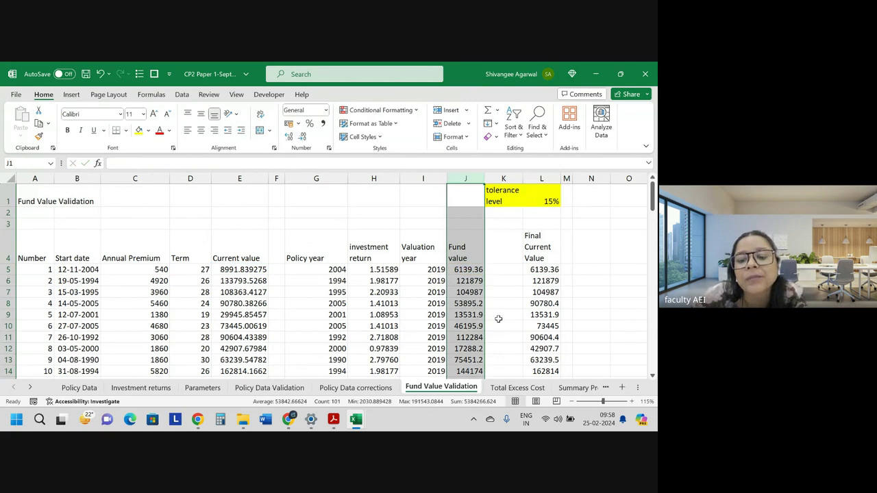
scroll(498, 316, down, 4)
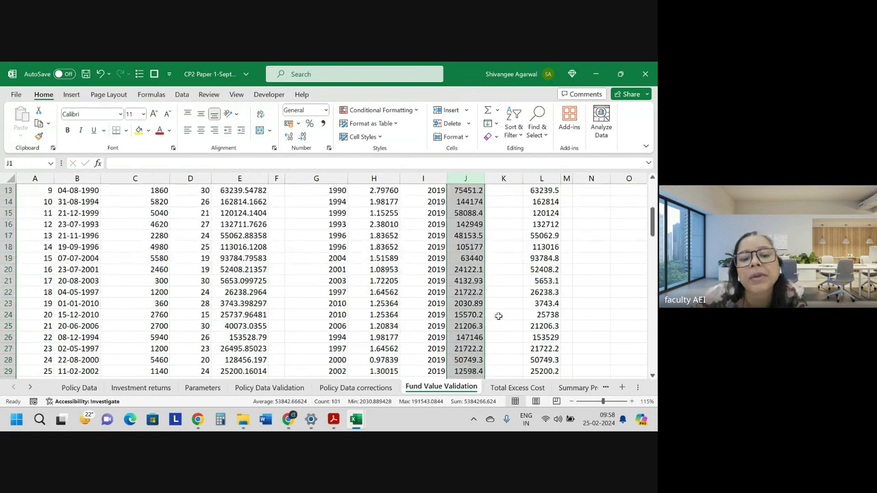
scroll(498, 316, up, 3)
scroll(498, 316, up, 1)
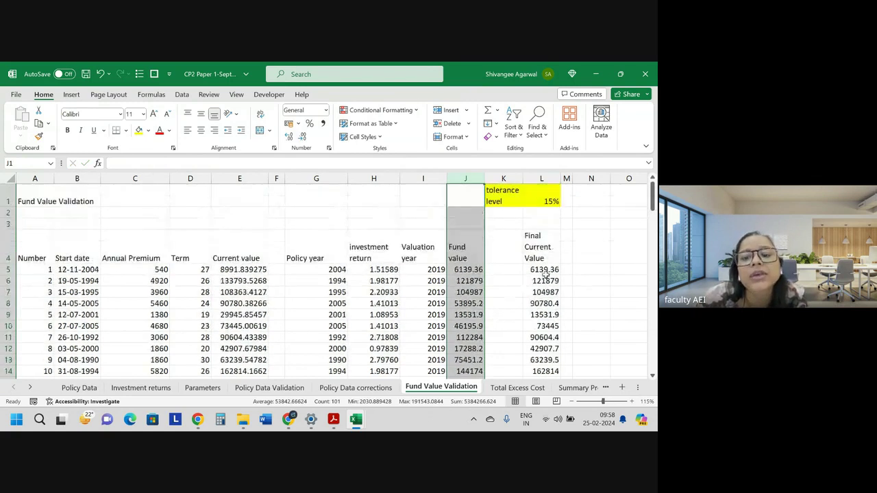
click(546, 275)
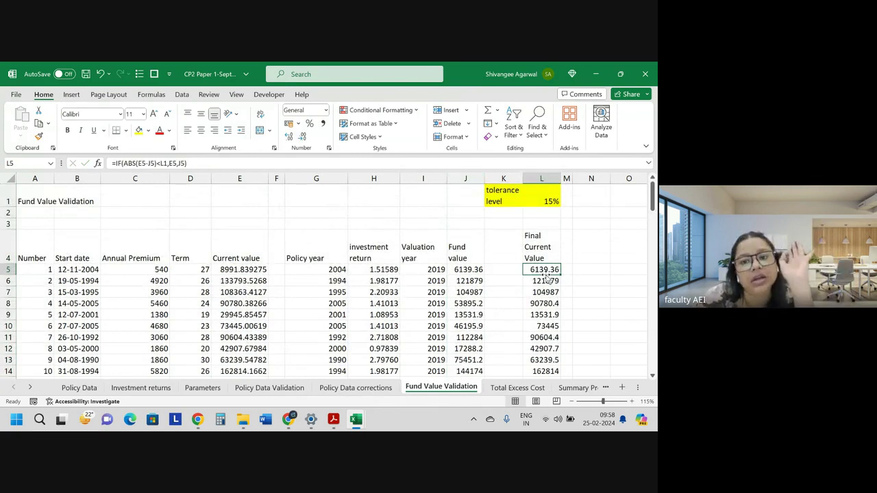
double_click(547, 273)
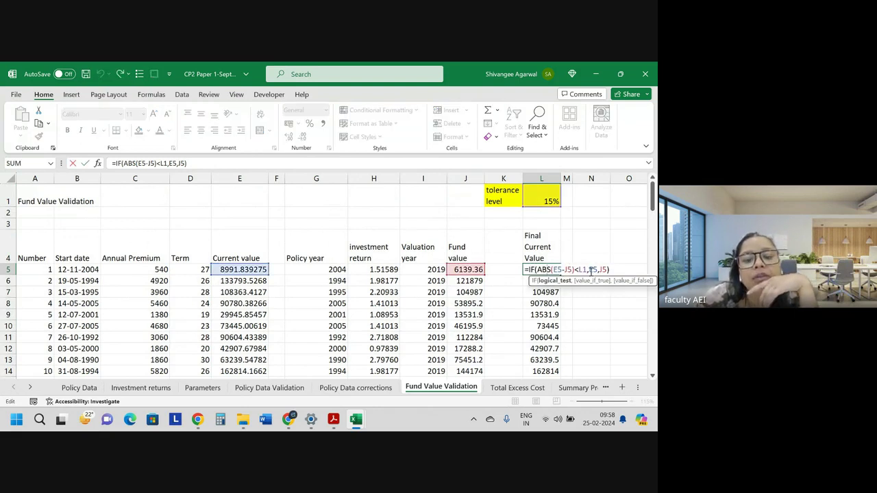
drag(597, 270, 583, 270)
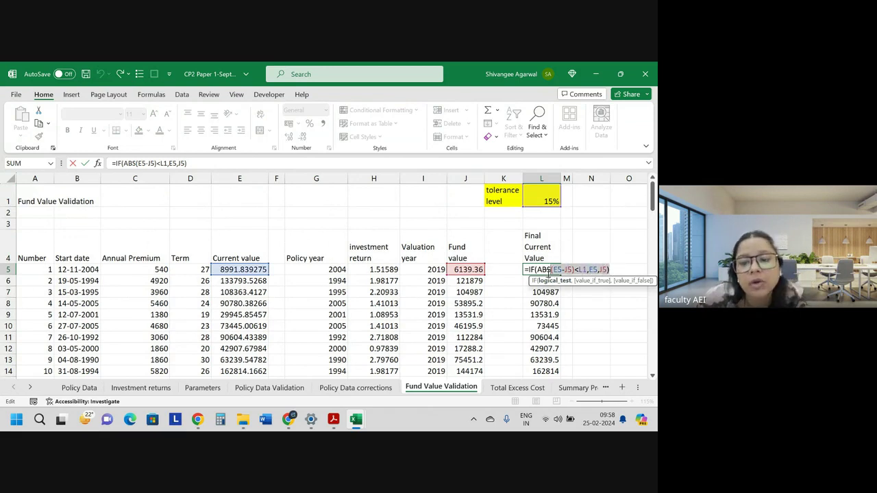
key(Return)
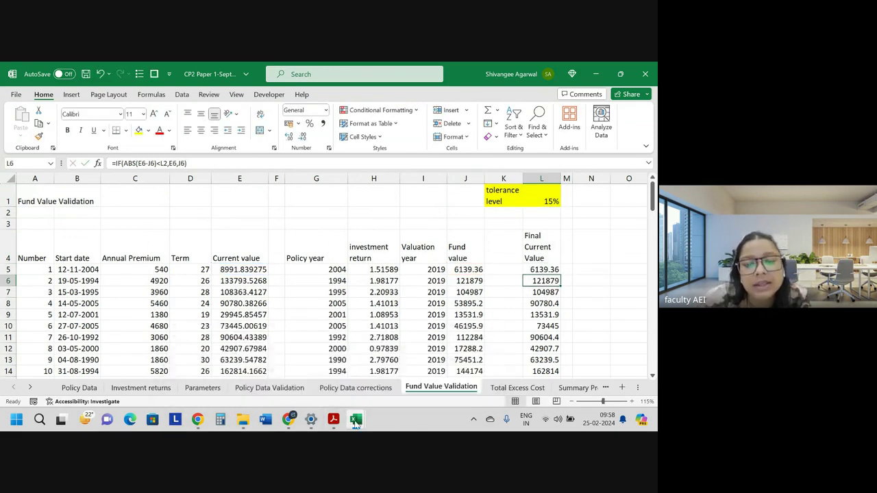
In the model solution workbook, inspect the AN5 Difference % formula.
mouse_move(356, 420)
click(412, 388)
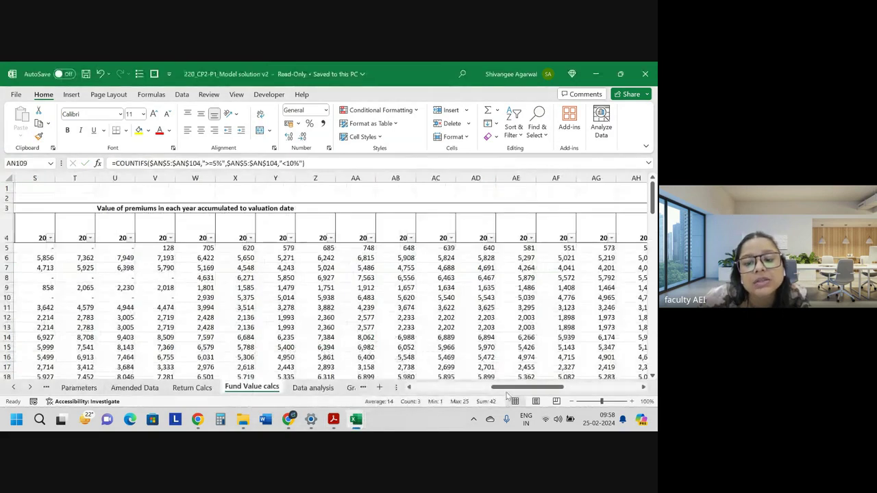
drag(518, 388, 591, 390)
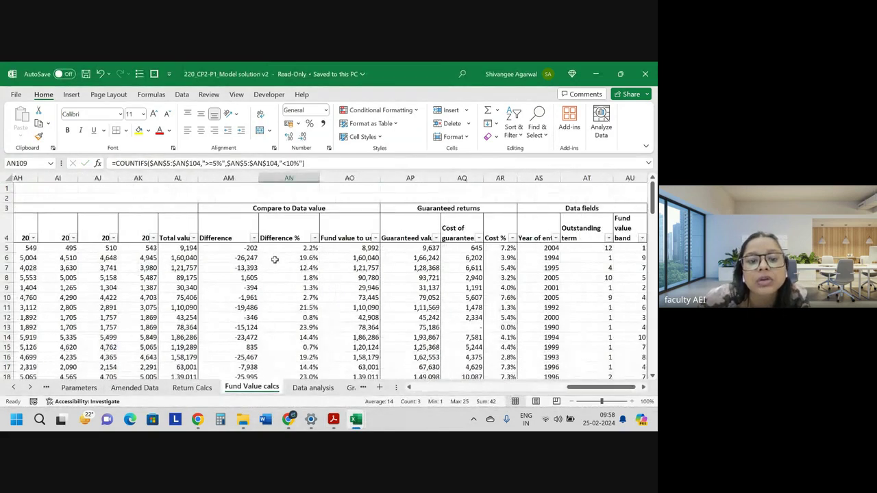
click(308, 178)
click(292, 248)
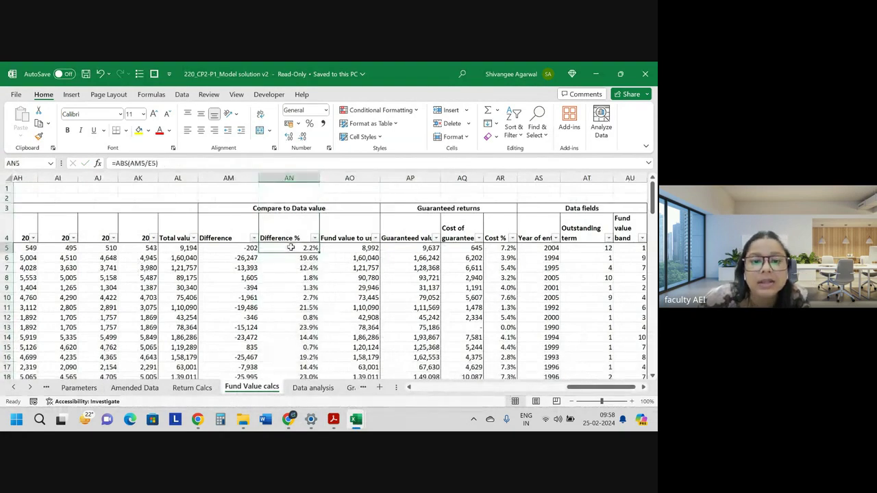
double_click(292, 247)
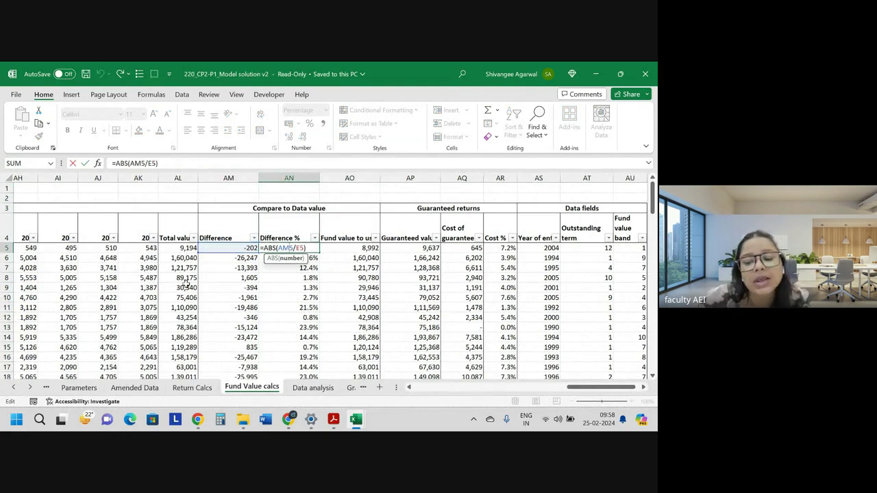
key(Return)
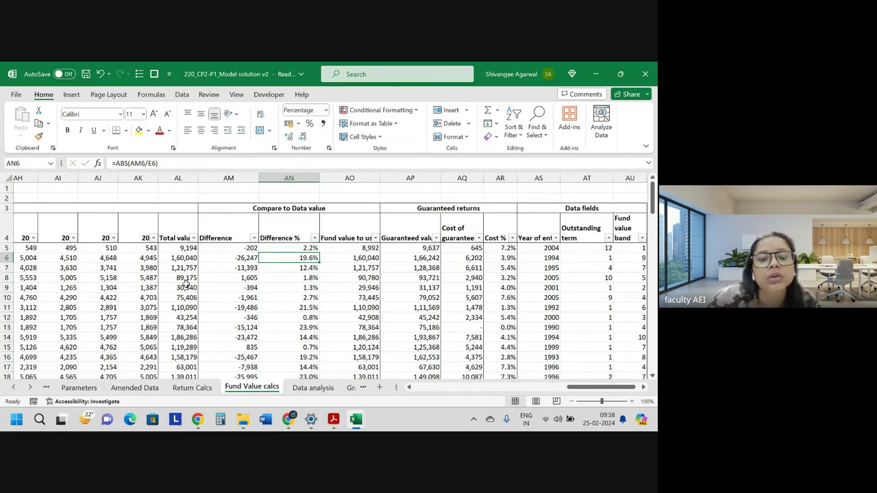
Check the Determining Tolerance table's <5% count formula and AO5's Fund value to use IF formula.
key(ctrl+Down)
key(ctrl+Down)
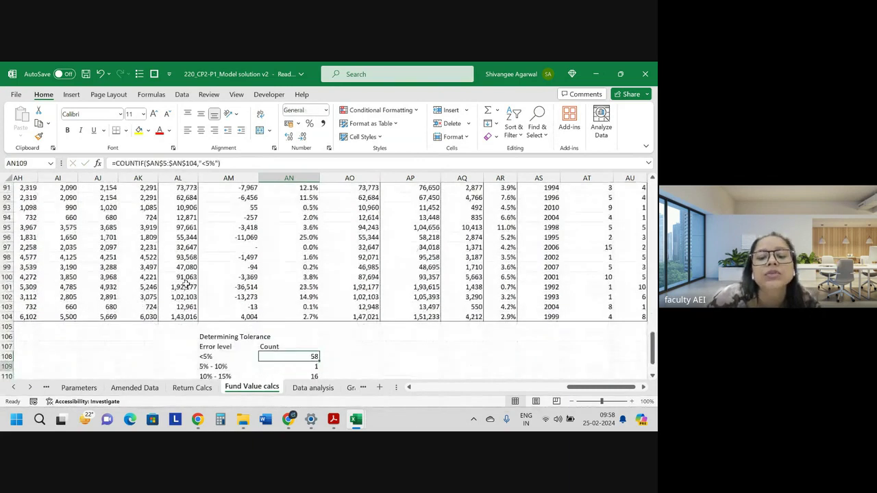
key(ctrl+Down)
key(ctrl+Down)
key(ctrl+Up)
key(ctrl+Up)
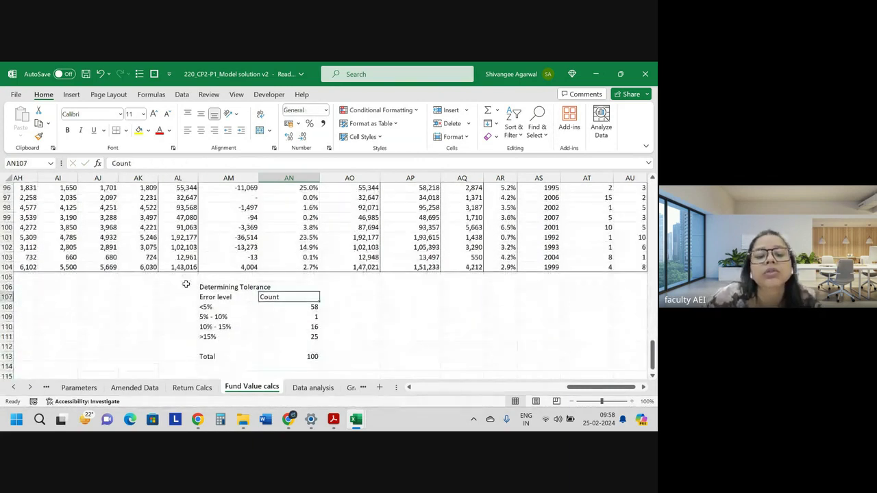
key(Down)
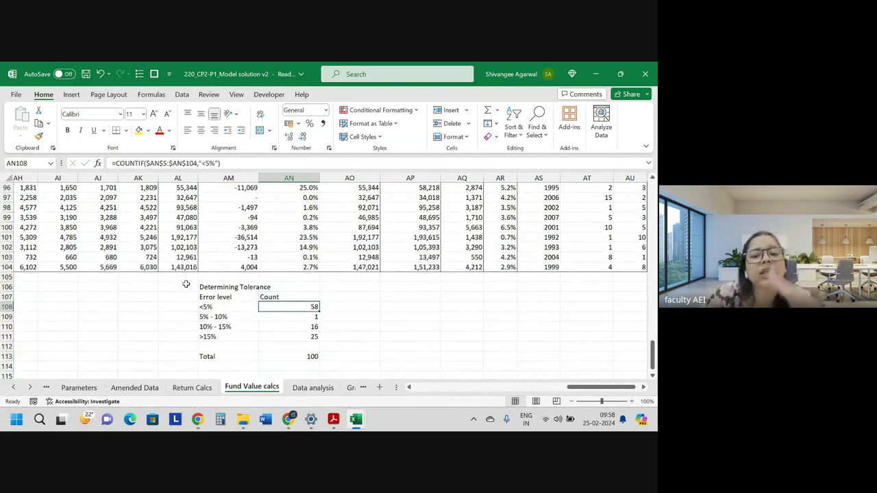
key(Up)
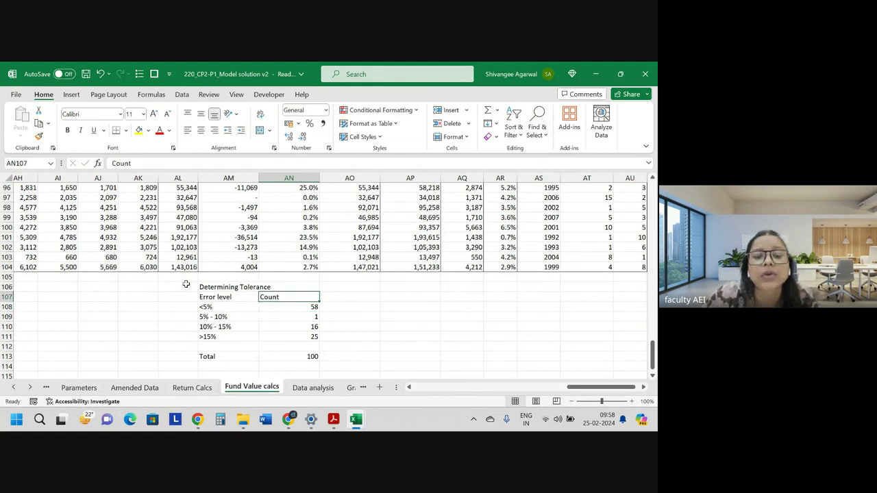
key(ctrl+Up)
key(ctrl+Up)
key(ctrl+Up)
key(Down)
key(Down)
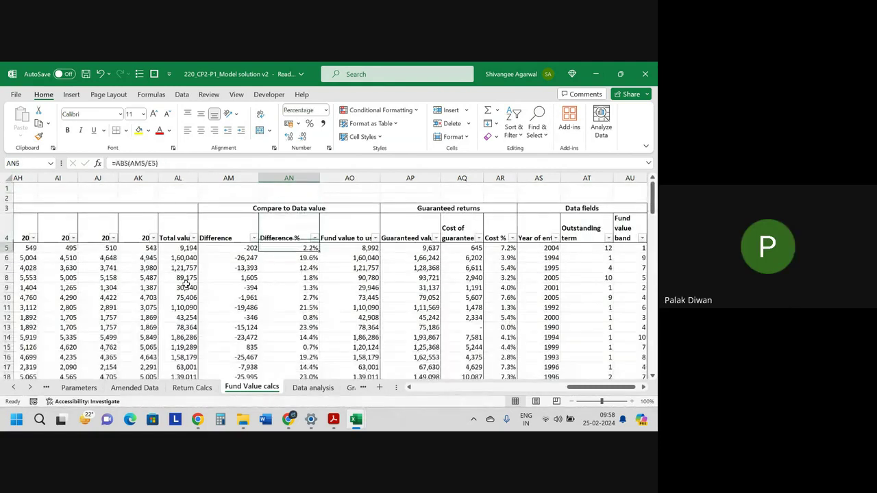
key(Right)
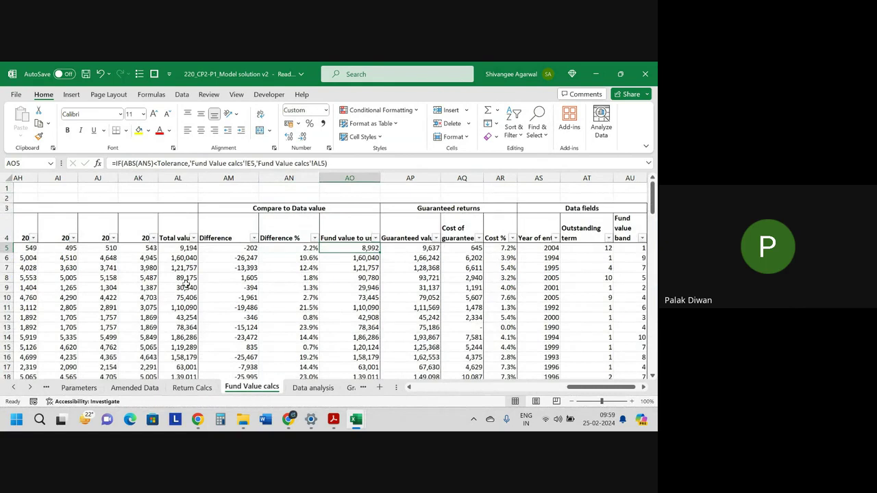
key(alt+Tab)
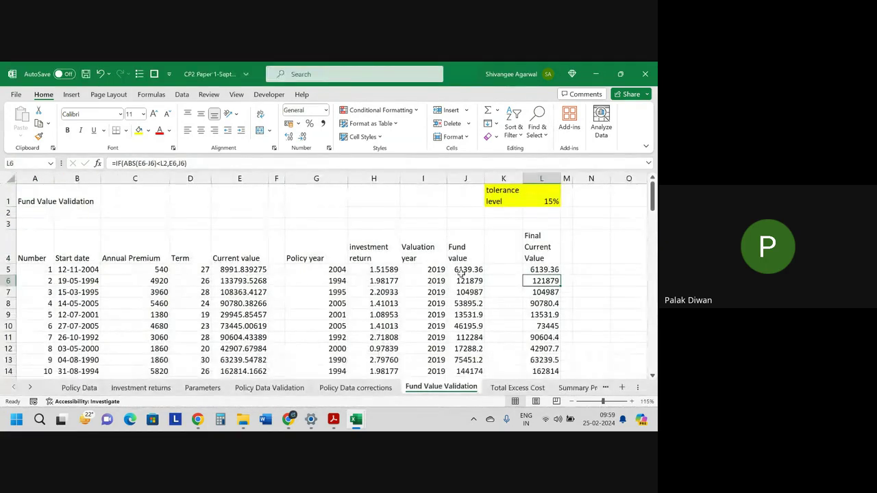
Inspect the E5 Current value and J5 Fund value formulas in the Fund value column.
click(462, 271)
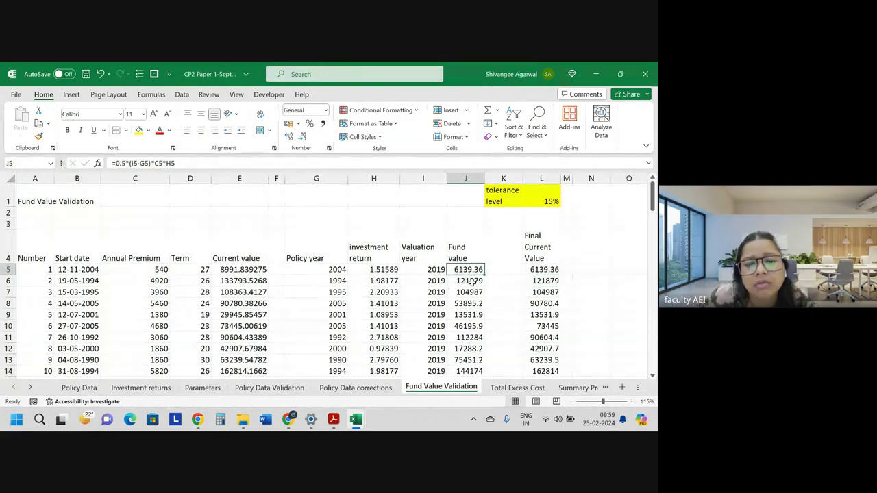
click(236, 269)
click(460, 270)
click(266, 269)
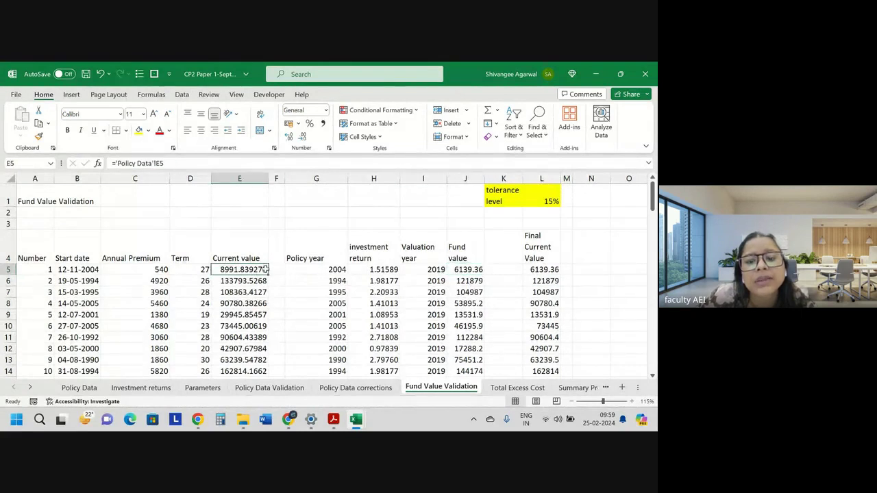
click(476, 270)
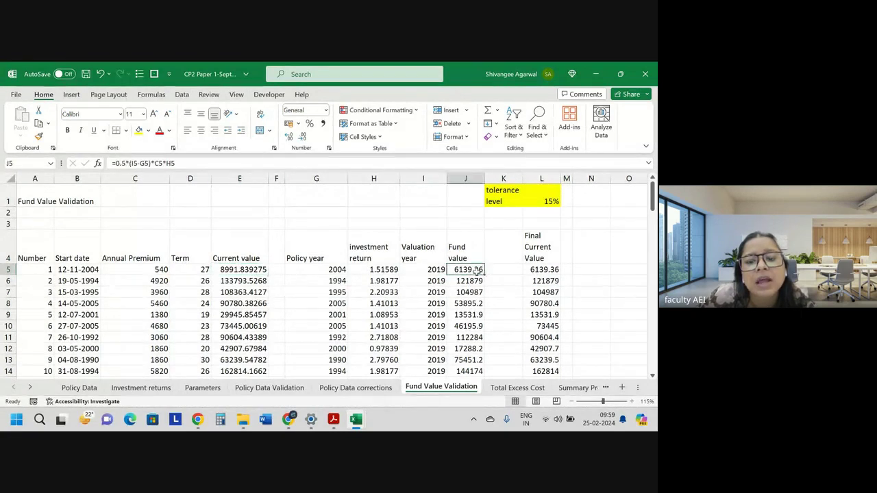
click(466, 179)
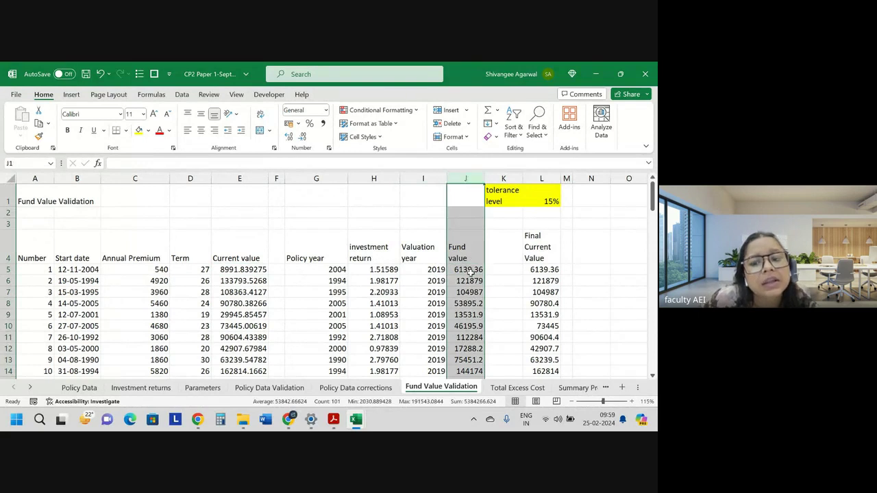
click(470, 270)
click(466, 179)
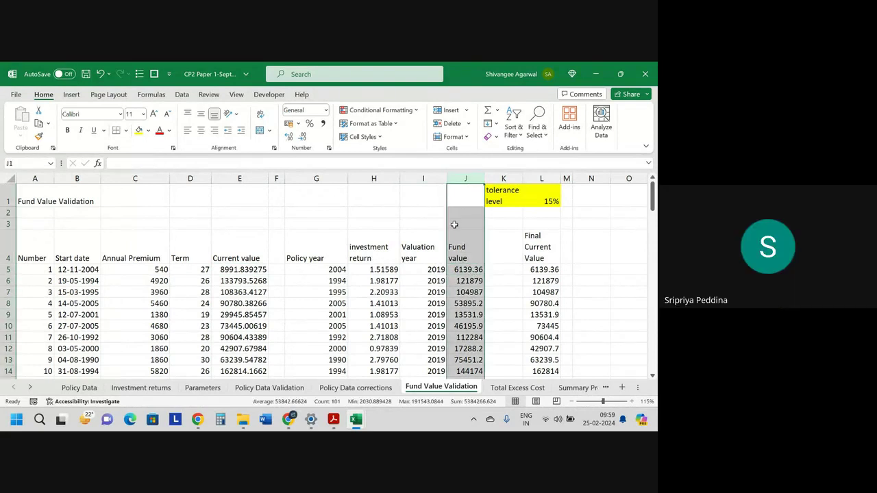
Review L5's Final Current Value IF formula and its L1 tolerance reference.
click(546, 270)
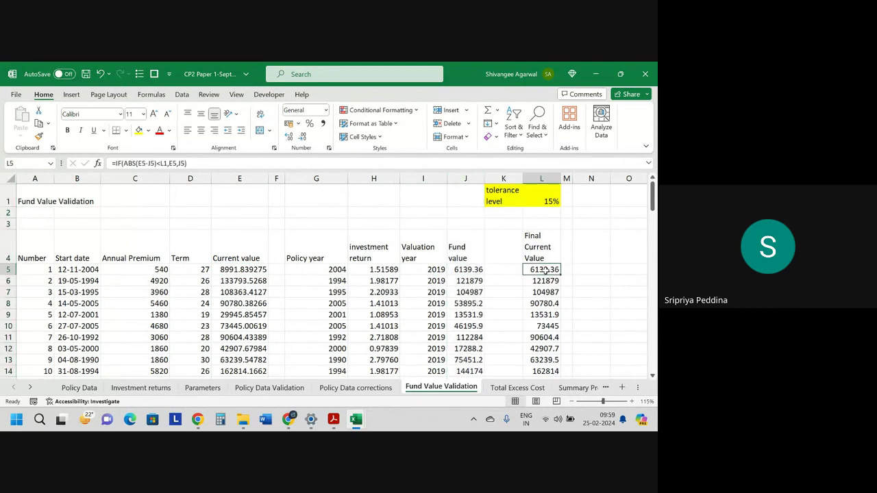
drag(545, 270, 554, 293)
double_click(553, 270)
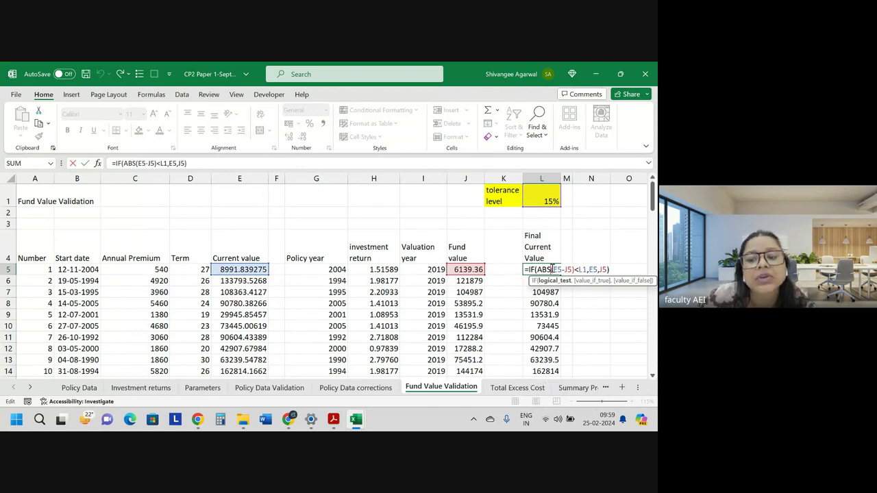
key(Return)
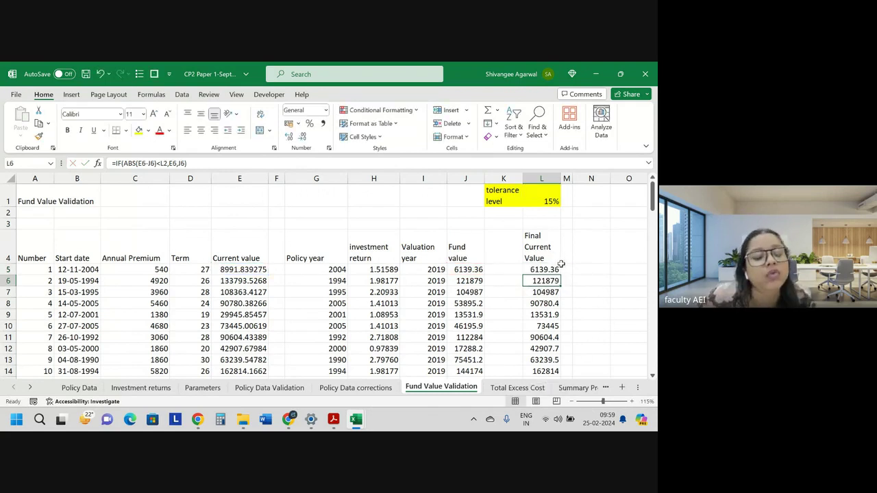
double_click(553, 269)
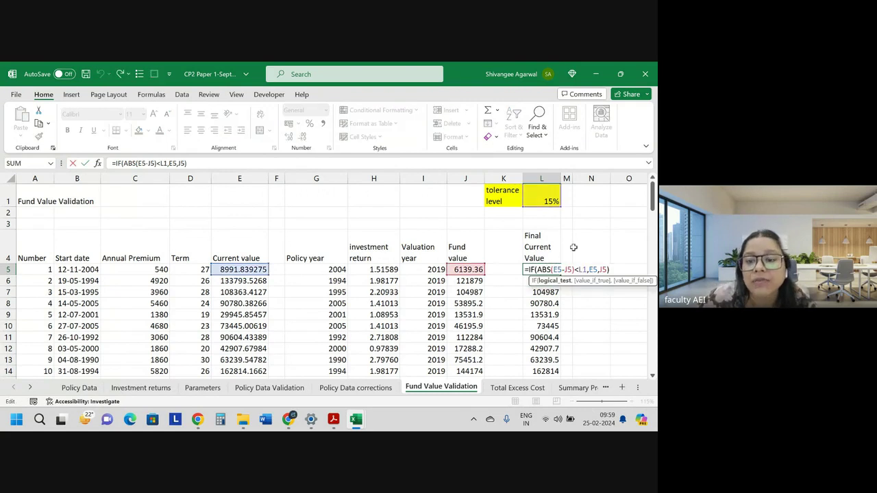
double_click(581, 270)
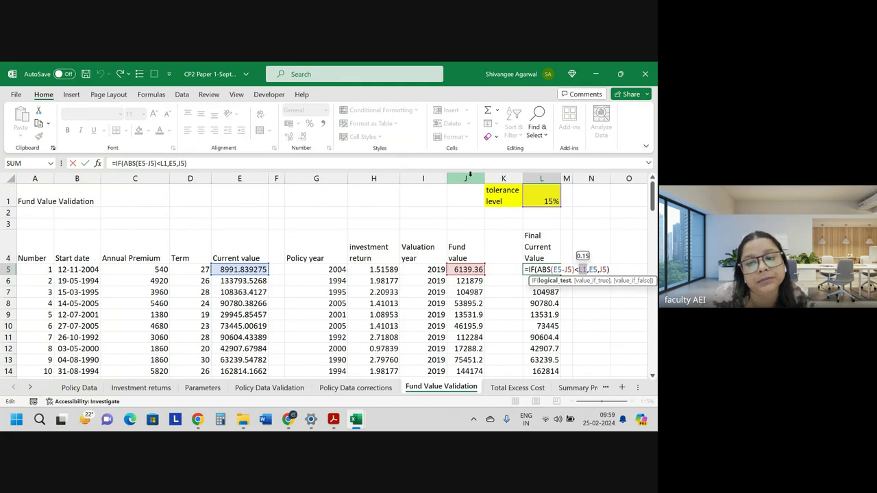
key(Return)
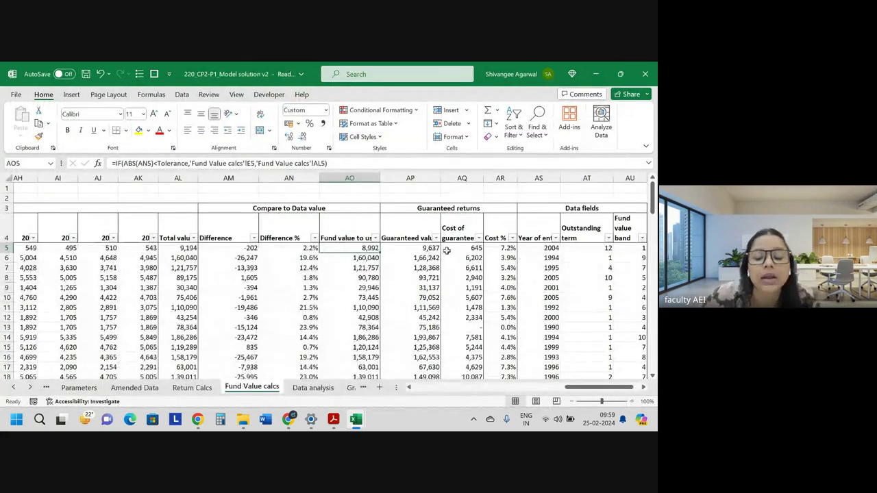
Scroll past the data to the tolerance table: 58 under 5%, 1 at 5–10%, 16 at 10–15%, 25 above 15%.
key(ctrl+Down)
key(Down)
key(Down)
key(Down)
key(Down)
key(Down)
key(Down)
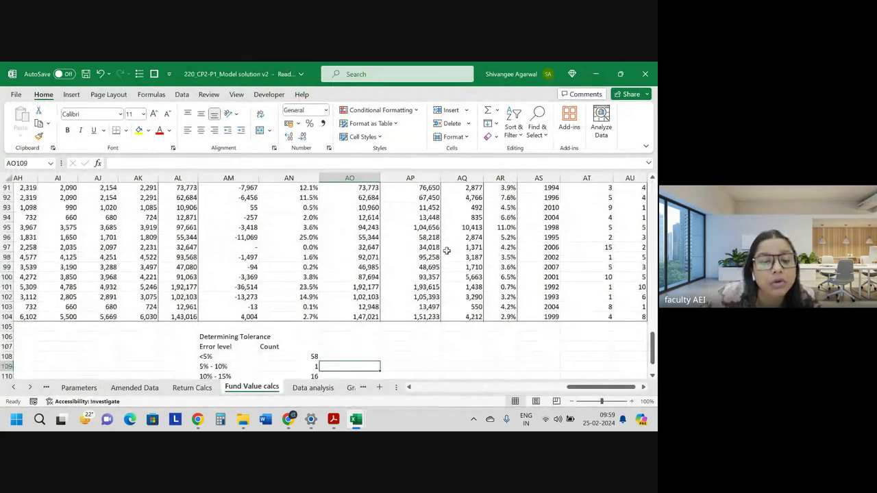
key(Down)
key(Down)
key(Down)
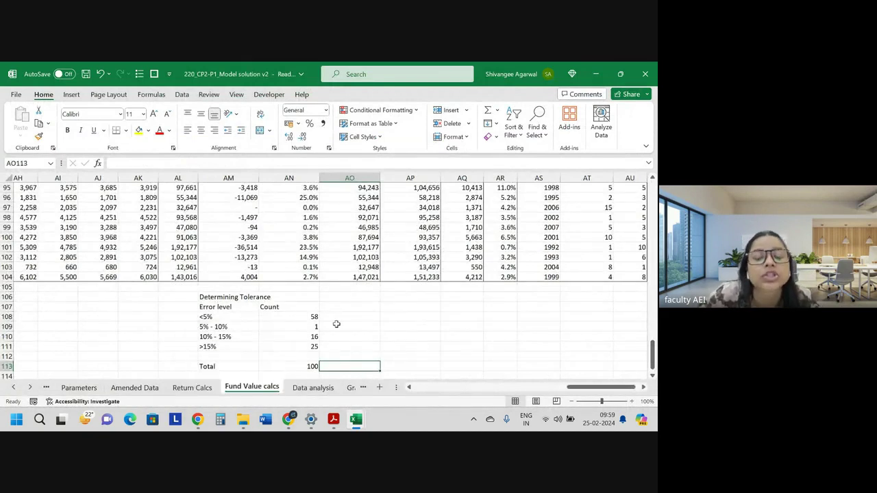
key(Down)
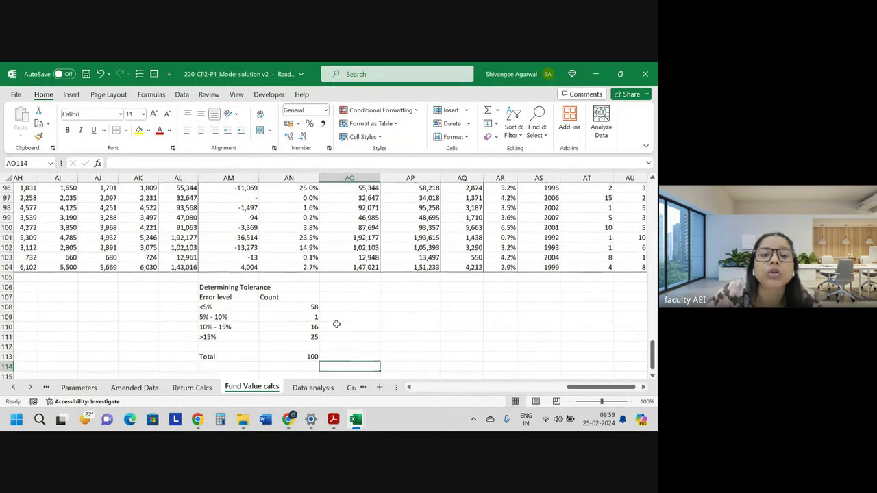
key(Down)
key(Down)
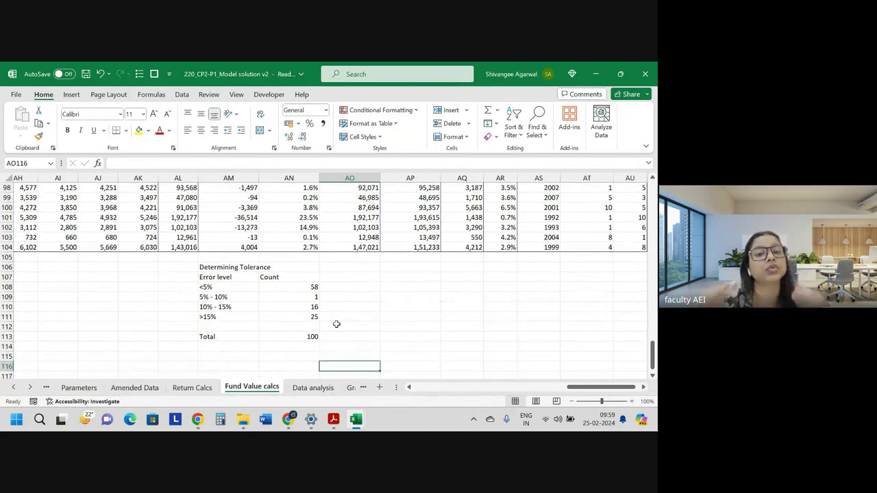
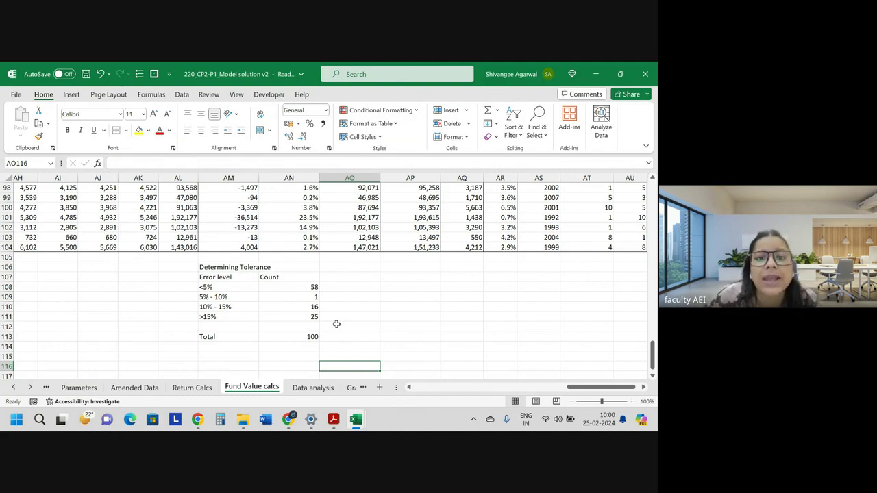
Inspect the fund value formula in cell AO10 at the top of the sheet.
key(ctrl+Up)
key(ctrl+Up)
key(ctrl+Up)
scroll(336, 324, up, 1)
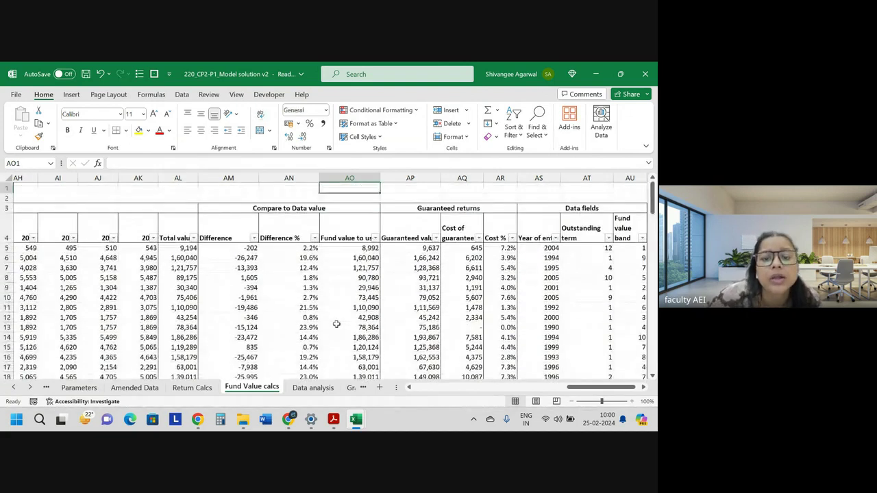
click(349, 297)
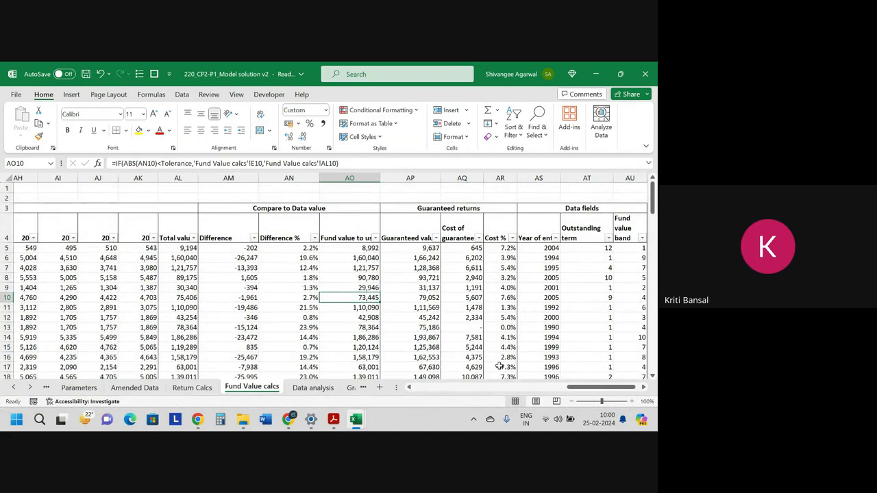
Review the COUNTIF and COUNTIFS formulas for the <5% and 5%-10% tolerance bands.
key(ctrl+Down)
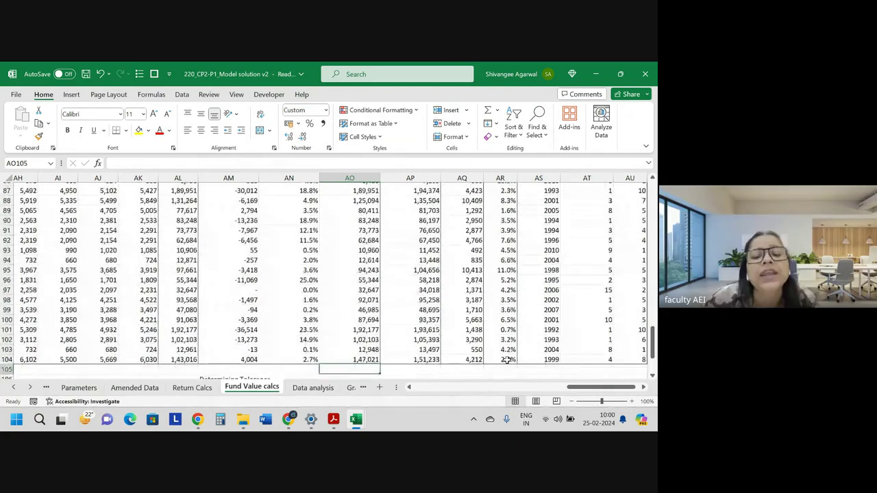
key(Down)
key(Down)
key(Down)
key(Down)
key(Up)
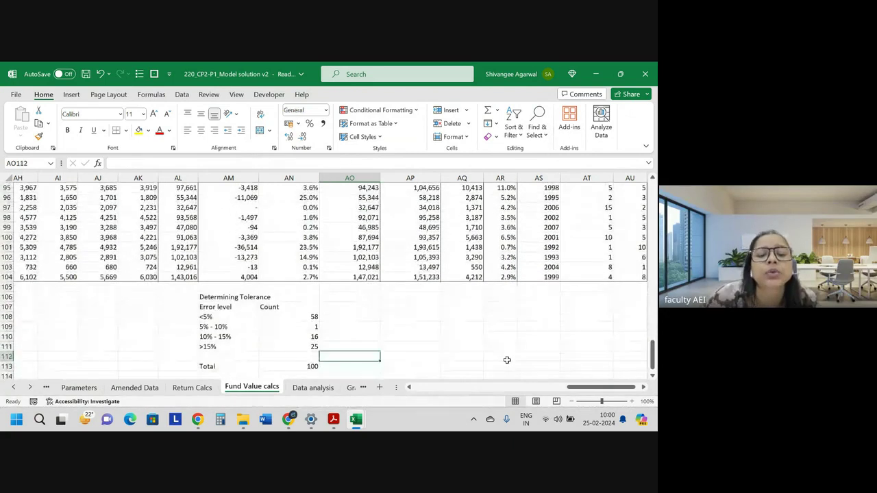
key(Up)
key(Up)
key(Up)
key(Up)
key(Left)
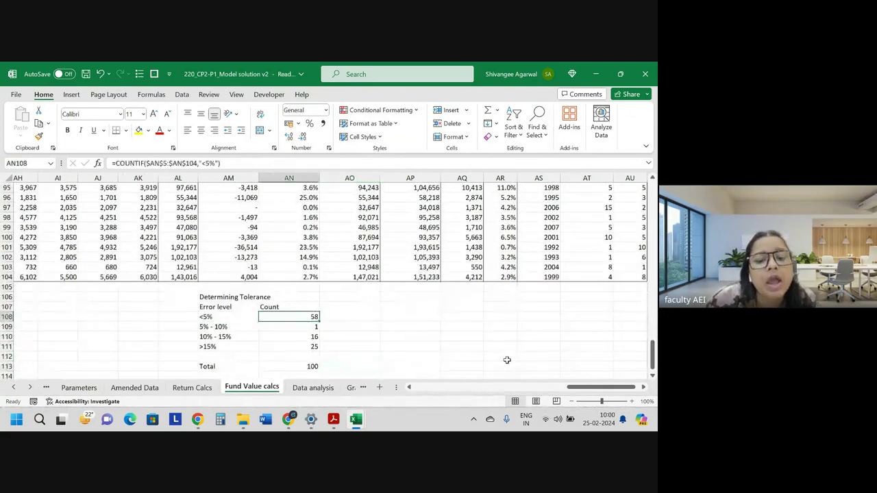
key(Down)
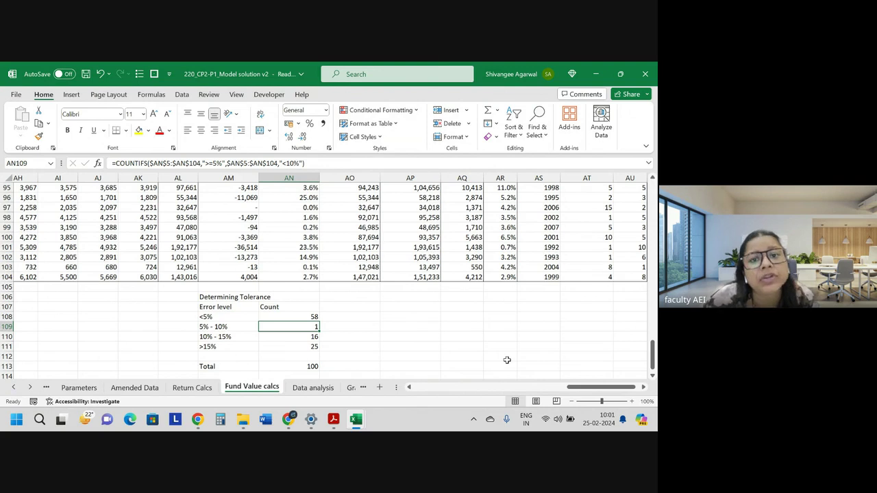
key(Up)
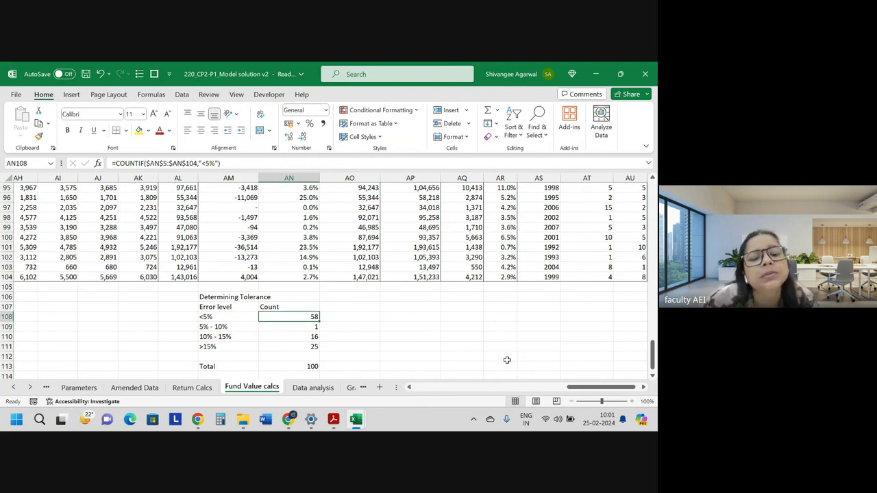
Check the AP5 guaranteed value formula, then switch to the CP2 Paper workbook.
key(ctrl+Up)
key(ctrl+Up)
key(ctrl+Up)
key(ctrl+Up)
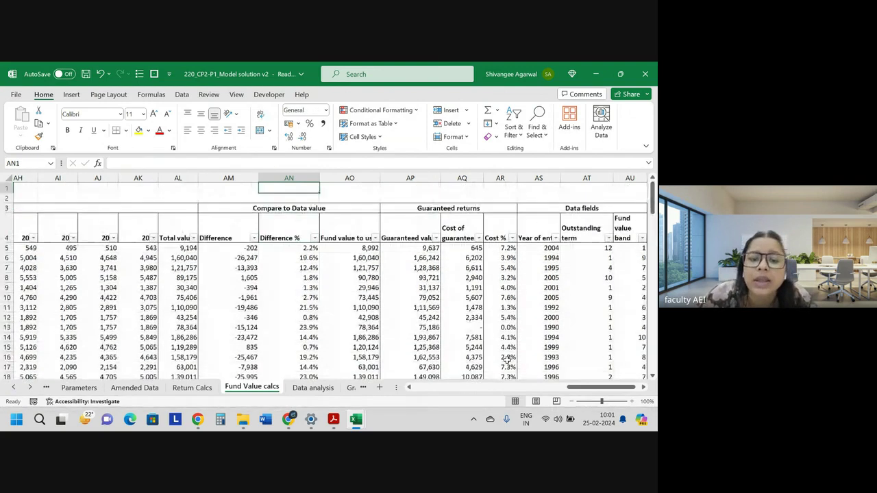
key(Down)
key(Down)
key(Down)
key(Down)
key(Right)
key(Right)
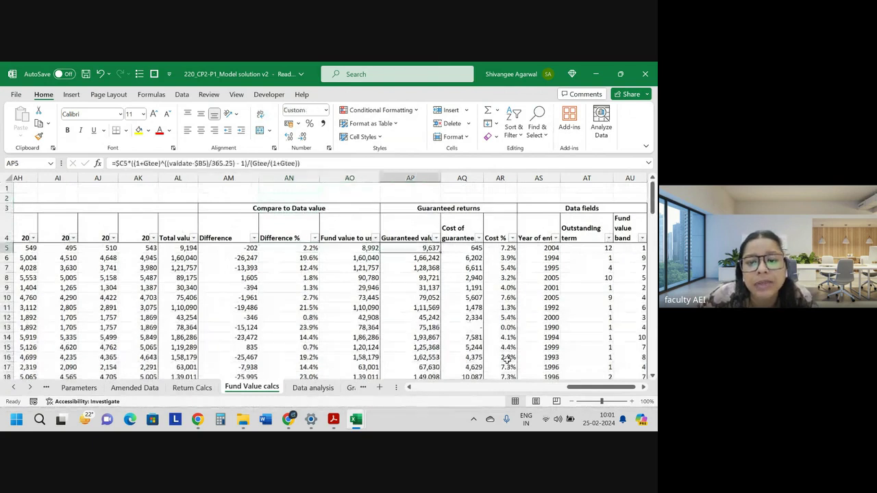
key(Right)
key(Right)
key(alt+Tab)
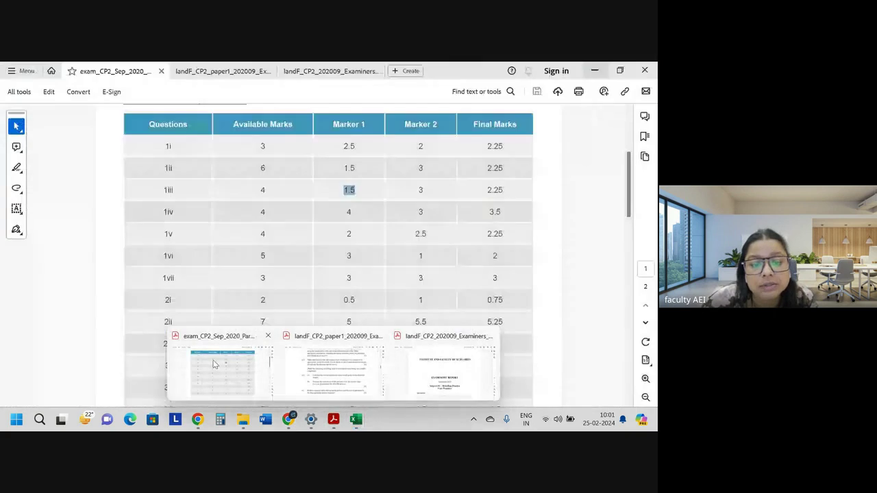
Open the exam question paper and select the question (iv)(a) sentence.
click(214, 364)
click(219, 74)
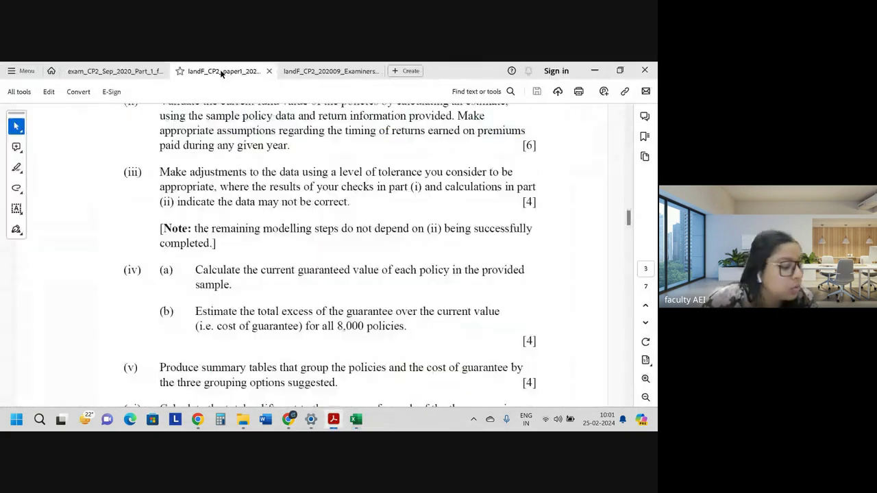
scroll(309, 191, down, 1)
scroll(281, 233, down, 1)
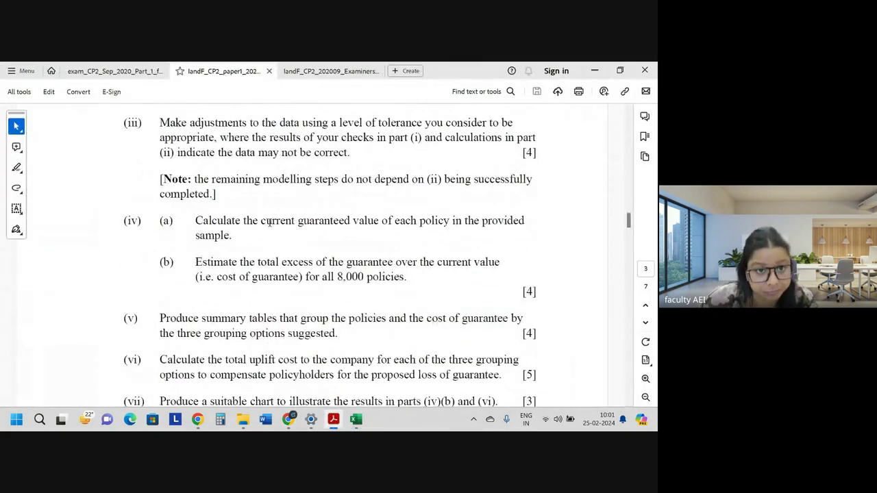
scroll(268, 220, down, 1)
drag(195, 187, 525, 189)
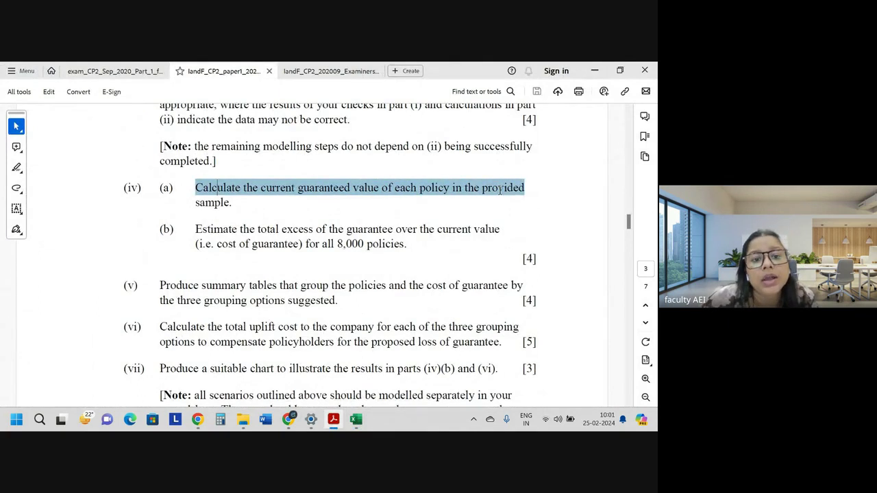
scroll(312, 212, down, 1)
Highlight 'all 8,000 policies' in question (iv)(b) in pink, then minimize Acrobat.
drag(237, 214, 500, 214)
drag(322, 228, 393, 229)
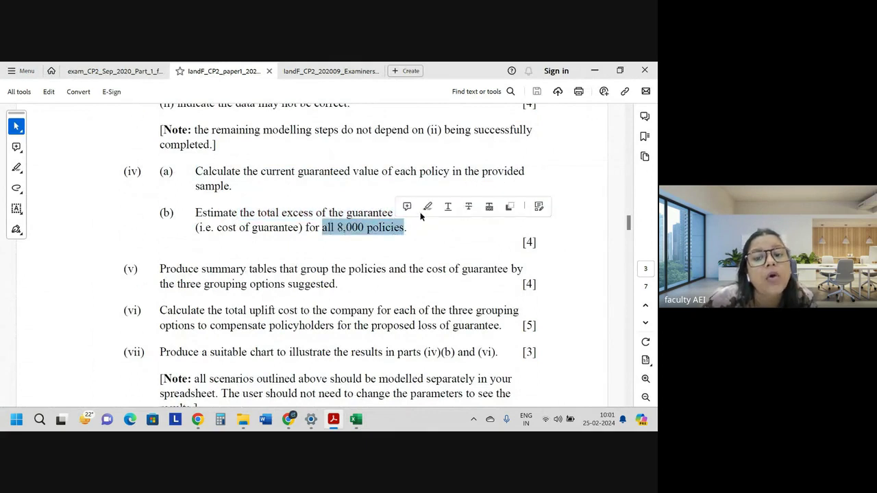
click(430, 210)
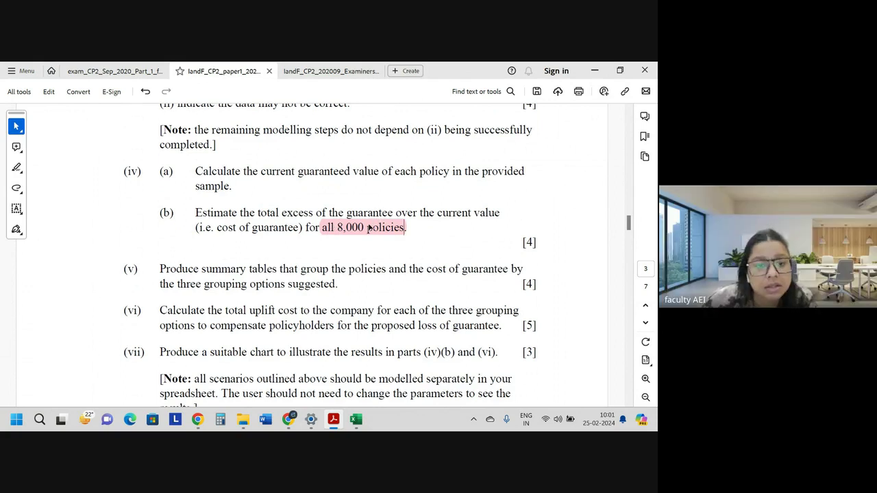
scroll(354, 235, down, 1)
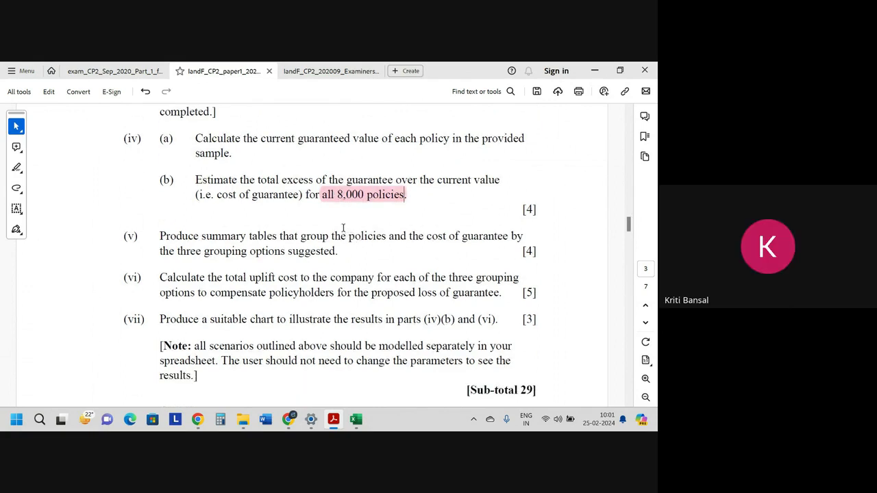
click(593, 72)
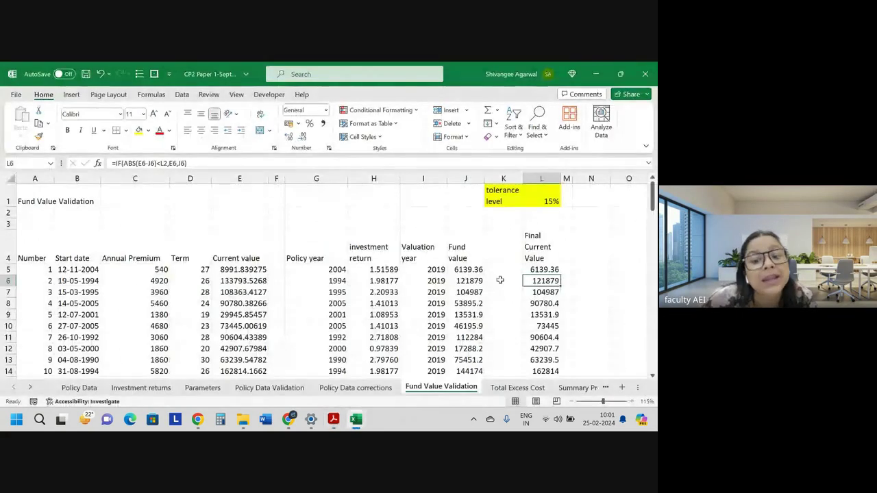
On the Total Excess Cost sheet, inspect the total-for-all-policies check formula in R5.
click(531, 388)
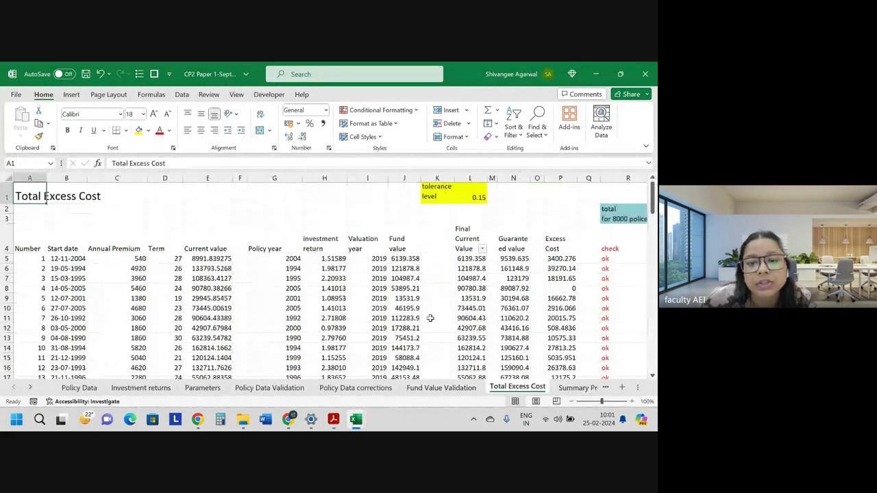
scroll(234, 310, down, 1)
scroll(234, 311, up, 1)
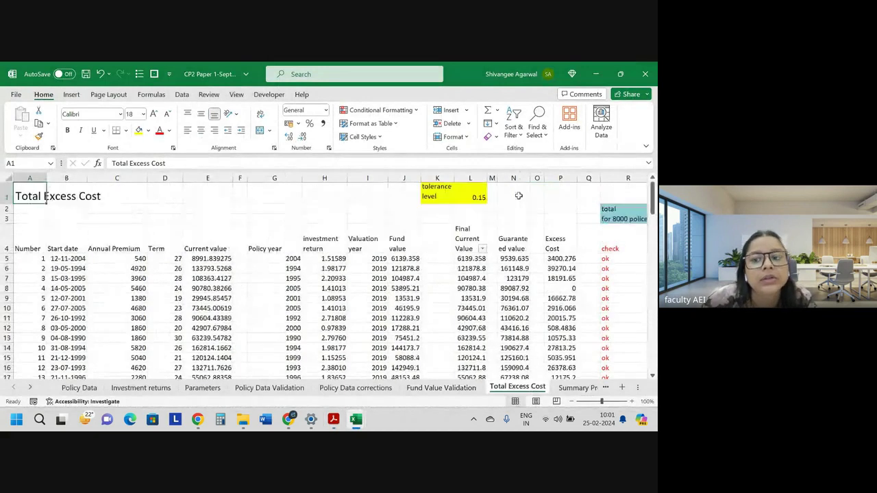
click(624, 219)
click(625, 259)
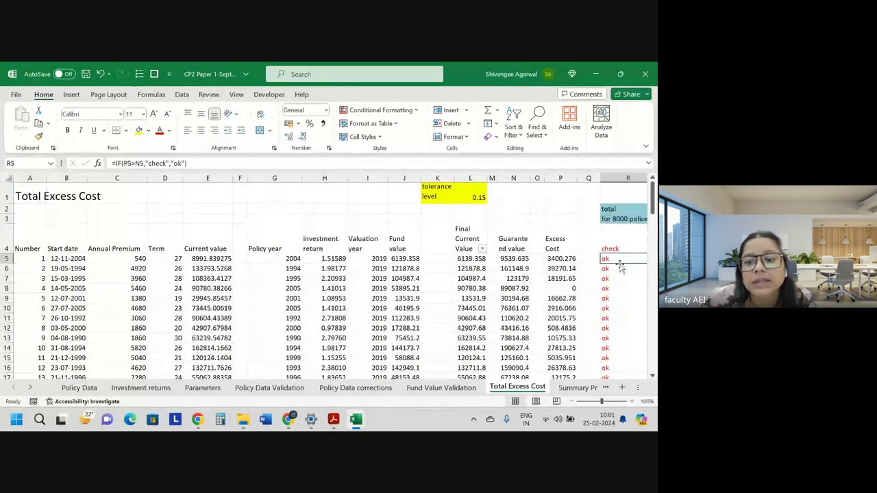
Confirm total_policies is 8000 on Parameters, passing through Policy Data and Fund Value Validation.
click(78, 388)
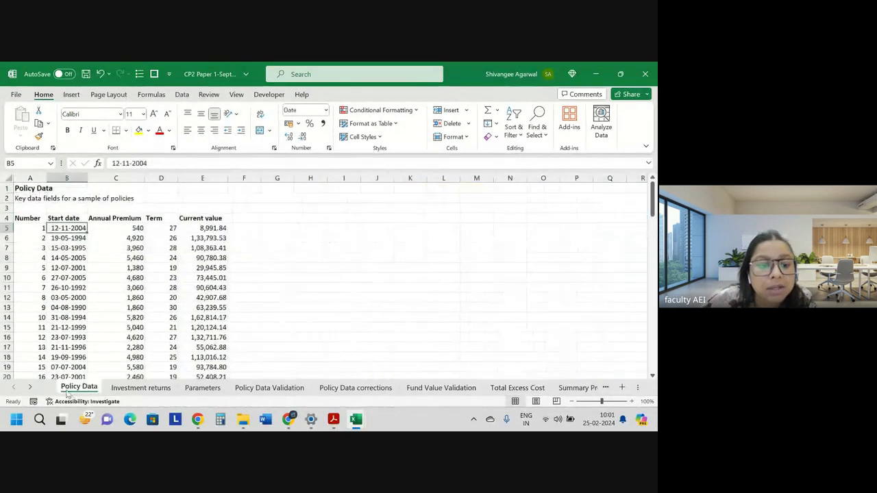
click(200, 388)
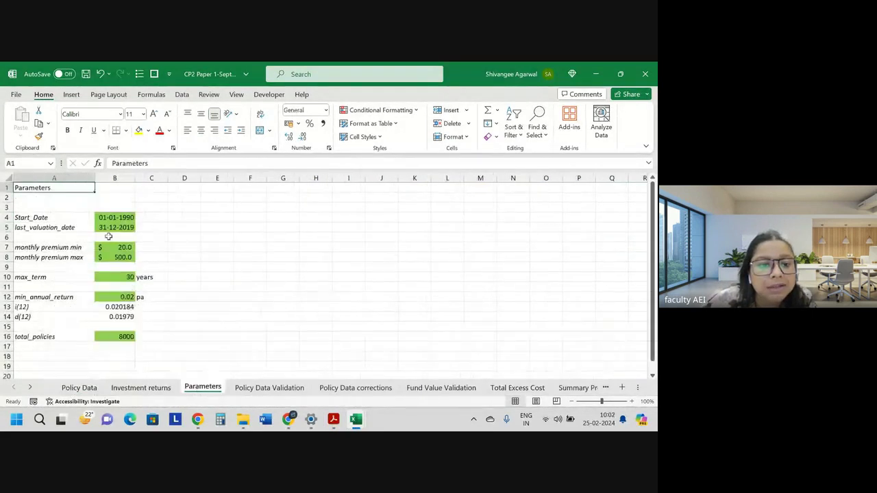
click(114, 337)
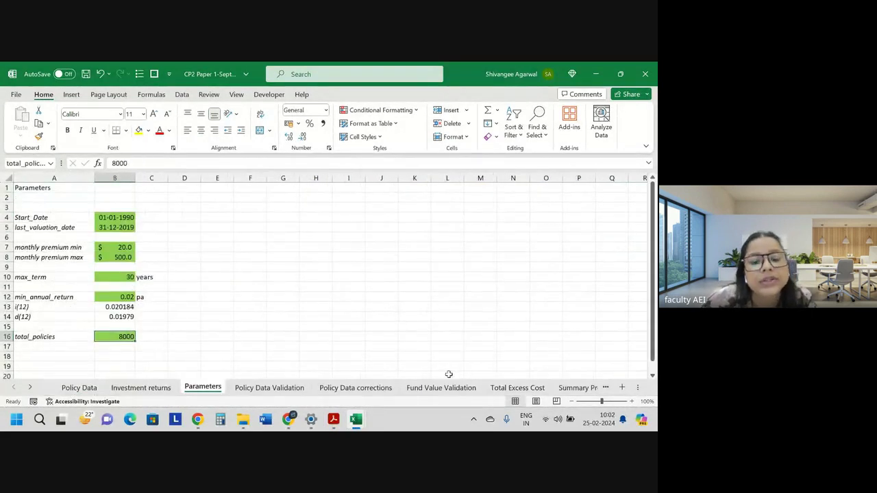
click(431, 388)
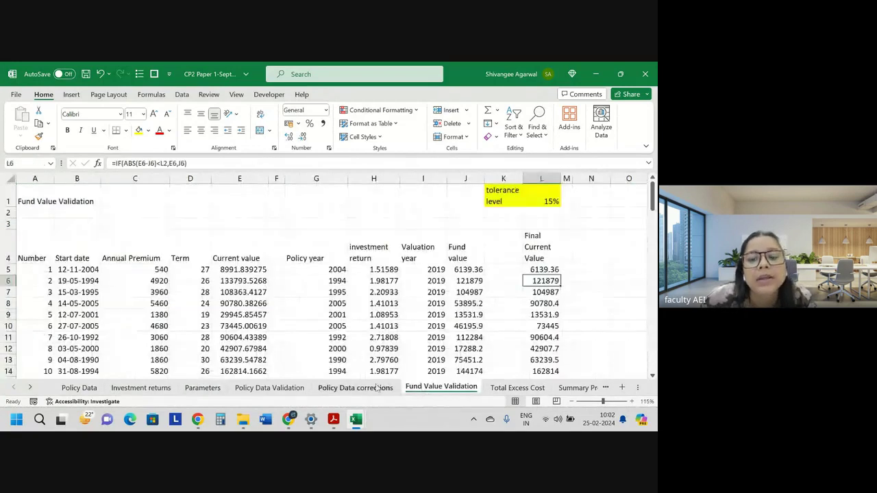
click(501, 387)
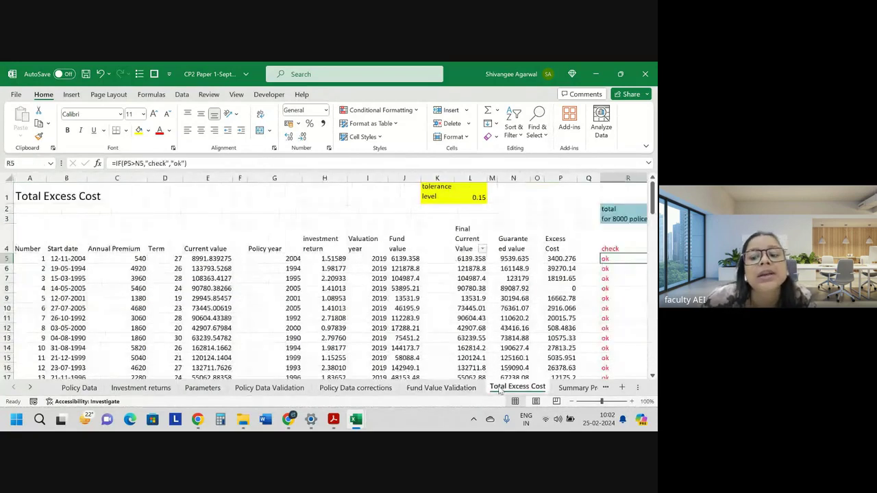
Trace the B6, E6 and J6 references and the L5 final current value formula.
click(49, 269)
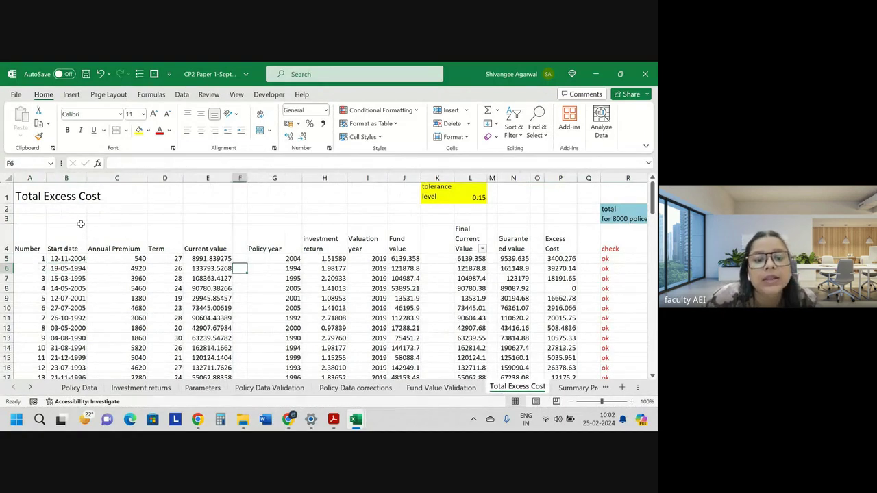
key(Right)
key(Right)
key(Right)
key(Right)
key(Right)
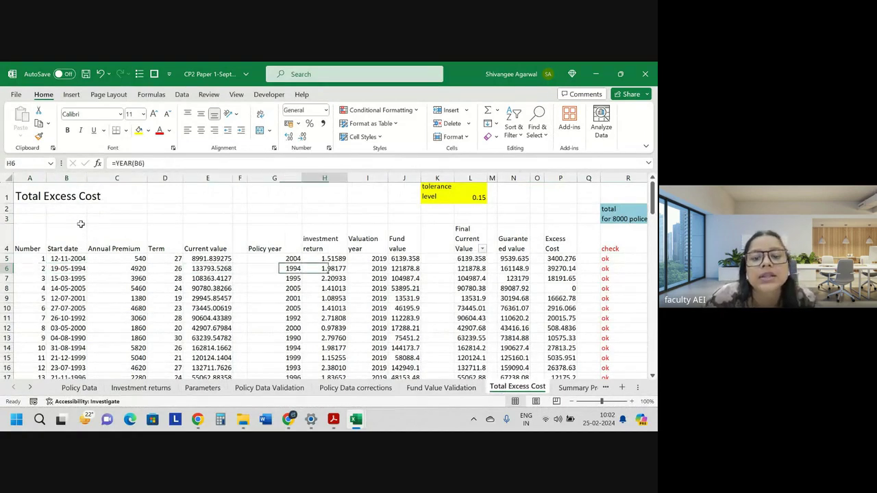
key(Right)
key(Right)
key(Right)
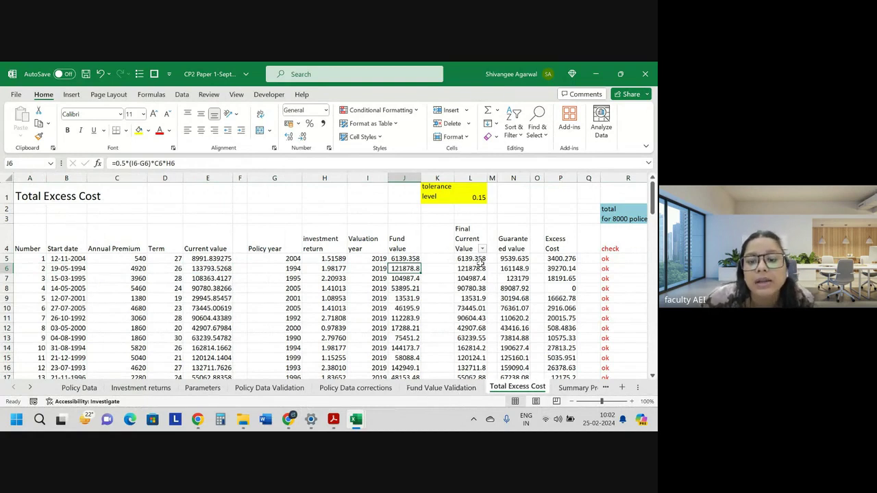
click(480, 260)
mouse_move(356, 419)
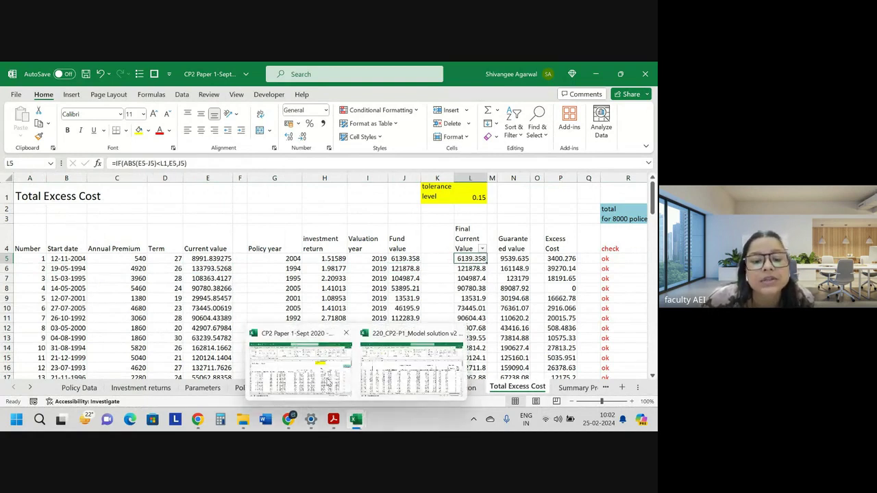
click(384, 370)
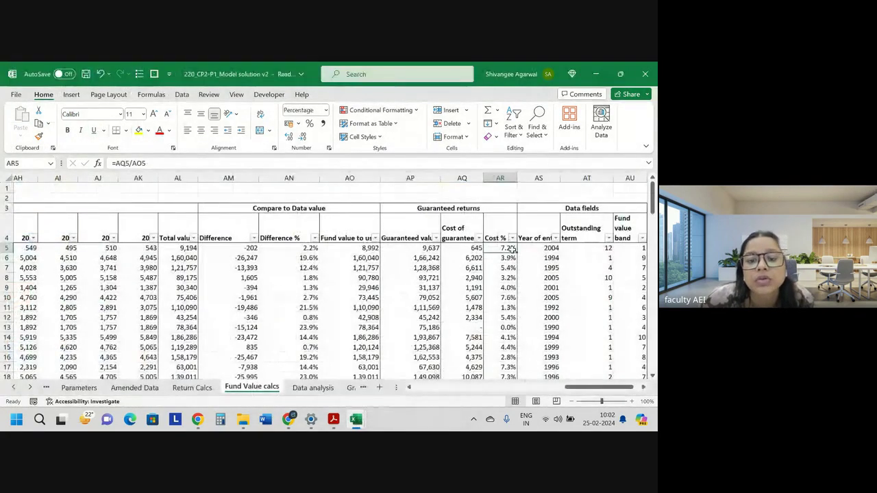
Trace policy 1's AP5 guaranteed value, AQ5 cost of guarantee and AR5 cost % formulas.
click(404, 250)
double_click(406, 248)
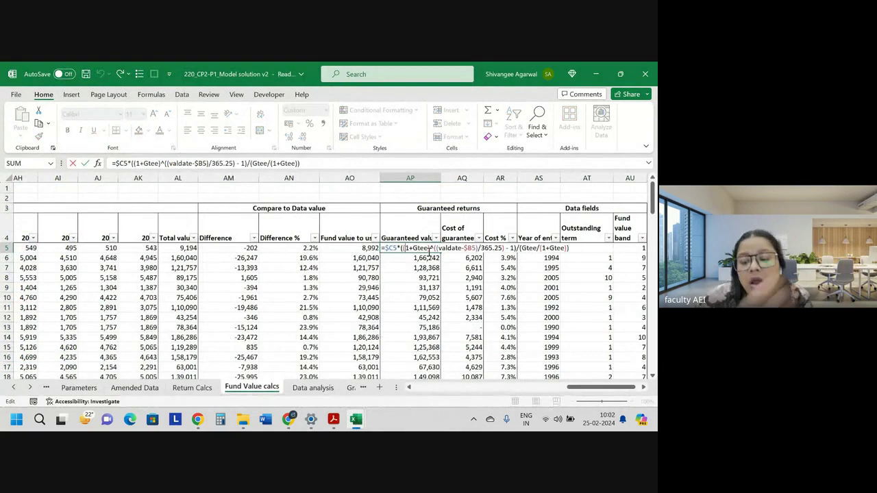
key(Return)
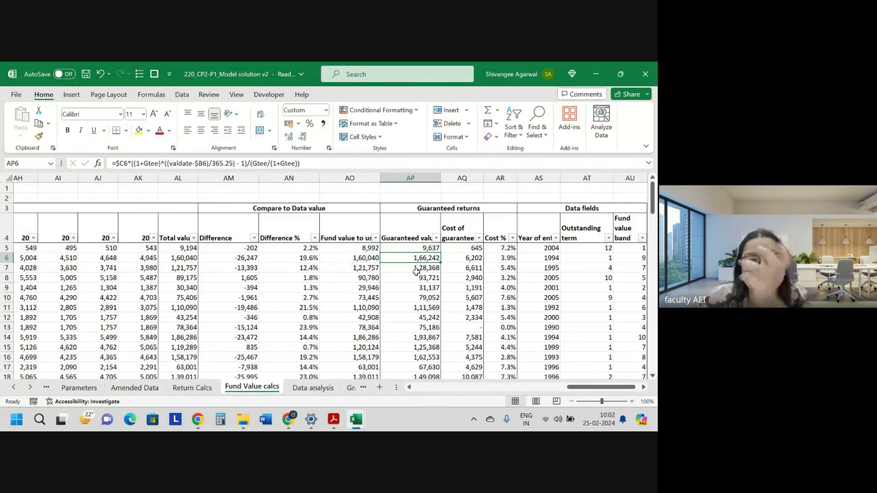
double_click(478, 248)
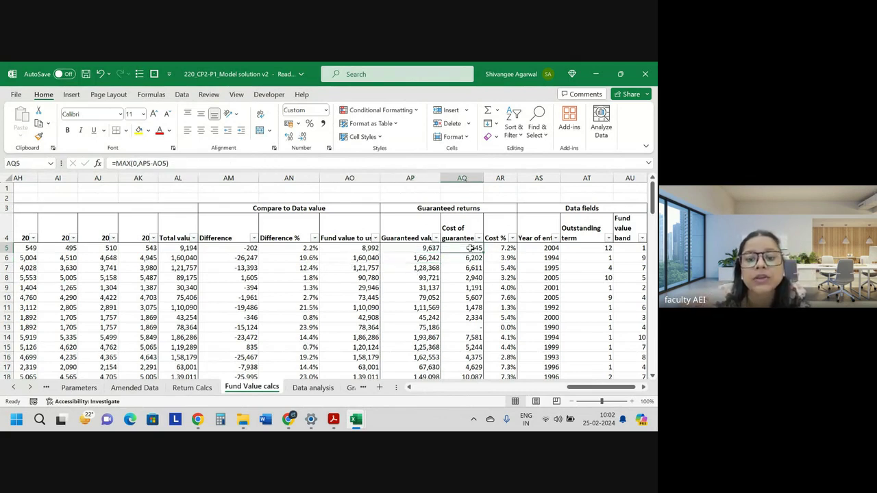
key(Return)
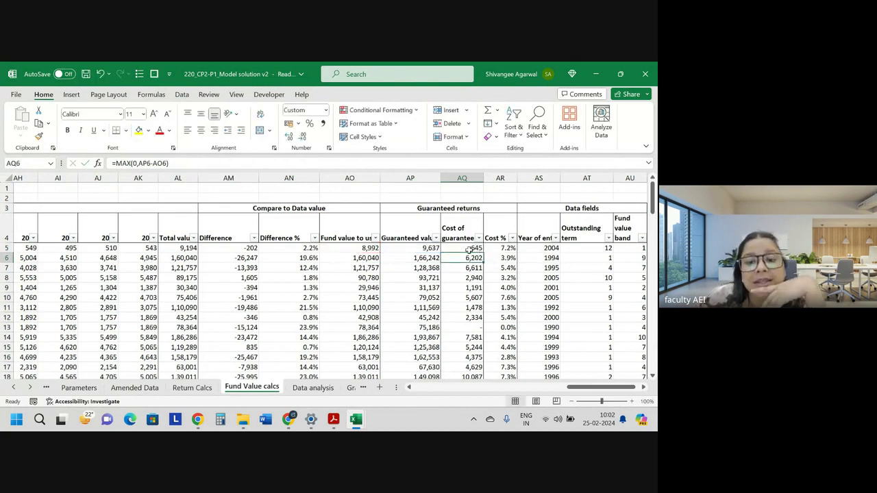
click(470, 250)
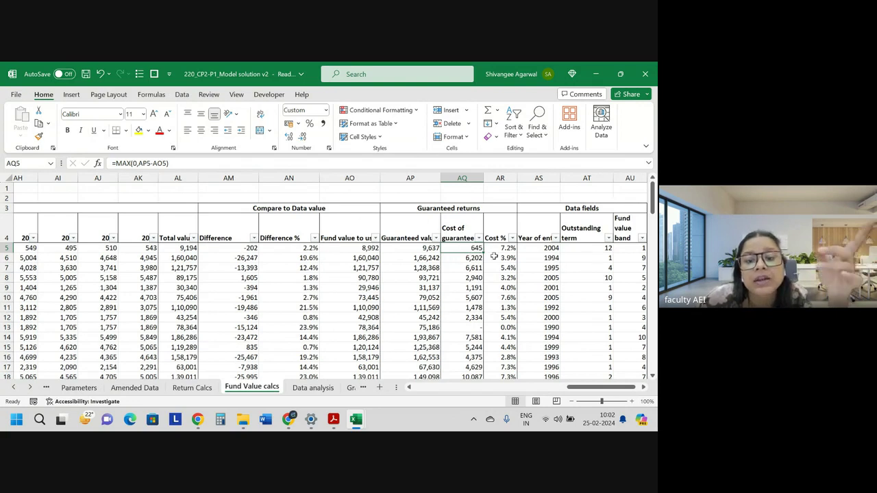
click(508, 248)
double_click(508, 248)
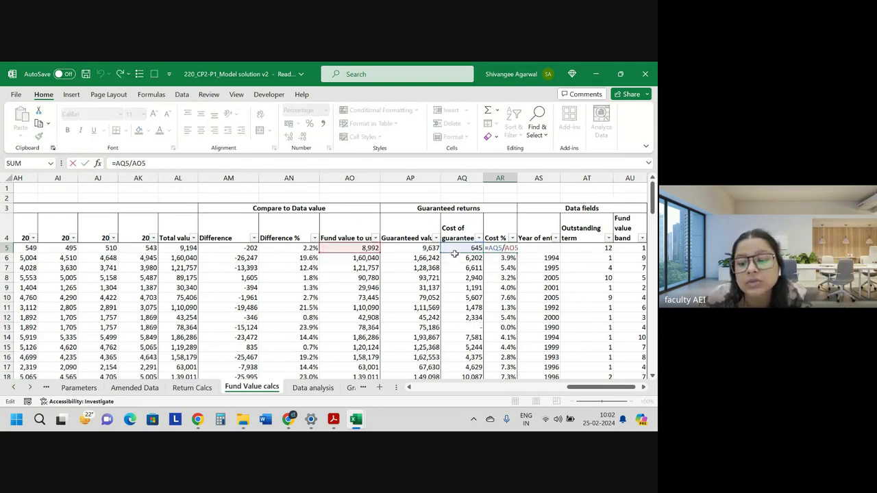
key(Return)
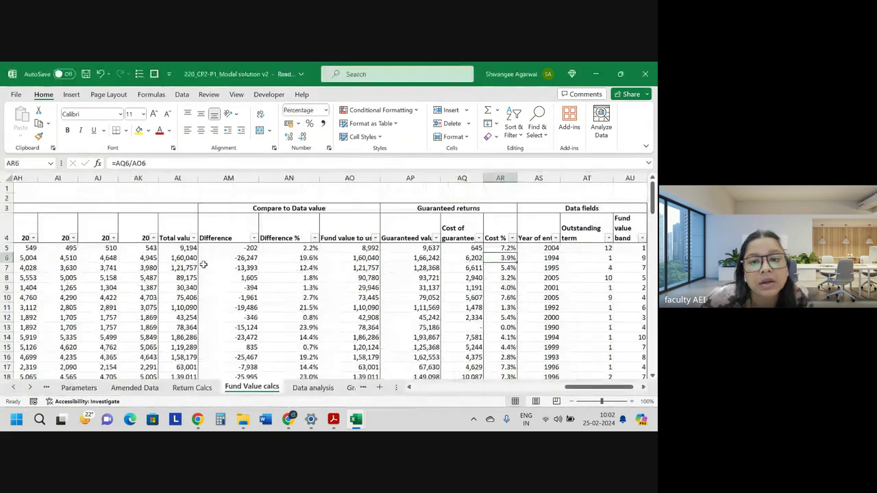
key(alt+Tab)
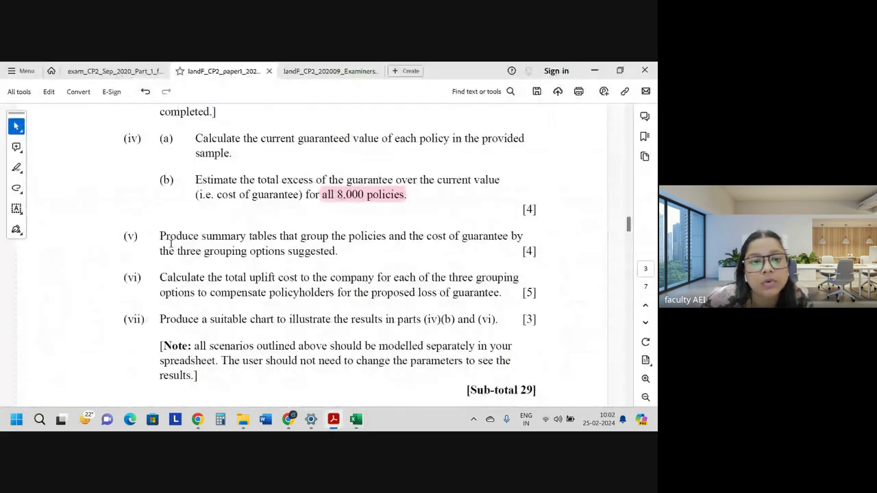
drag(161, 138, 233, 154)
key(alt+Tab)
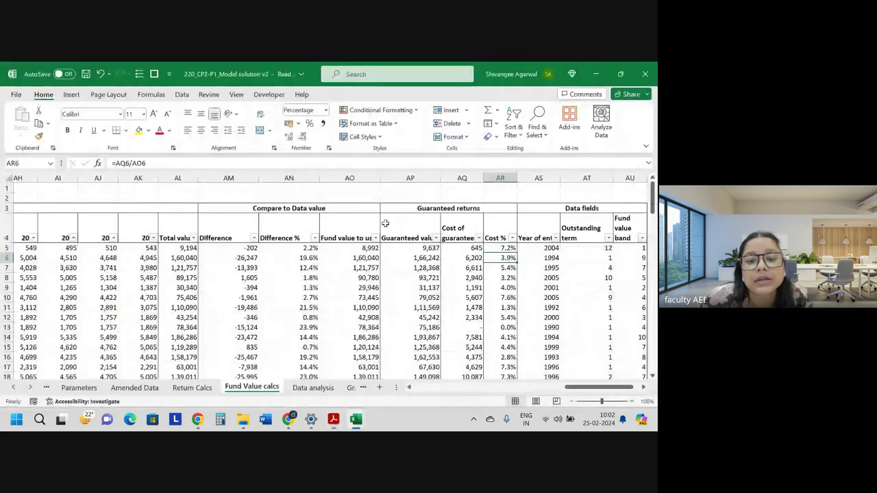
key(alt+Tab)
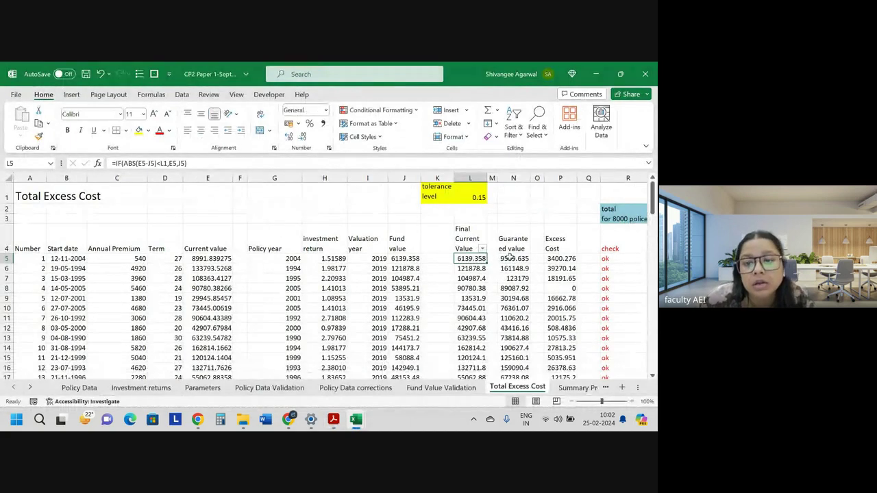
double_click(513, 259)
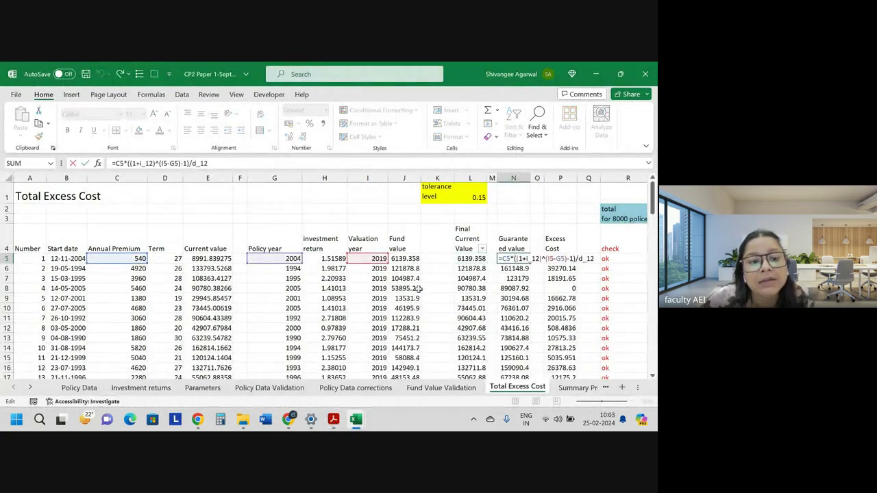
key(Return)
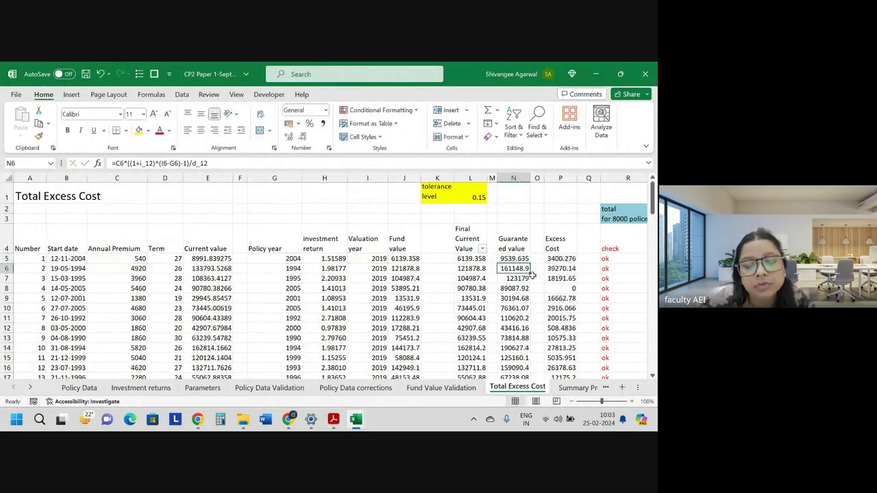
key(alt+Tab)
click(439, 251)
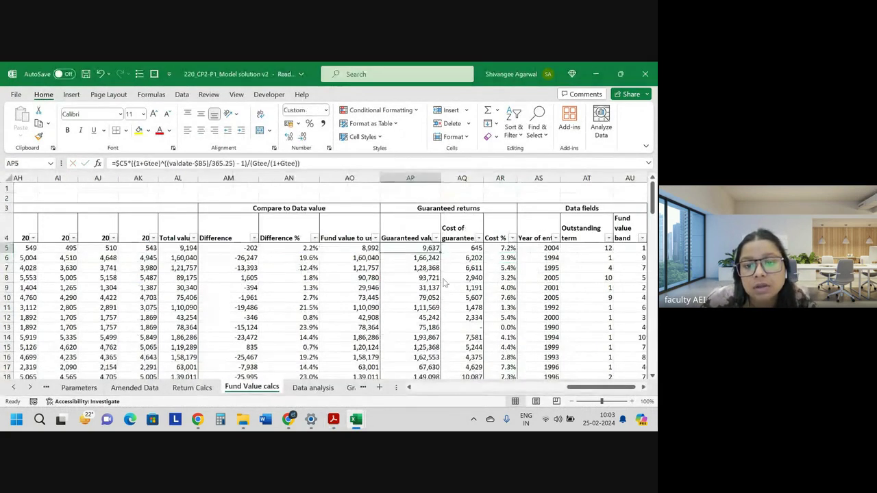
key(alt+Tab)
key(alt+Tab)
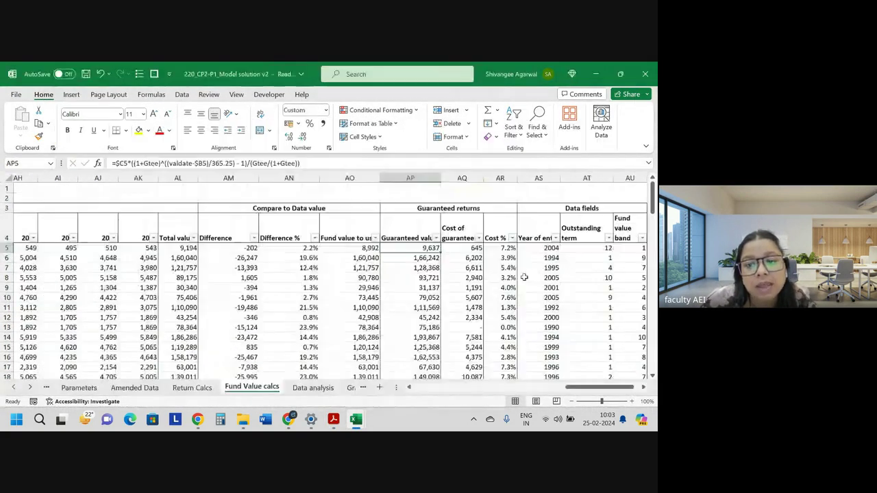
key(alt+Tab)
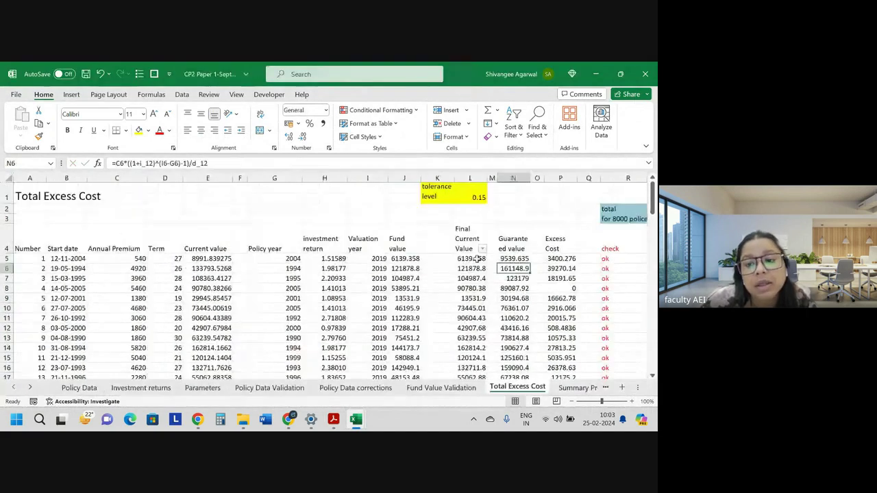
key(alt+Tab)
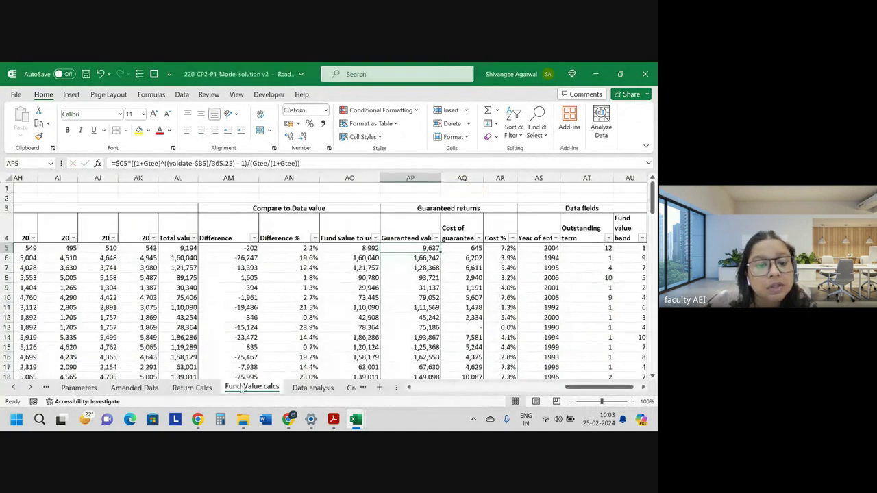
click(78, 388)
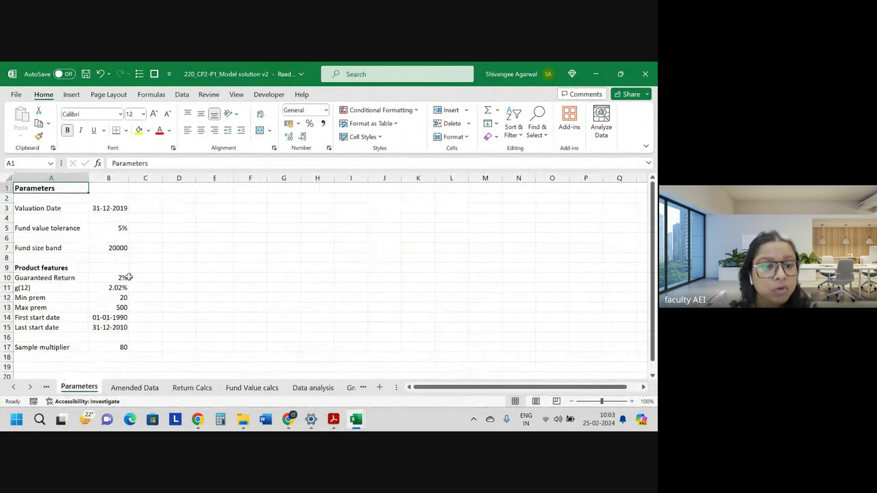
double_click(109, 288)
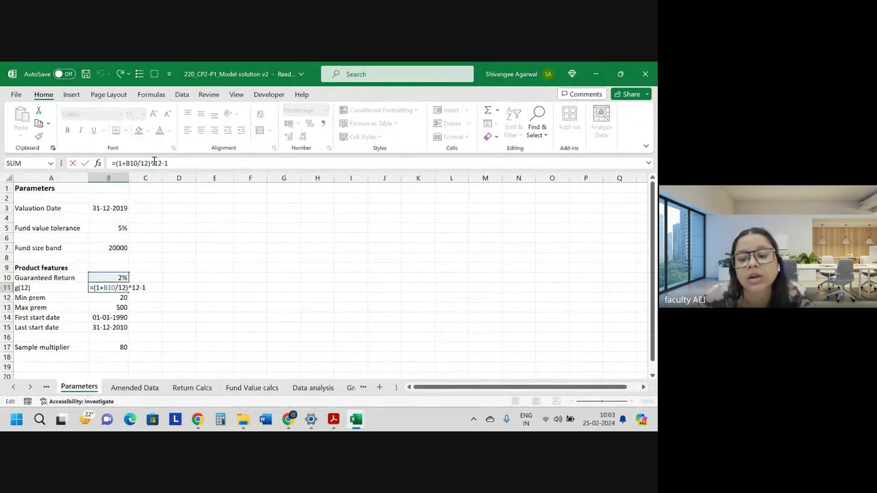
key(Return)
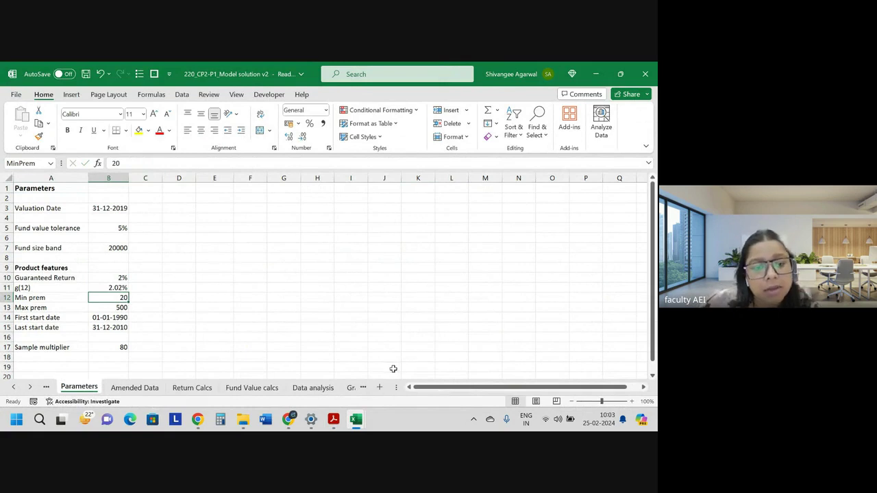
key(alt+Tab)
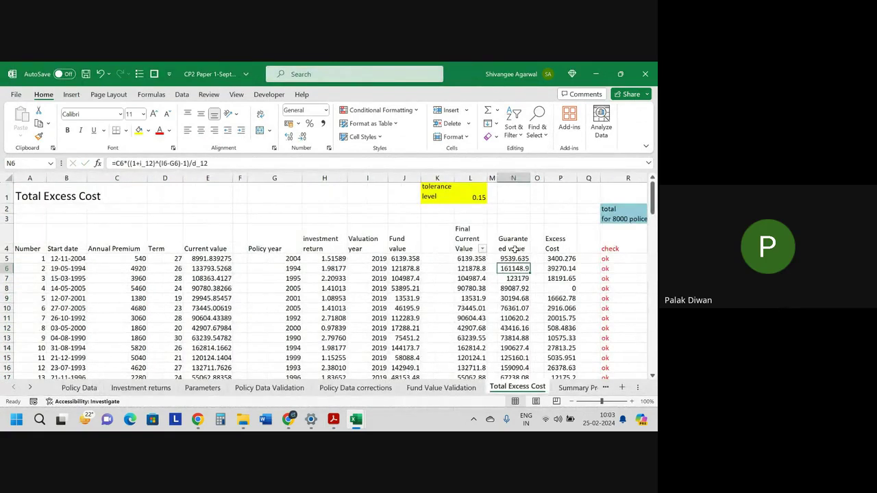
double_click(514, 258)
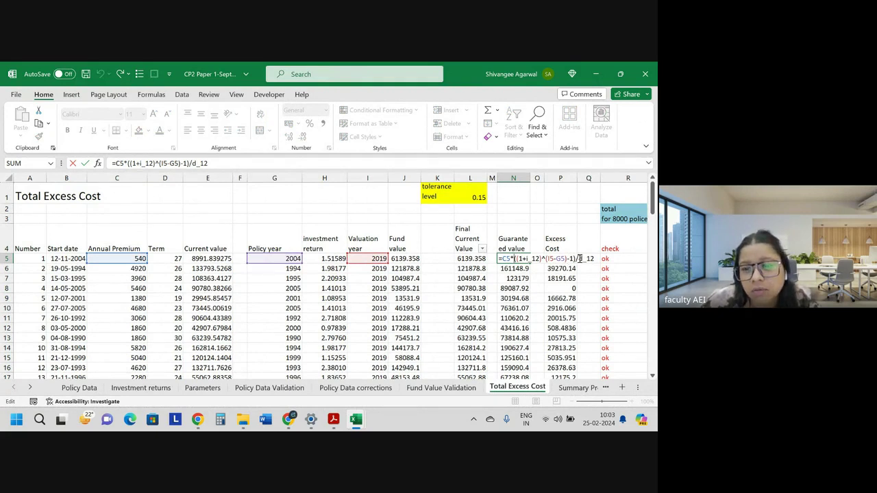
drag(568, 259, 545, 258)
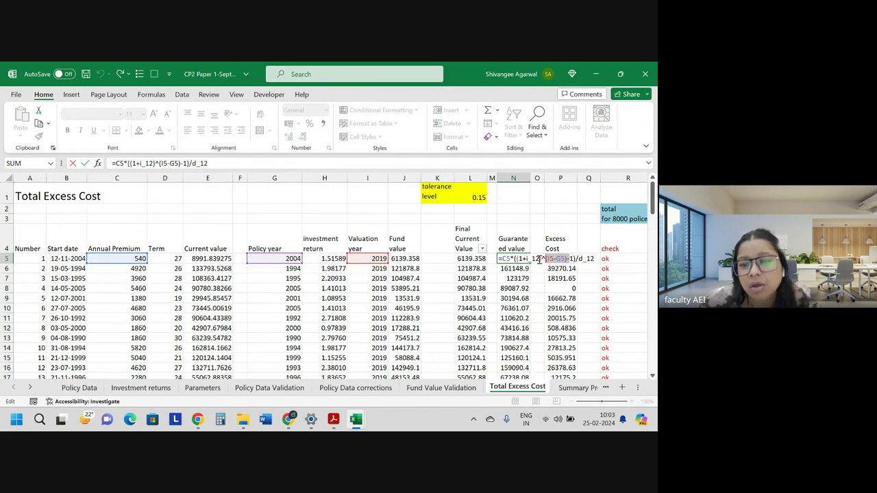
key(Return)
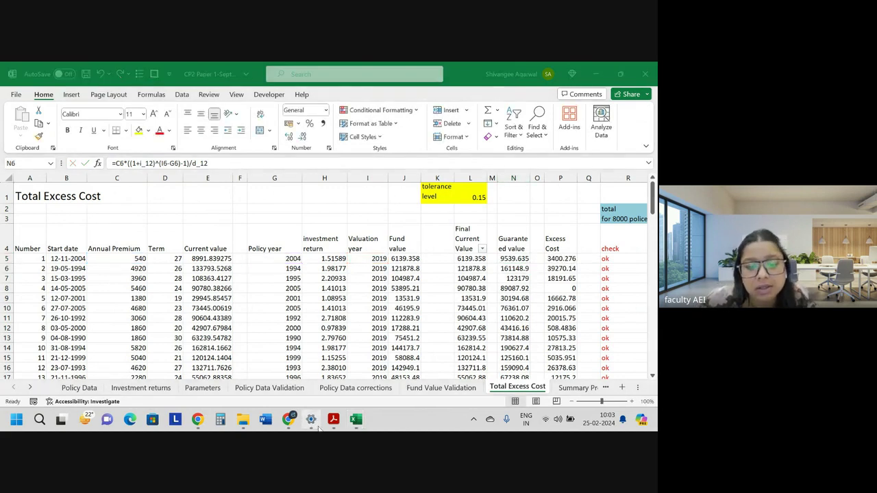
mouse_move(334, 420)
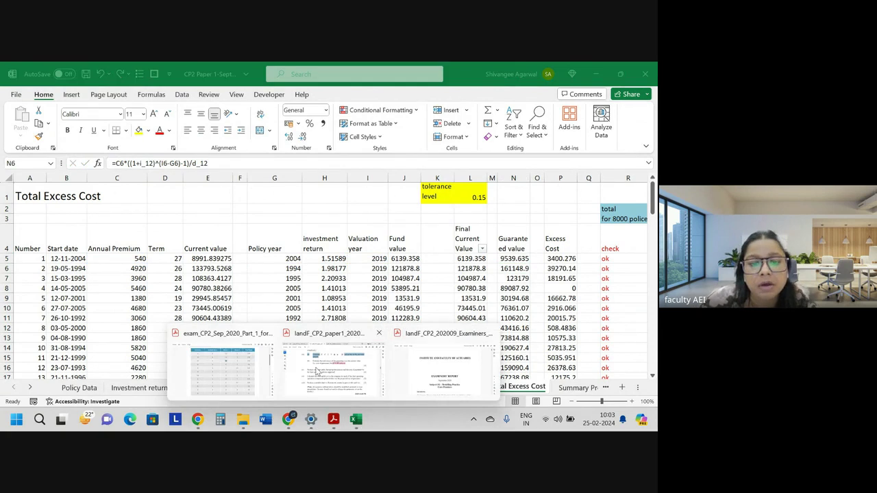
Scroll the exam paper to the minimum guaranteed fund value formula.
click(317, 372)
scroll(333, 284, down, 5)
scroll(332, 283, down, 5)
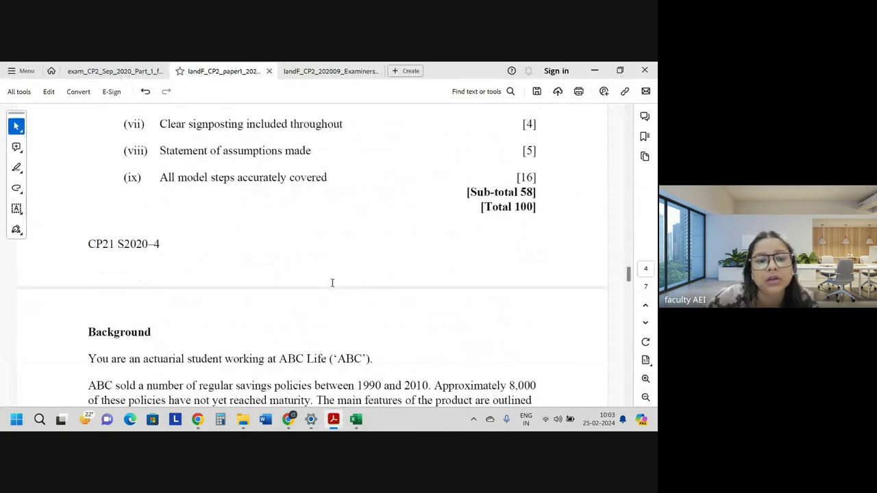
scroll(332, 283, down, 5)
scroll(332, 283, down, 5)
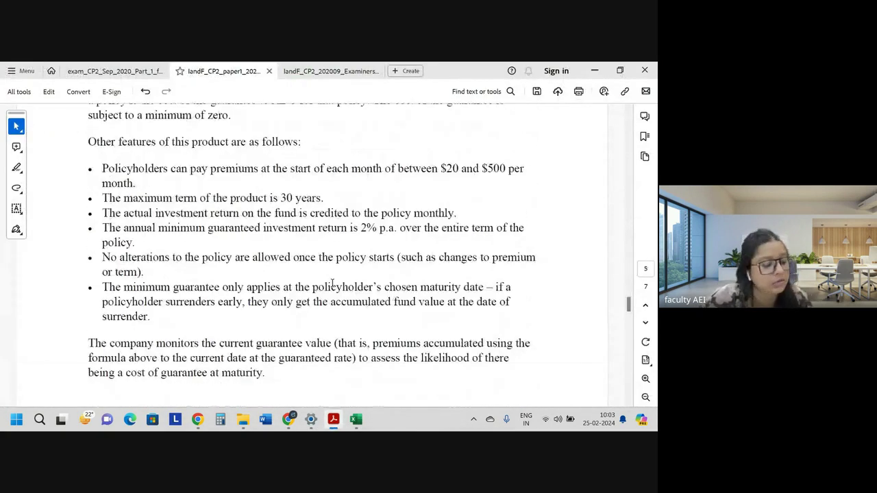
scroll(332, 283, down, 5)
scroll(332, 287, down, 5)
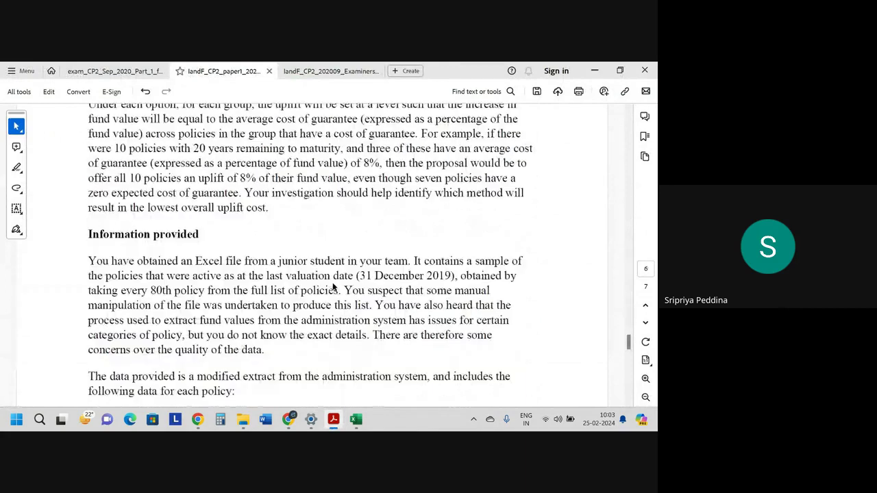
scroll(334, 287, down, 15)
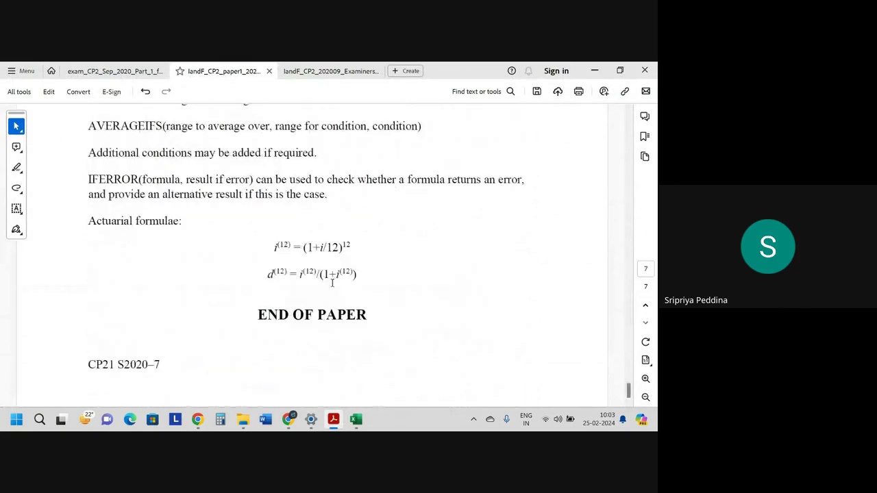
scroll(332, 283, up, 15)
scroll(332, 283, up, 10)
scroll(332, 283, up, 7)
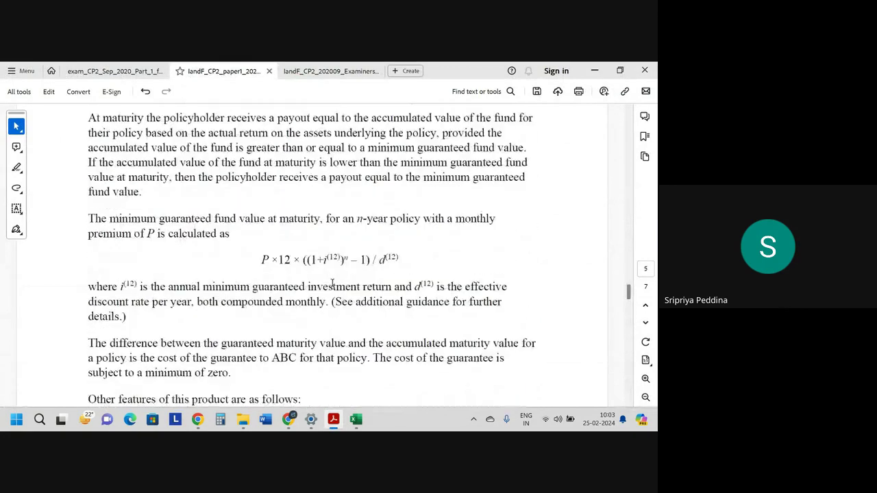
scroll(332, 283, down, 4)
scroll(332, 283, up, 2)
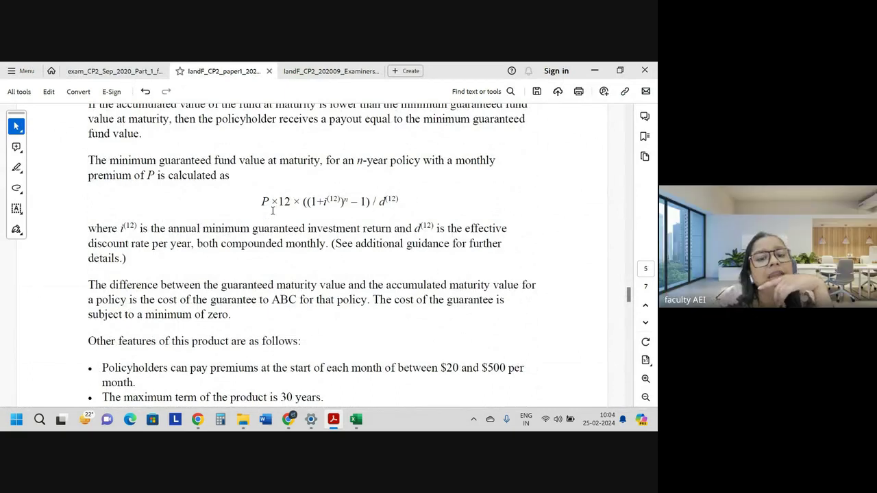
Select the formula's start and the n-year policy wording describing it.
drag(260, 202, 288, 202)
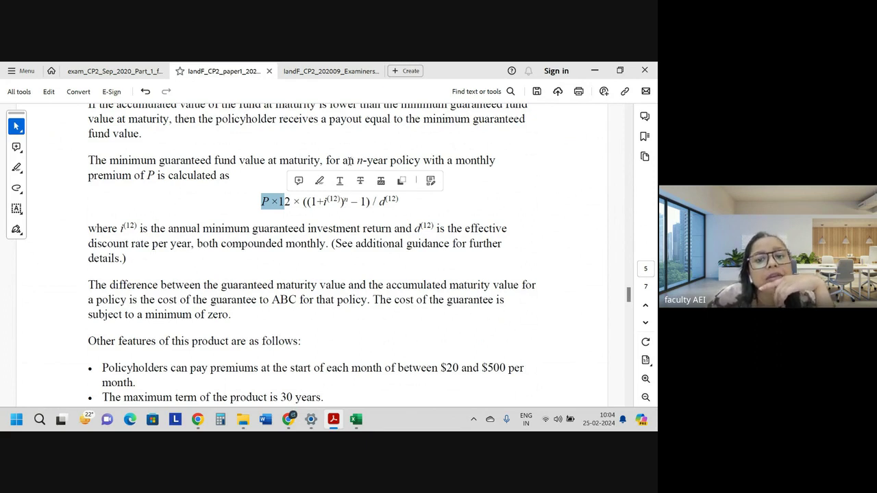
drag(343, 160, 453, 161)
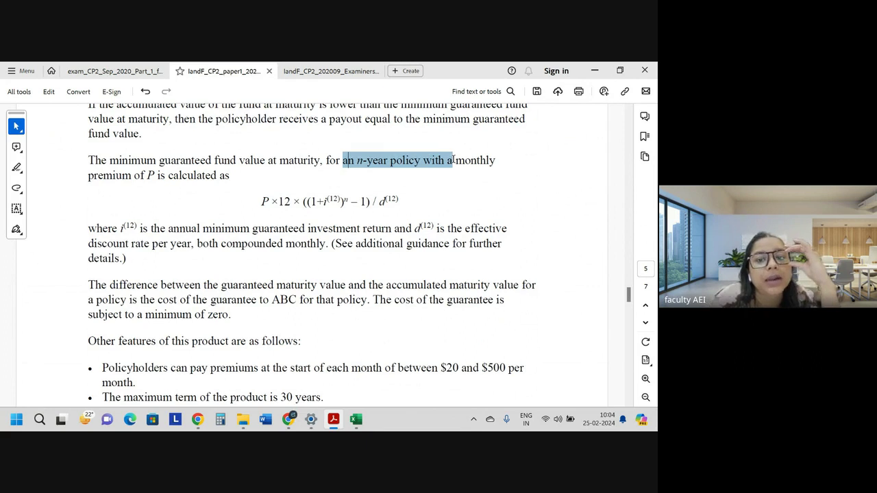
drag(452, 160, 452, 160)
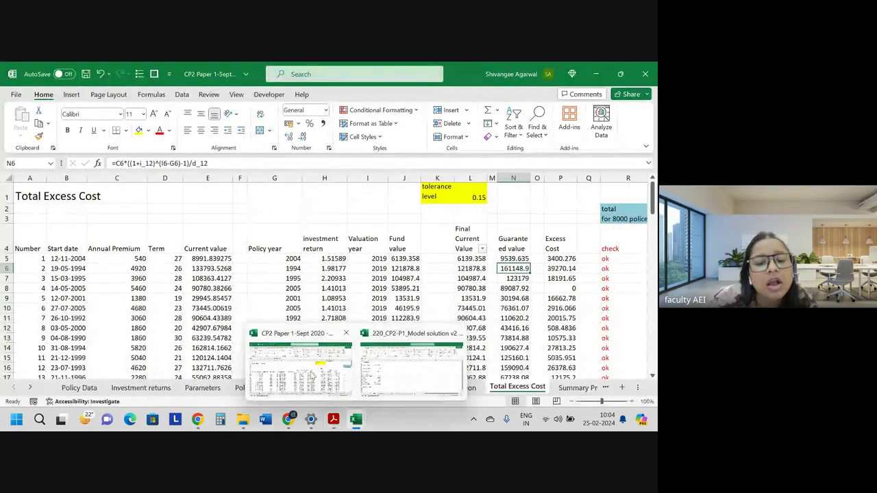
mouse_move(356, 419)
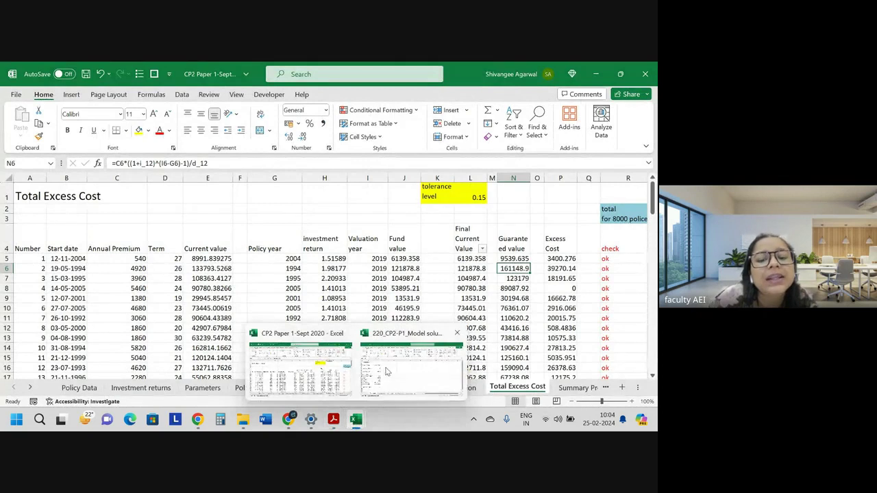
Switch to the model solution workbook and go to the Fund Value calcs sheet.
click(391, 376)
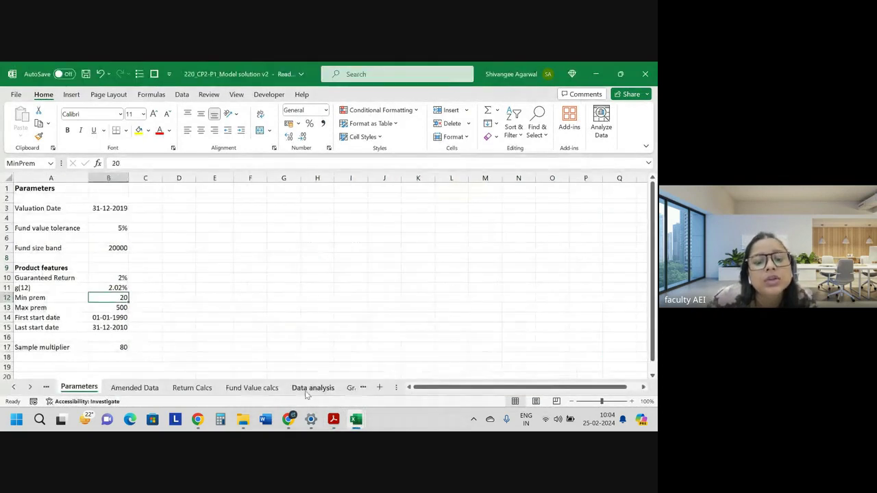
click(266, 390)
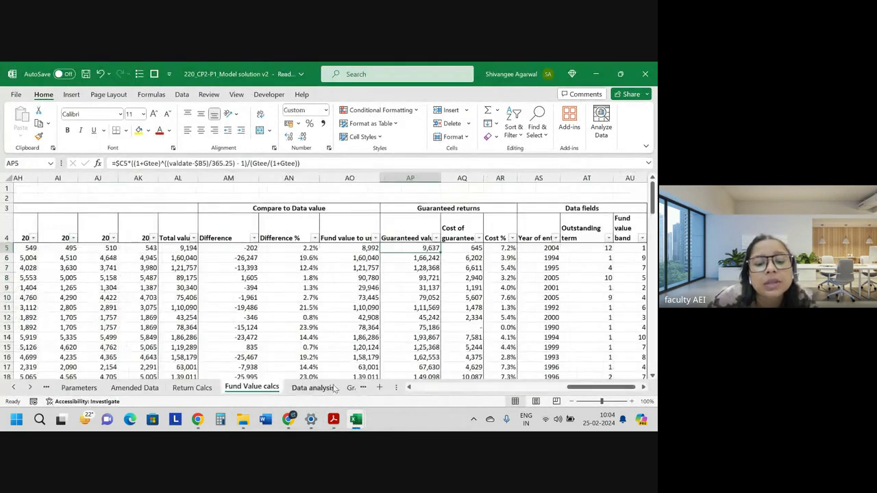
click(335, 389)
click(350, 388)
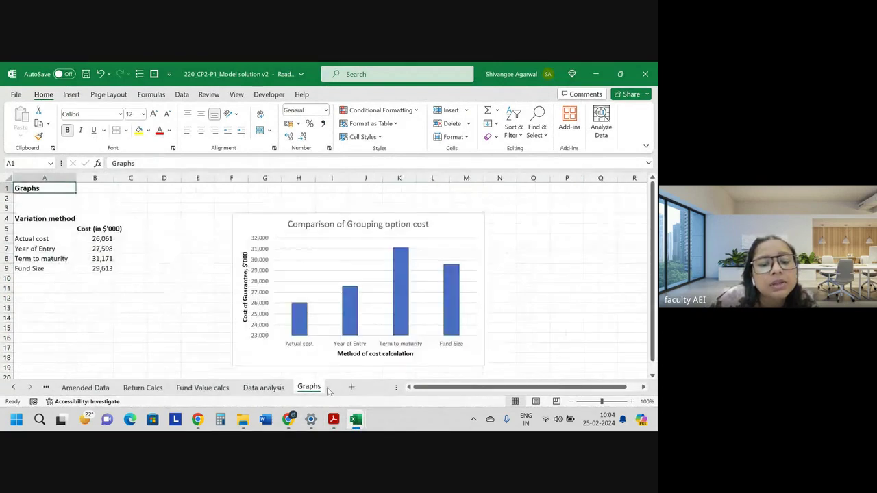
click(184, 390)
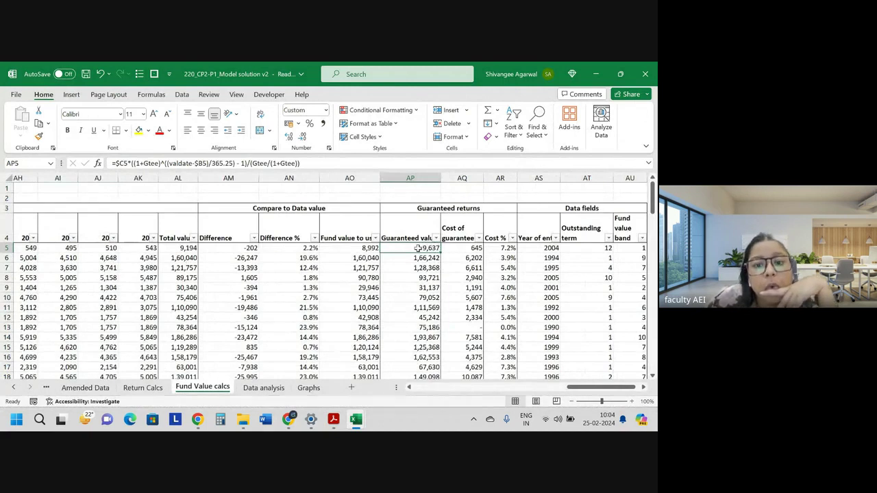
Examine AP5's formula, highlighting the 365.25 divisor and the (valdate-$B5) term.
double_click(418, 248)
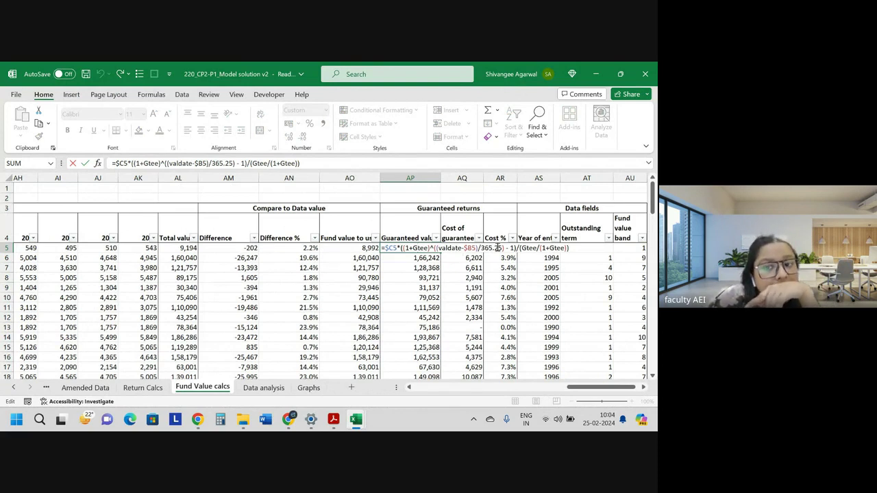
drag(503, 248, 436, 248)
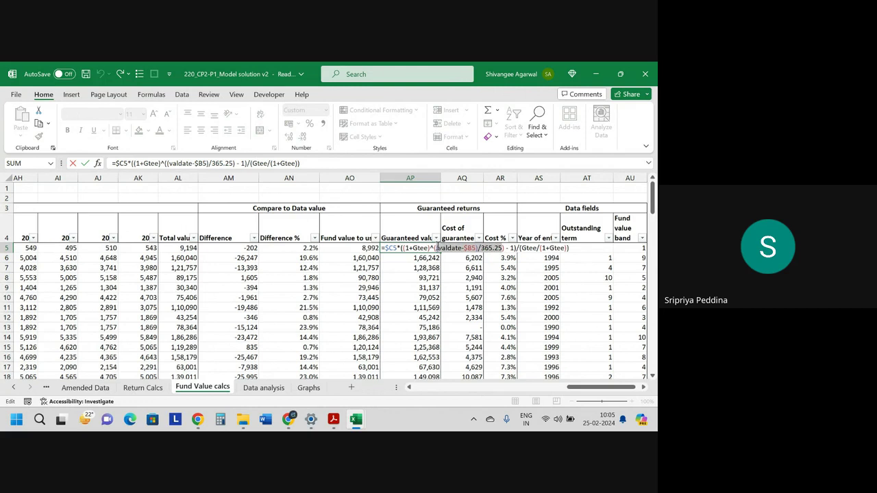
click(452, 248)
drag(483, 248, 437, 248)
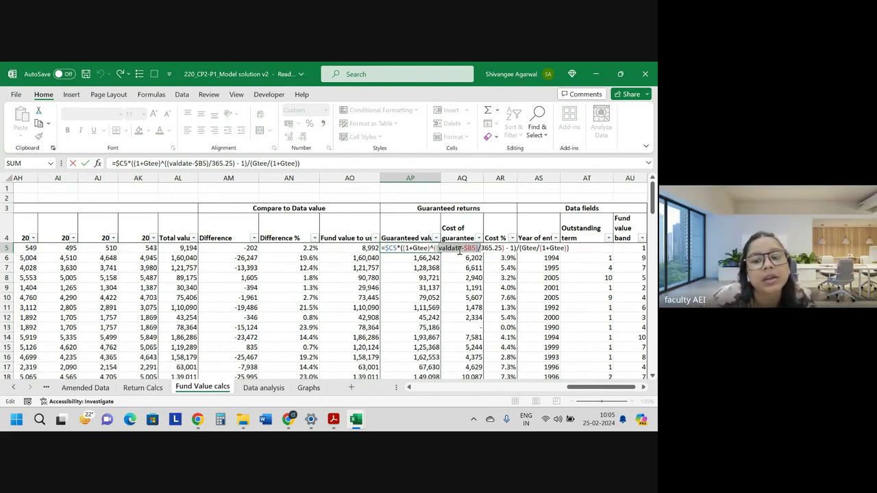
key(Escape)
Compare with the CP2 Paper workbook's guaranteed value formula in N5.
key(alt+Tab)
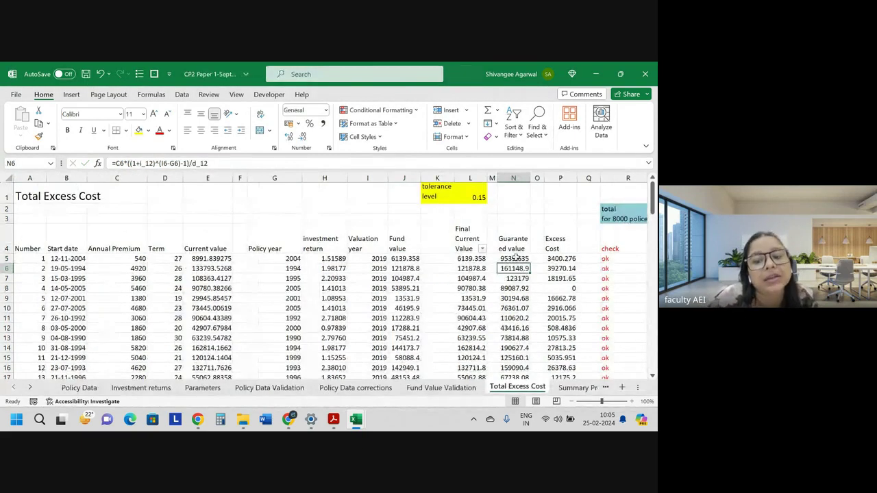
double_click(513, 259)
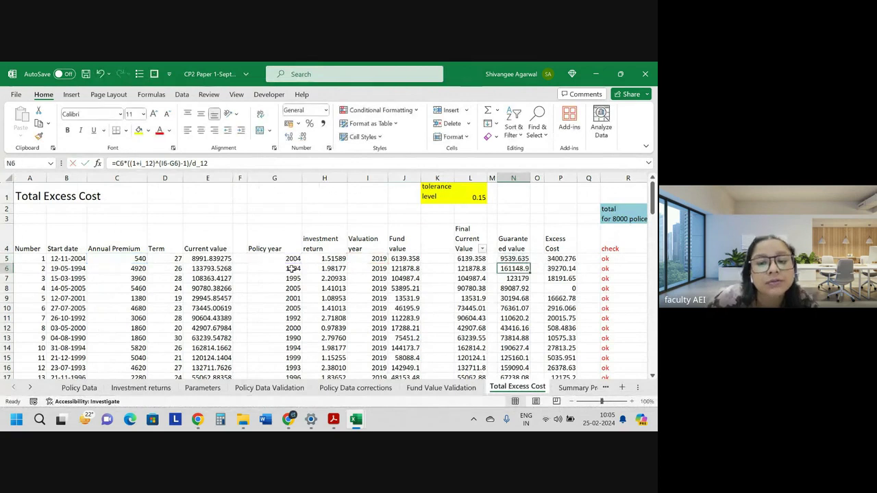
key(alt+Tab)
Re-examine AP5's formula, highlighting the valdate minus start date part, without changing it.
double_click(421, 248)
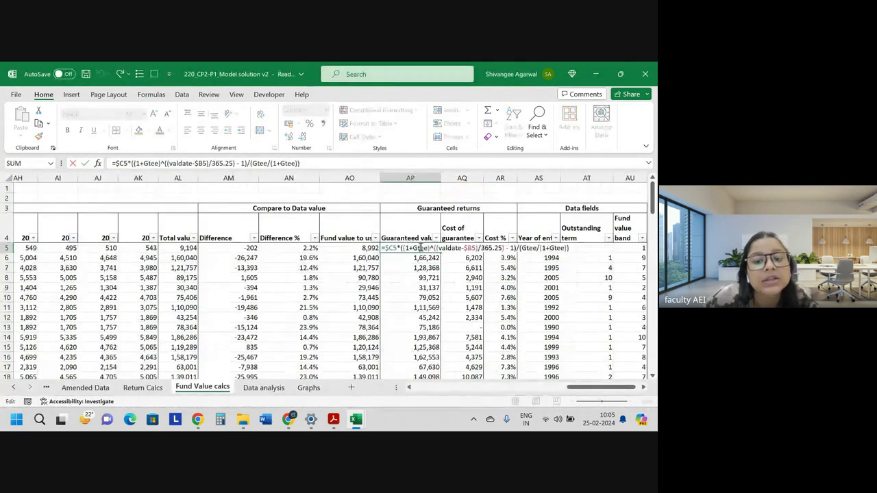
scroll(281, 237, left, 5)
scroll(280, 238, left, 5)
scroll(280, 238, left, 5)
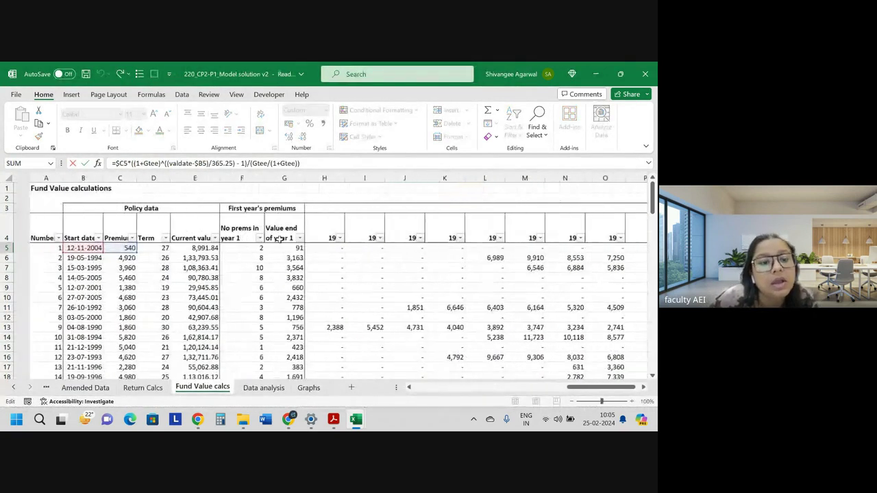
scroll(280, 238, right, 1)
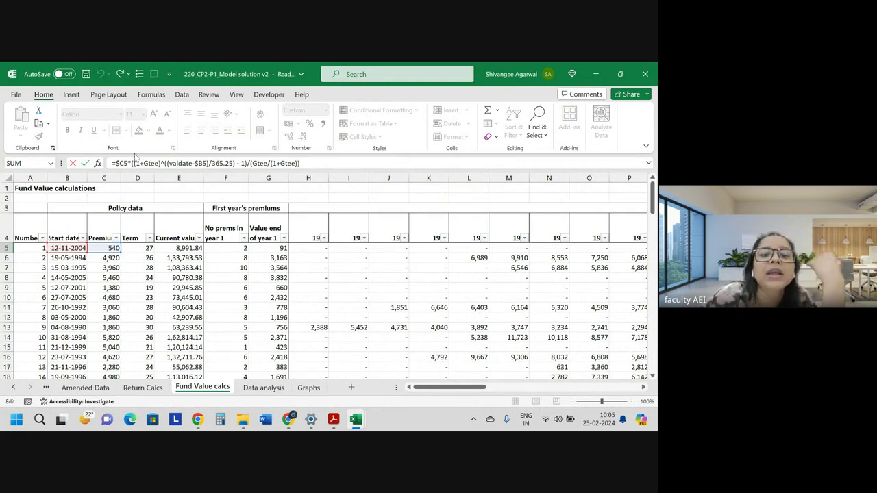
drag(234, 163, 169, 164)
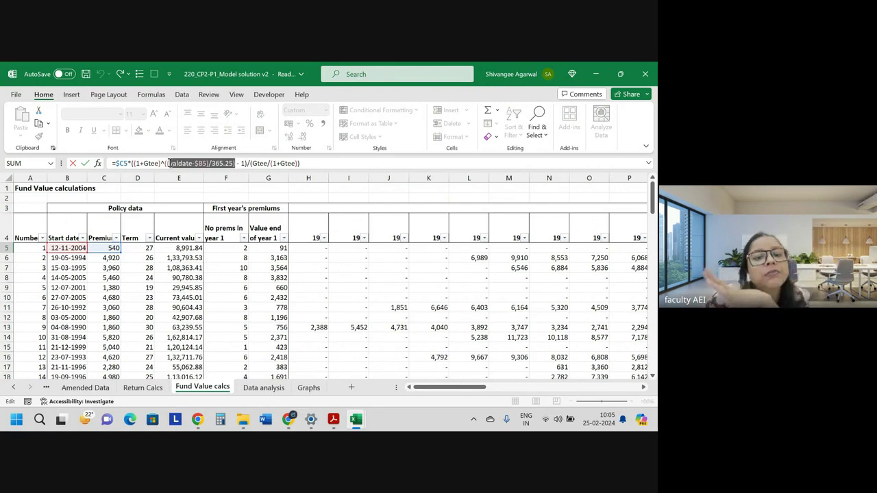
scroll(330, 218, right, 3)
scroll(330, 218, right, 3)
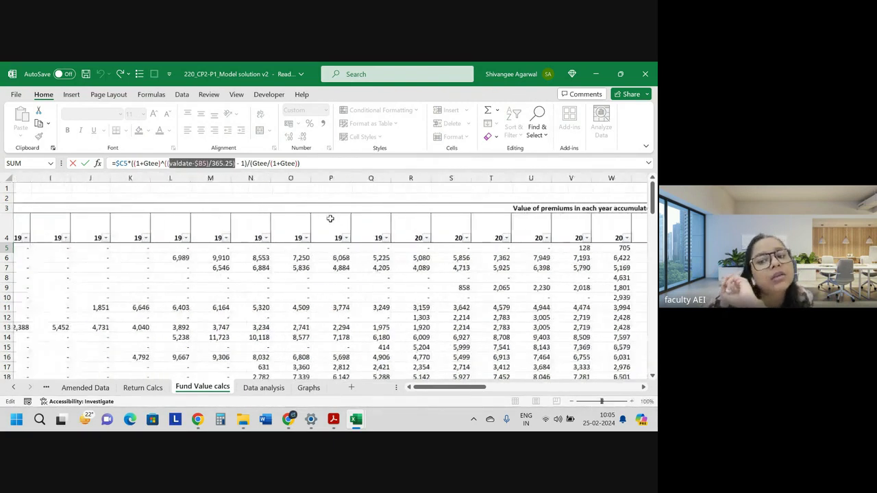
scroll(330, 218, right, 3)
scroll(331, 218, right, 2)
scroll(330, 218, right, 2)
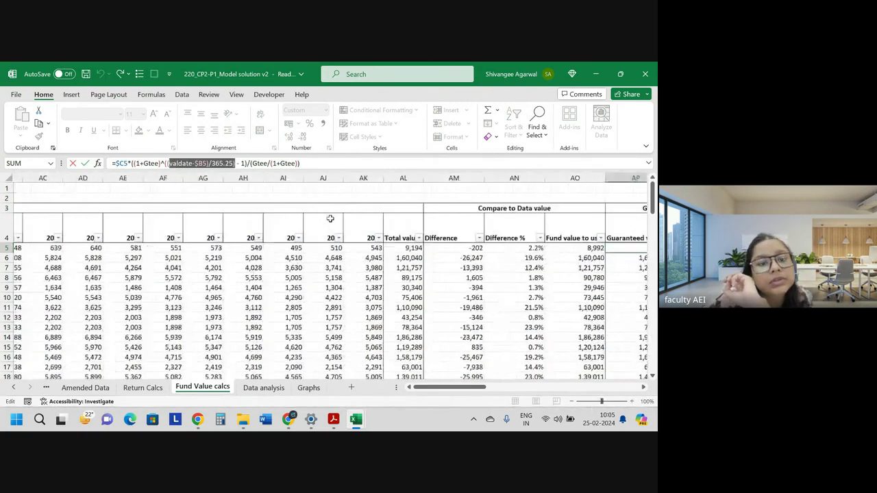
scroll(330, 218, right, 5)
scroll(330, 218, left, 3)
scroll(330, 218, left, 1)
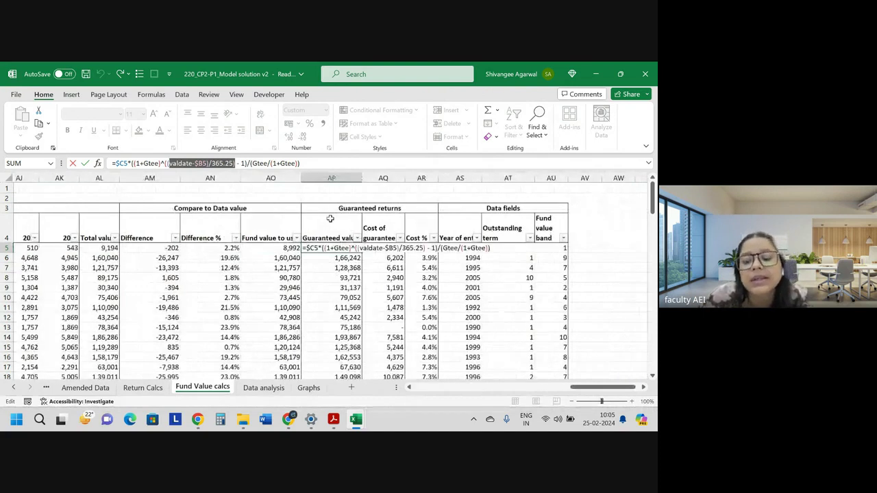
key(Escape)
Build a valdate minus start date test formula in AP1, formatted as a plain number.
click(339, 187)
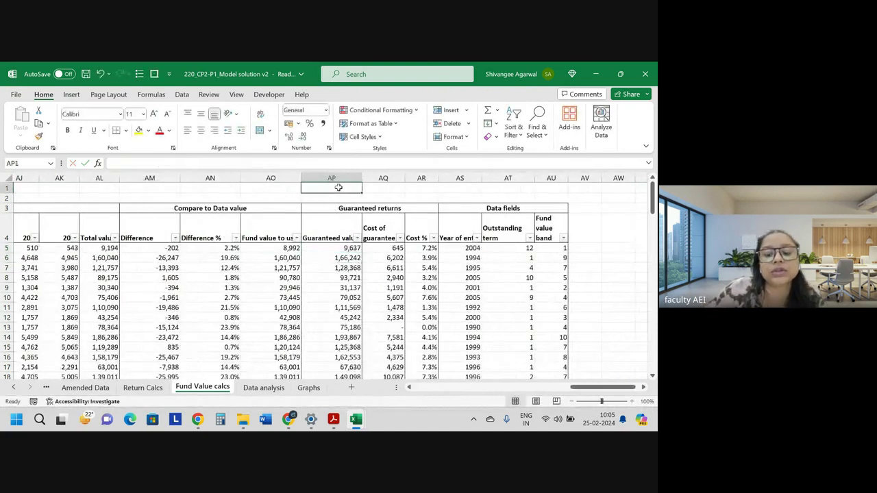
text(=va)
key(Tab)
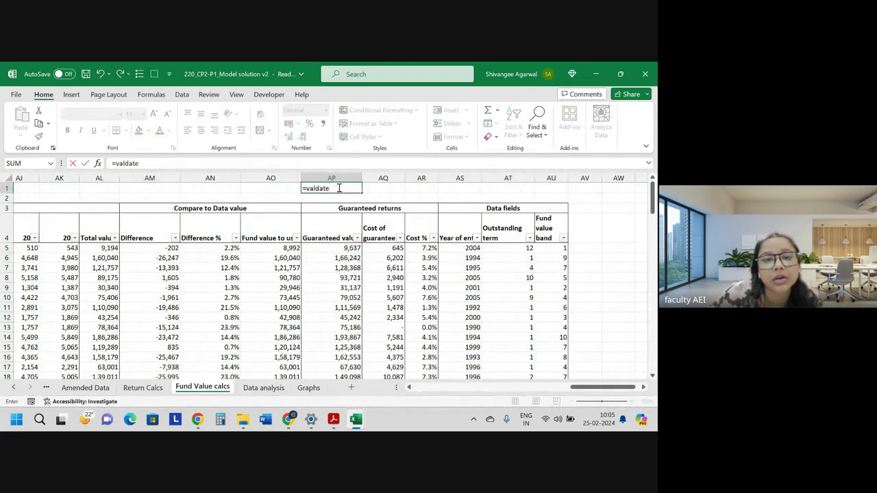
key(ctrl+Home)
key(Down)
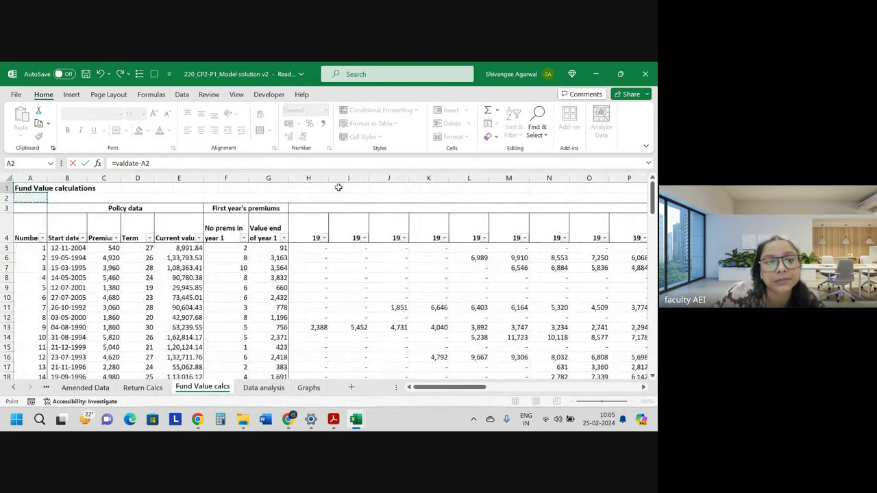
key(Down)
key(Down)
key(Down)
key(Down)
key(Right)
key(Return)
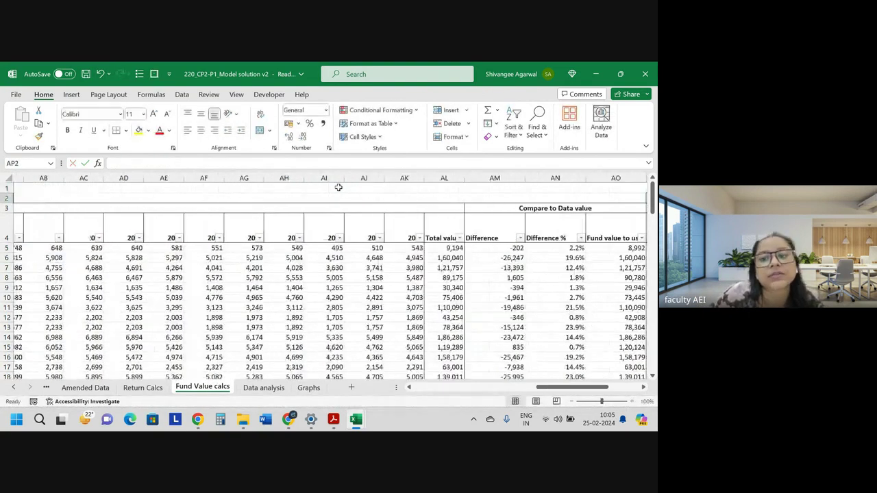
key(Up)
key(Right)
key(Right)
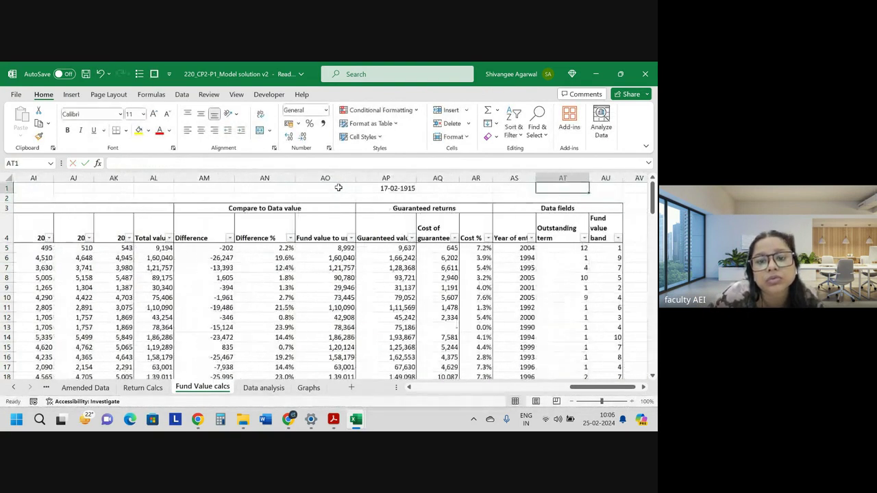
key(Left)
key(Left)
key(Left)
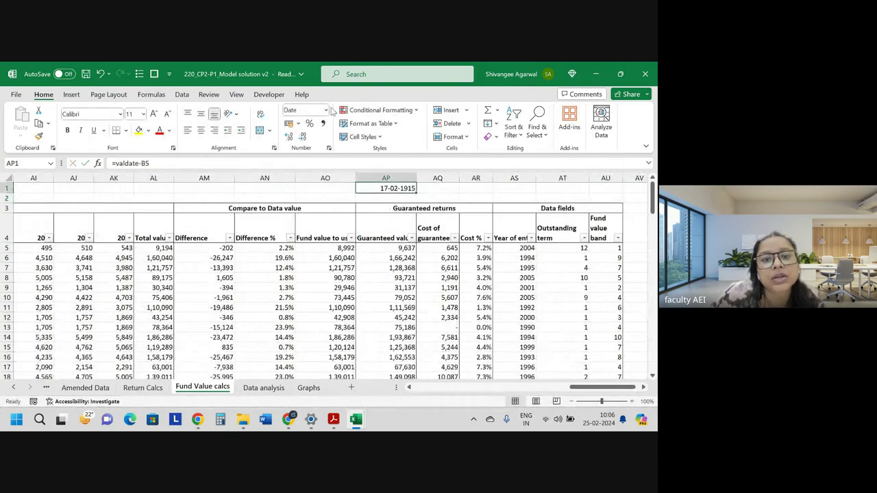
click(326, 111)
click(318, 148)
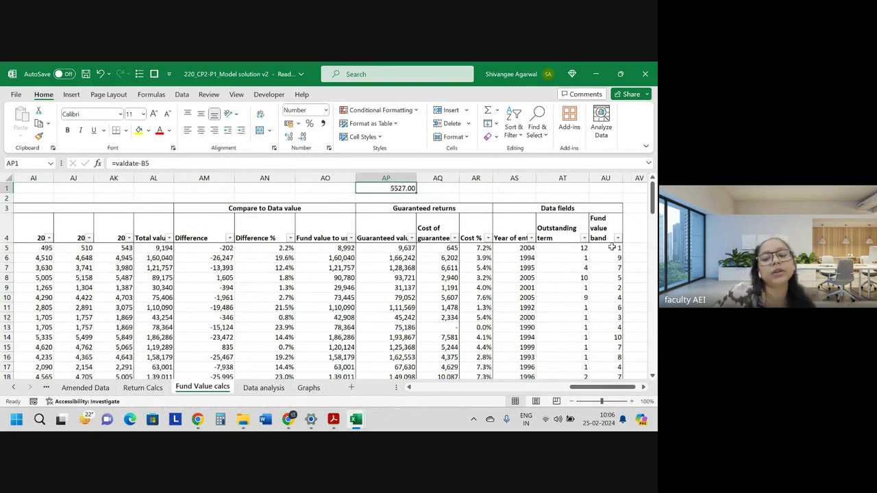
Convert AP1's day count to years with =AP1/365.25 in AQ1, then recheck the guaranteed value formula.
key(Page_Down)
key(Right)
key(Page_Up)
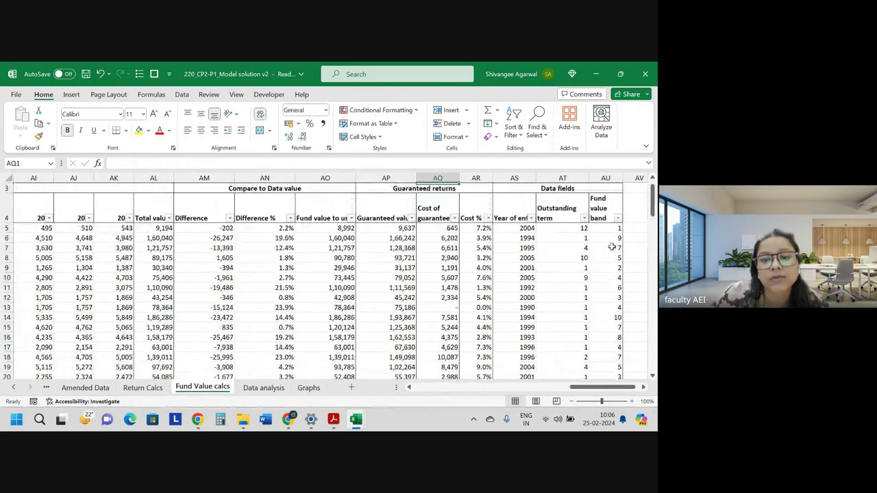
text(=)
key(Left)
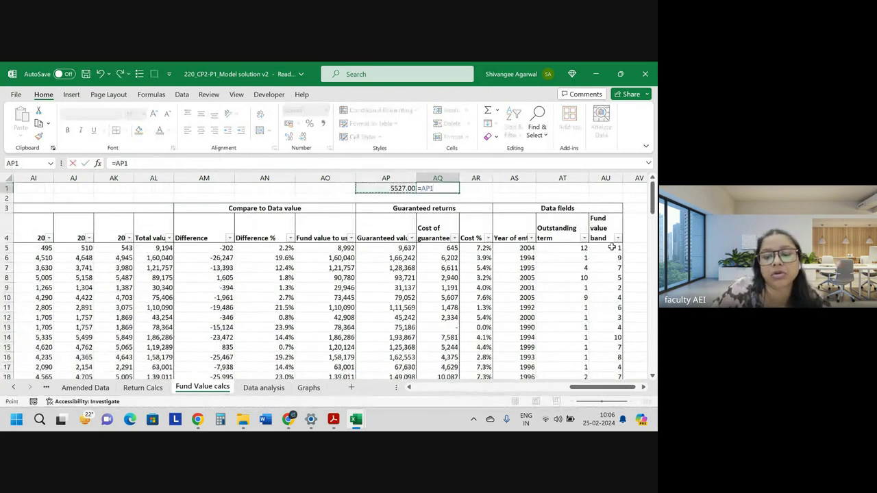
text(/365.2)
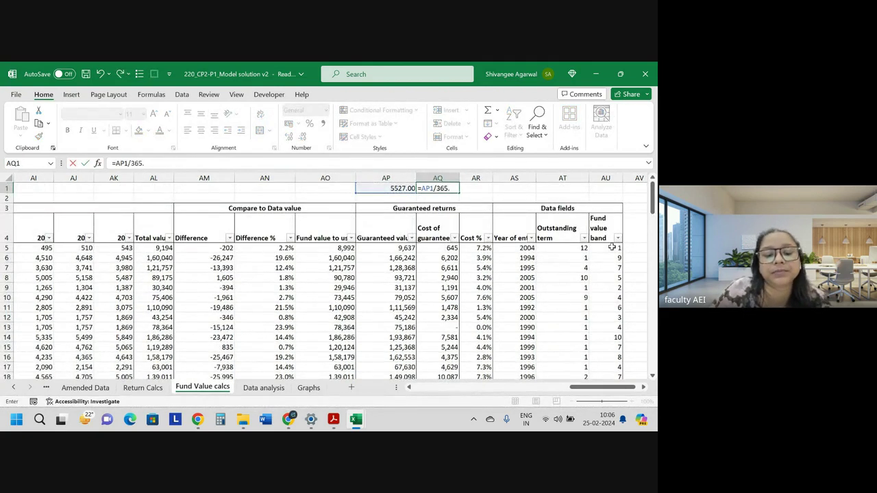
text(5\)
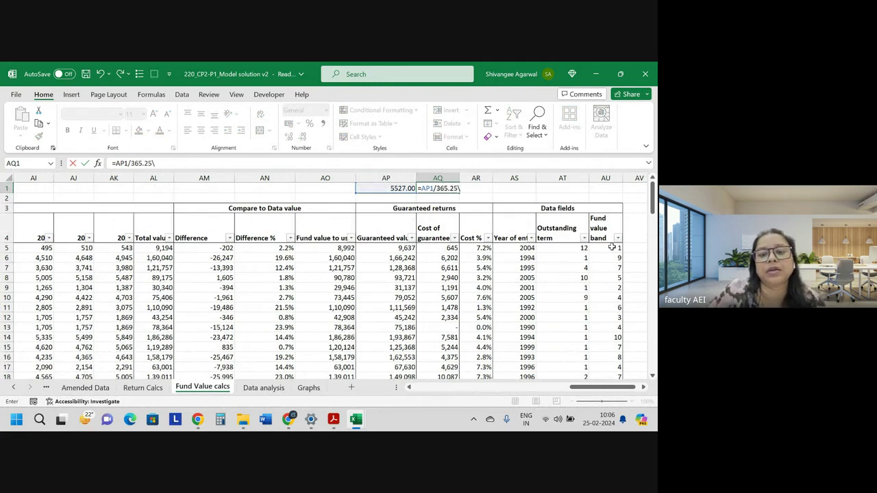
key(ctrl+Return)
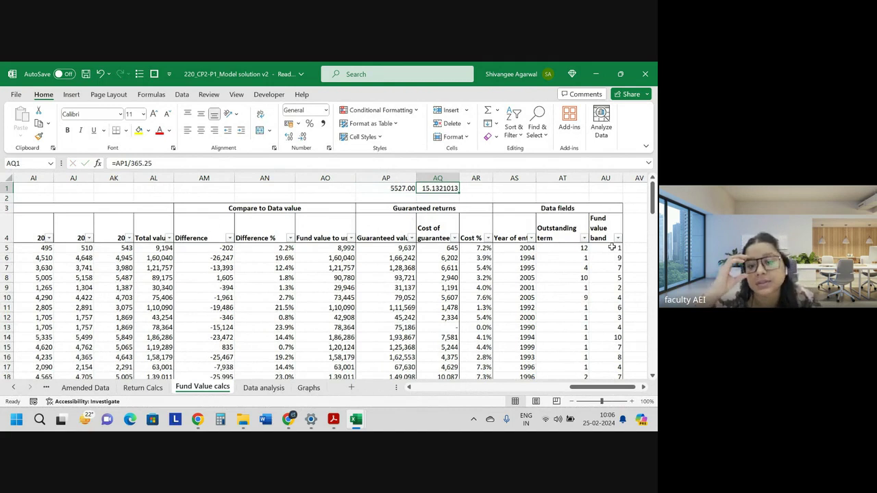
double_click(402, 250)
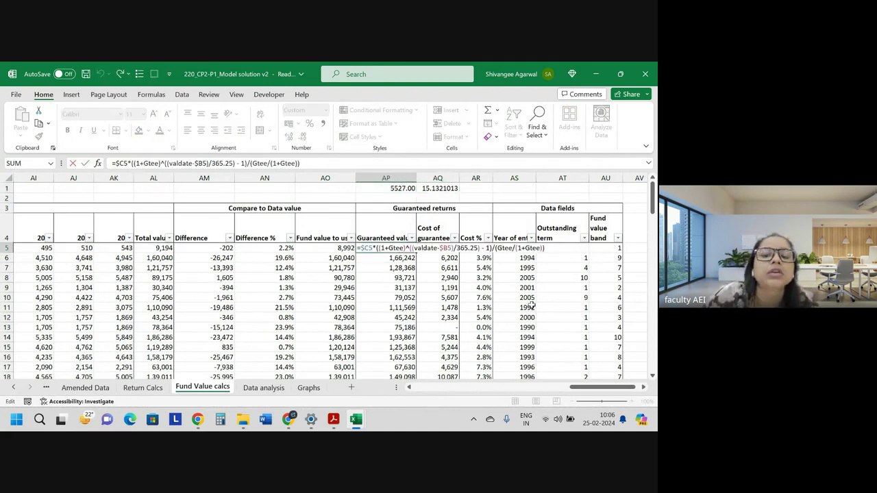
key(ctrl+Return)
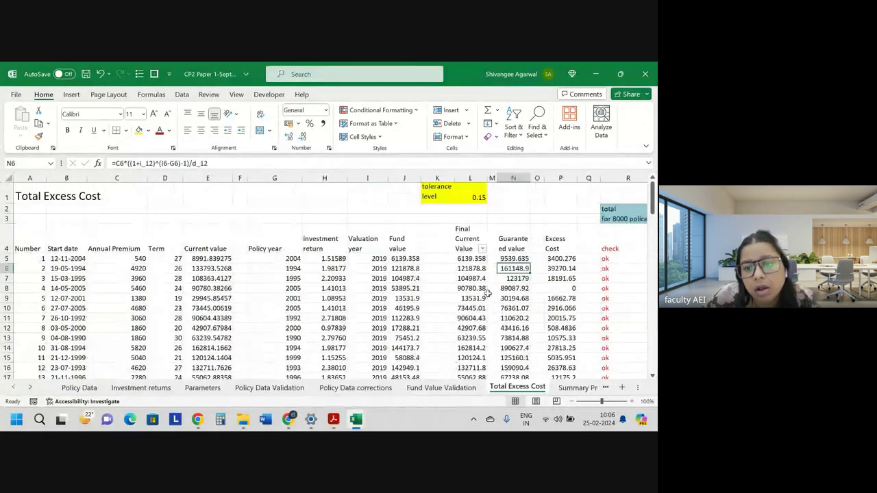
View P5's =MAX(N5-L5,0) excess cost formula and R5's =IF(P5>N5,"check","ok") check.
double_click(561, 258)
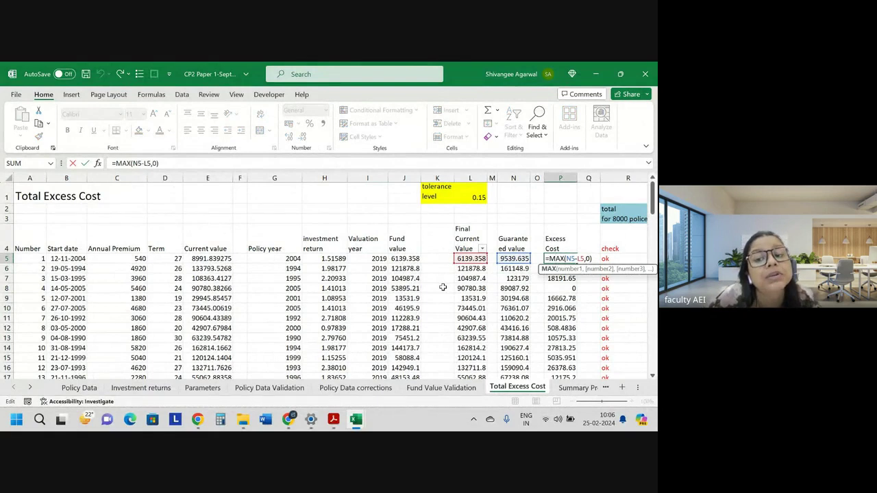
key(Return)
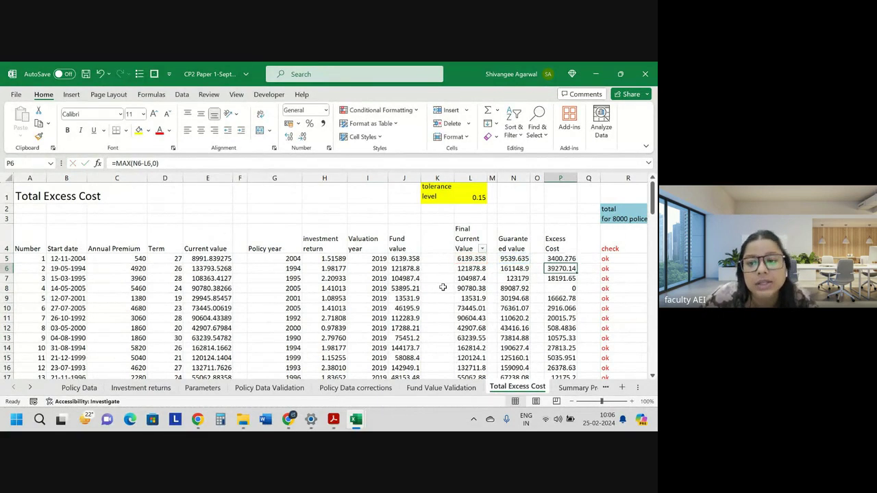
scroll(581, 282, right, 2)
scroll(581, 283, right, 2)
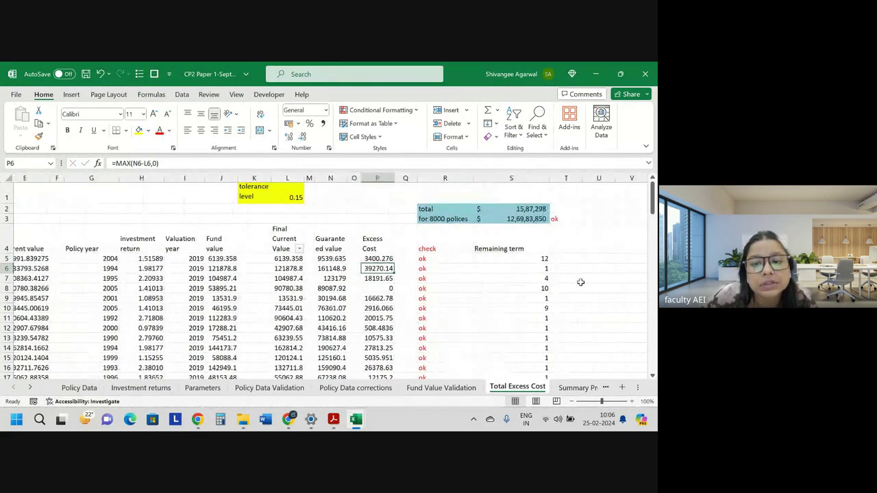
double_click(444, 258)
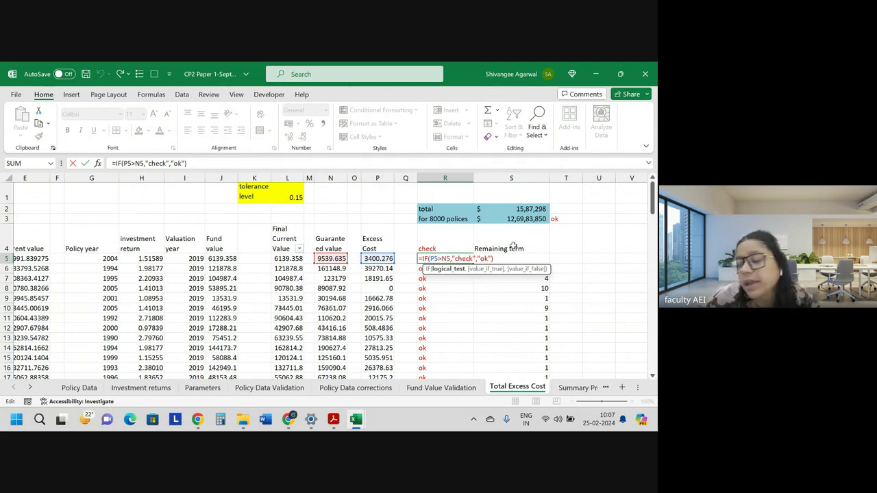
key(Return)
scroll(492, 273, down, 3)
scroll(491, 273, down, 3)
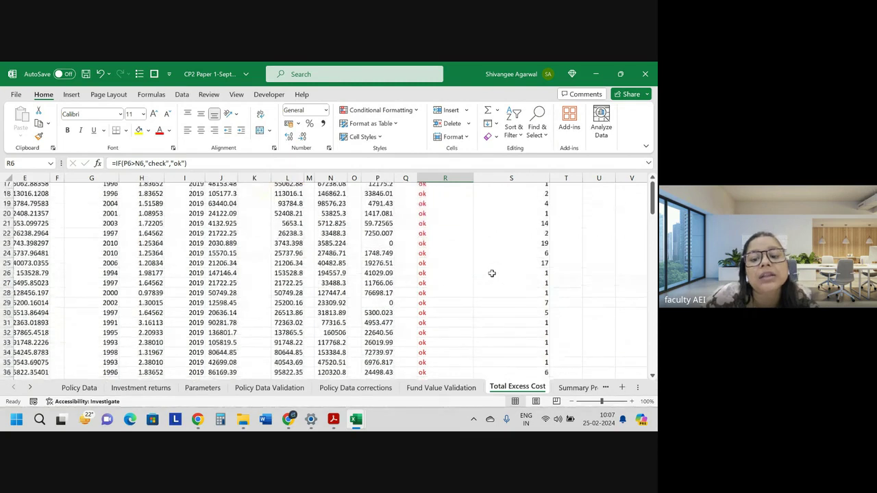
scroll(491, 273, up, 6)
key(alt+Tab)
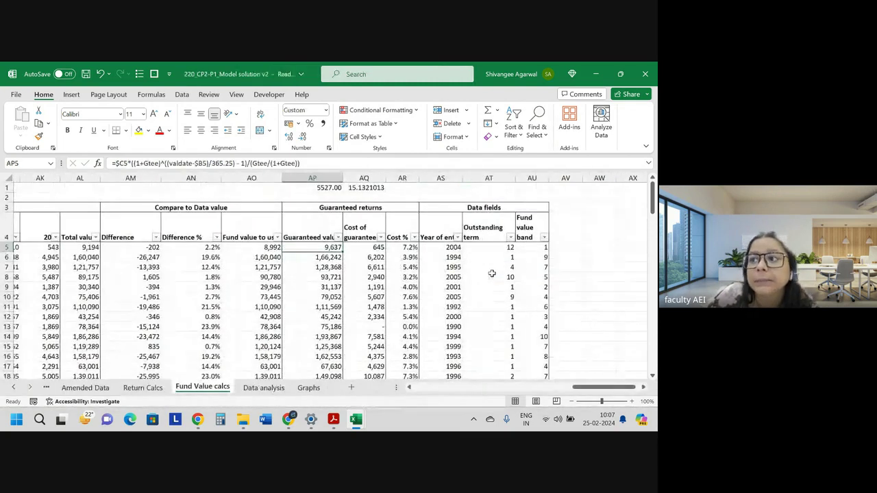
scroll(492, 273, down, 10)
scroll(491, 274, down, 10)
scroll(492, 273, down, 10)
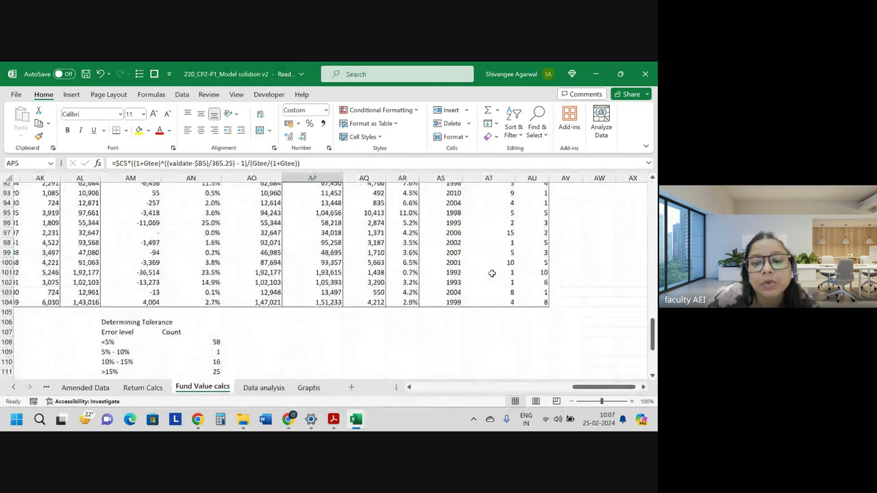
scroll(491, 274, down, 3)
scroll(492, 273, up, 20)
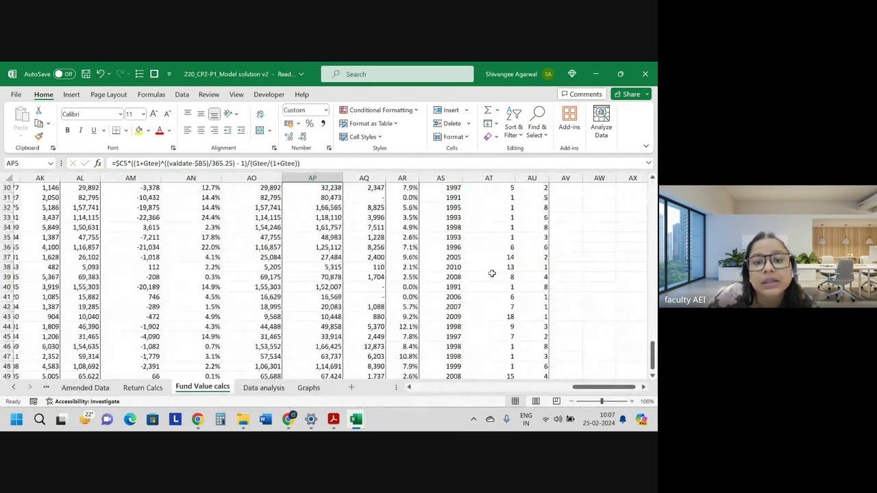
scroll(492, 273, up, 10)
key(alt+Tab)
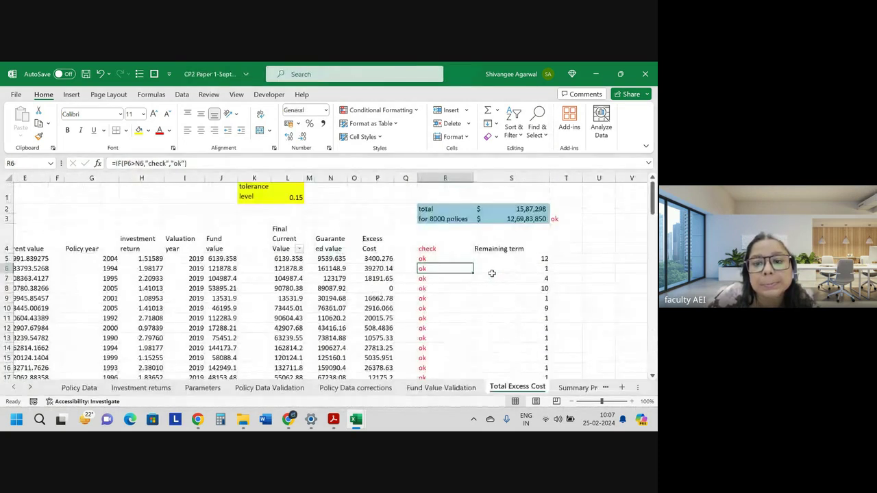
click(445, 259)
click(449, 294)
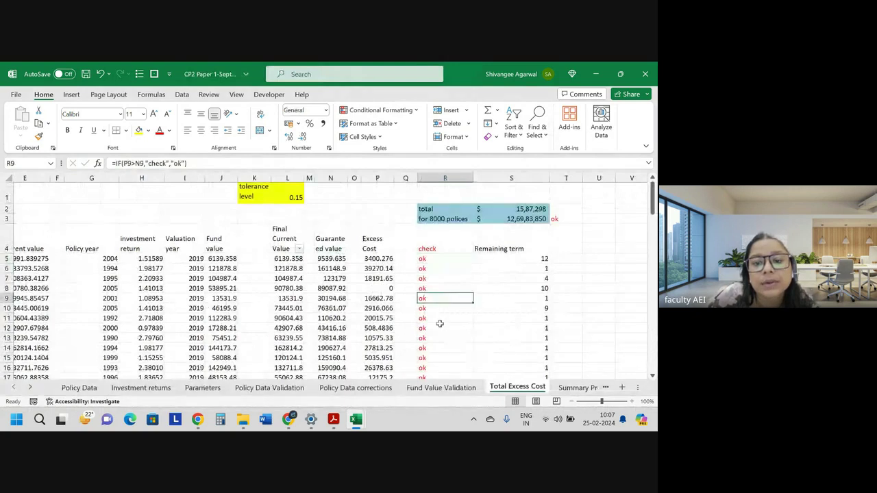
click(440, 324)
click(445, 278)
scroll(471, 301, down, 5)
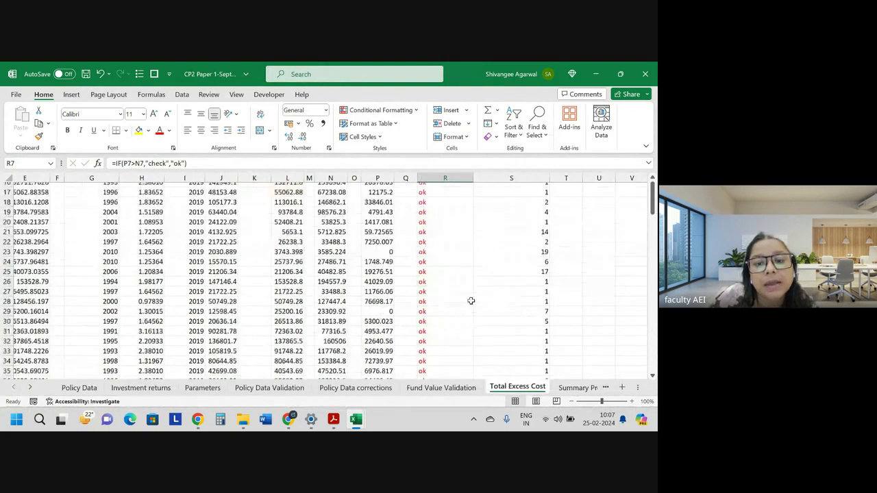
scroll(471, 300, down, 4)
scroll(471, 301, down, 5)
scroll(471, 301, down, 8)
scroll(471, 301, down, 7)
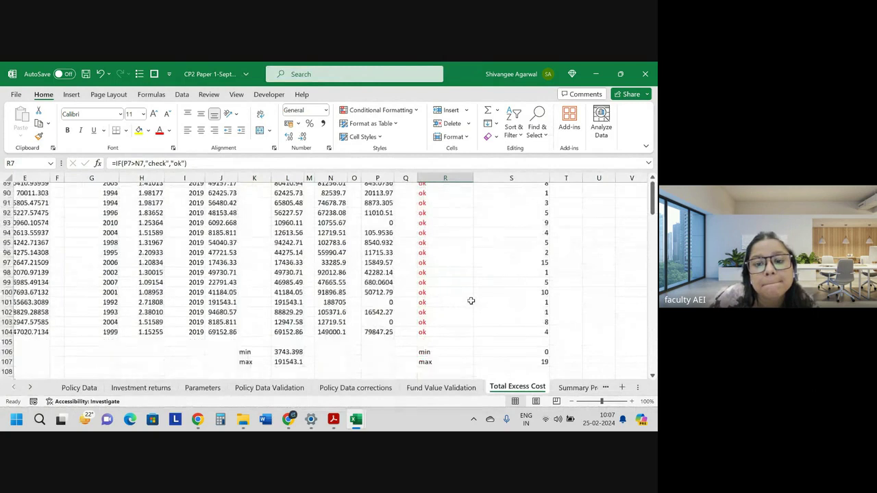
scroll(471, 301, down, 1)
scroll(471, 301, up, 10)
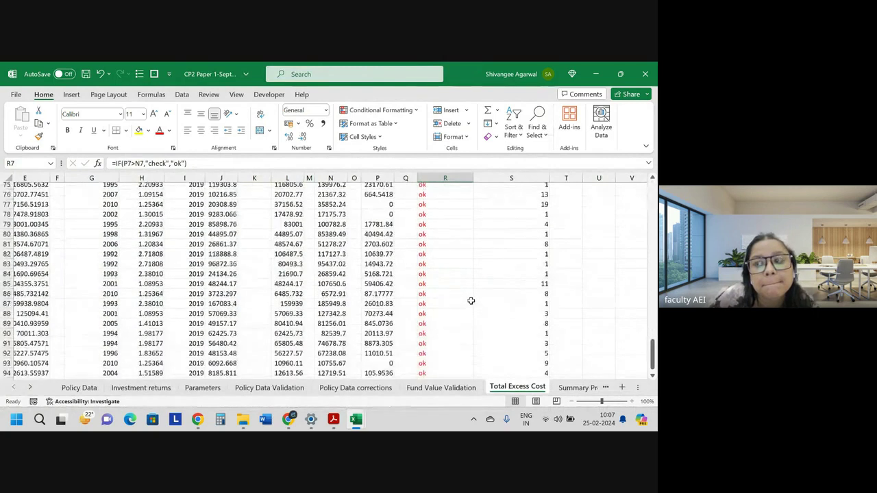
scroll(470, 301, up, 20)
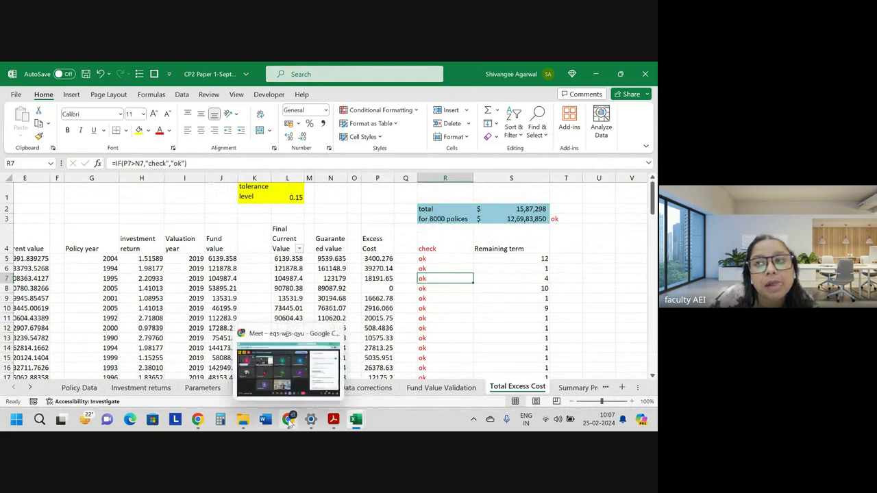
click(289, 420)
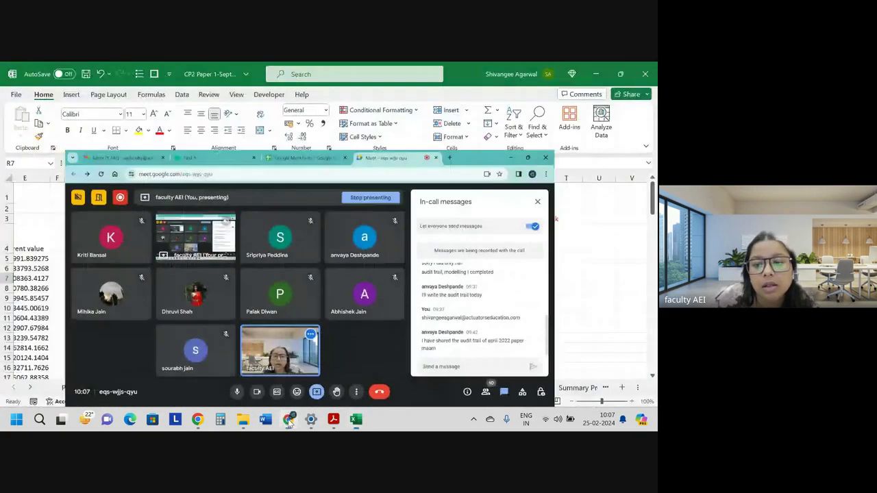
click(289, 419)
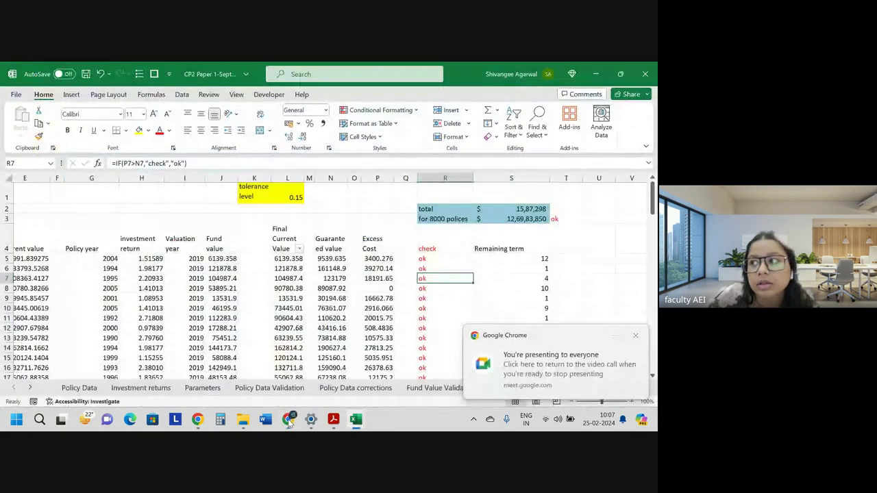
click(637, 337)
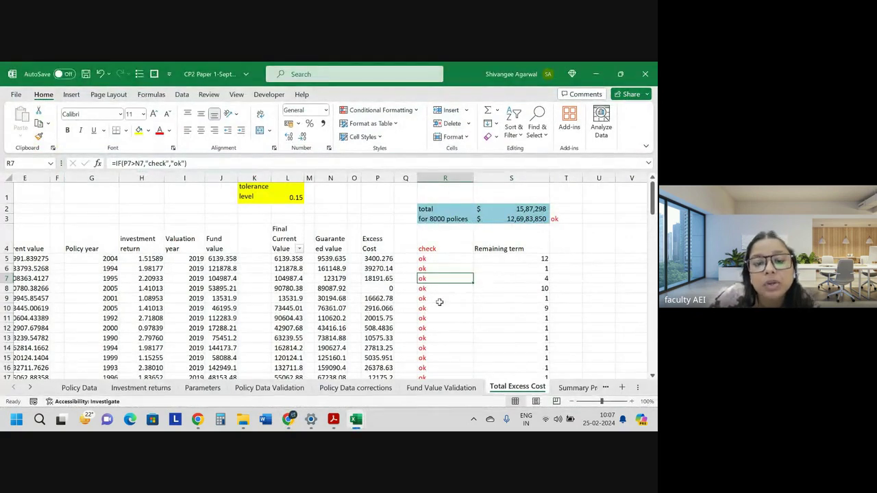
key(alt+Tab)
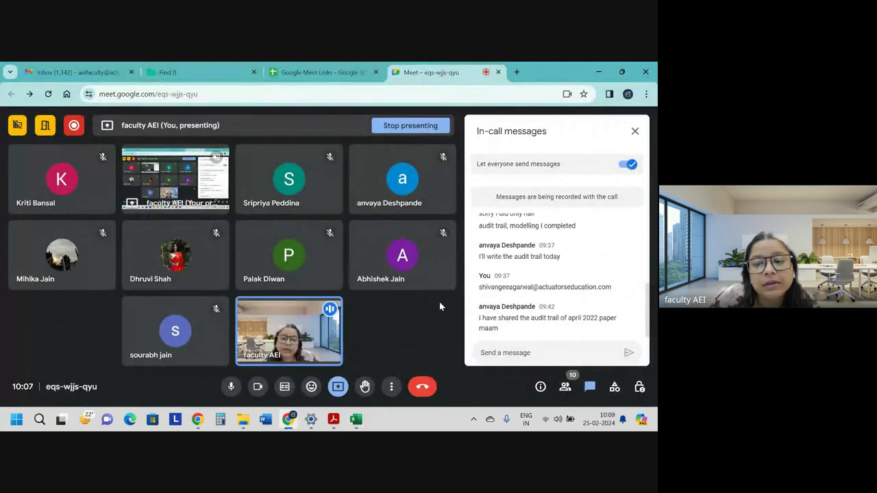
key(alt+Tab)
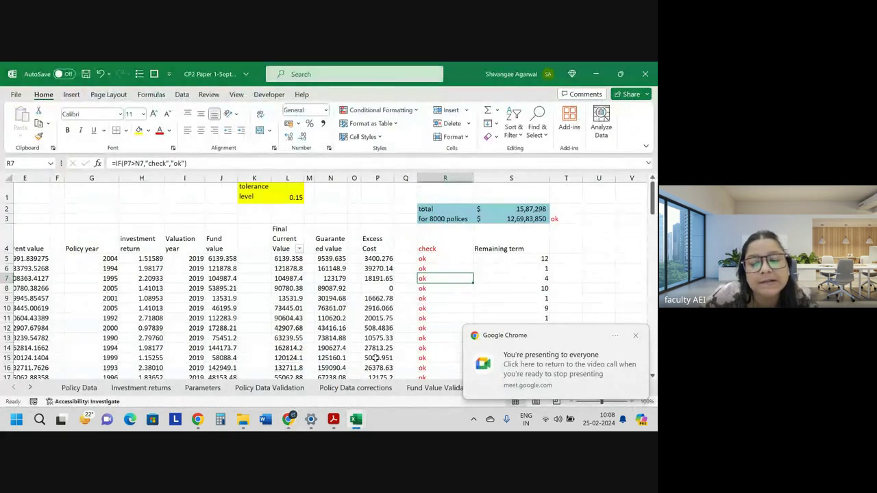
click(636, 336)
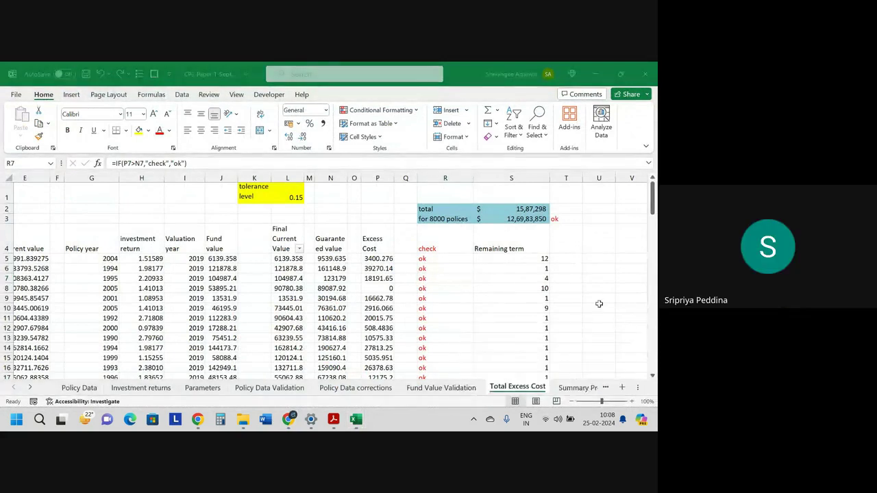
key(alt+Tab)
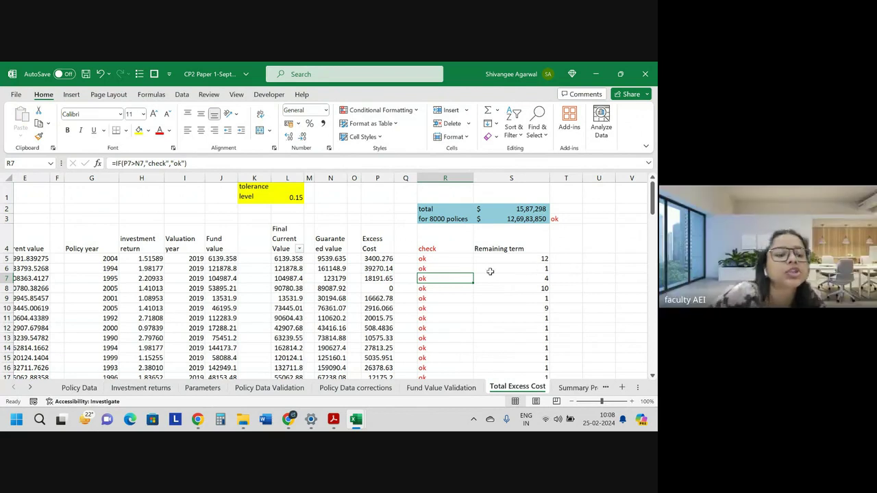
key(alt+Tab)
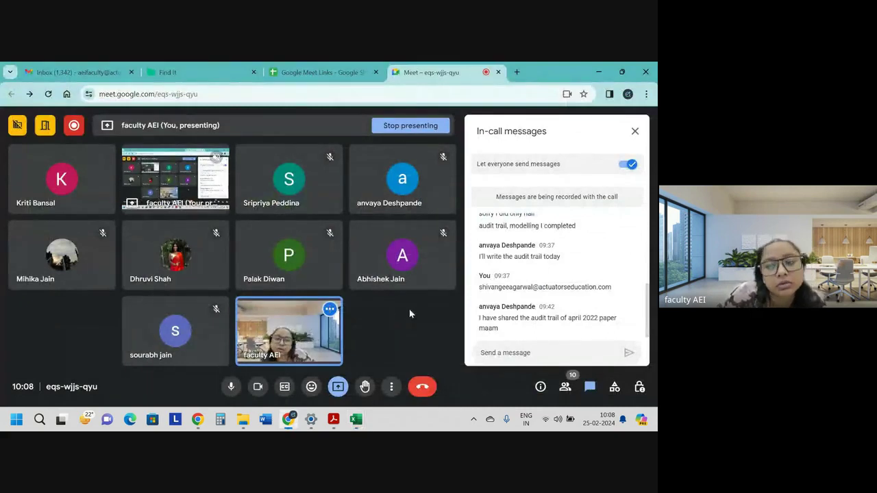
mouse_move(288, 180)
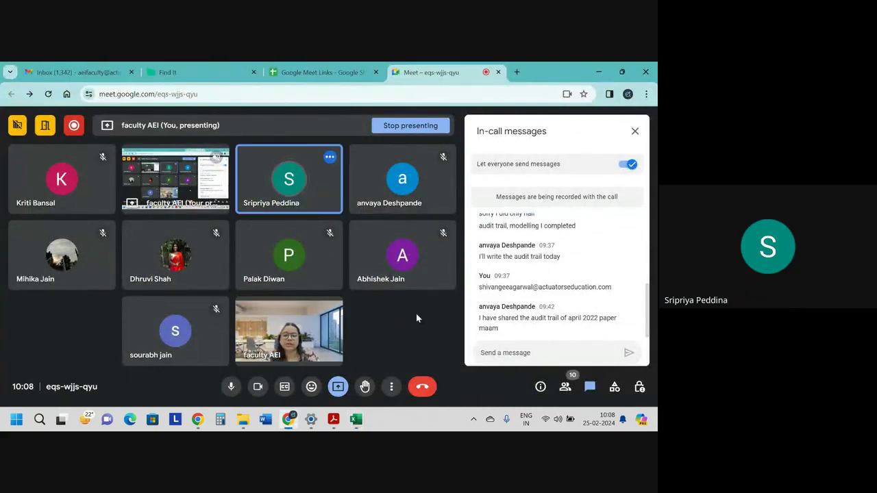
key(alt+Tab)
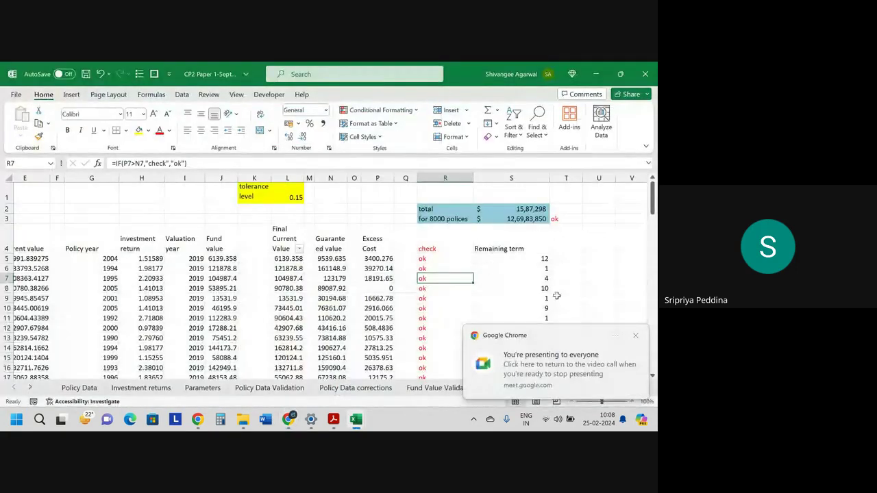
click(637, 337)
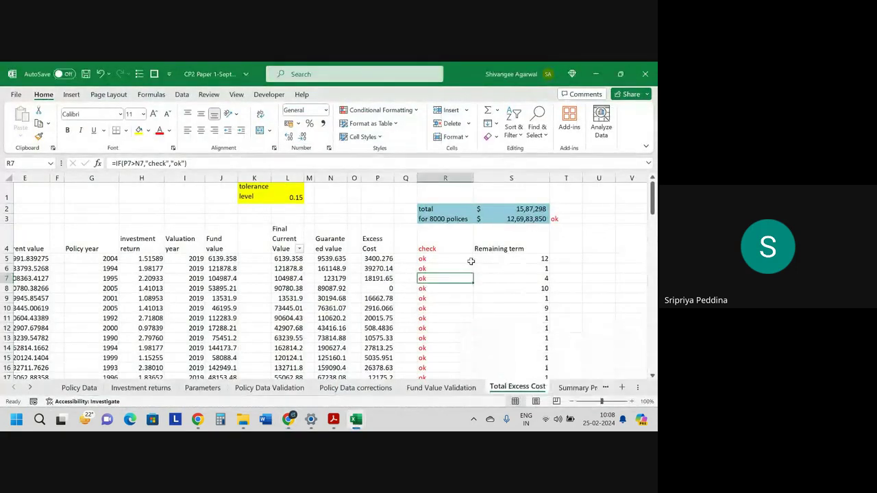
click(442, 268)
click(432, 258)
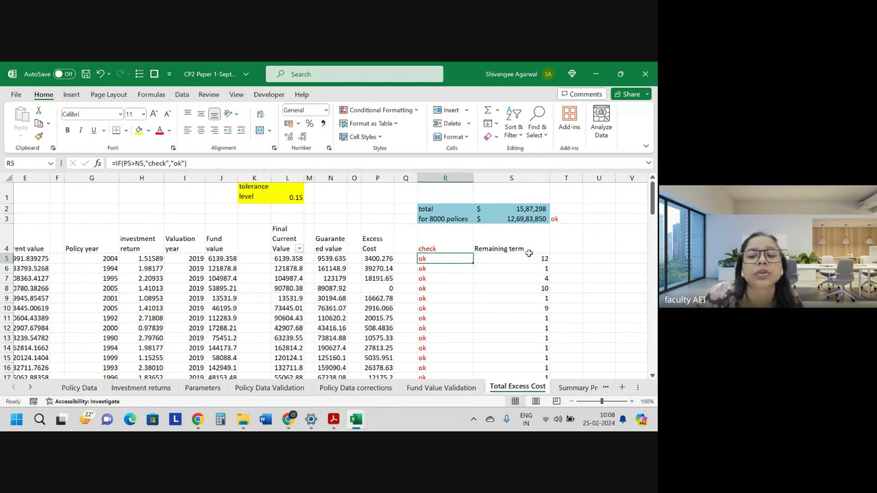
Check the total excess cost SUM (15,87,298), then confirm S3's 8000-policies total formula.
double_click(519, 208)
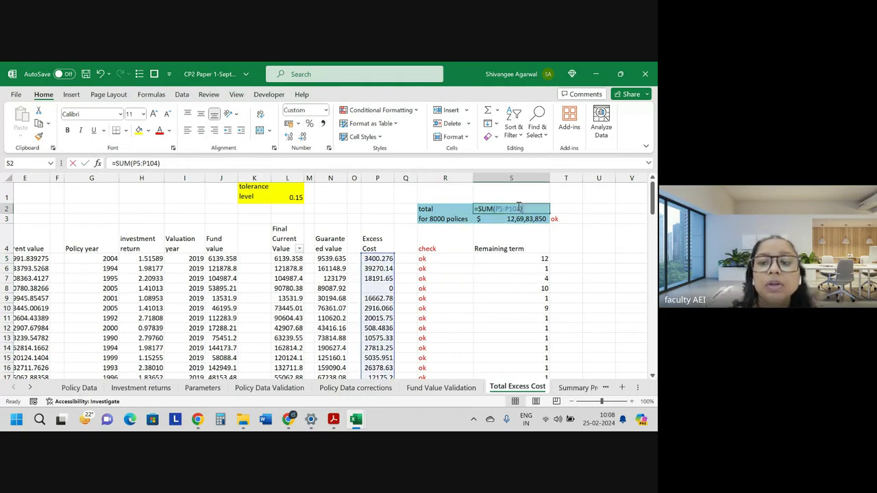
key(Return)
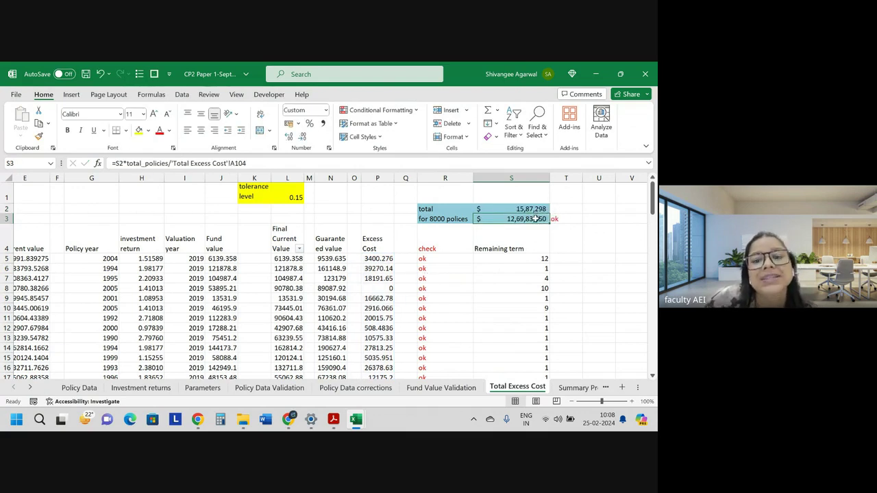
double_click(539, 218)
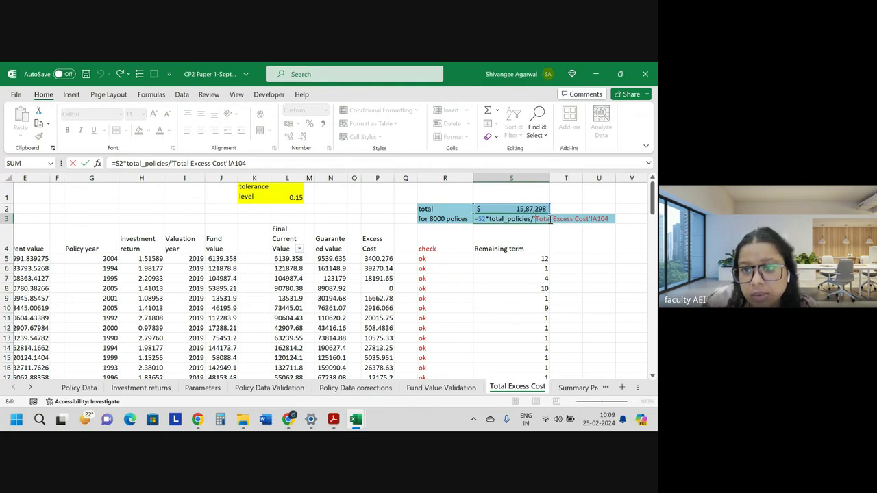
drag(551, 219, 605, 221)
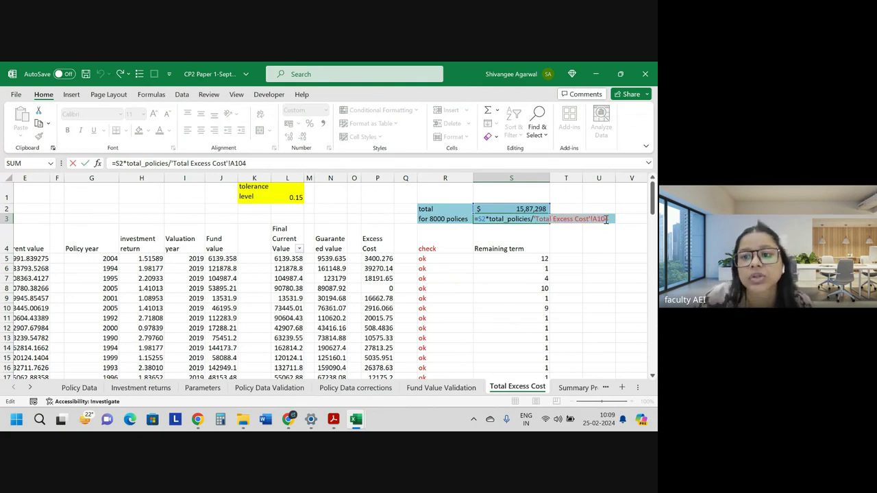
key(Return)
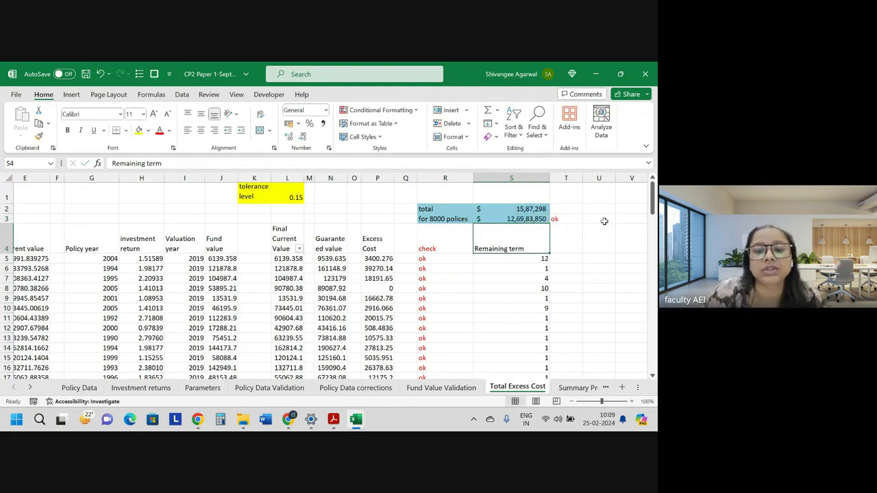
Check the end of the remaining-term column and its min/max summary, then return to S3.
key(ctrl+Down)
key(Down)
key(Down)
key(Down)
key(Down)
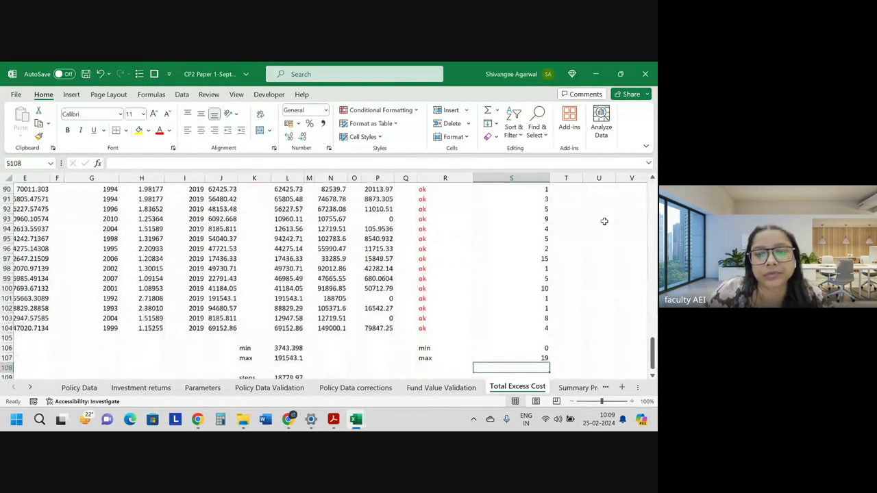
key(Down)
key(Left)
key(Up)
key(Up)
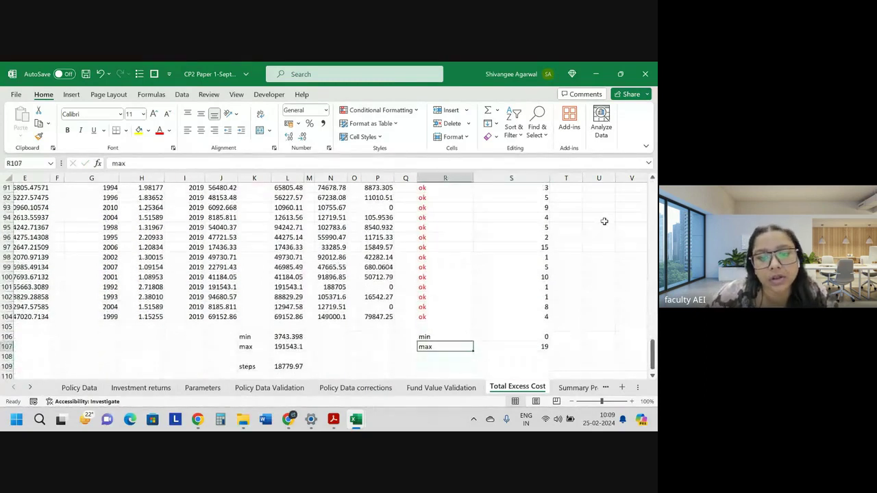
key(Up)
key(Right)
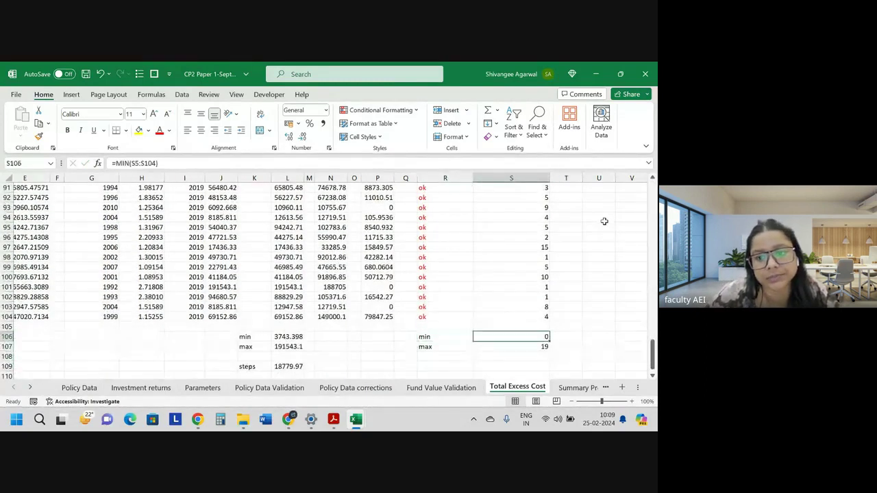
key(ctrl+Up)
key(ctrl+Up)
key(Down)
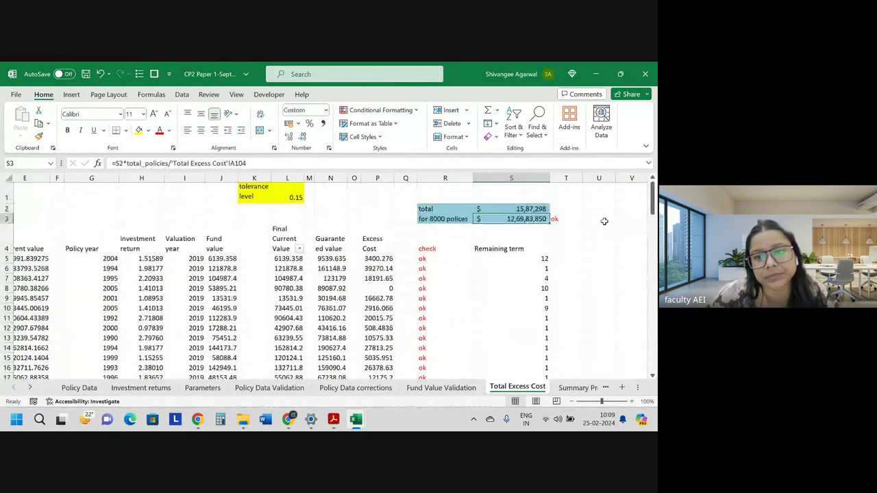
key(Down)
key(Up)
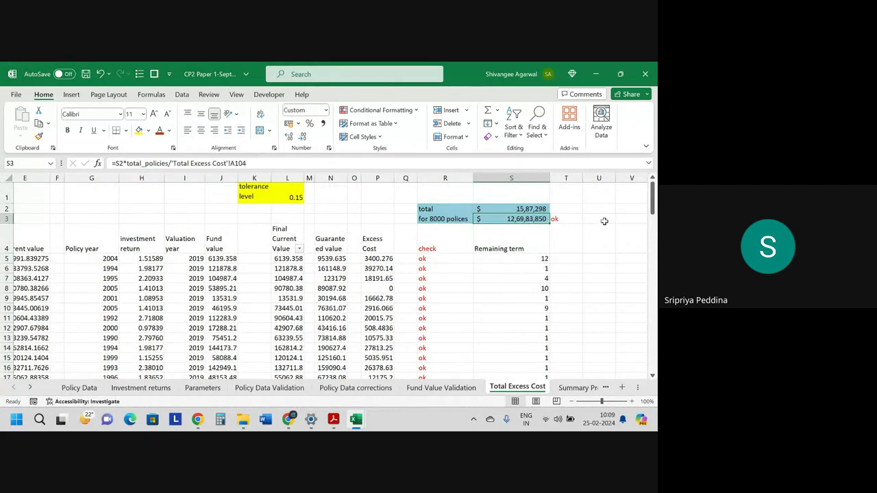
Jump to the last policy row, then back to the tolerance level and total excess cost formula.
key(Home)
key(ctrl+Down)
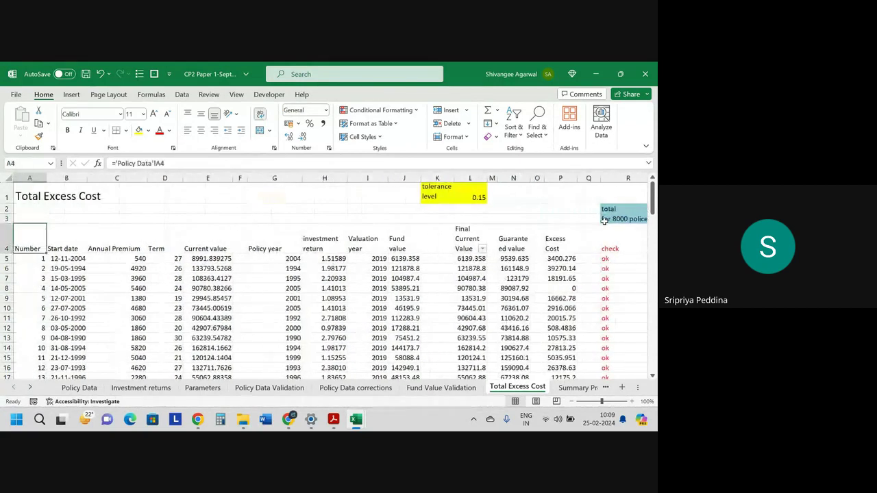
key(ctrl+Down)
scroll(604, 220, down, 1)
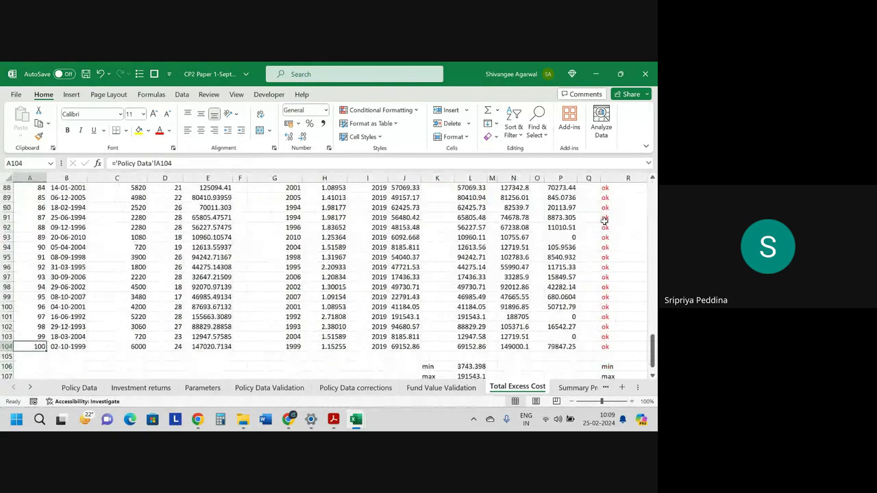
key(ctrl+Home)
key(ctrl+Right)
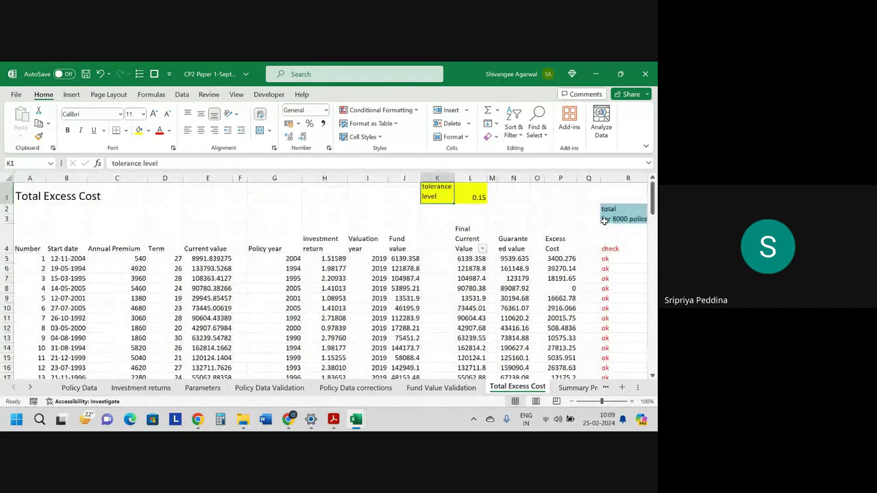
key(ctrl+Right)
key(Right)
key(Right)
key(Right)
key(Right)
key(Right)
key(Right)
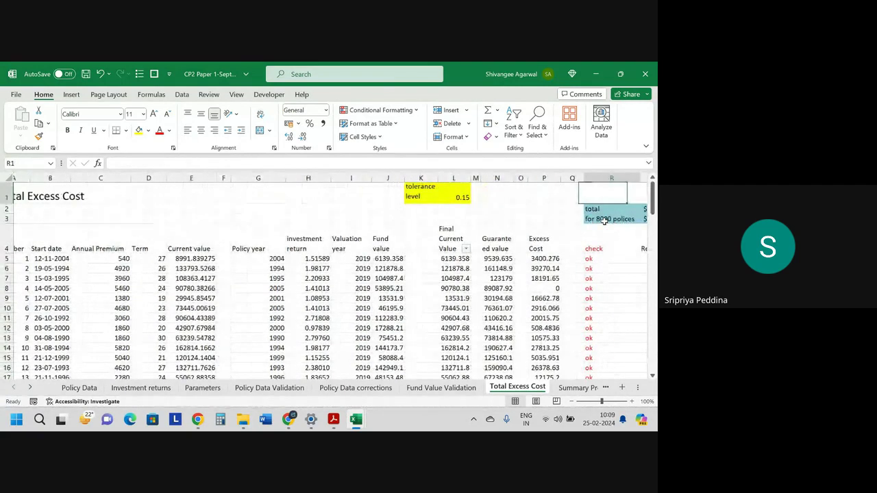
key(Right)
key(Down)
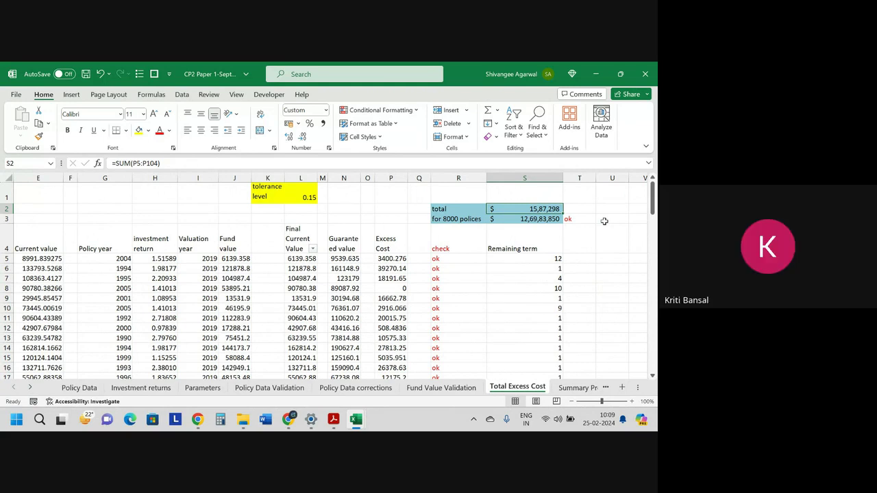
Inspect the S5 remaining-term formula and J5's fund value formula =0.5*(I5-G5)*C5*H5.
key(Down)
key(Down)
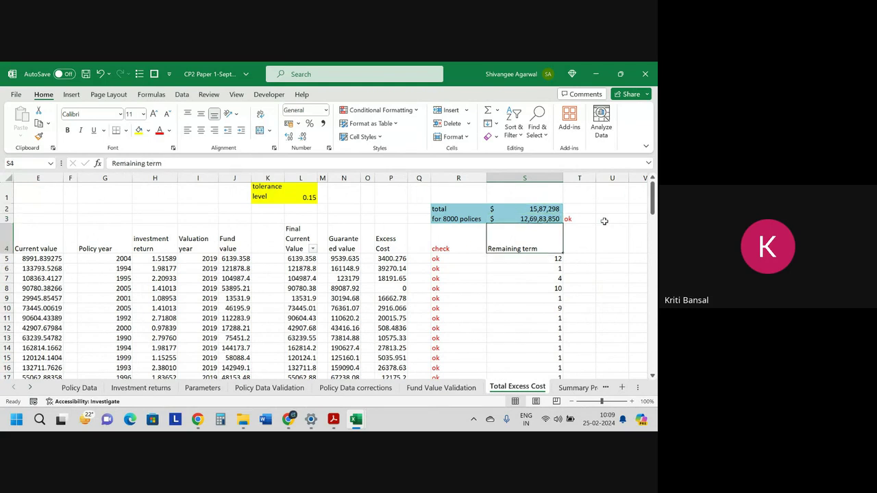
key(Down)
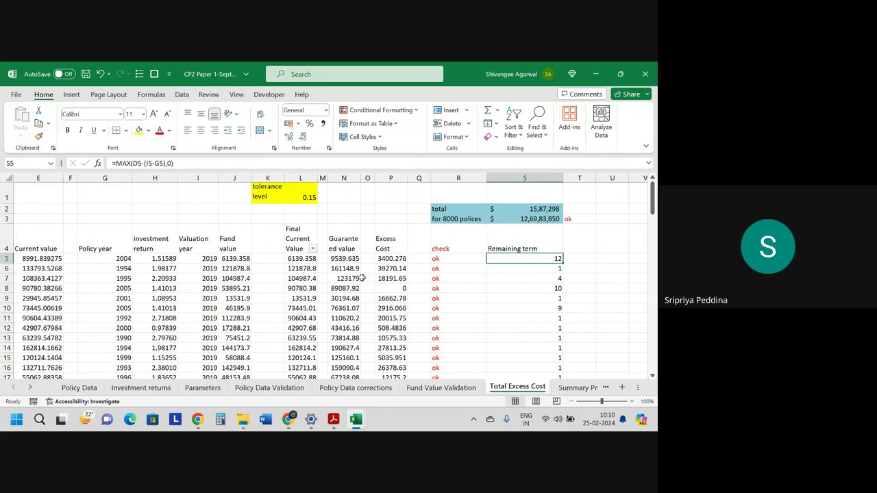
click(245, 258)
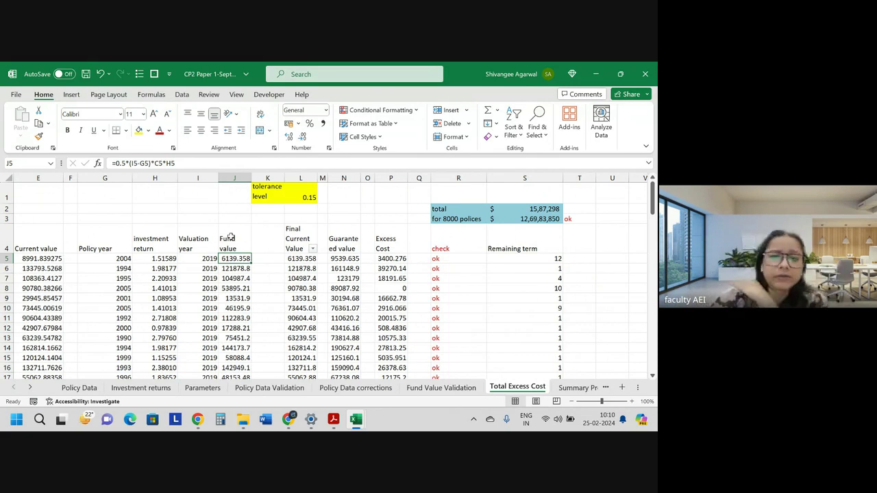
click(231, 240)
drag(233, 246, 323, 290)
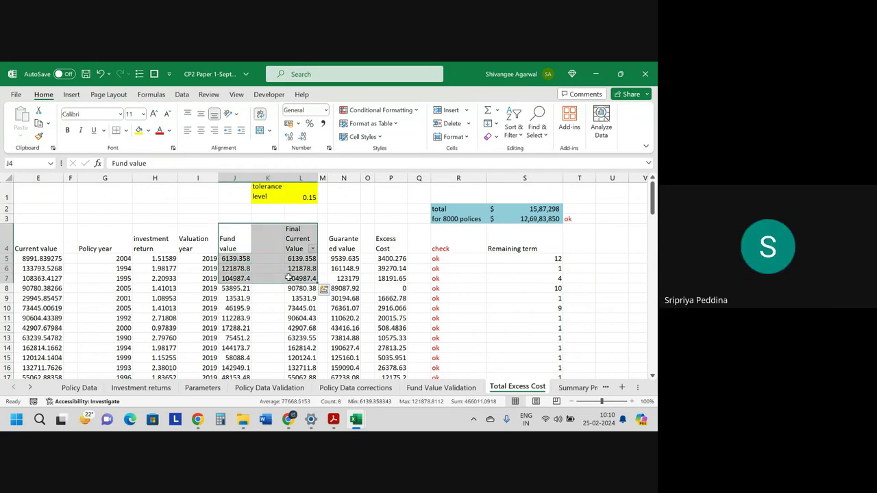
click(234, 249)
scroll(235, 249, down, 7)
scroll(234, 249, down, 12)
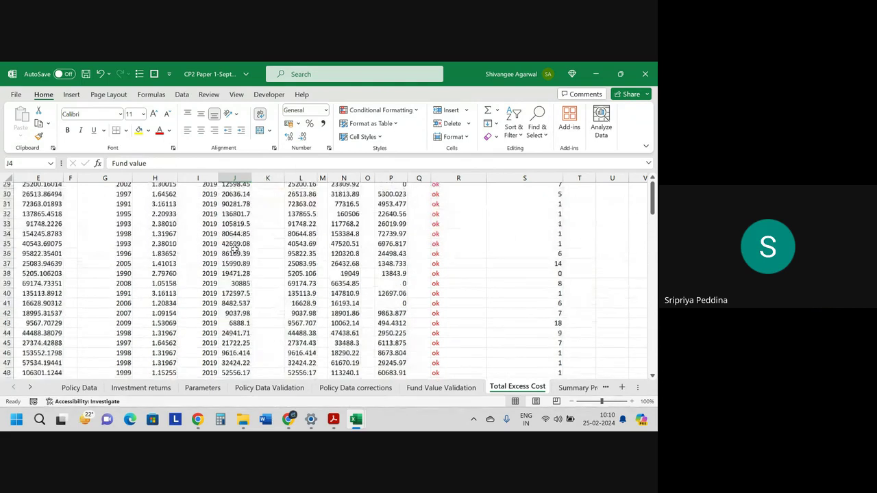
scroll(234, 249, down, 15)
scroll(235, 249, up, 4)
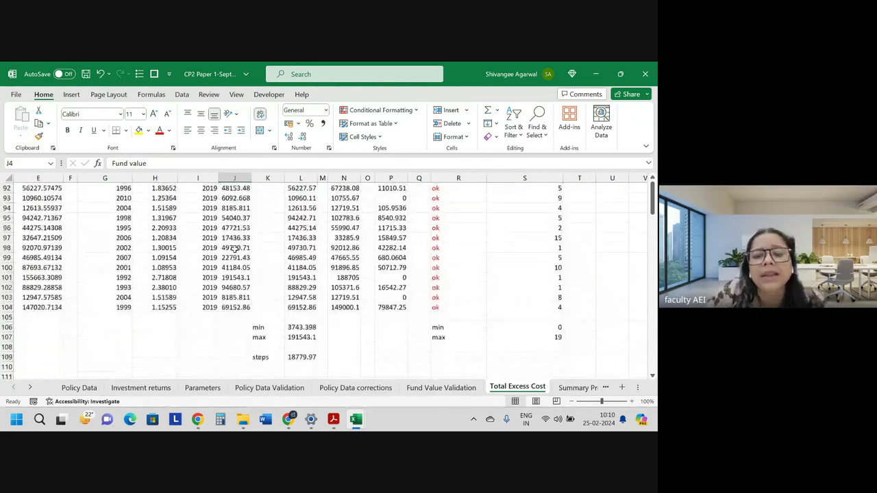
scroll(234, 248, up, 20)
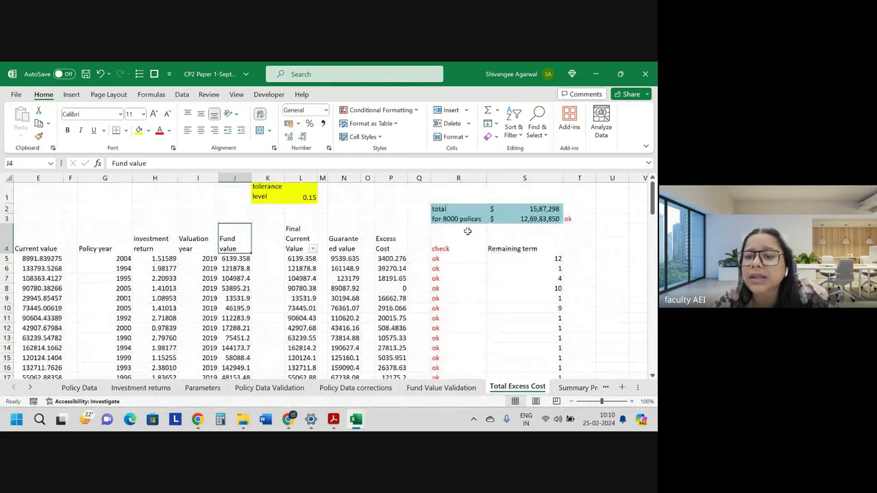
click(525, 219)
click(580, 219)
double_click(580, 220)
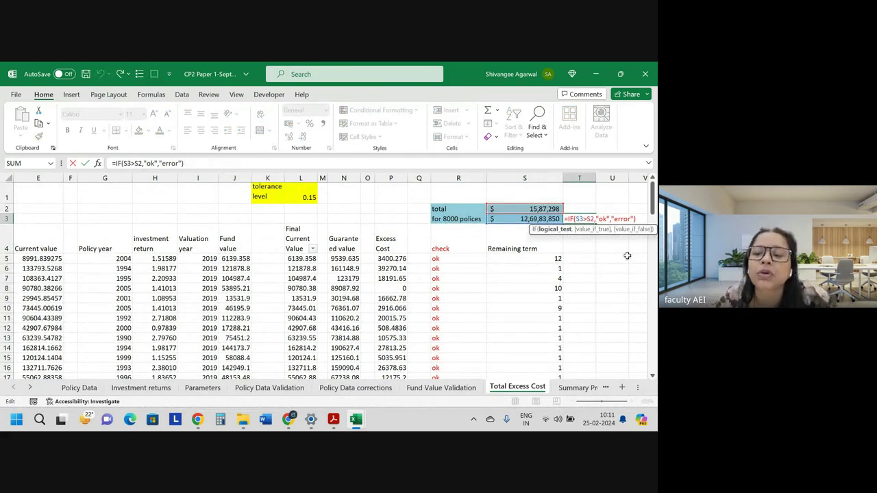
key(Return)
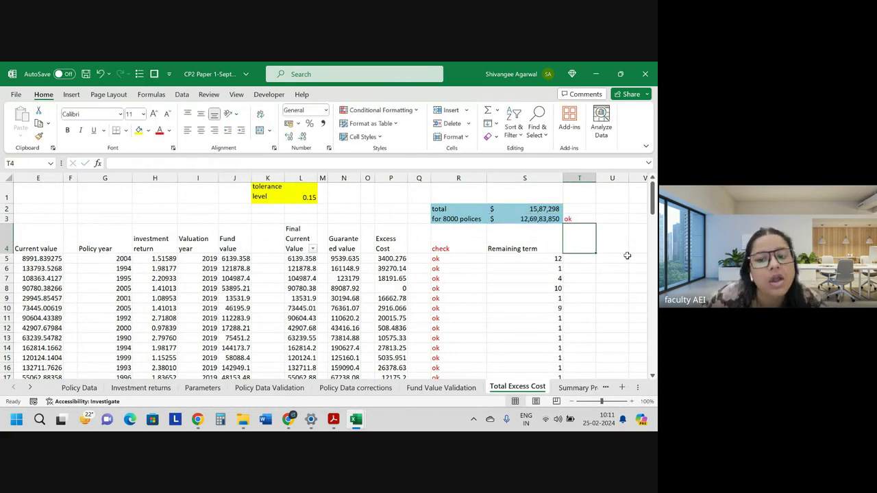
key(Left)
key(Left)
key(Left)
key(Left)
key(Left)
key(Left)
key(Left)
key(Left)
key(Left)
key(Left)
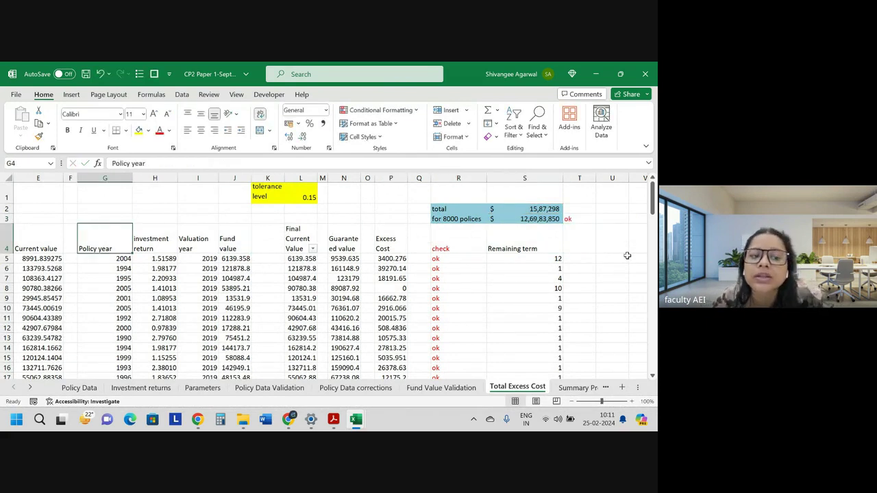
key(Home)
key(ctrl+Down)
key(Down)
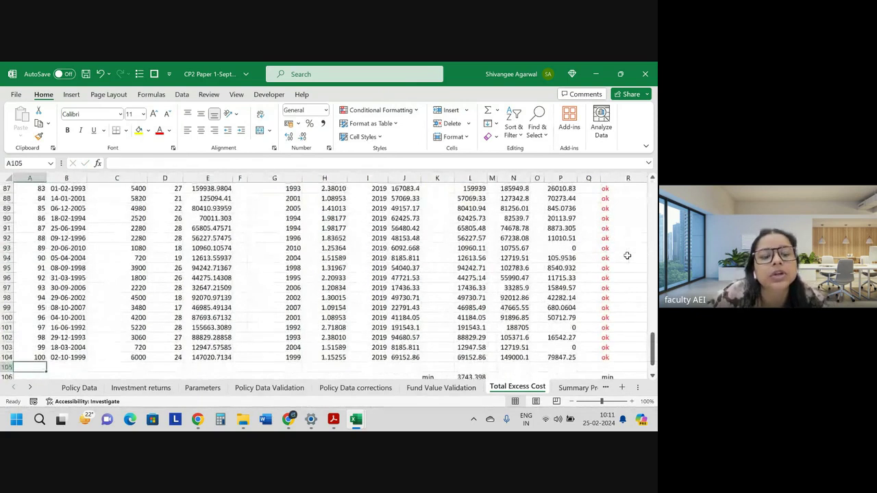
key(Down)
key(Down)
scroll(454, 287, down, 2)
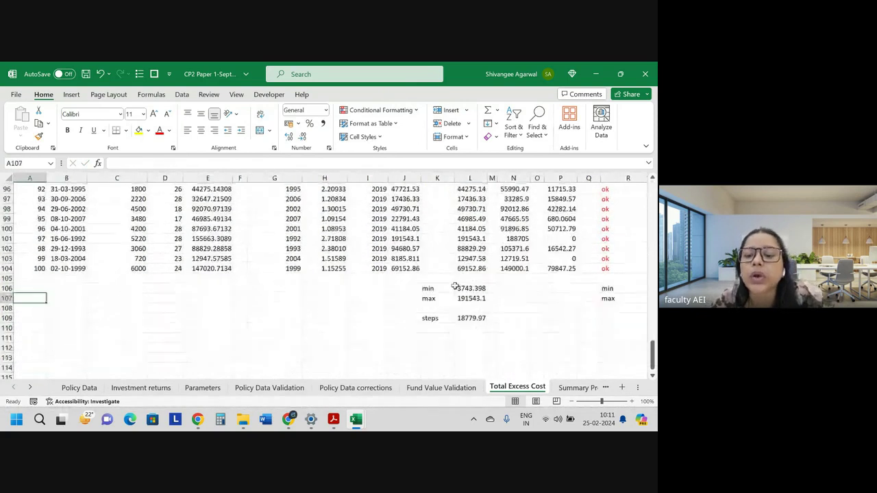
click(471, 289)
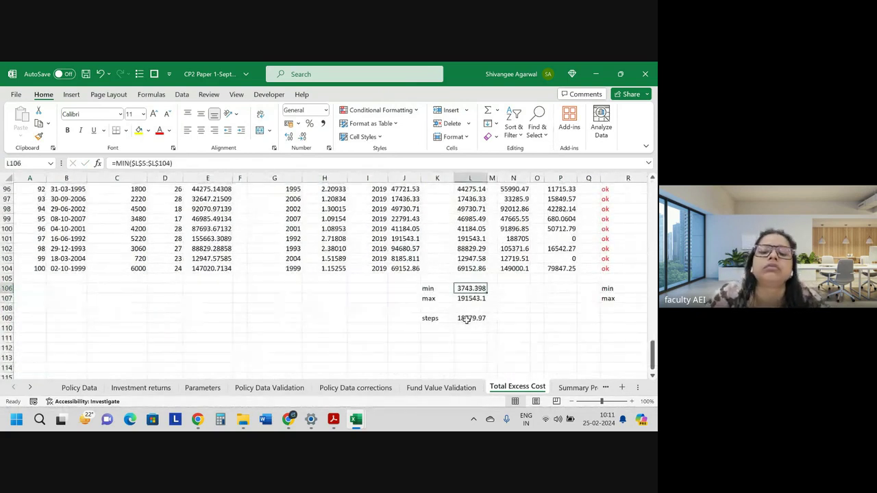
click(466, 319)
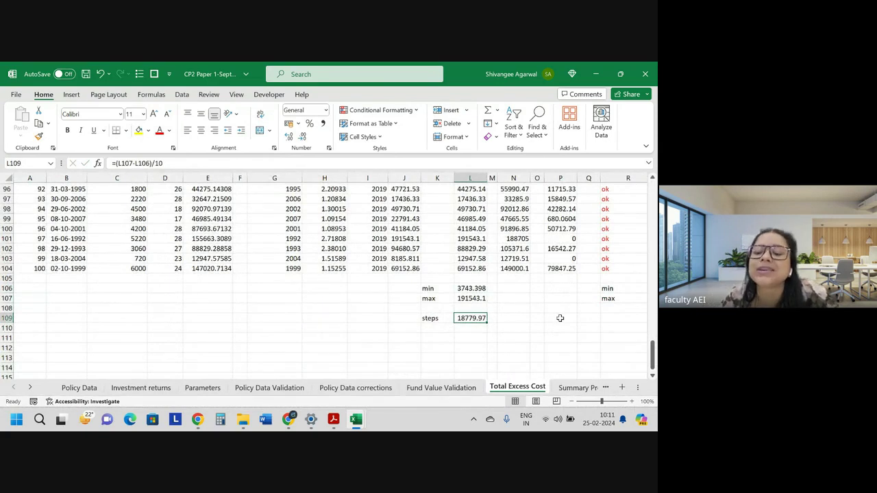
scroll(610, 300, right, 3)
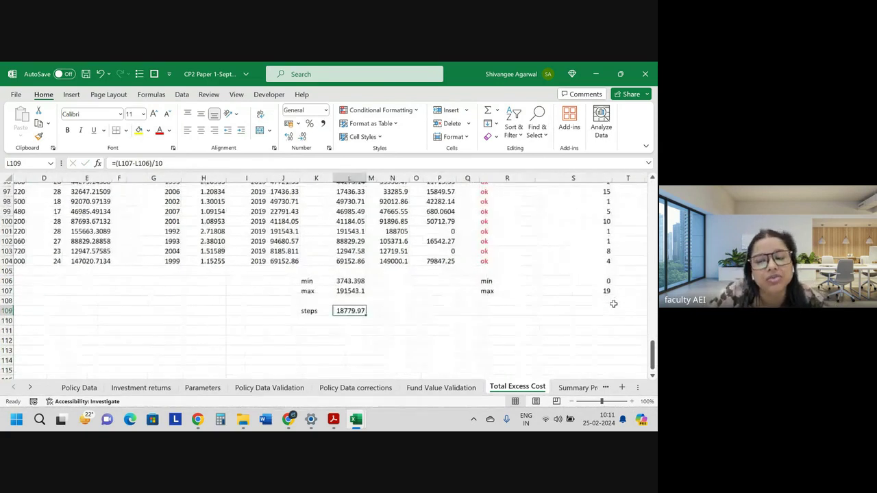
click(591, 282)
click(591, 292)
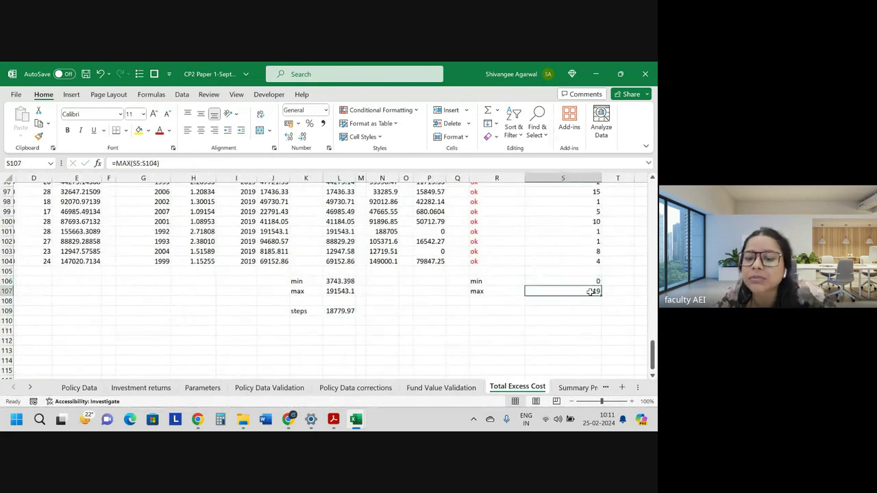
key(ctrl+Up)
key(ctrl+Up)
key(ctrl+Up)
key(ctrl+Up)
key(ctrl+Up)
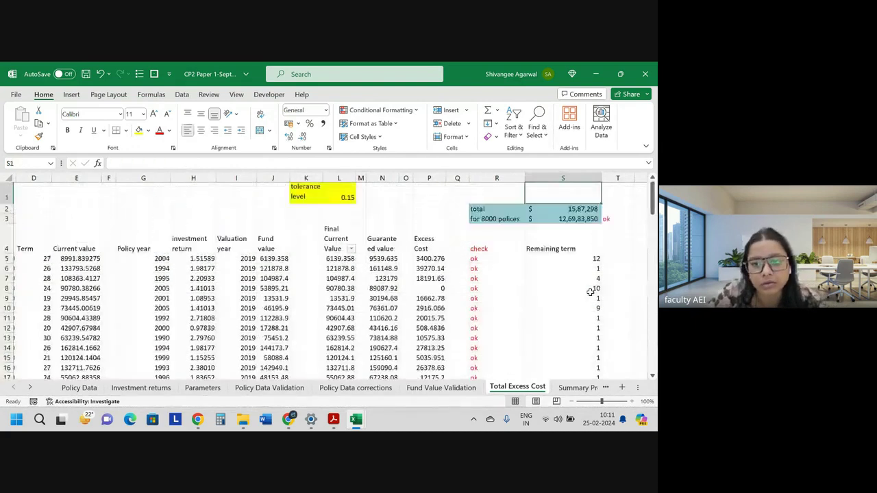
Turn the Meet camera and mic off and back on, then return to Excel and dismiss the presenting notice.
click(289, 419)
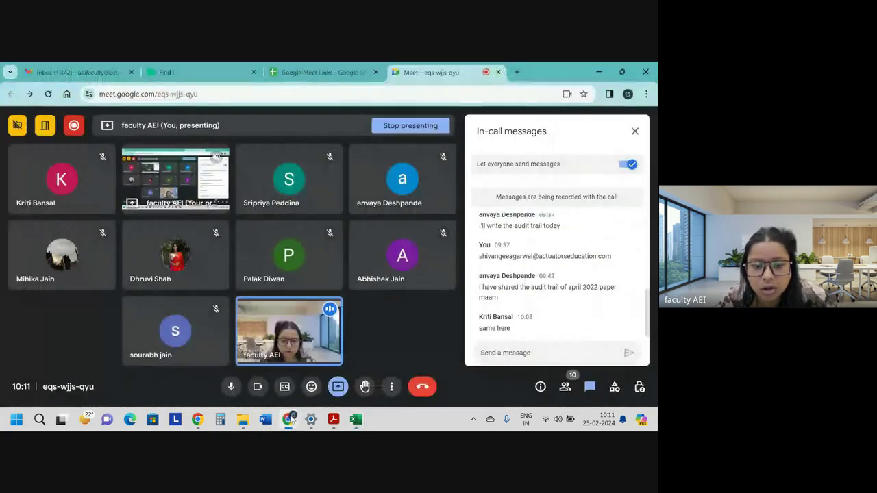
click(257, 387)
click(231, 387)
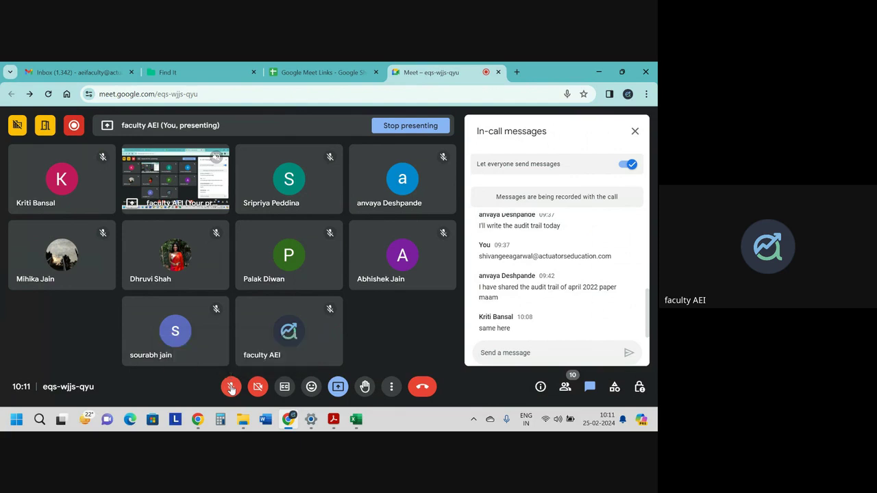
click(231, 387)
click(258, 387)
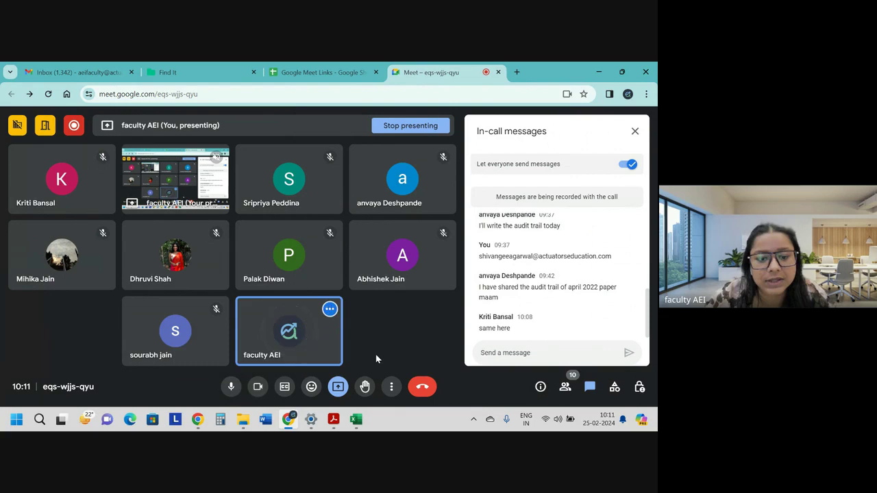
key(alt+Tab)
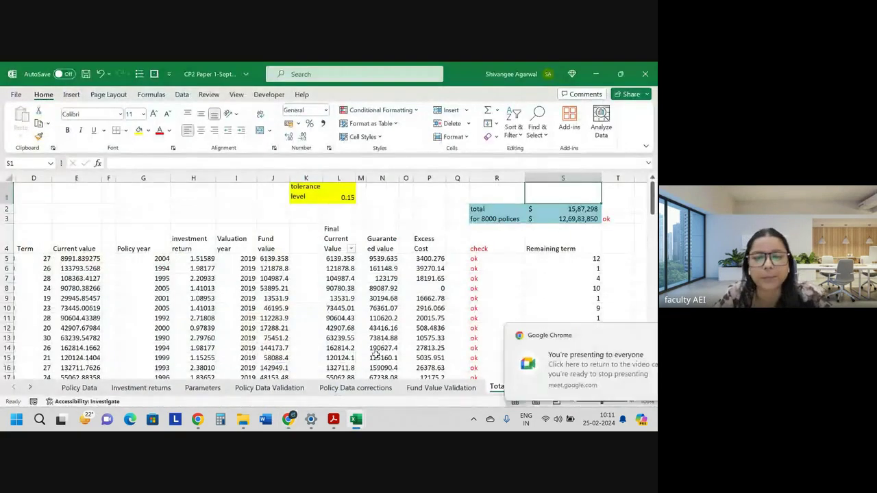
click(637, 337)
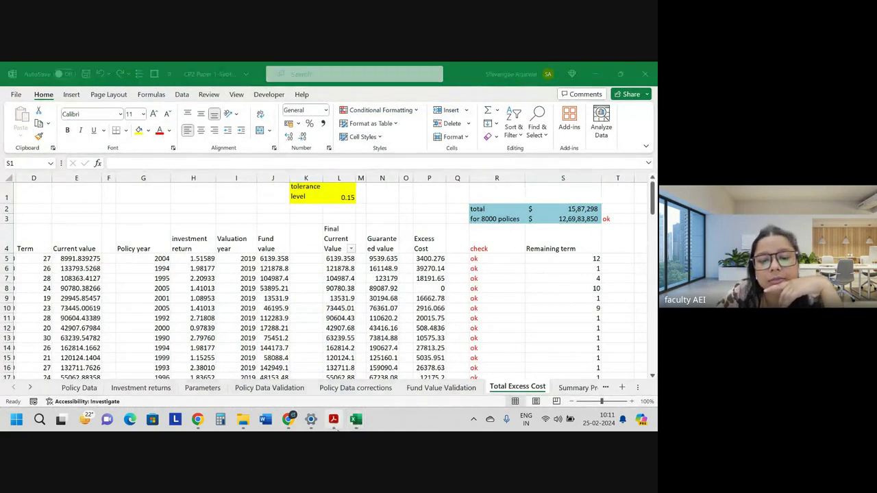
mouse_move(355, 420)
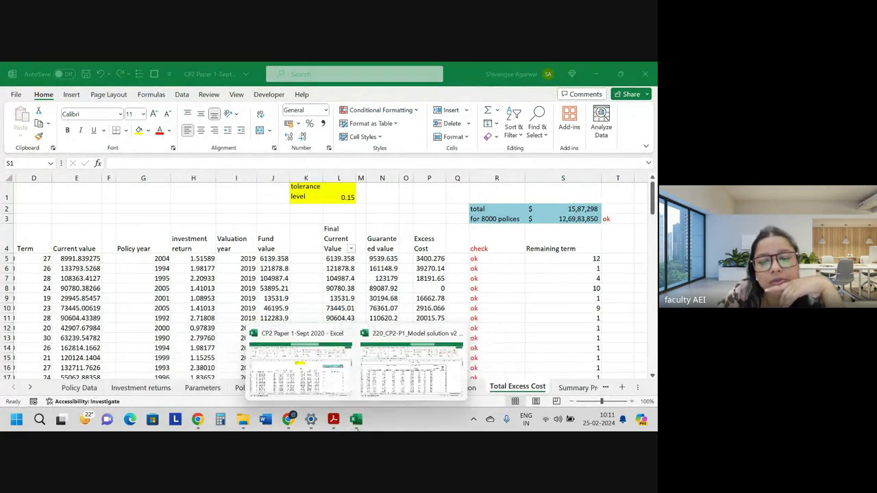
Switch to the model solution workbook, then bring up the exam paper PDF at Q1 tasks (iv)–(vii).
click(391, 398)
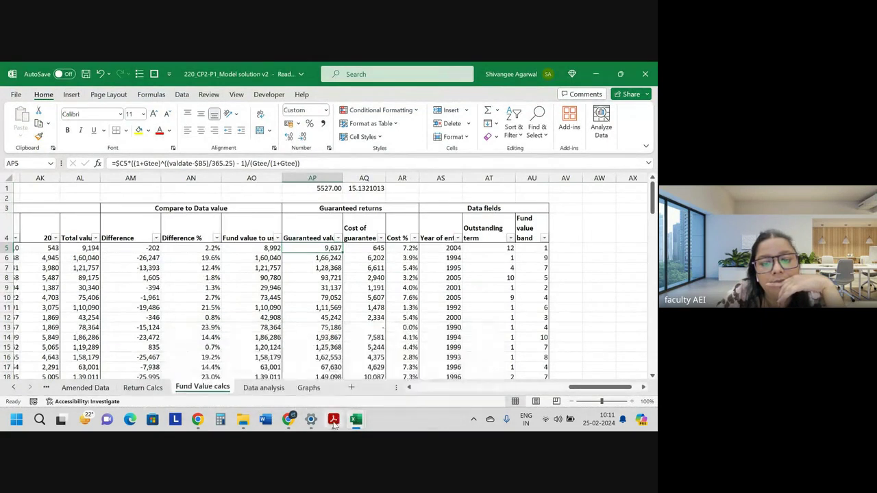
mouse_move(334, 420)
click(334, 367)
scroll(262, 231, up, 5)
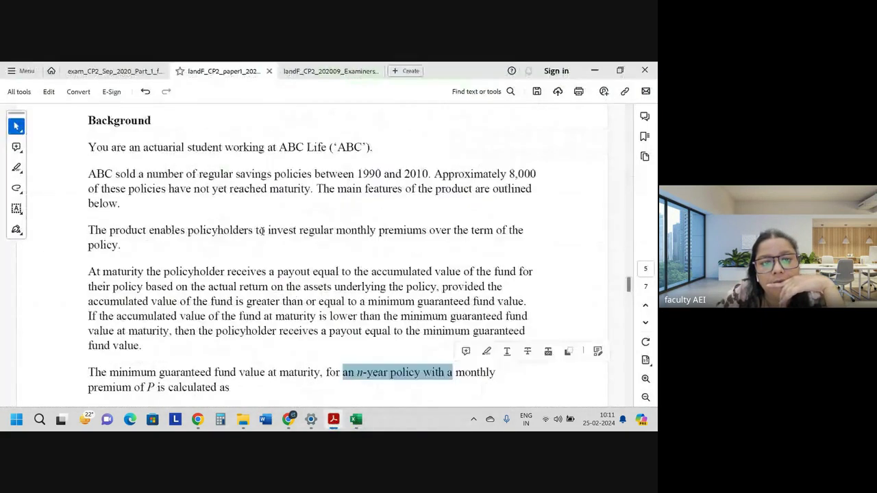
scroll(261, 231, down, 15)
scroll(262, 232, up, 5)
scroll(254, 230, up, 10)
scroll(234, 229, down, 5)
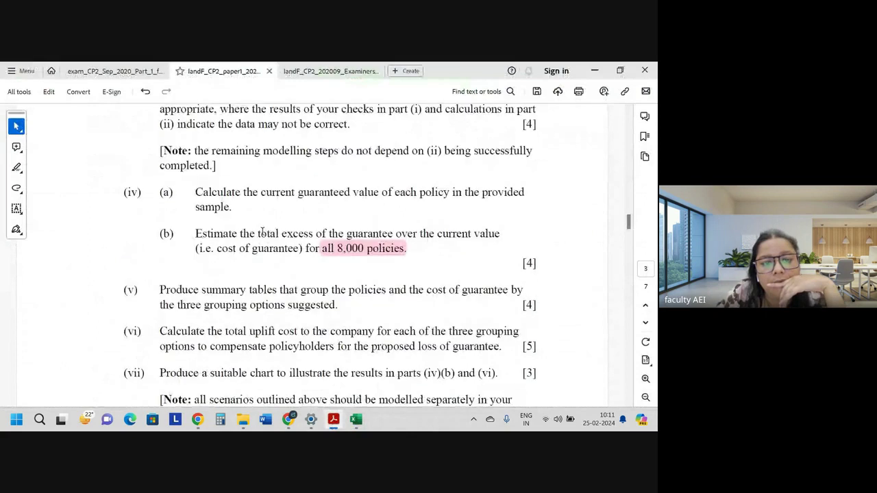
right_click(233, 228)
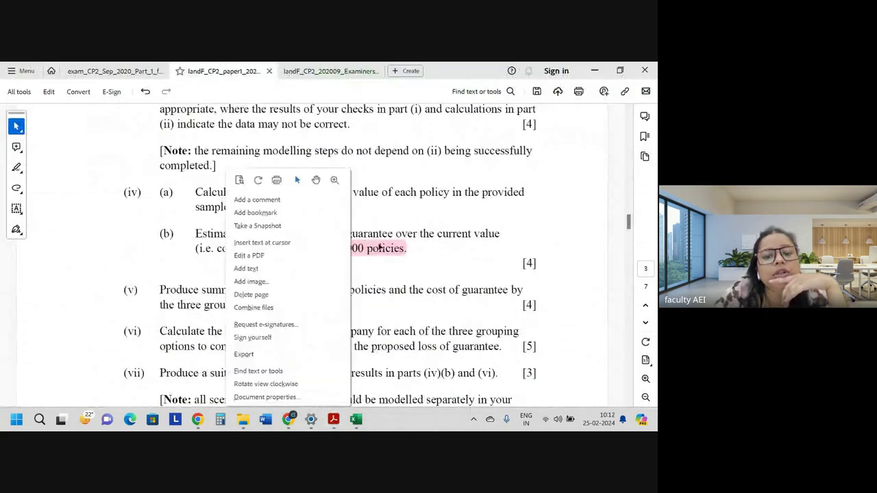
click(379, 247)
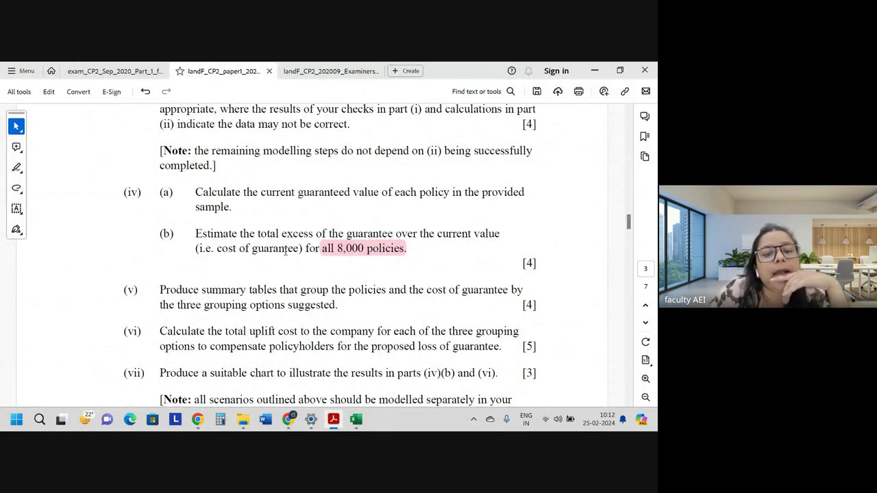
Return to the model solution workbook and scroll around the Fund Value calcs sheet.
key(alt+Tab)
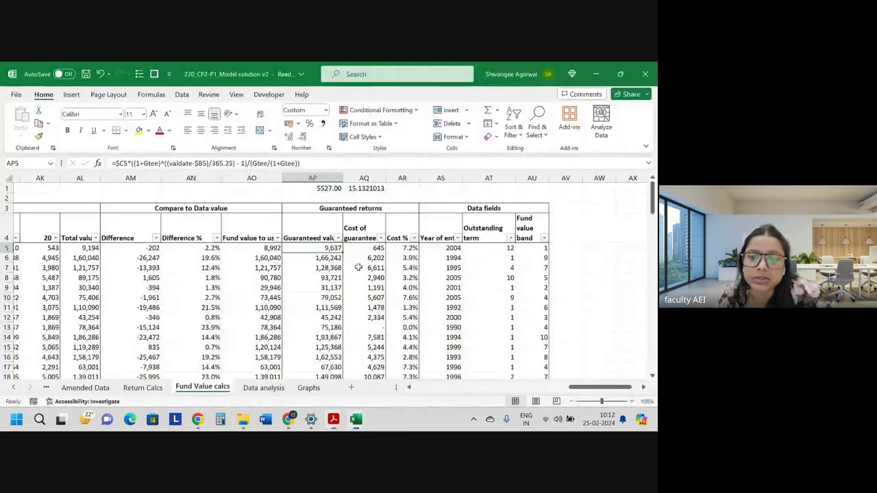
scroll(480, 339, down, 10)
scroll(479, 339, down, 10)
scroll(480, 339, down, 10)
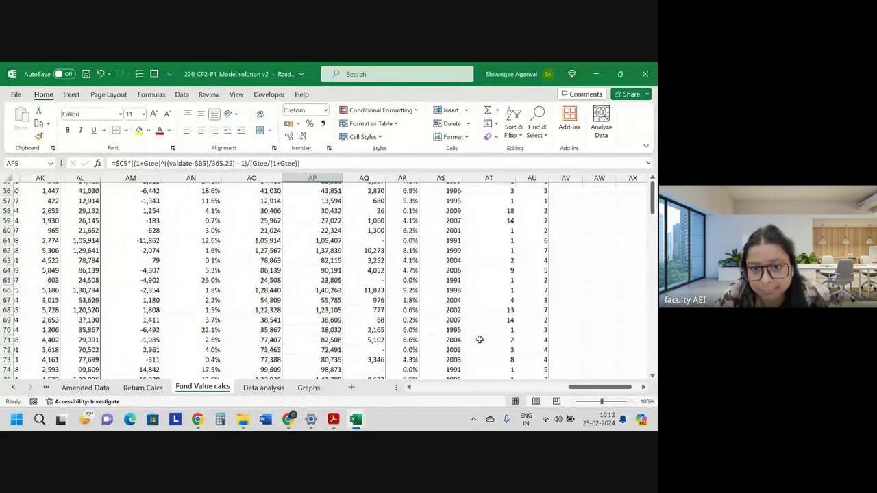
scroll(480, 339, down, 10)
scroll(480, 339, up, 9)
scroll(480, 339, up, 3)
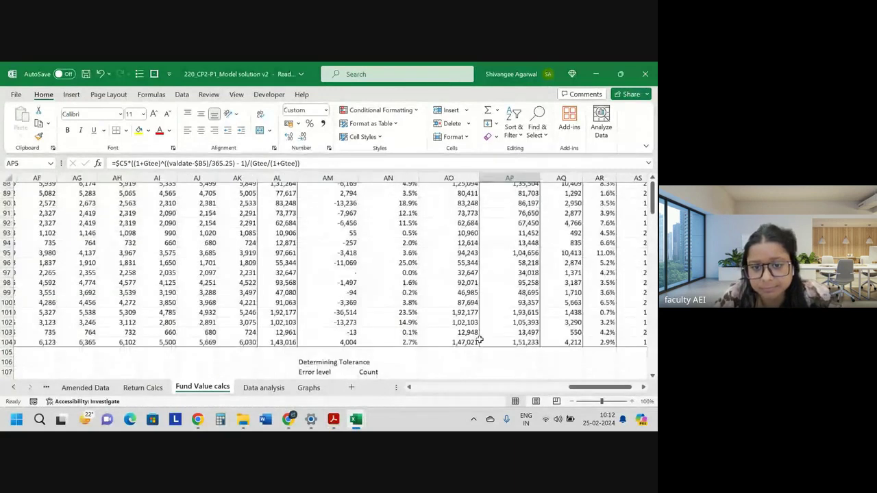
scroll(480, 339, up, 2)
scroll(479, 339, right, 3)
scroll(480, 339, up, 15)
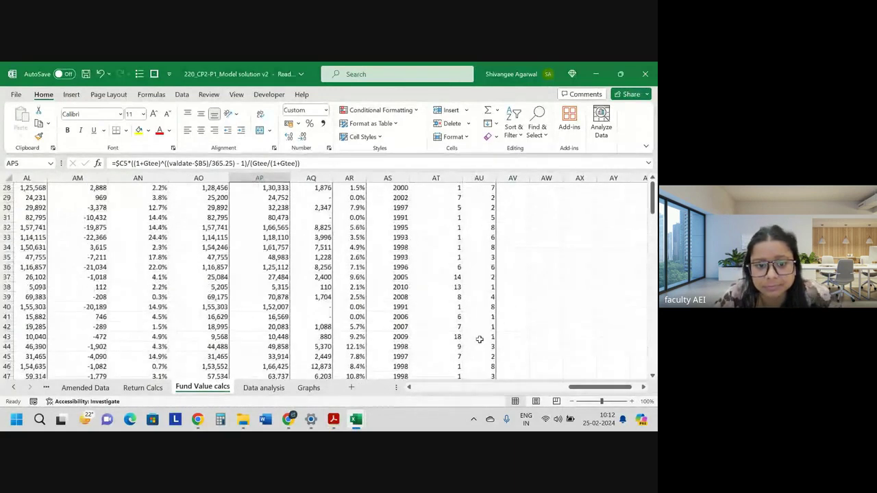
scroll(480, 339, up, 12)
scroll(310, 347, left, 1)
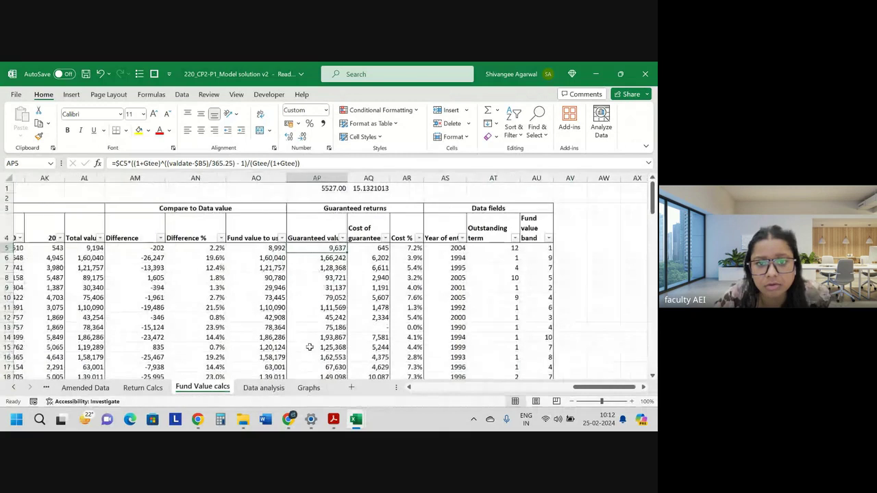
scroll(310, 348, left, 2)
On the Data analysis sheet, widen column B so the Full total 2,60,61,292 displays.
click(264, 388)
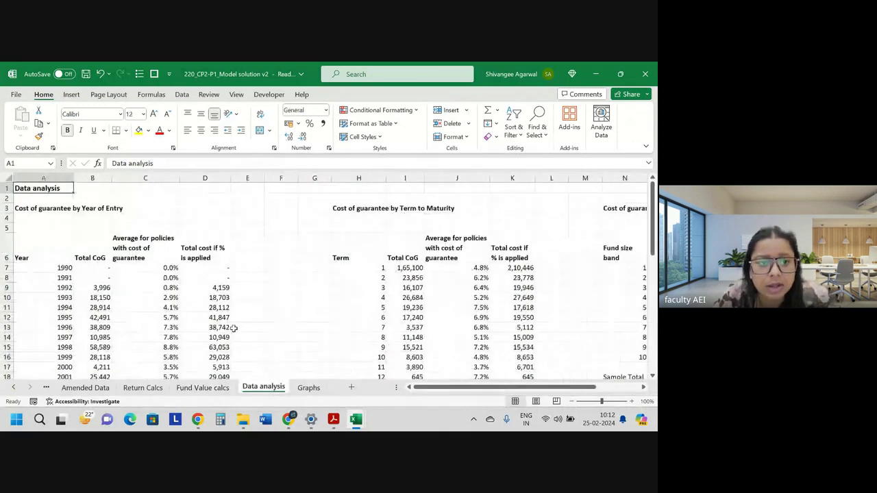
scroll(231, 317, down, 5)
scroll(230, 317, down, 6)
scroll(231, 316, up, 2)
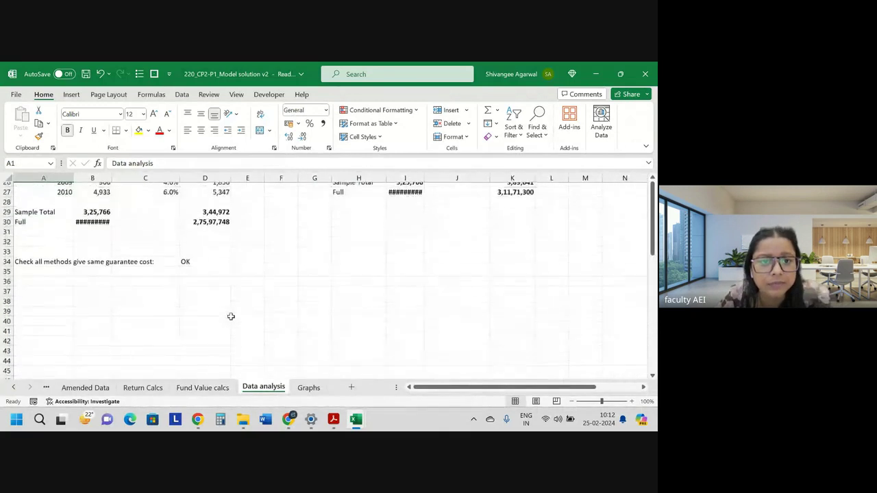
scroll(231, 317, up, 1)
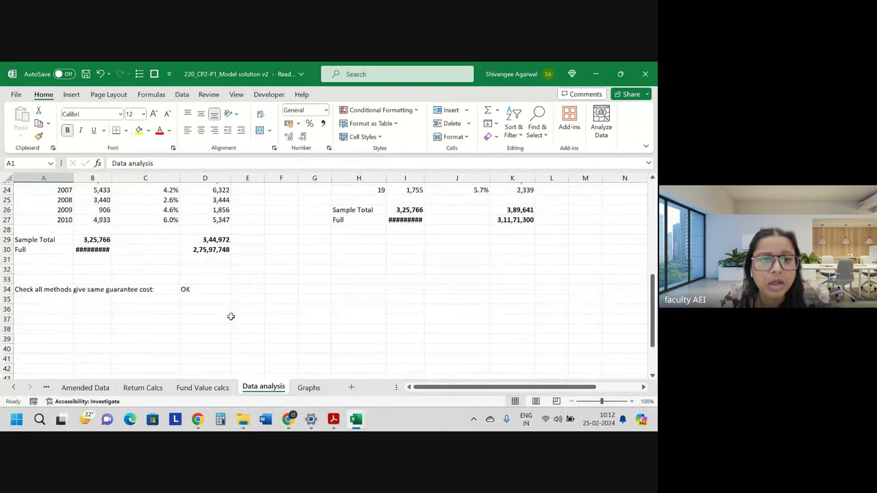
drag(112, 176, 115, 173)
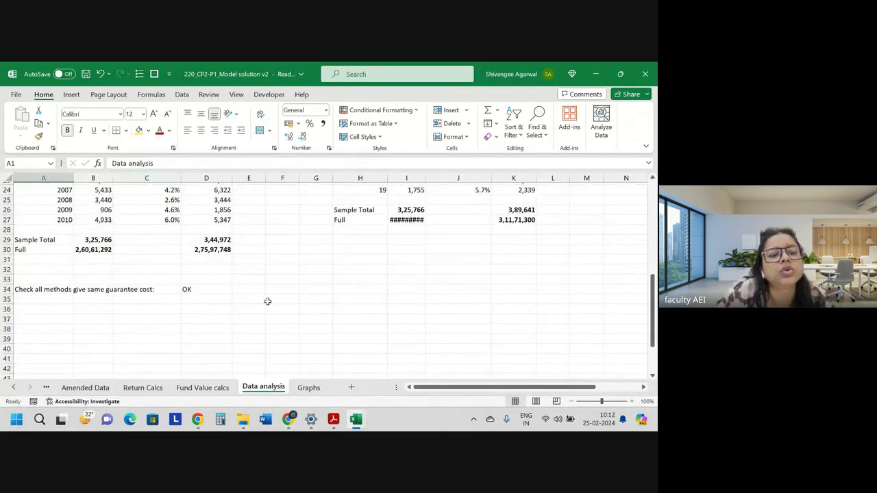
mouse_move(310, 419)
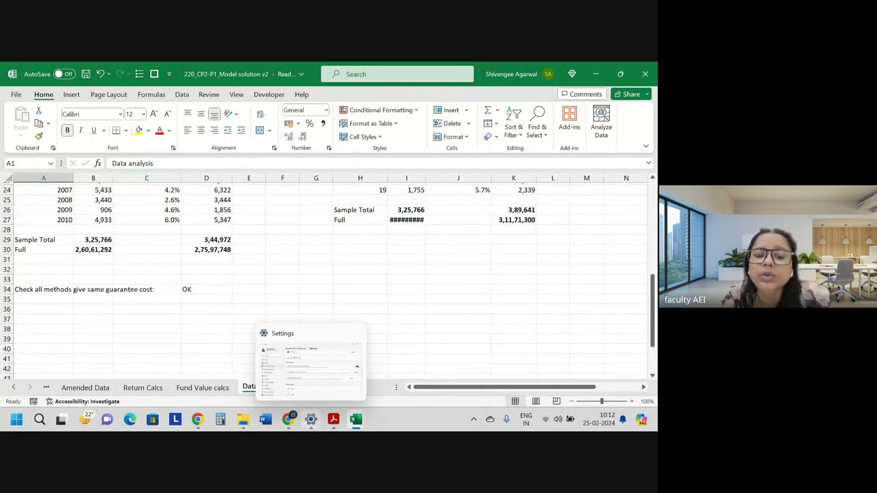
right_click(353, 250)
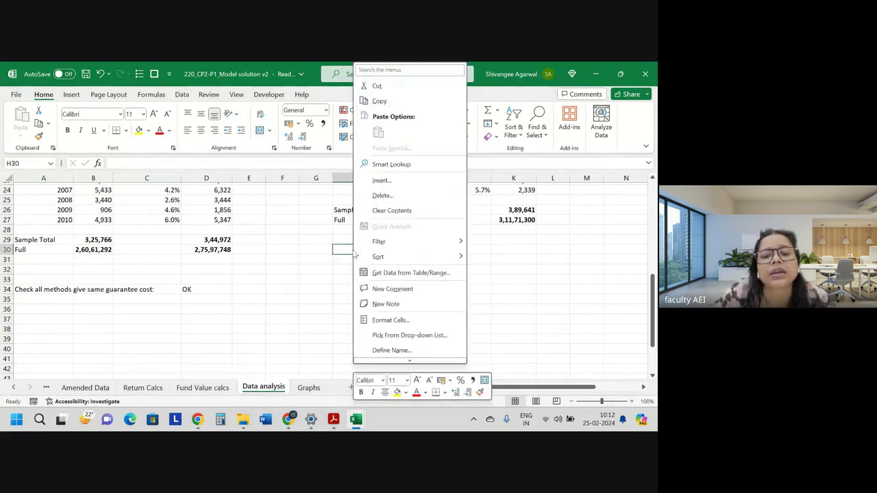
key(Escape)
scroll(298, 231, up, 4)
scroll(299, 231, up, 4)
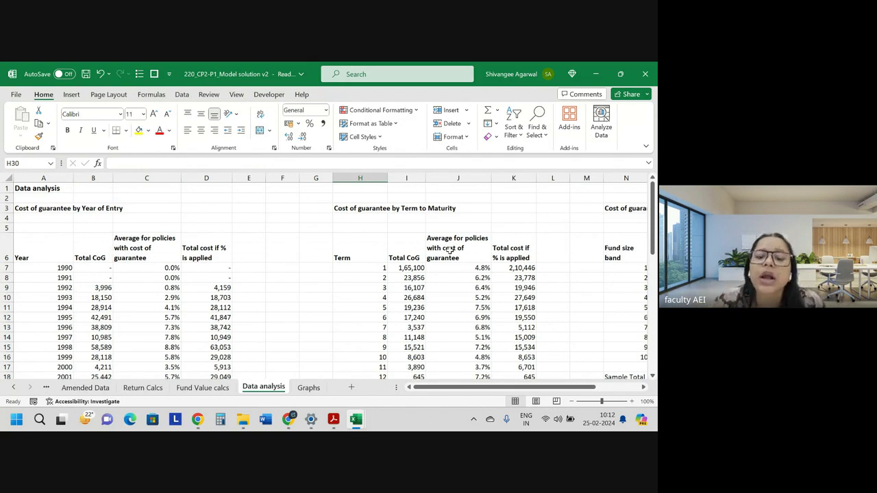
Bring the exam paper PDF back to the front in Acrobat.
click(333, 419)
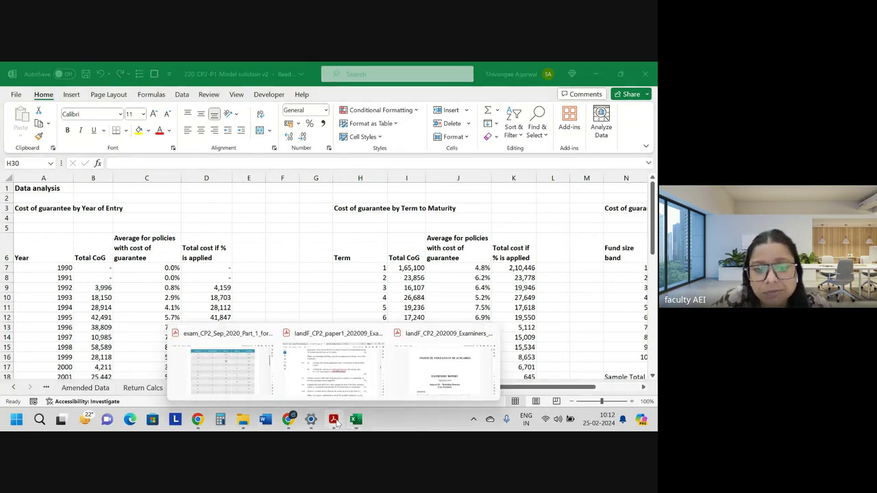
click(312, 370)
scroll(319, 301, down, 2)
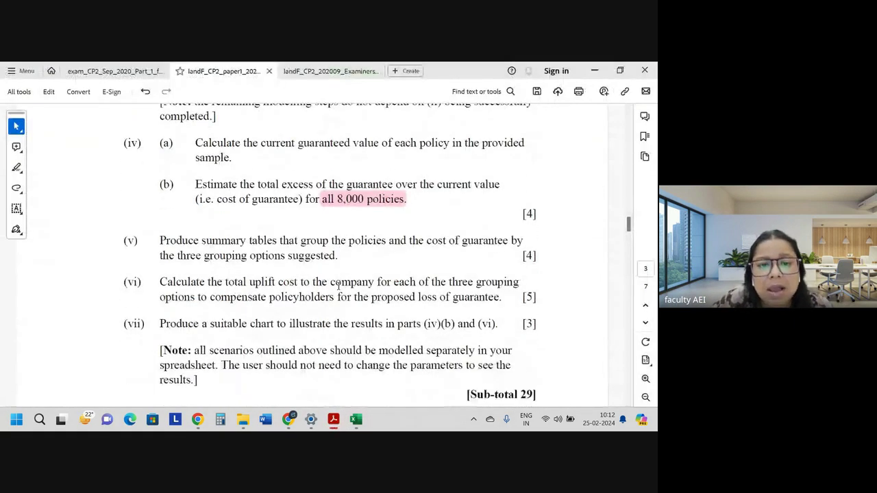
Select task (v)'s wording and the cost-of-guarantee text for all 8,000 policies in (b).
scroll(319, 301, down, 2)
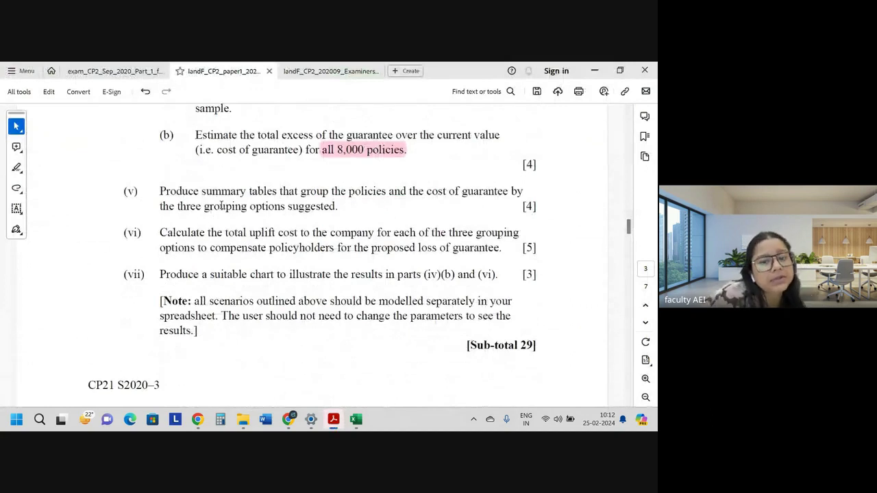
drag(249, 192, 524, 192)
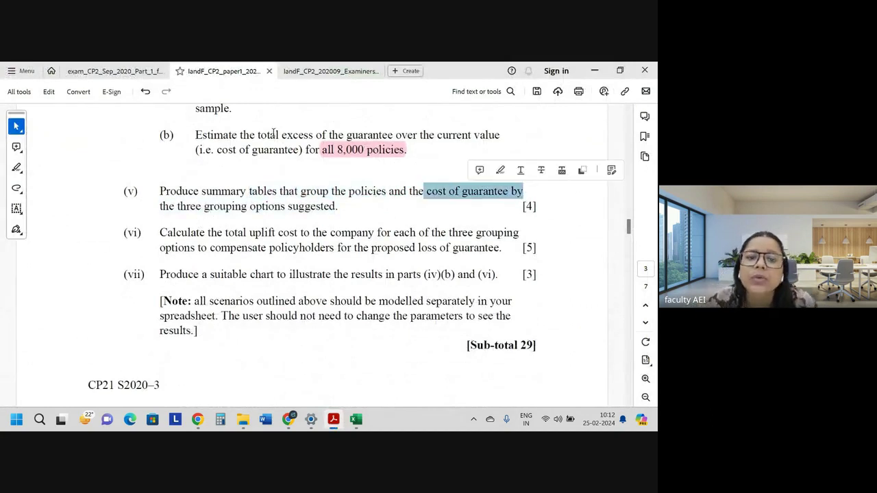
mouse_move(259, 135)
mouse_down()
mouse_move(405, 150)
mouse_move(386, 192)
mouse_move(395, 151)
mouse_up()
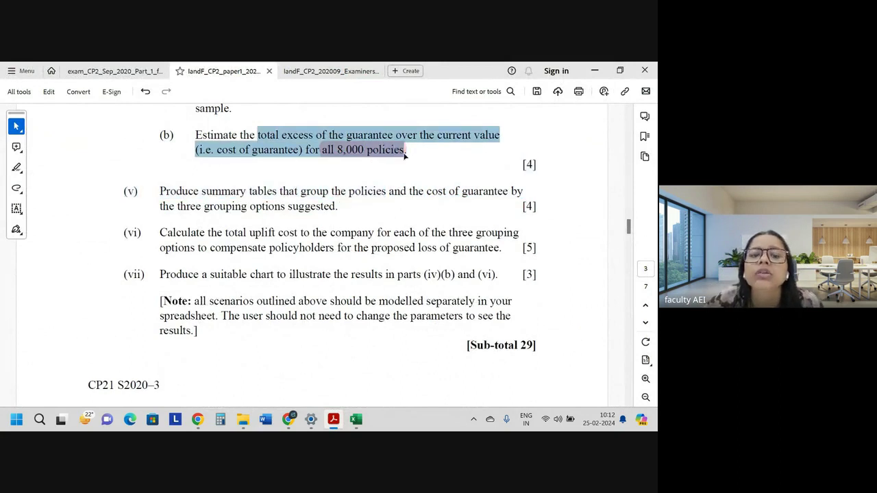
click(327, 147)
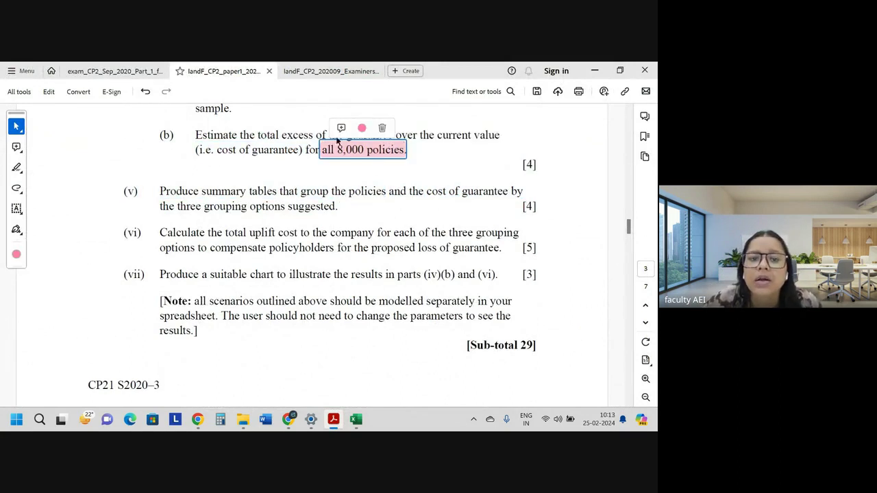
In the Examiners' Report, find and select the mark for the total cost of guarantee.
click(306, 71)
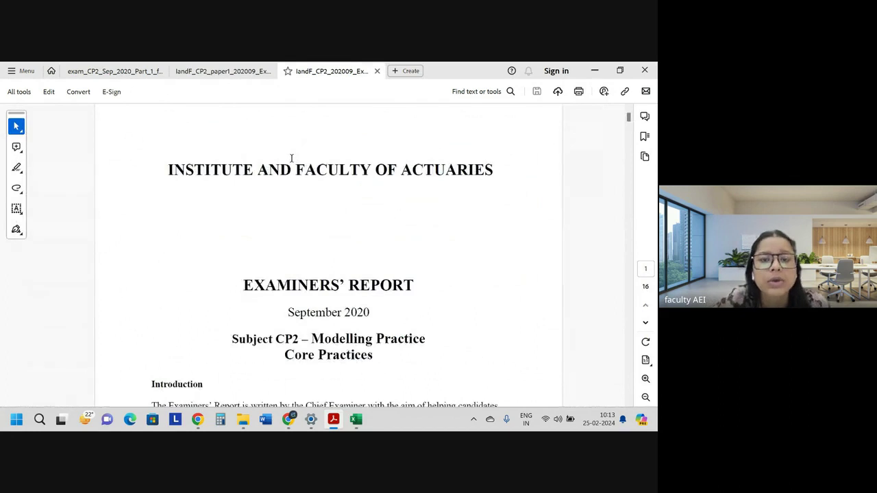
scroll(291, 158, down, 5)
scroll(292, 158, down, 5)
scroll(291, 158, down, 5)
scroll(291, 159, down, 5)
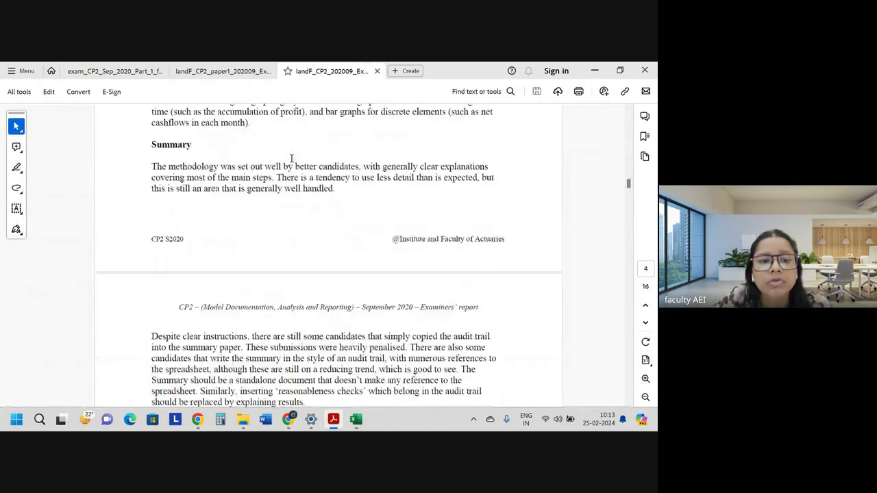
scroll(291, 158, down, 5)
scroll(291, 158, down, 5)
scroll(292, 159, down, 5)
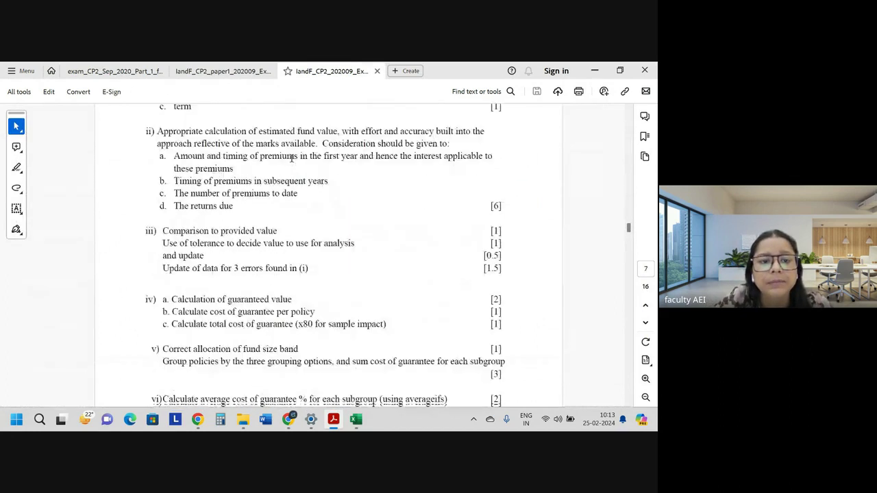
scroll(292, 158, down, 3)
scroll(291, 159, up, 1)
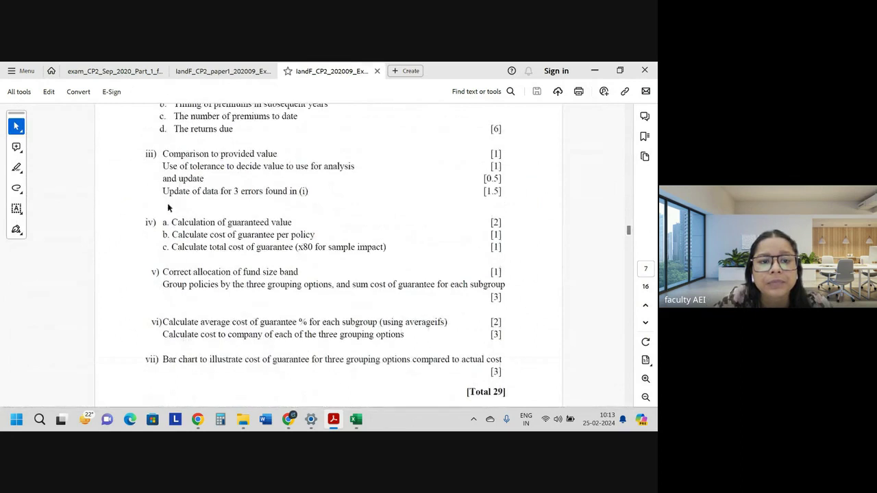
scroll(180, 236, down, 2)
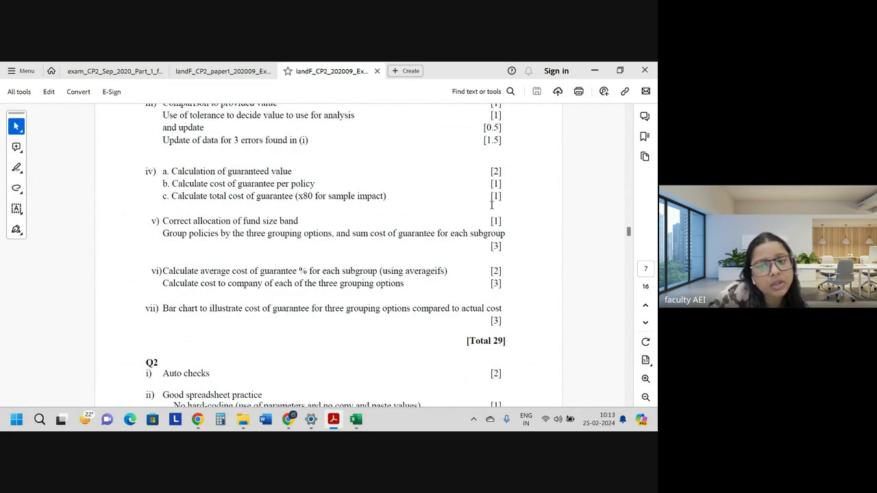
drag(491, 204, 502, 197)
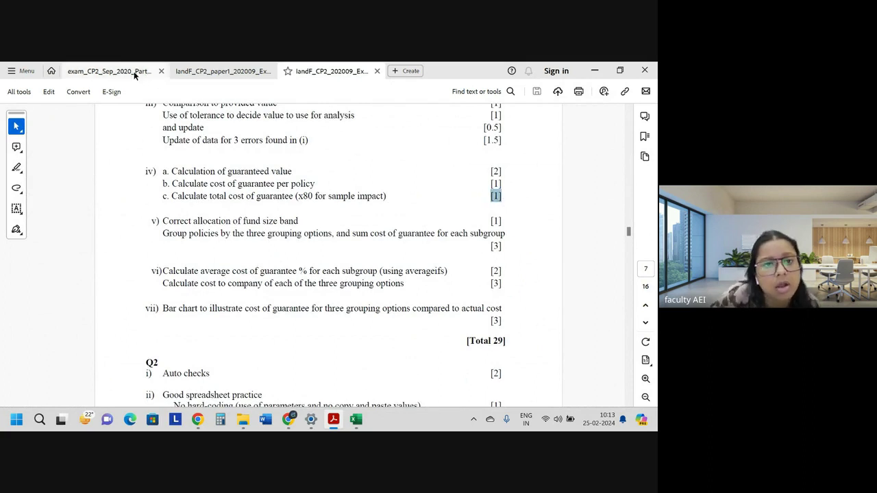
Select the question 1iv marks in the marks table, then minimise Acrobat.
click(113, 72)
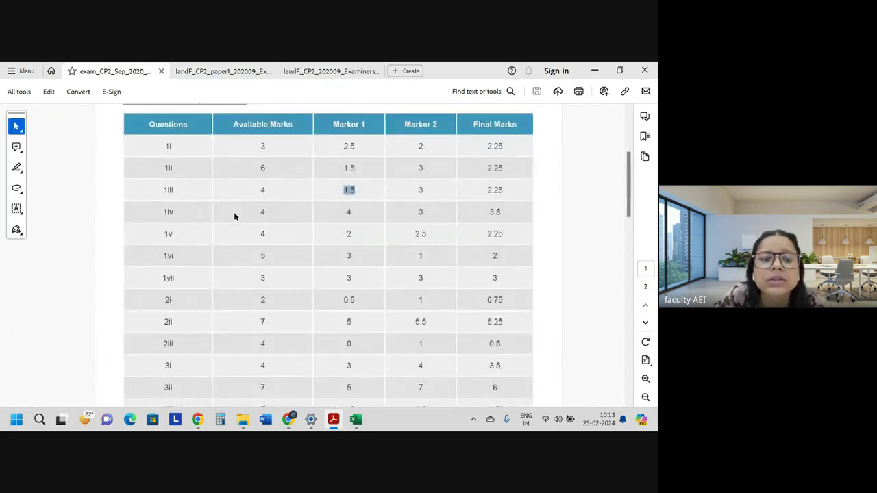
drag(254, 217, 459, 212)
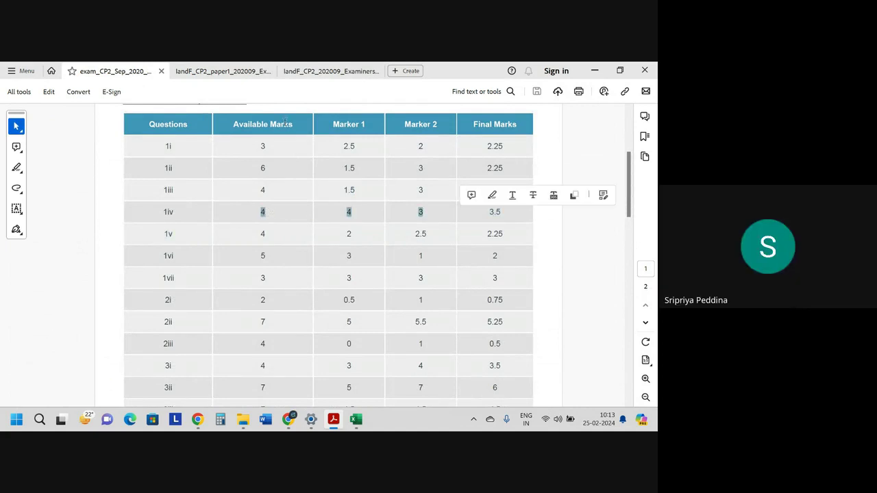
click(595, 71)
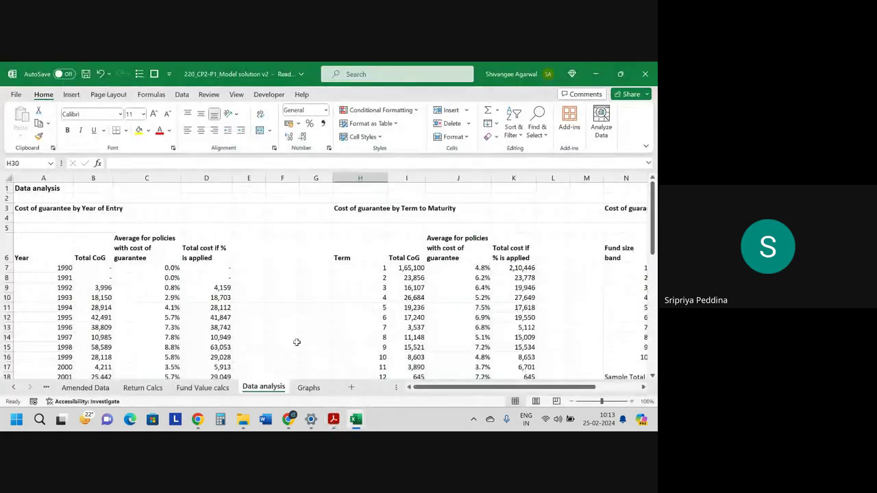
Inspect the Sample total and B30's Full total formula =B29*Sample without changing it.
scroll(290, 334, down, 1)
scroll(289, 334, down, 4)
scroll(290, 333, down, 1)
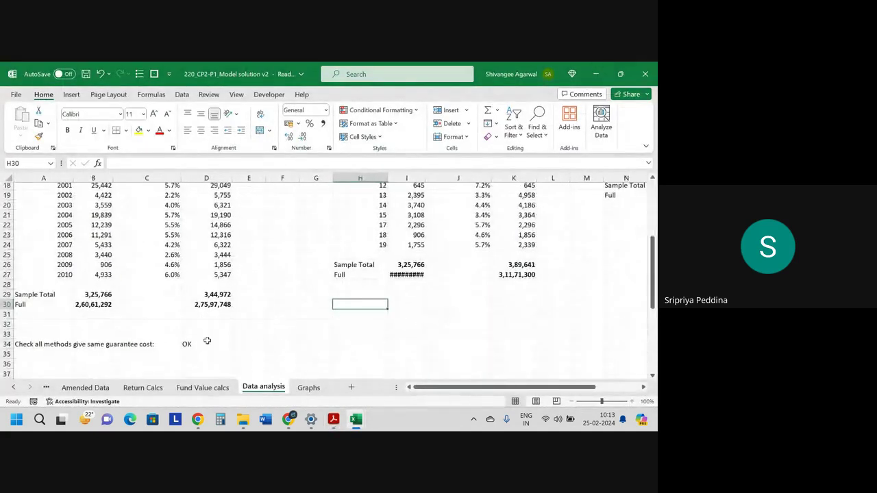
click(89, 296)
click(94, 304)
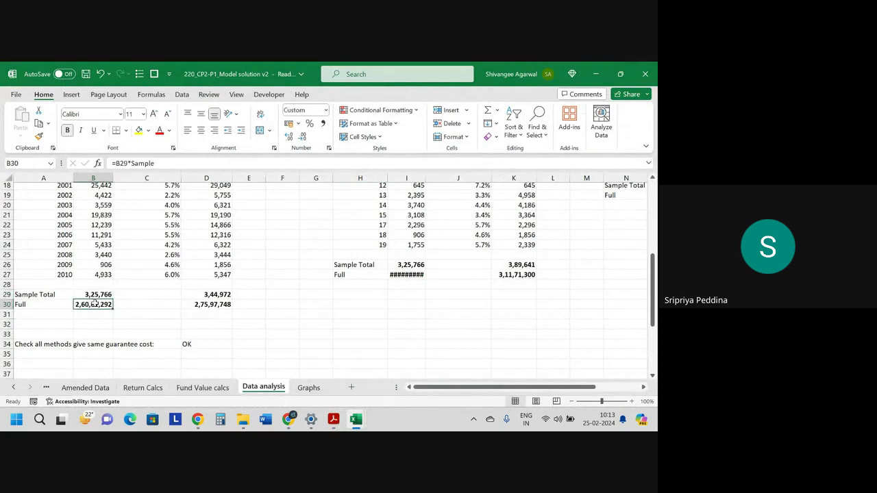
double_click(94, 304)
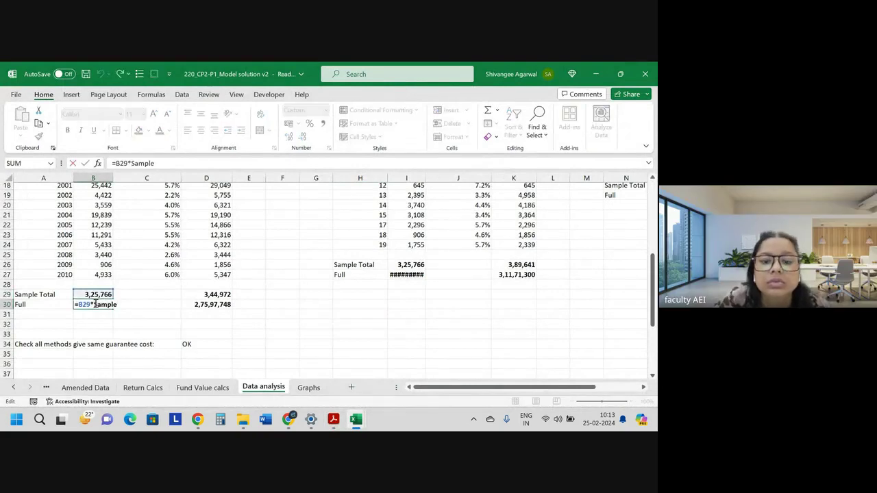
key(Return)
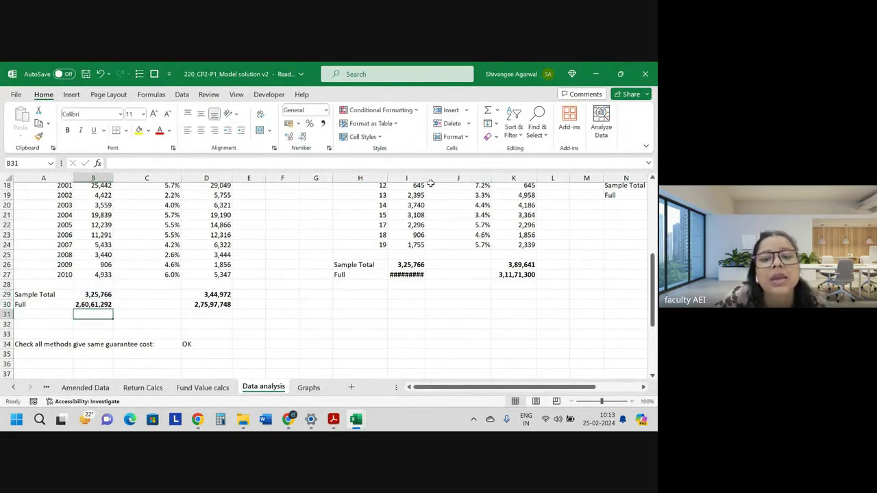
AutoFit column O so the Full value shows, then return to the Full total in B30.
scroll(434, 260, right, 4)
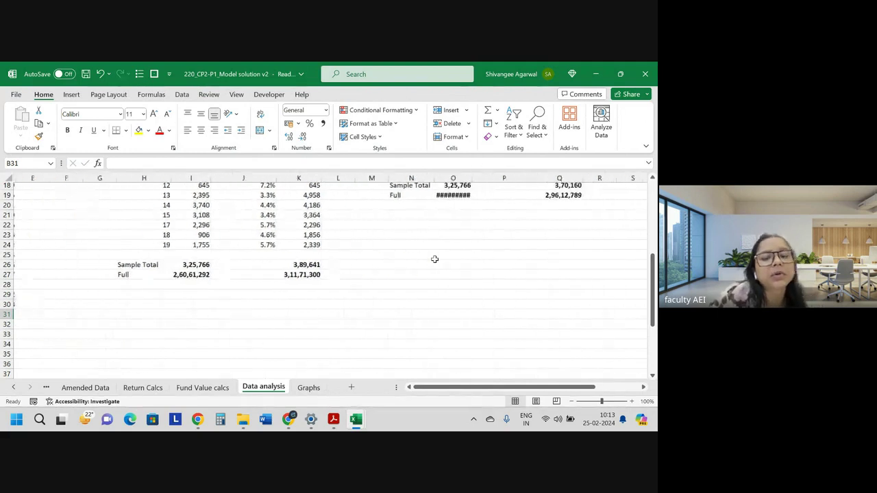
double_click(465, 178)
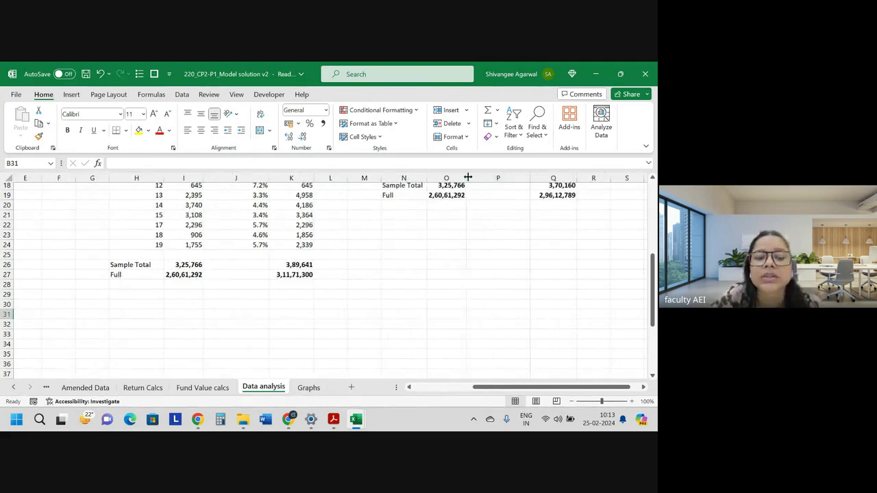
click(203, 387)
click(263, 387)
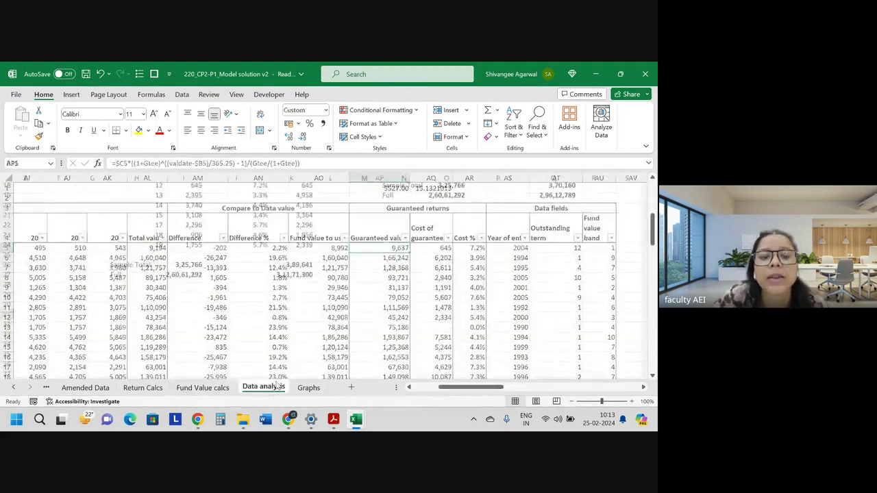
scroll(349, 258, up, 2)
scroll(348, 258, left, 2)
scroll(348, 258, up, 3)
scroll(348, 258, down, 4)
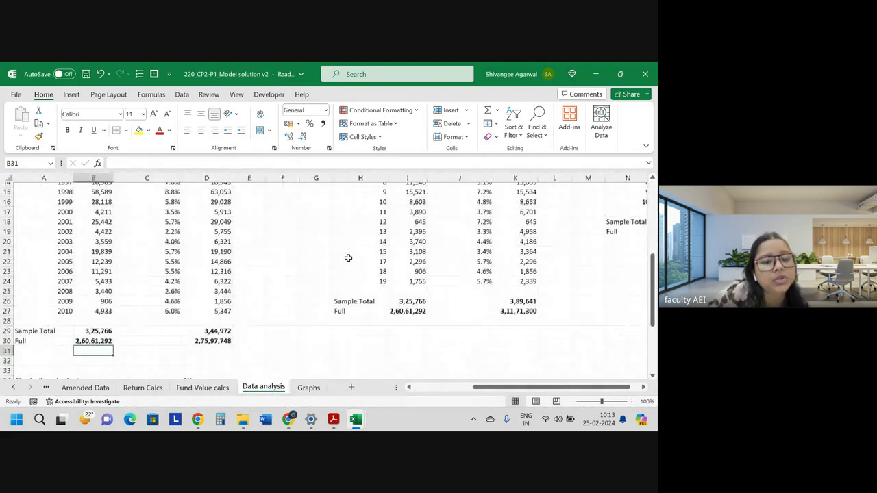
scroll(348, 258, down, 1)
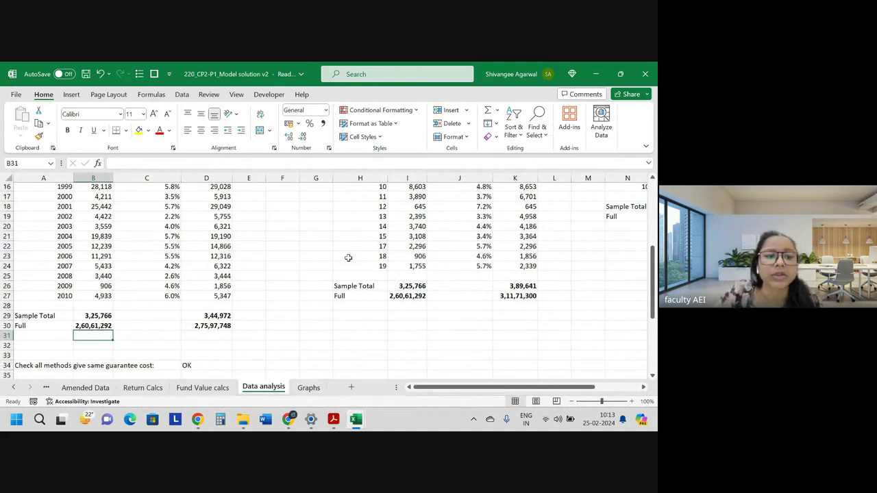
key(Up)
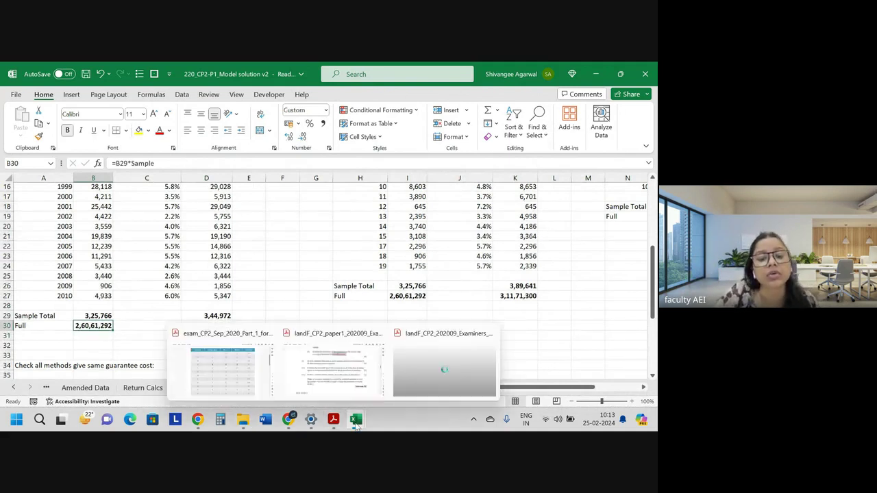
mouse_move(356, 420)
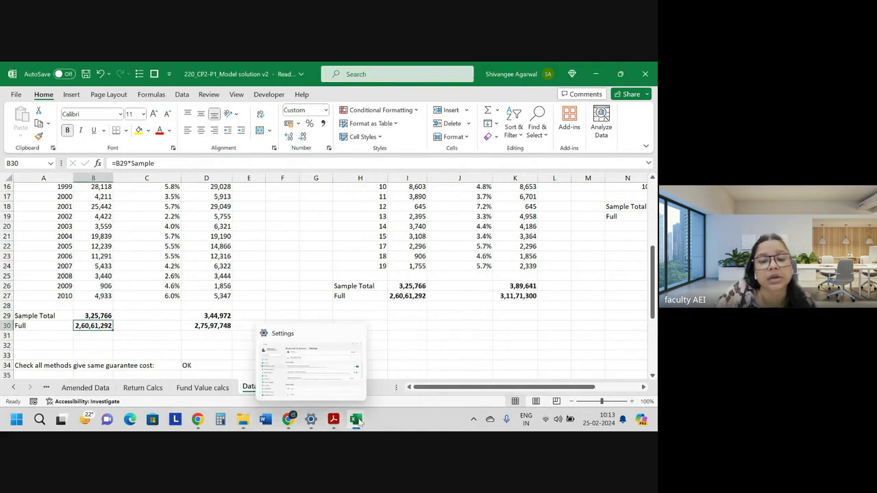
In the CP2 Paper workbook, check column S's extent and the S2 total, then switch to the model solution.
click(301, 363)
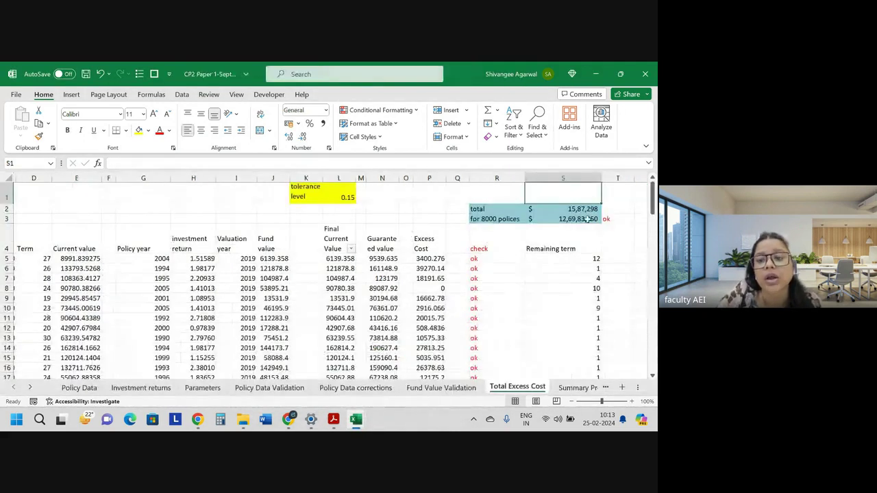
key(ctrl+Down)
key(ctrl+Down)
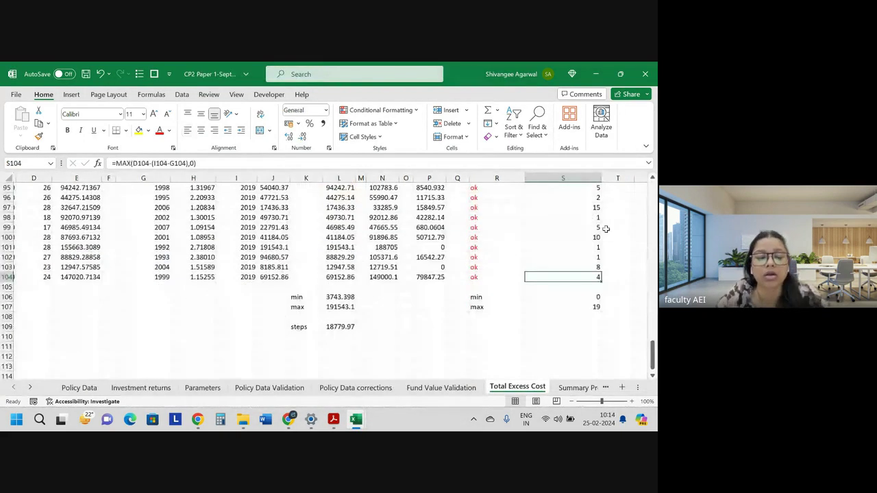
key(ctrl+Up)
key(ctrl+Up)
key(Down)
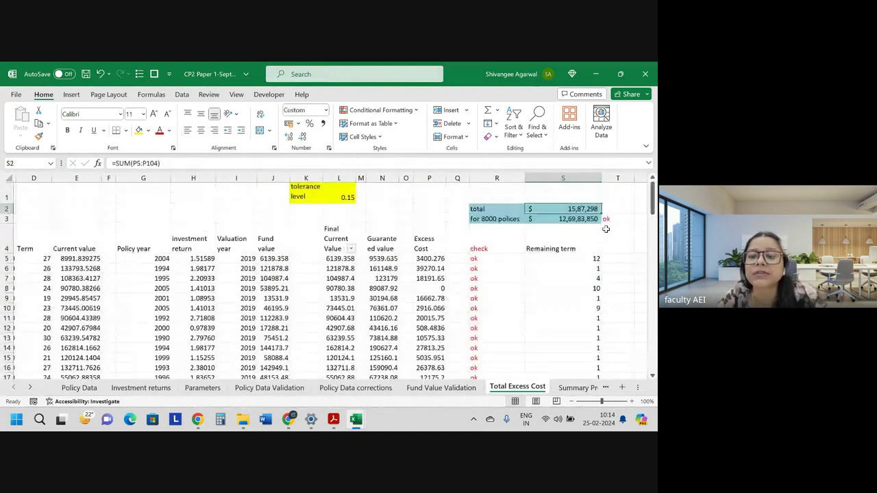
key(alt+Tab)
click(279, 176)
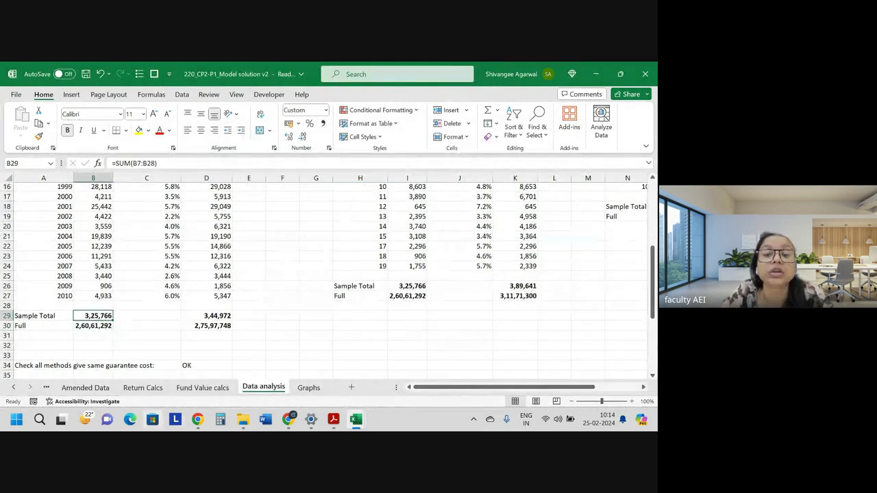
Glance at the exam report PDF, then inspect CP2 Paper's S3 formula =S2*total_policies/'Total Excess Cost'!A104.
click(334, 420)
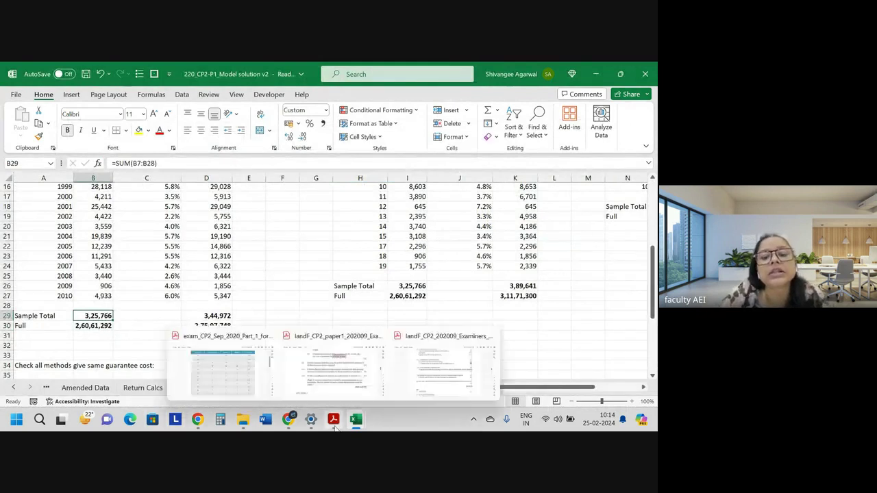
click(248, 384)
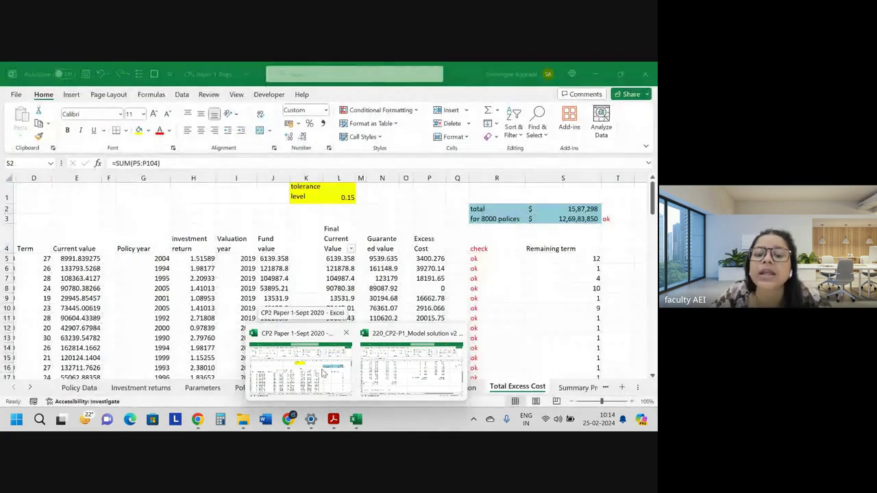
click(342, 366)
click(573, 251)
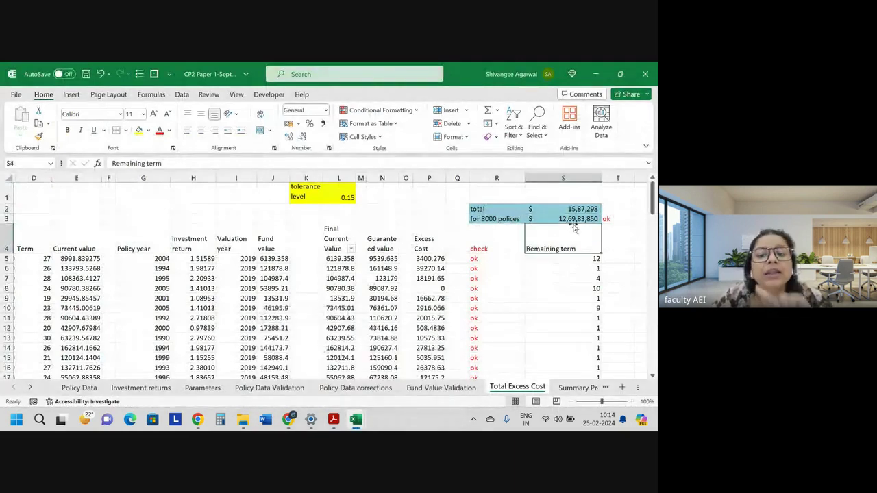
click(577, 220)
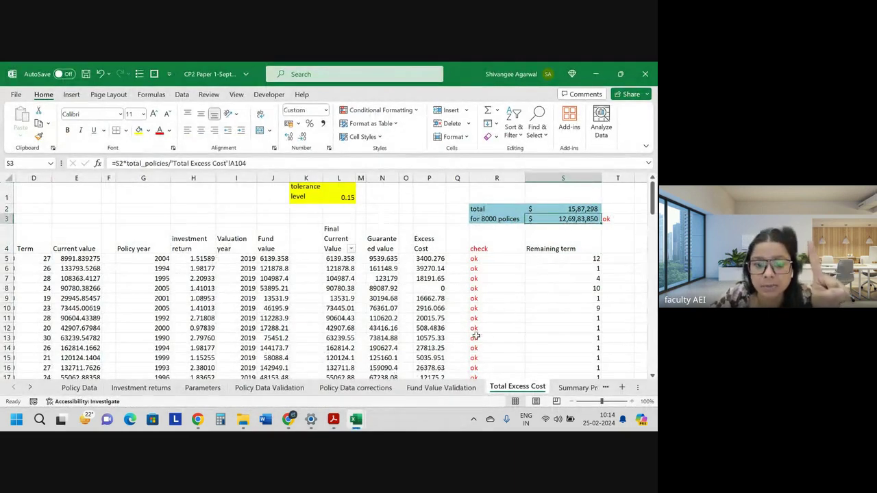
Highlight the total cost, per-policy cost and [2] guaranteed-value mark lines in pink.
mouse_move(333, 419)
click(372, 370)
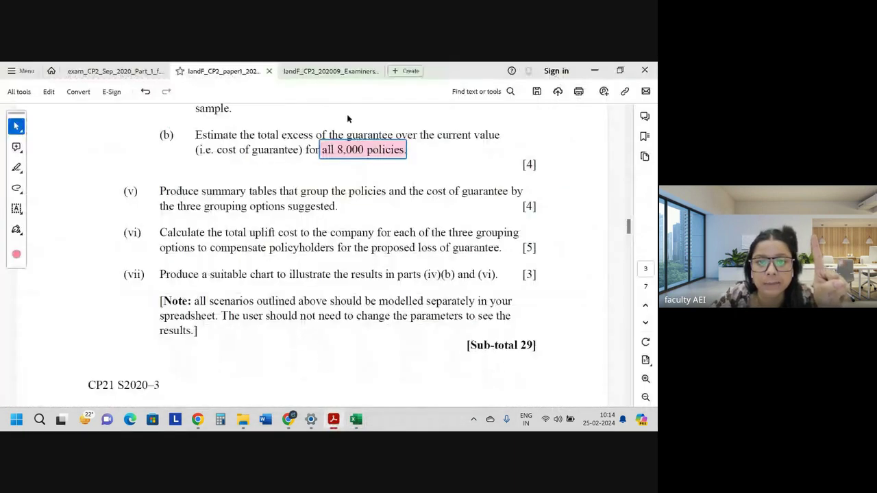
click(358, 73)
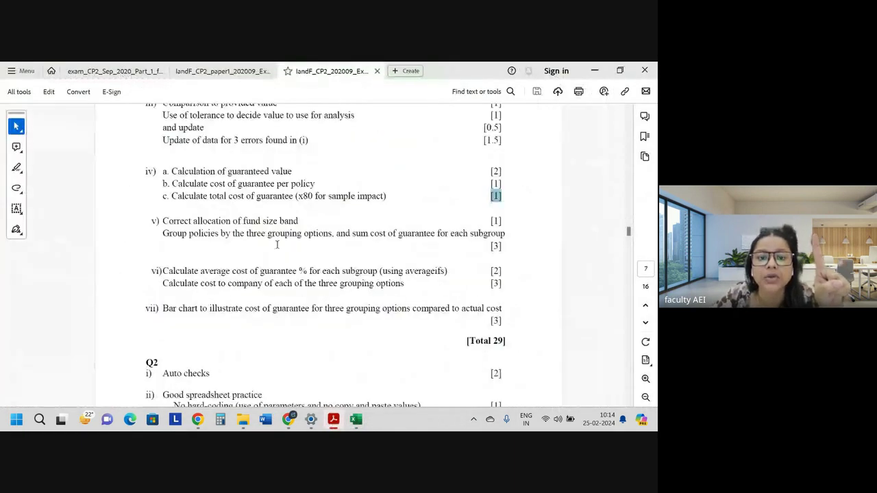
drag(170, 196, 497, 196)
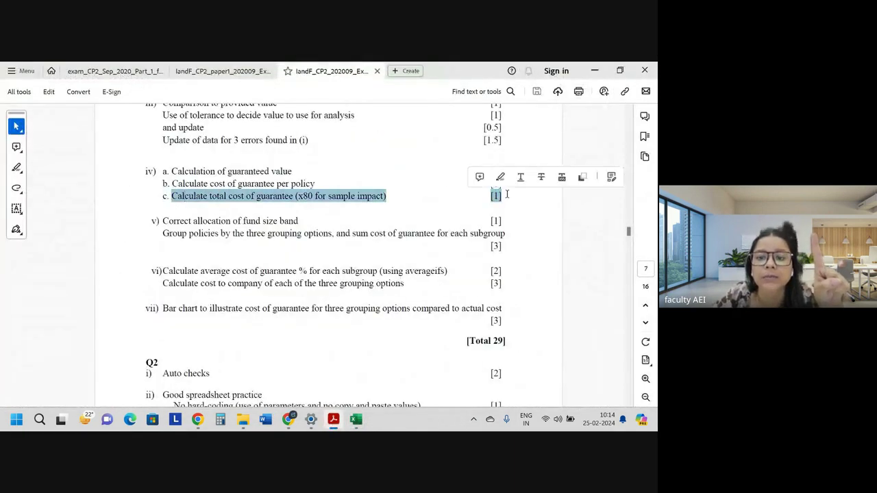
click(501, 176)
drag(209, 183, 509, 176)
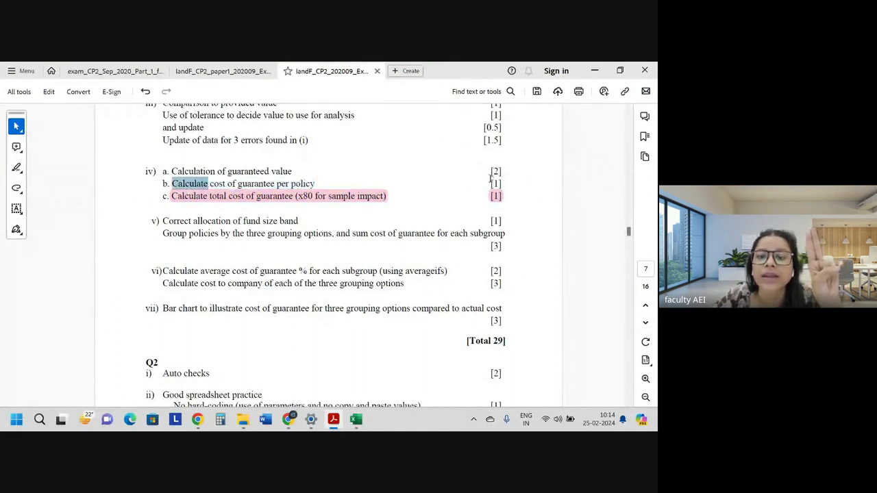
click(500, 164)
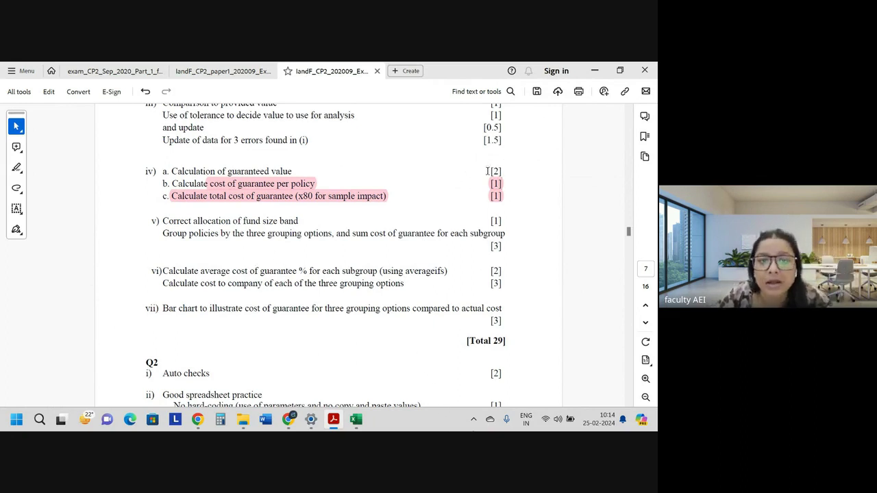
drag(488, 170, 507, 168)
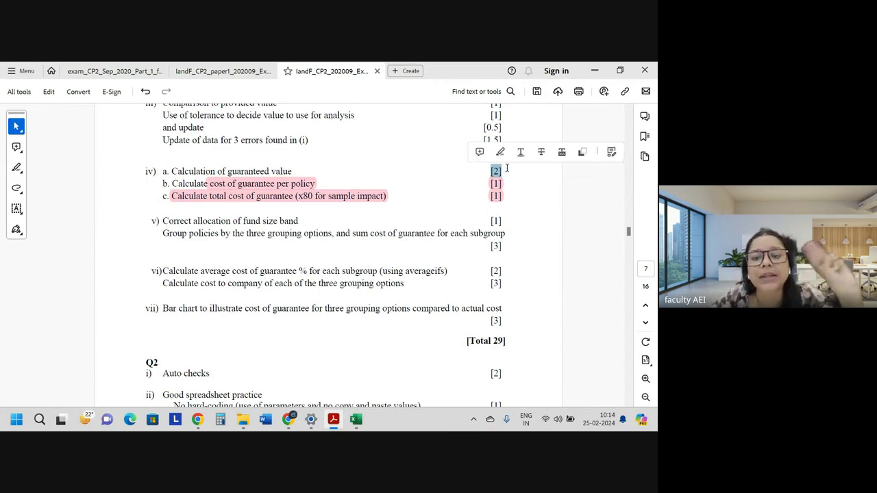
click(501, 152)
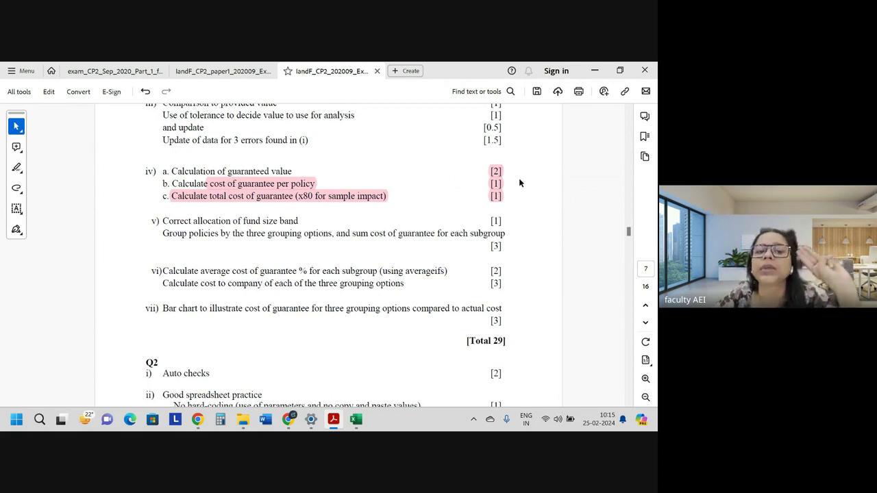
Select part (v)'s summary-tables wording on the exam paper, then return to the Excel workbook.
click(135, 70)
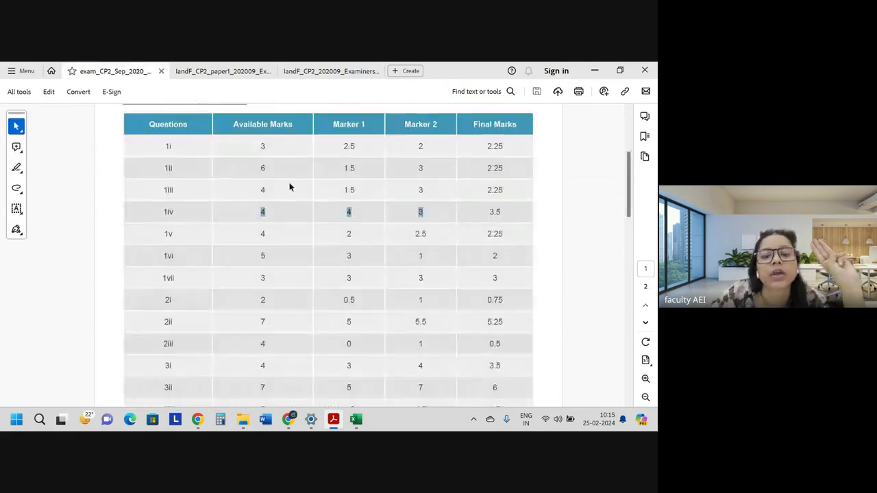
click(332, 75)
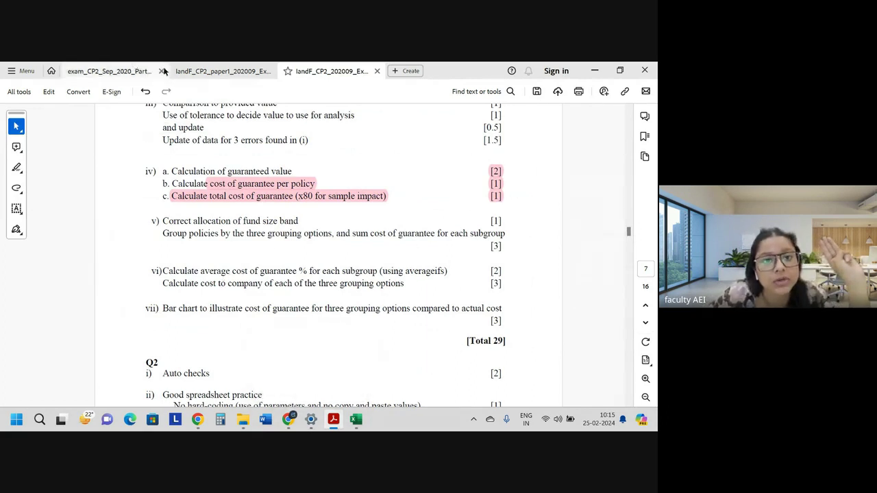
click(187, 75)
click(134, 73)
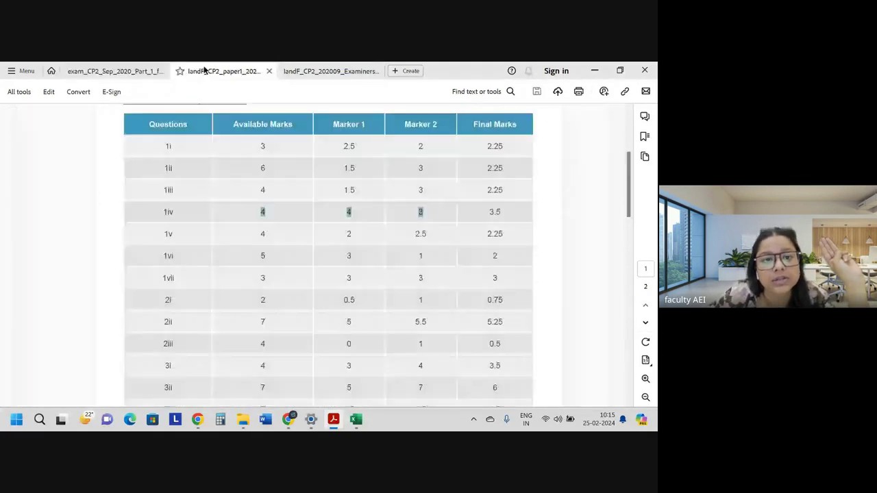
drag(160, 191, 507, 198)
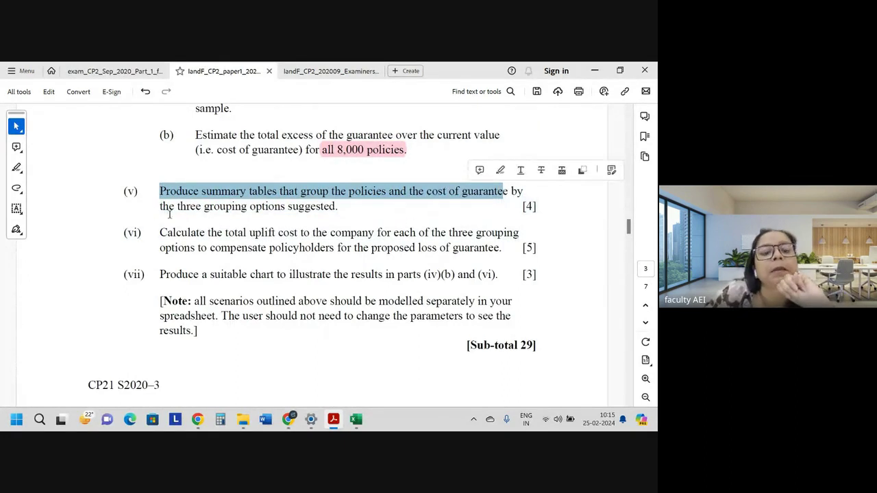
drag(159, 206, 247, 206)
scroll(269, 207, down, 1)
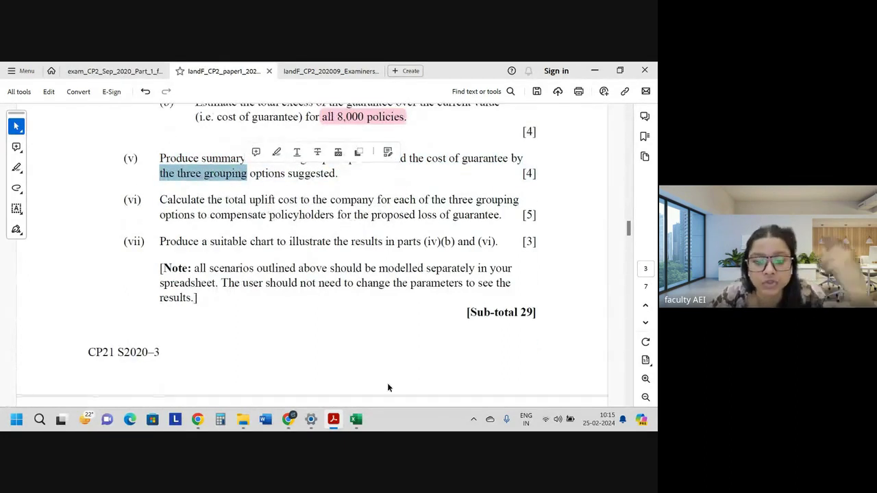
mouse_move(356, 420)
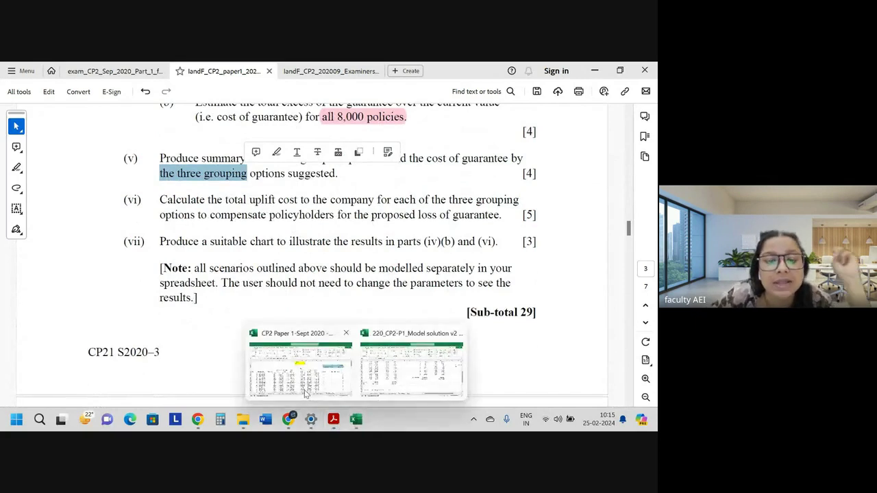
click(307, 384)
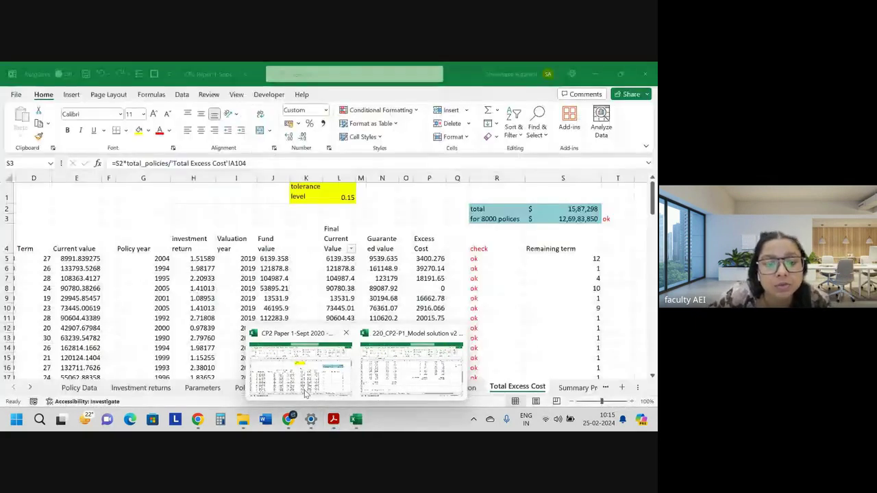
Switch to the model solution workbook and bring up its Fund Value calcs sheet.
click(358, 418)
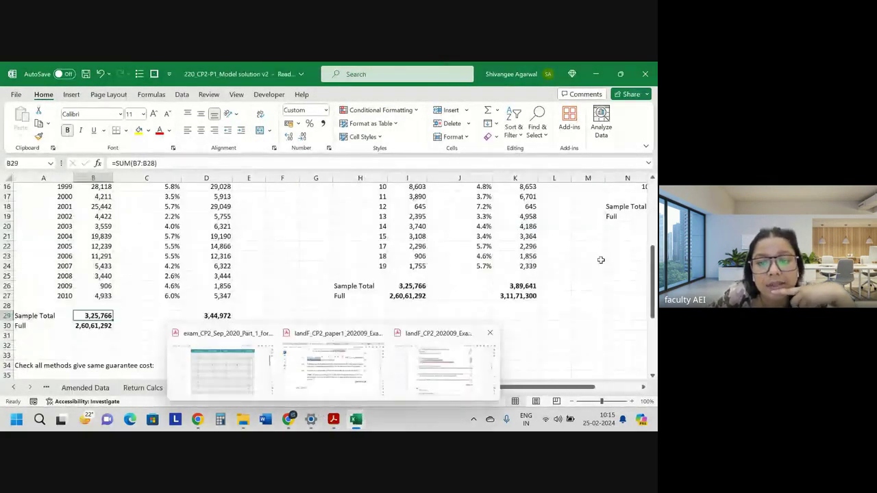
key(ctrl+Up)
key(ctrl+Up)
key(ctrl+Up)
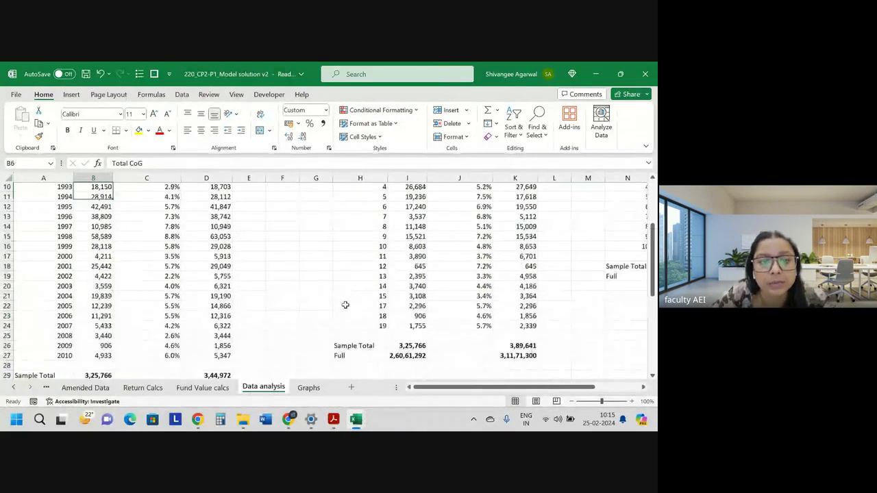
key(ctrl+Up)
scroll(268, 308, down, 1)
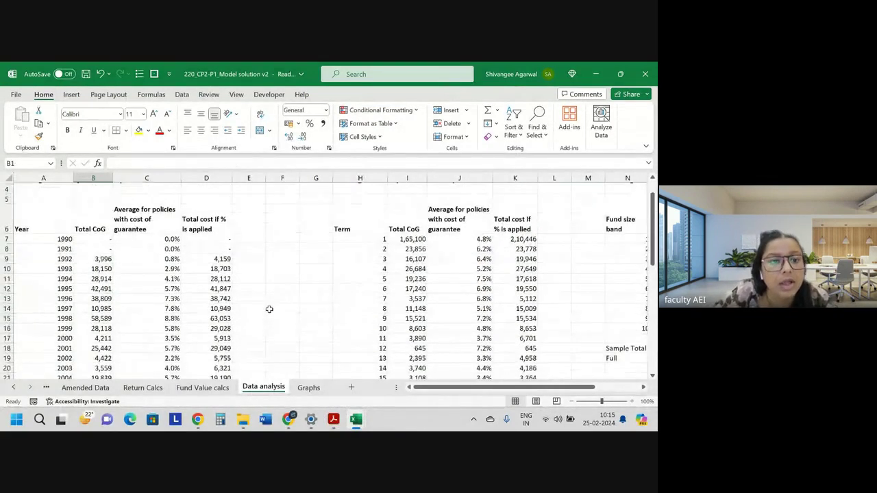
click(202, 387)
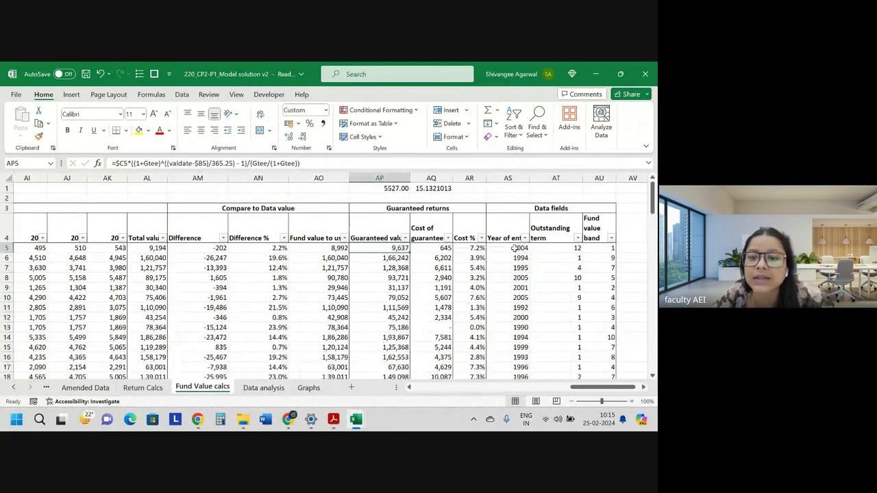
Examine AT5's outstanding-term formula =ROUNDUP(D5-(valdate-B5)/365.25,0), highlighting the elapsed-time part.
click(515, 250)
double_click(552, 250)
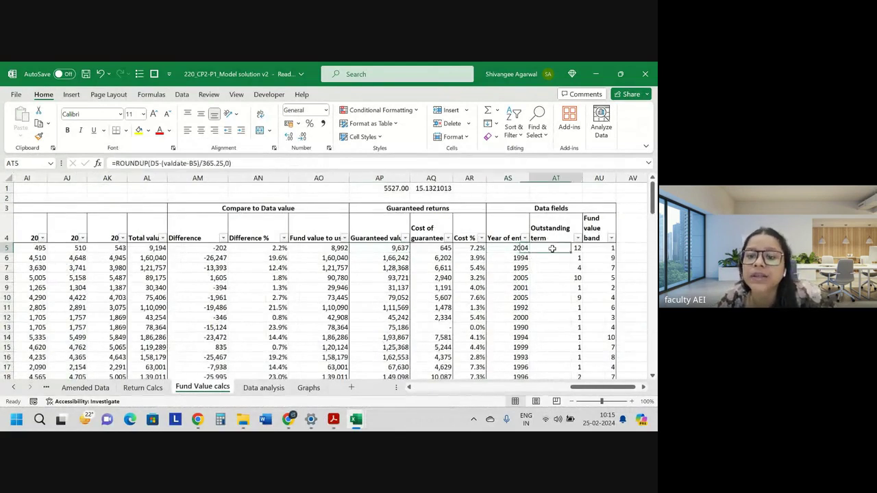
scroll(596, 388, right, 1)
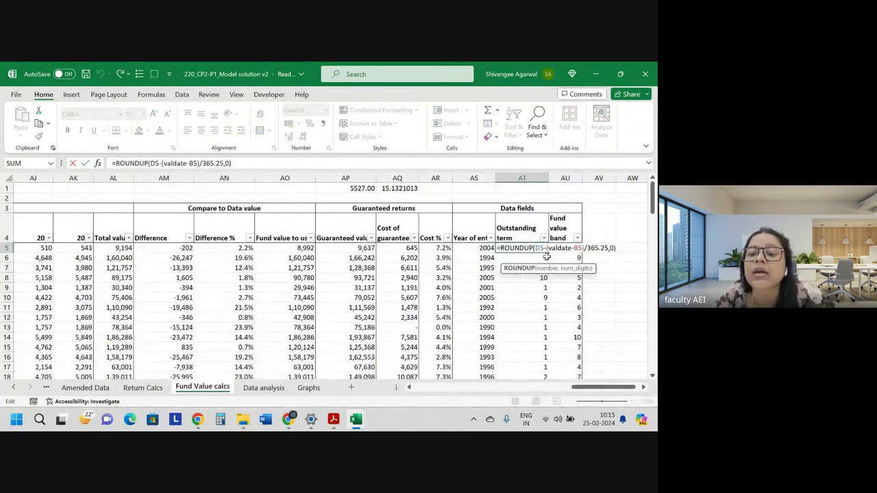
drag(602, 387, 432, 407)
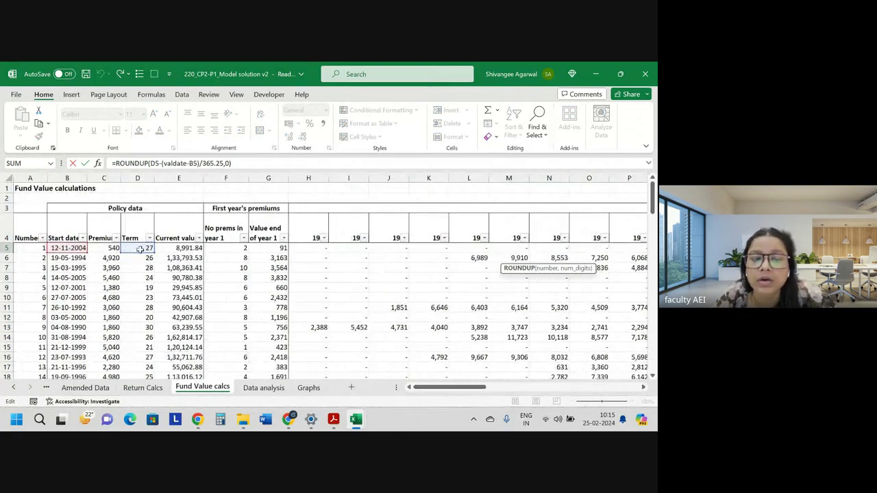
drag(480, 388, 633, 388)
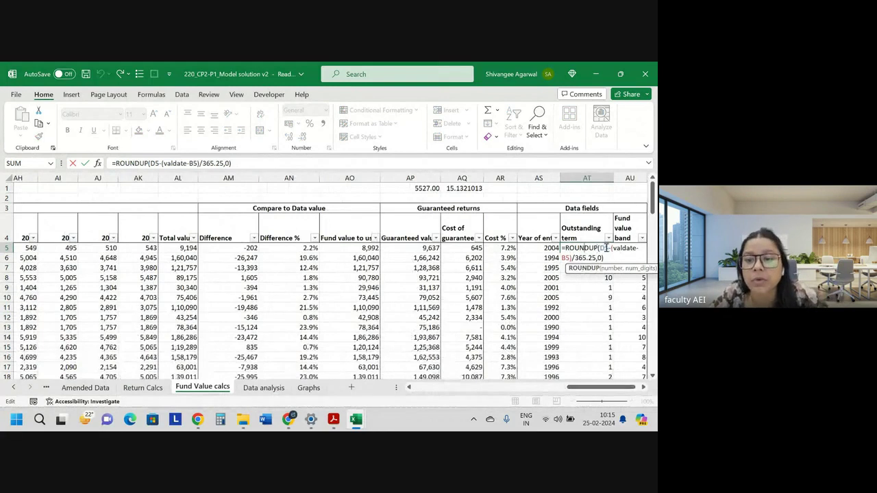
drag(614, 248, 573, 259)
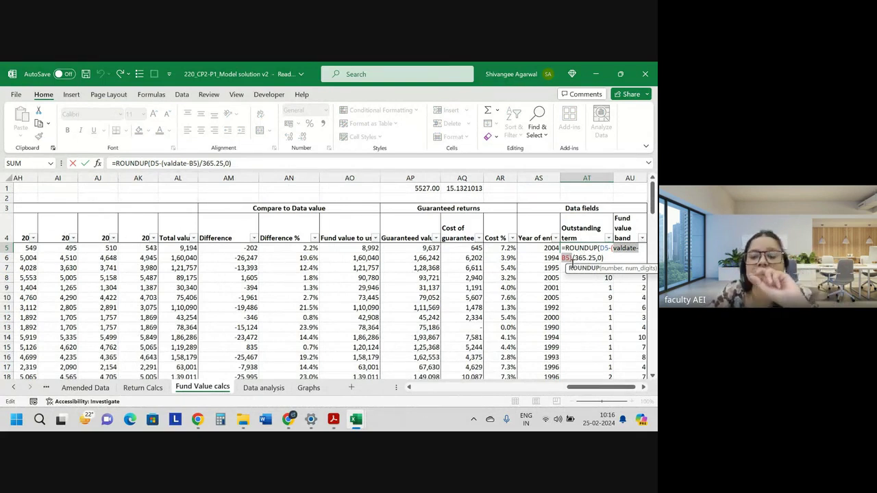
drag(596, 387, 404, 390)
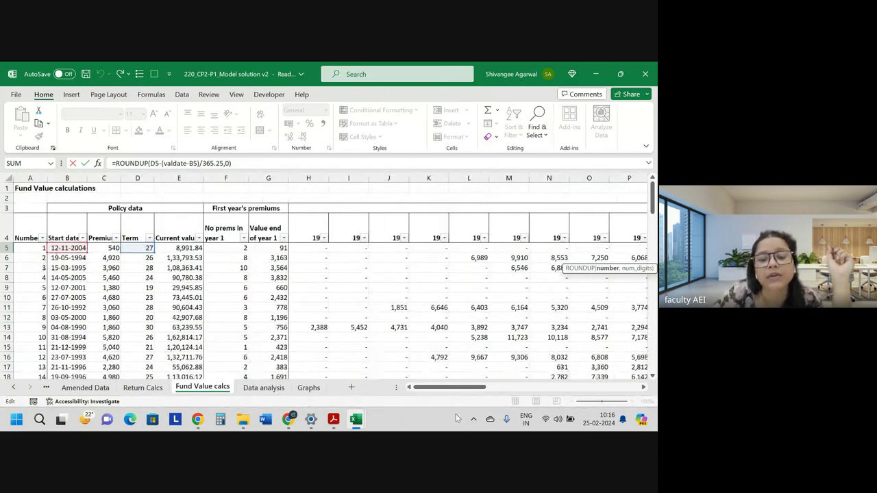
drag(463, 388, 616, 388)
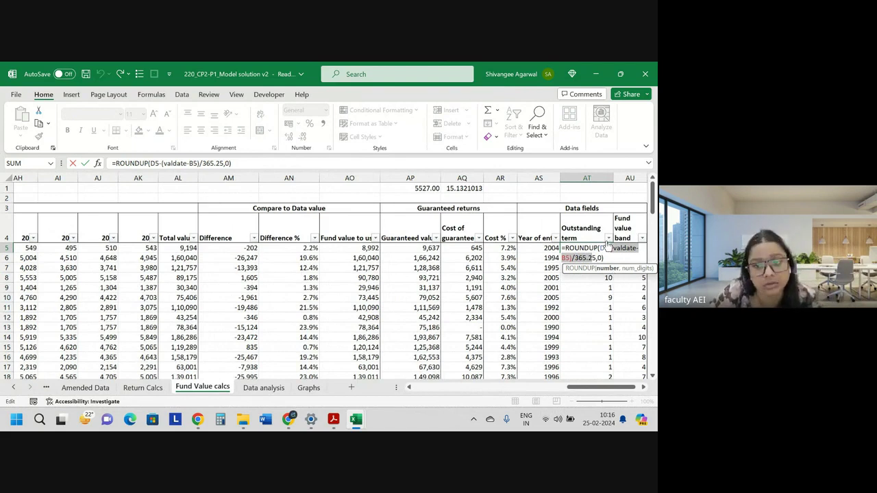
mouse_move(587, 258)
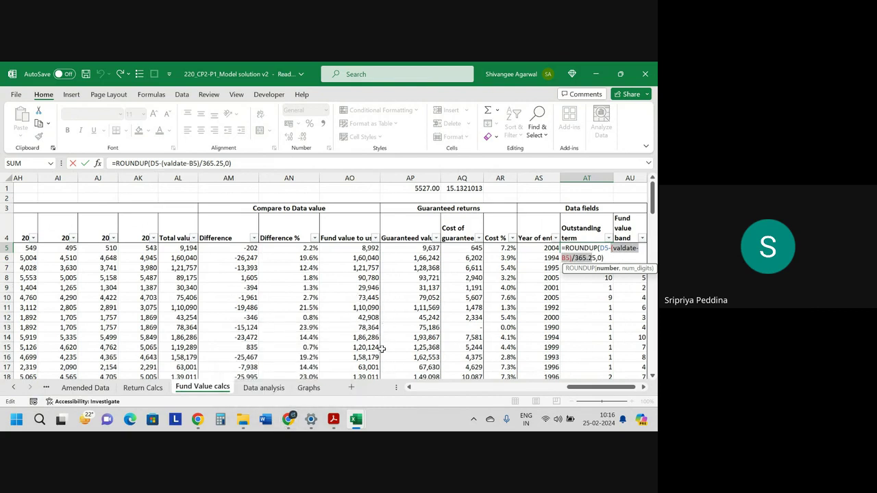
Trial-edit AT5's formula, undo it, and commit the outstanding term unchanged at 12.
click(401, 218)
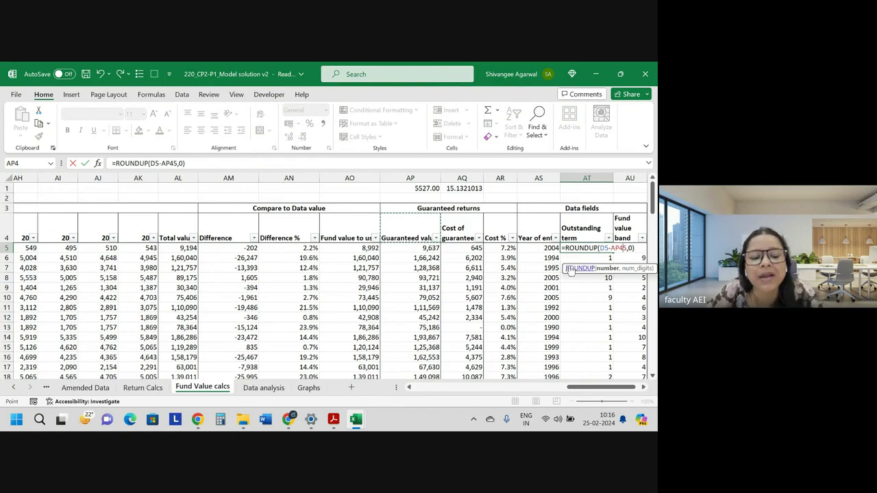
key(ctrl+z)
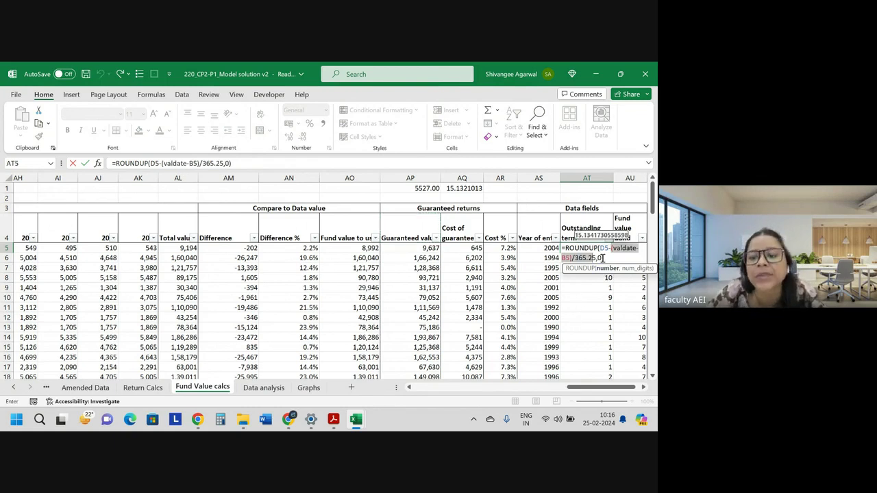
key(F2)
key(Right)
key(Right)
key(Right)
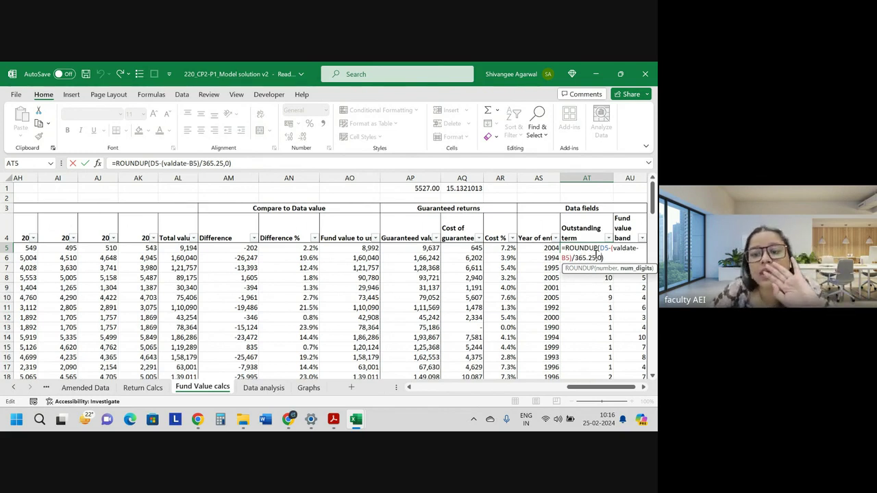
click(598, 268)
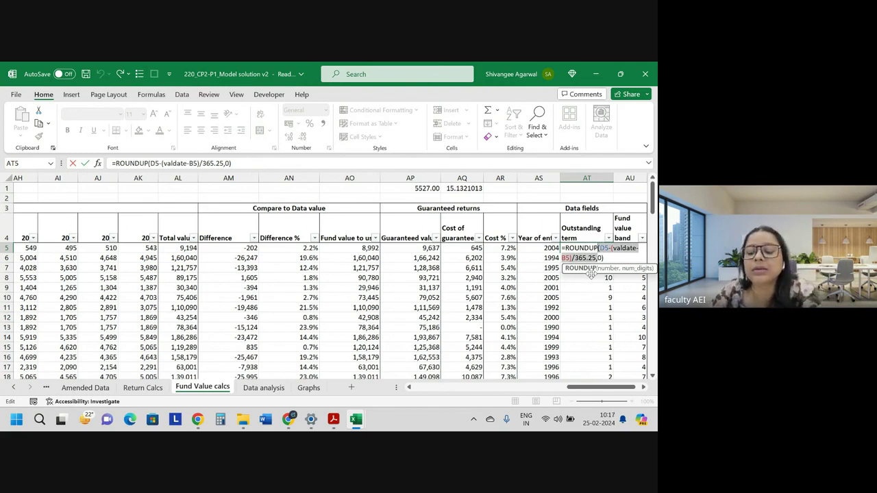
key(Return)
Move to the fund value band column to read =ROUNDDOWN(AO5/FundBand,0)+1.
key(Up)
key(ctrl+Left)
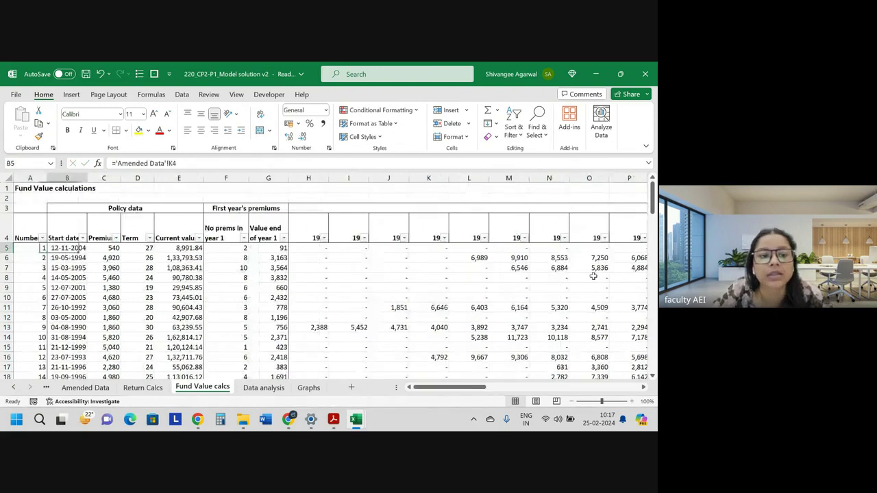
key(Right)
key(Right)
key(Right)
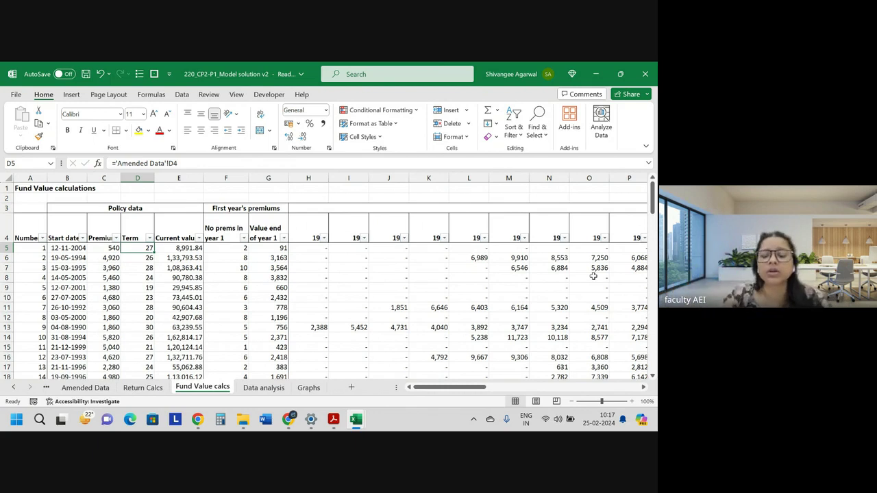
key(ctrl+Right)
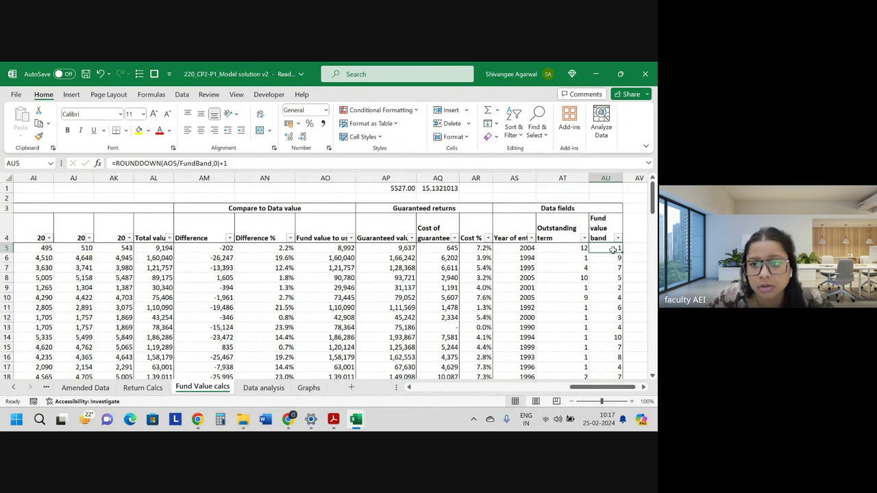
Scroll the sheet tabs back and bring up the open PDF documents.
click(14, 388)
click(14, 388)
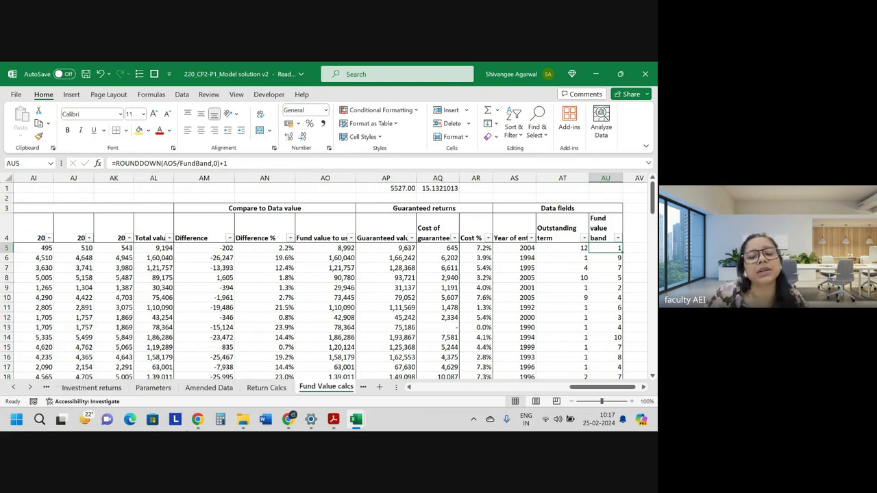
click(333, 420)
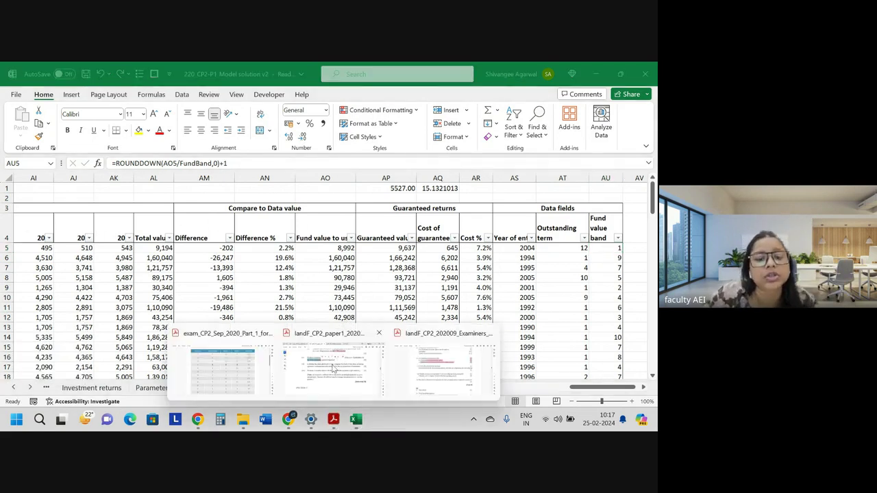
In the exam paper PDF, highlight '10 fund size bands' pink and return to Excel.
click(334, 371)
scroll(329, 367, up, 10)
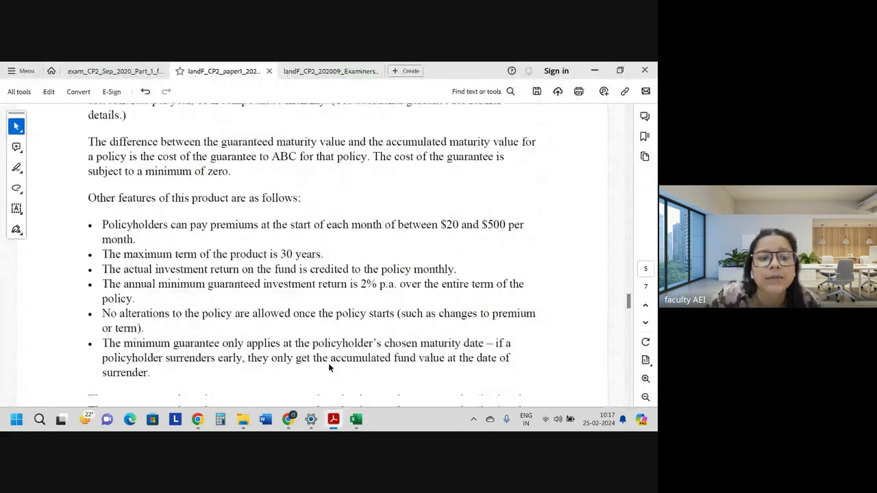
scroll(329, 369, down, 10)
scroll(329, 364, up, 7)
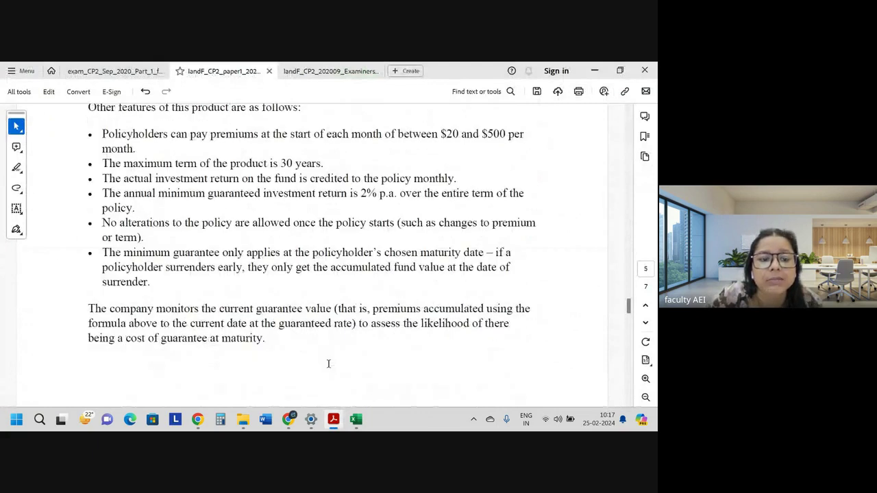
scroll(328, 363, down, 10)
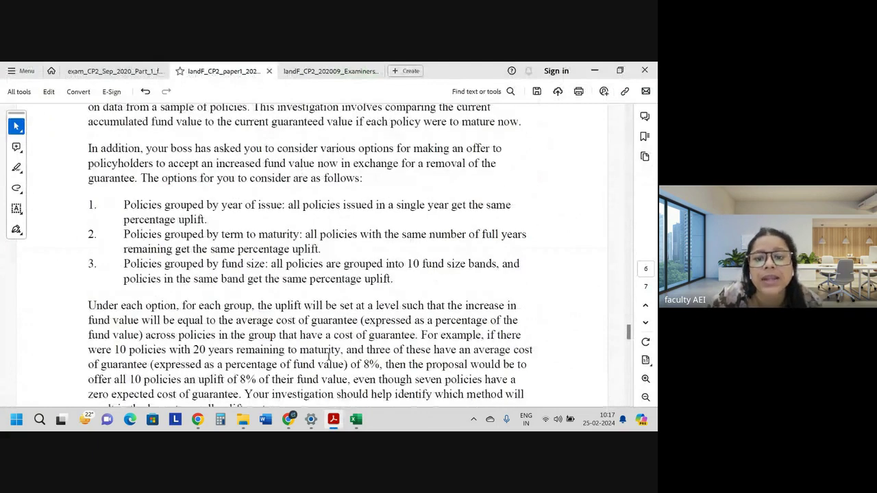
scroll(329, 357, down, 2)
drag(407, 190, 474, 192)
click(500, 169)
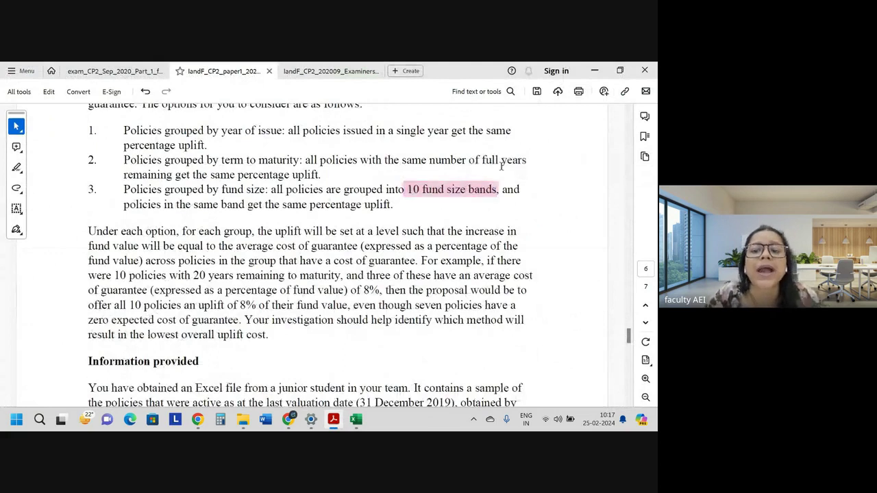
key(alt+Tab)
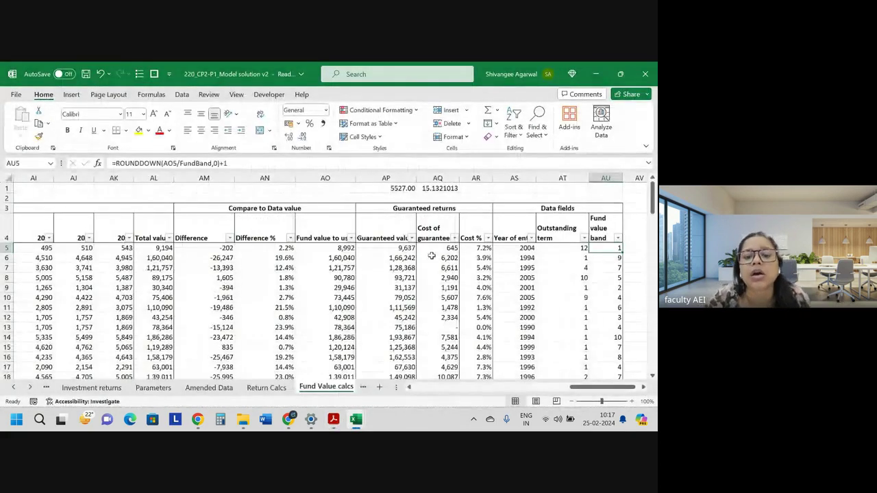
Inspect the fund value formula in AO7 and select the fund value column to its last row.
click(329, 236)
click(338, 268)
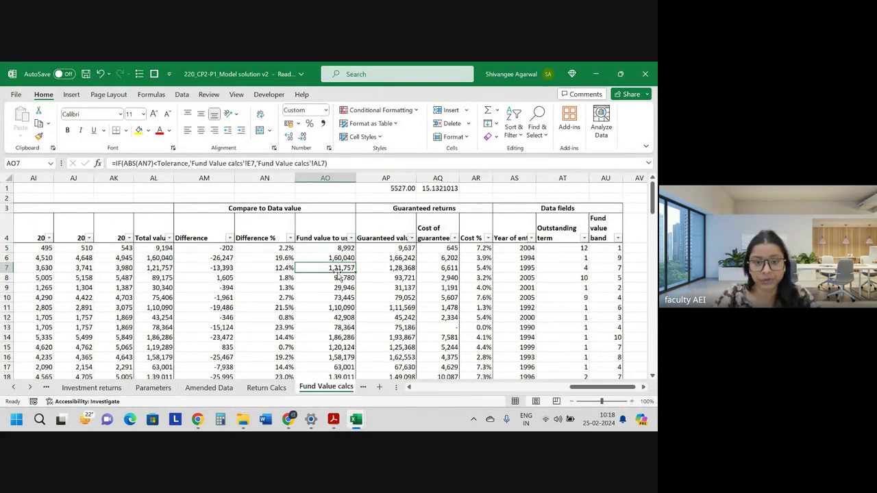
key(Up)
key(Up)
key(ctrl+shift+Down)
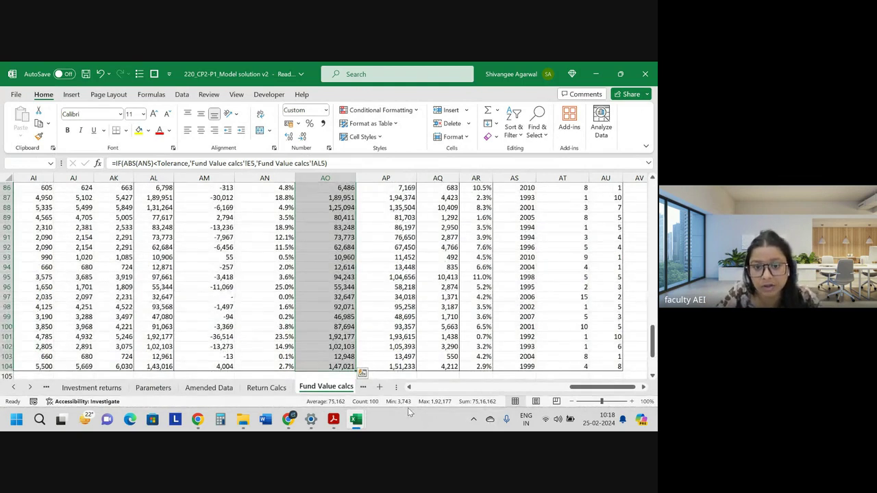
key(ctrl+Up)
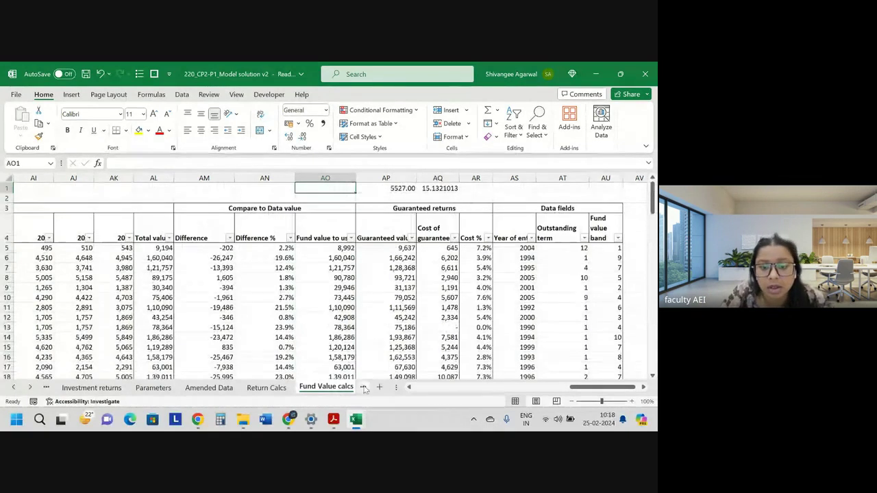
On Data analysis, inspect O7's SUMIF Total CoG for fund size band 1 (8,010).
key(ctrl+Page_Down)
scroll(221, 317, right, 2)
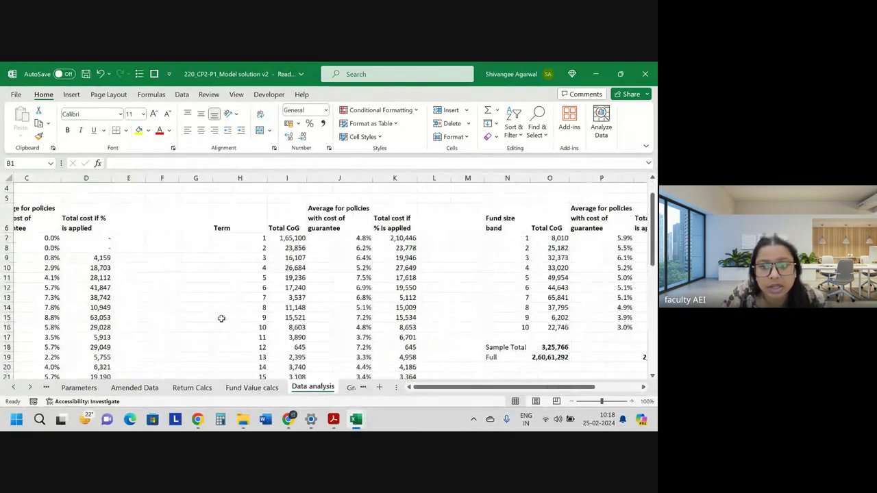
scroll(221, 317, right, 2)
scroll(227, 312, right, 2)
click(353, 237)
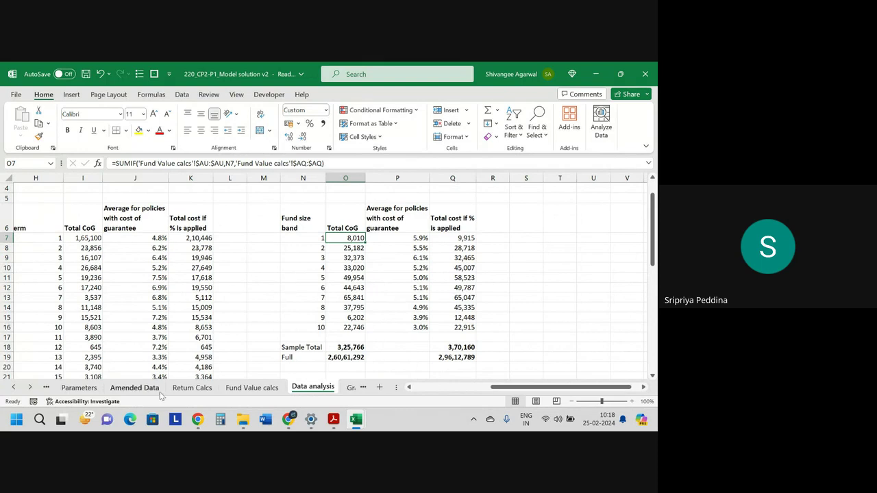
Confirm the 20000 fund size band on Parameters, then review Data analysis's band numbers.
click(70, 389)
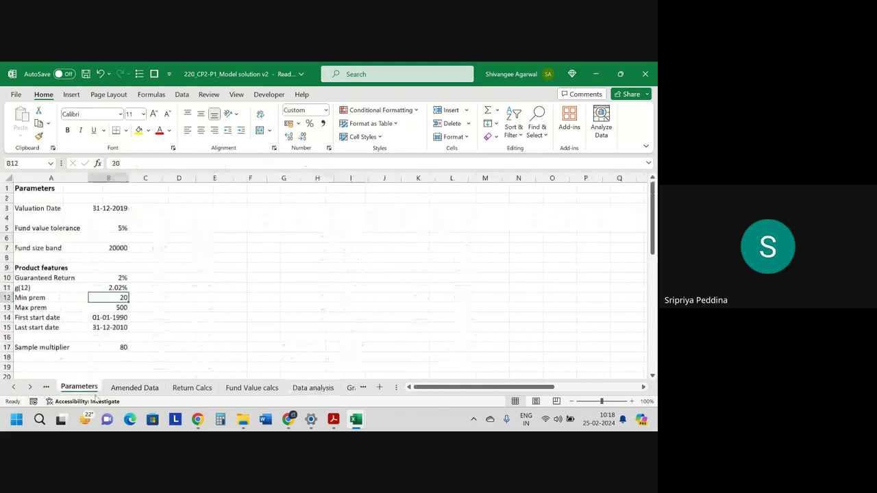
click(111, 247)
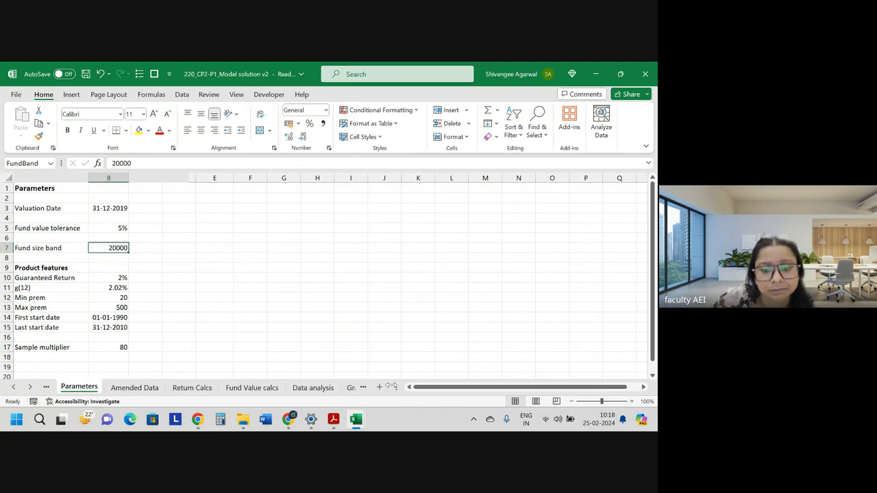
click(313, 388)
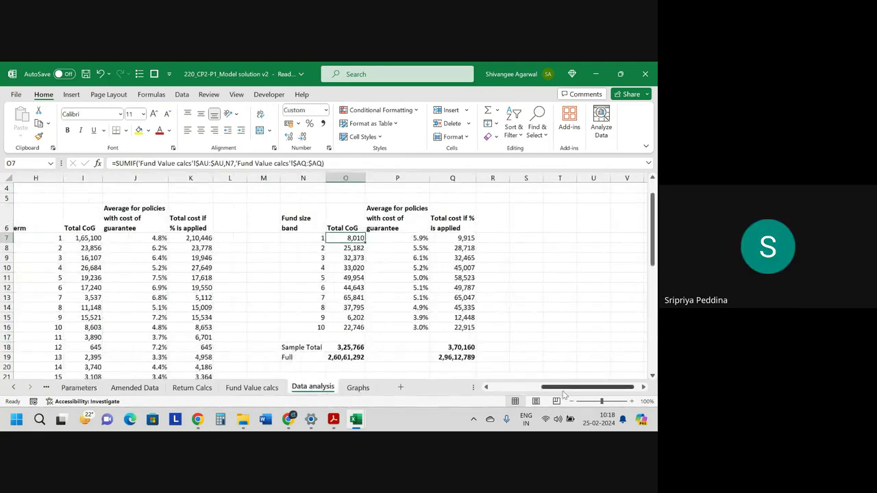
mouse_move(563, 387)
mouse_down()
mouse_move(550, 398)
mouse_move(487, 401)
mouse_up()
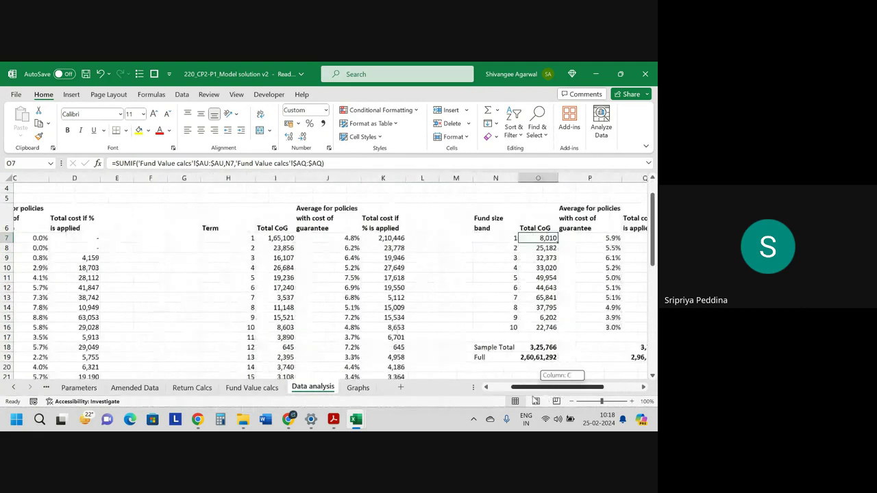
scroll(400, 355, up, 1)
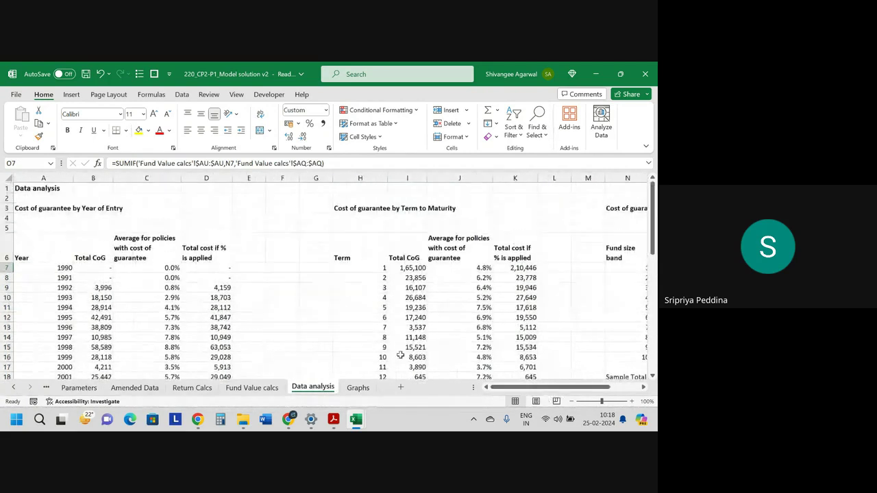
drag(560, 387, 591, 399)
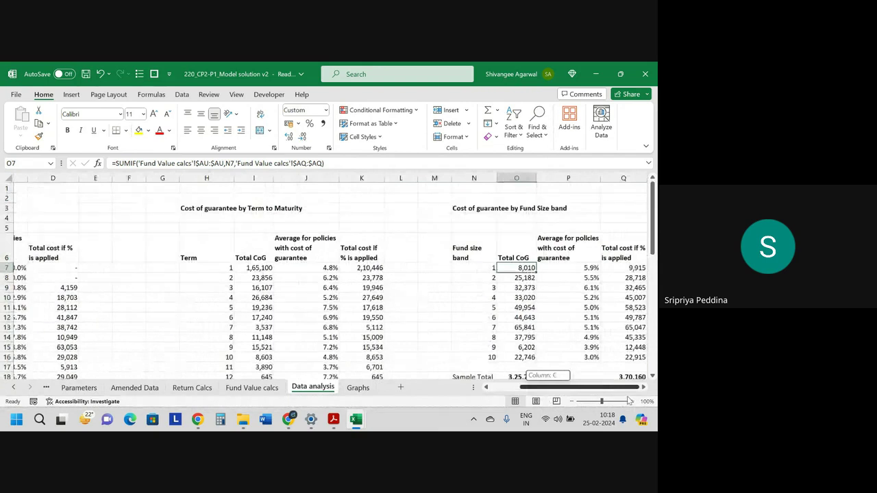
click(483, 268)
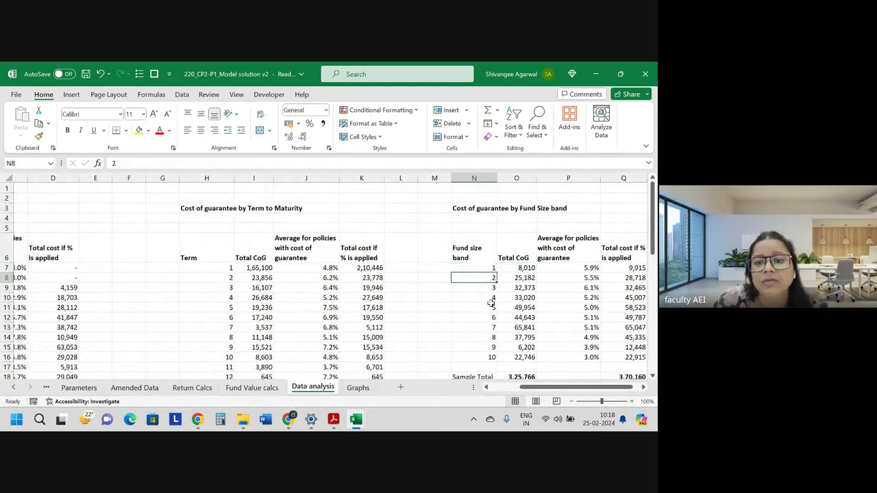
key(Down)
key(Down)
key(Down)
key(Down)
key(Down)
key(Down)
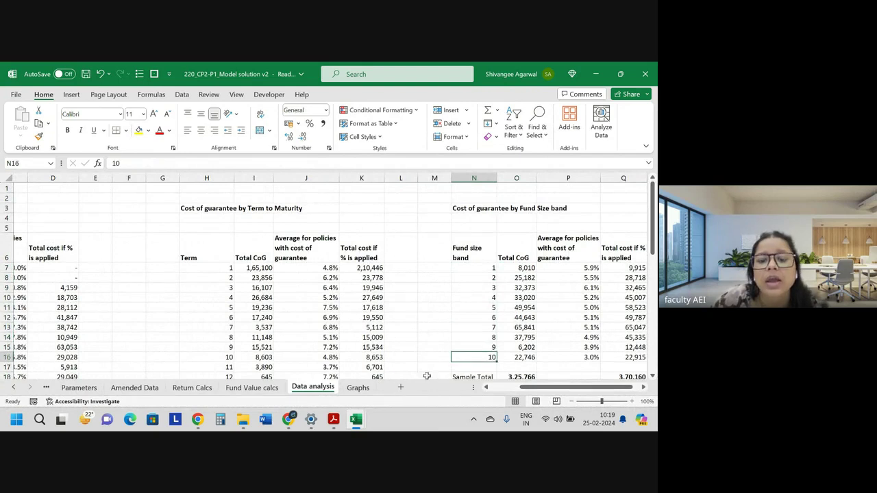
View policy 1's =ROUNDDOWN(AO5/FundBand,0)+1 band formula in AU5 on Fund Value calcs.
click(252, 388)
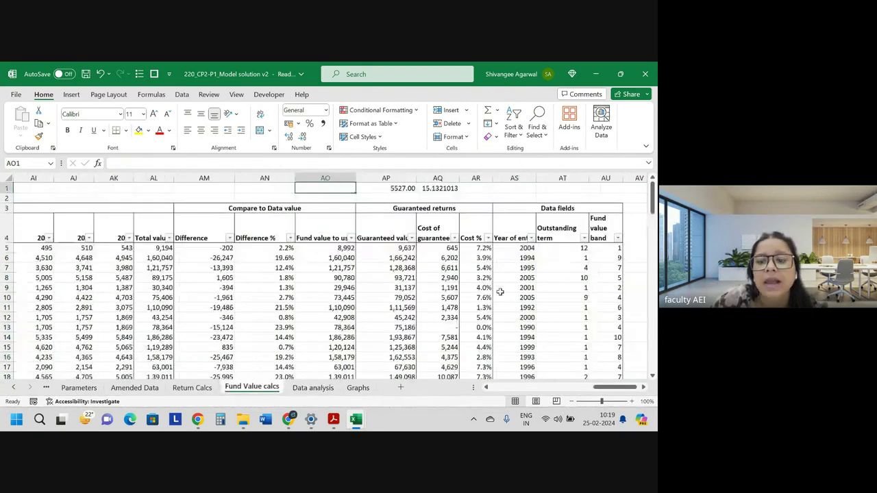
double_click(606, 248)
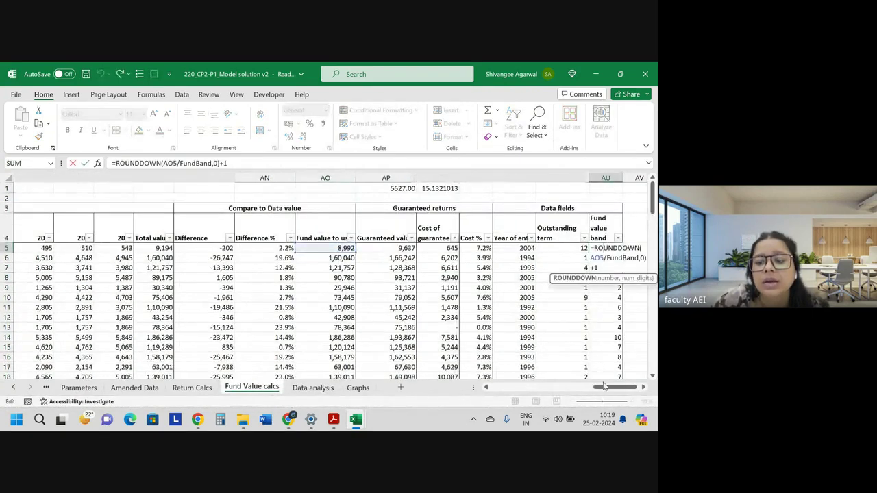
drag(606, 388, 619, 389)
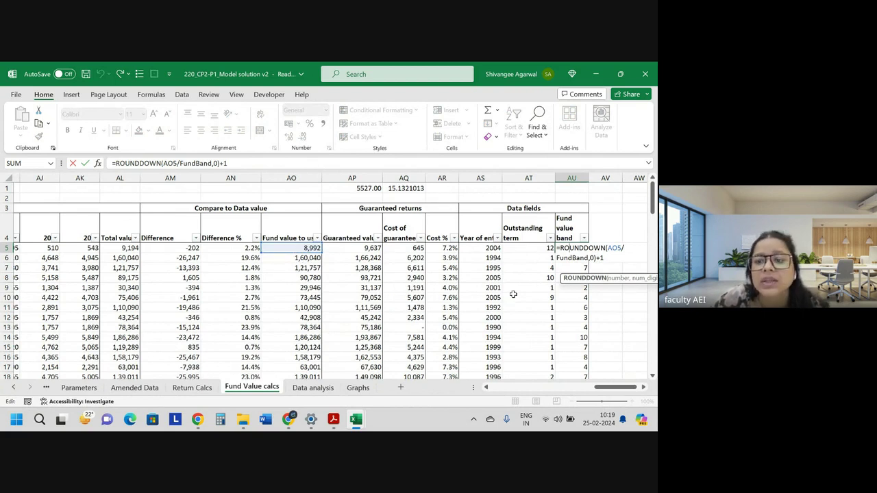
key(Return)
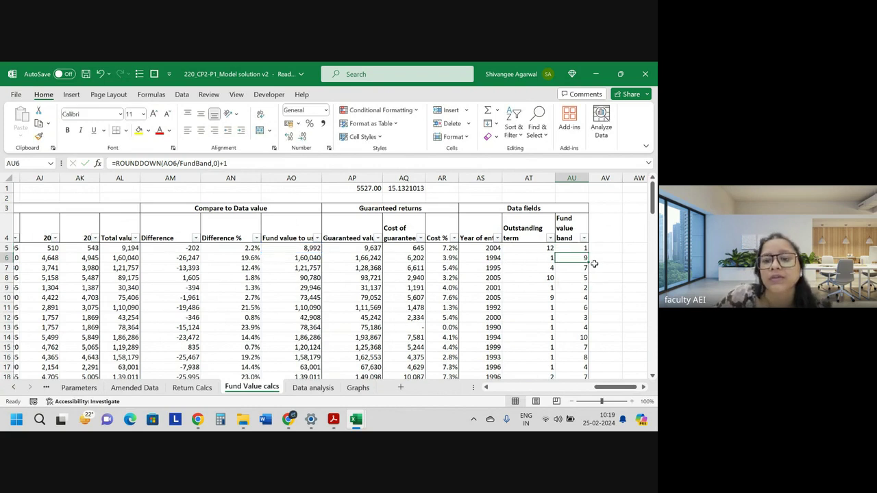
click(610, 257)
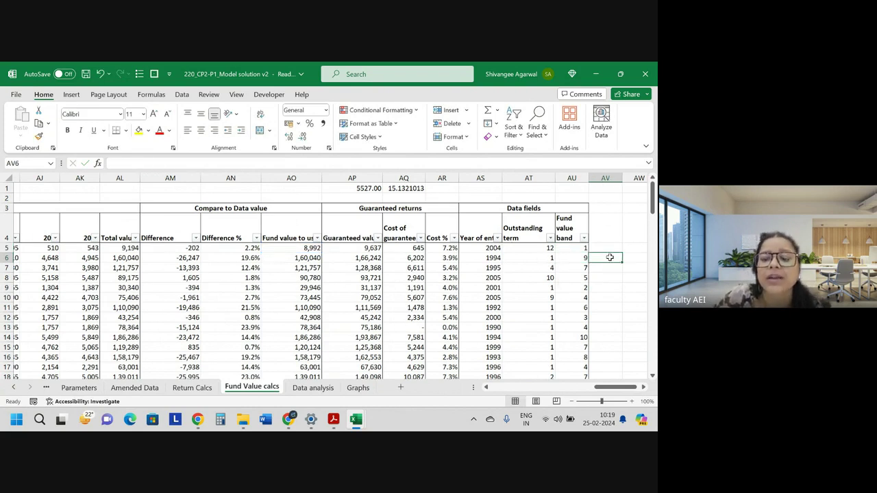
text(=)
key(Left)
key(Left)
key(Left)
key(Left)
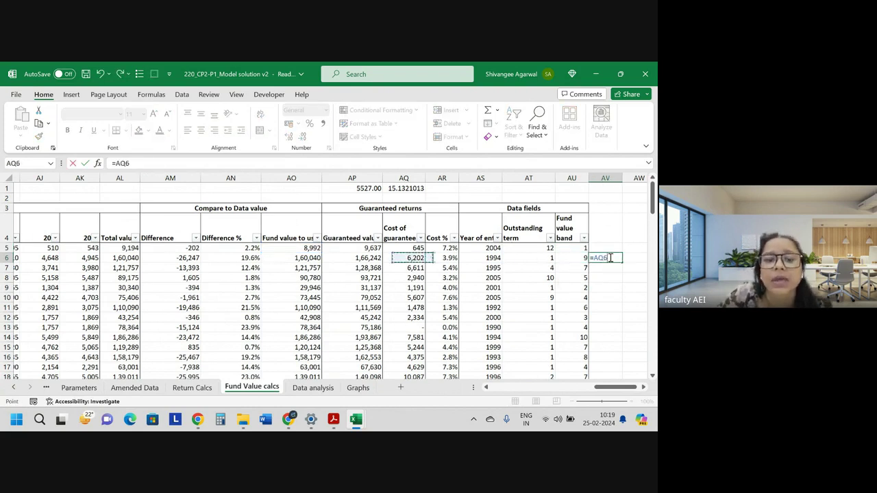
key(Left)
key(Left)
text(/)
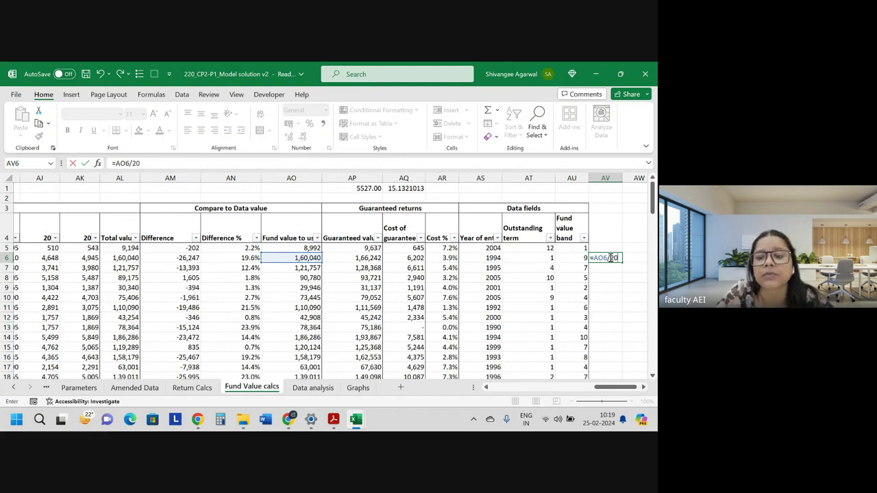
key(Return)
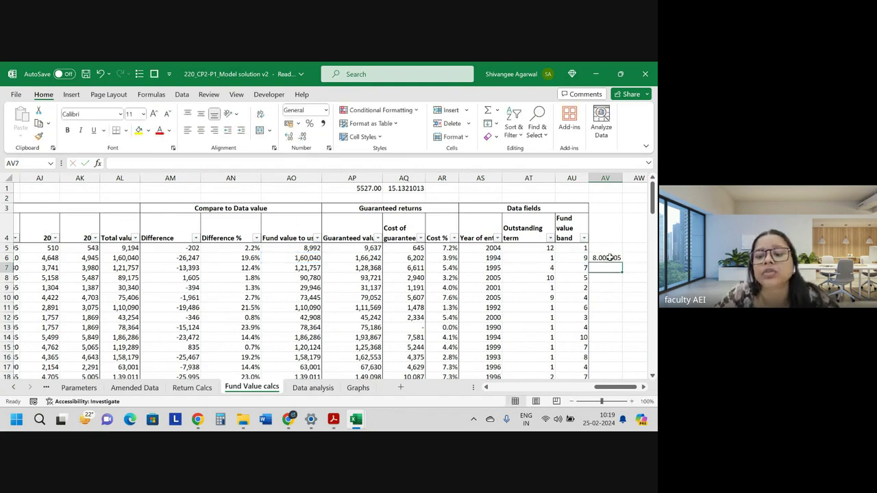
click(611, 258)
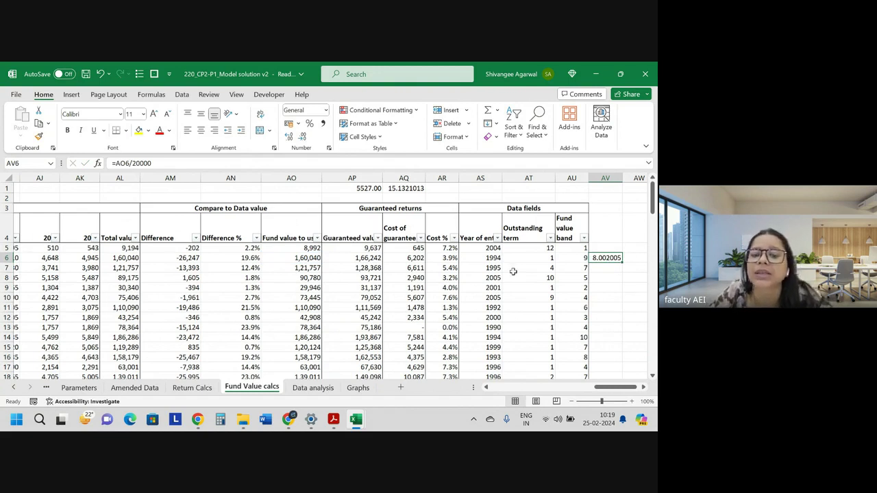
click(308, 258)
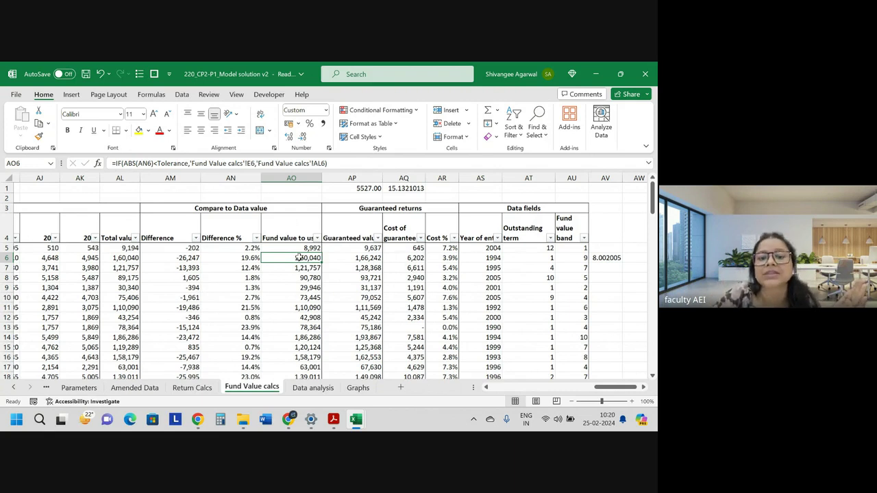
click(575, 258)
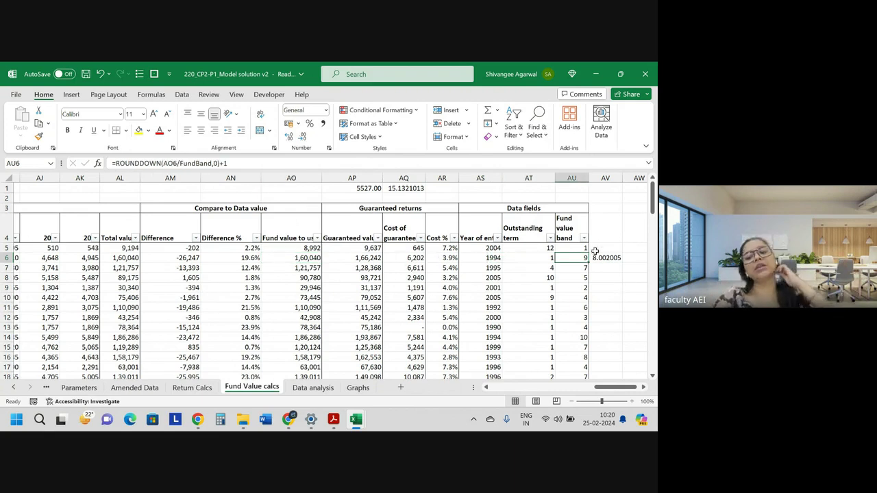
key(Down)
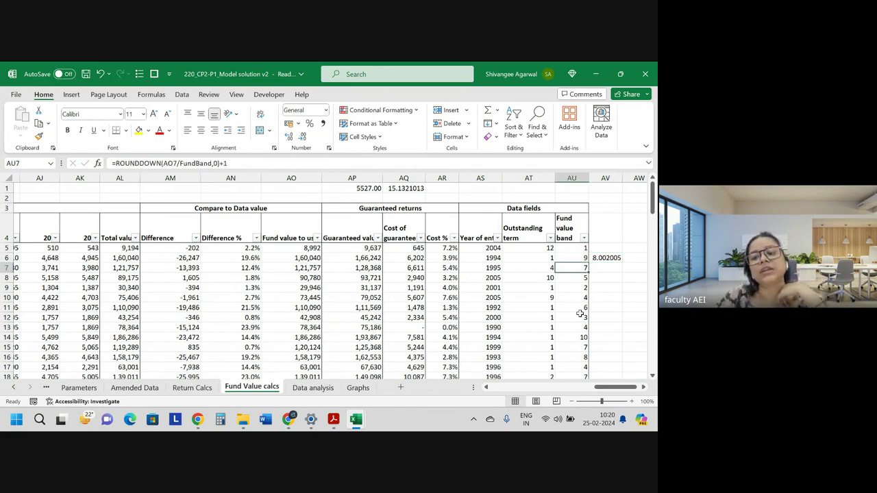
key(Down)
key(Down)
key(Down)
click(573, 359)
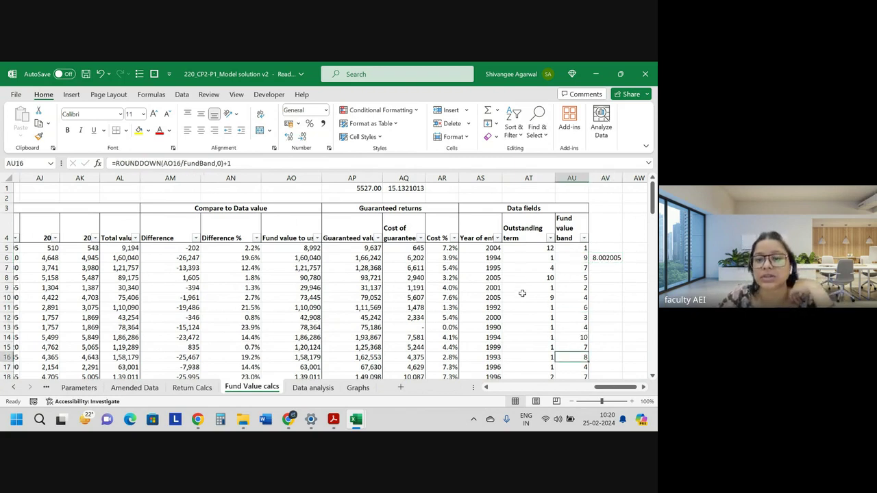
click(600, 257)
key(Delete)
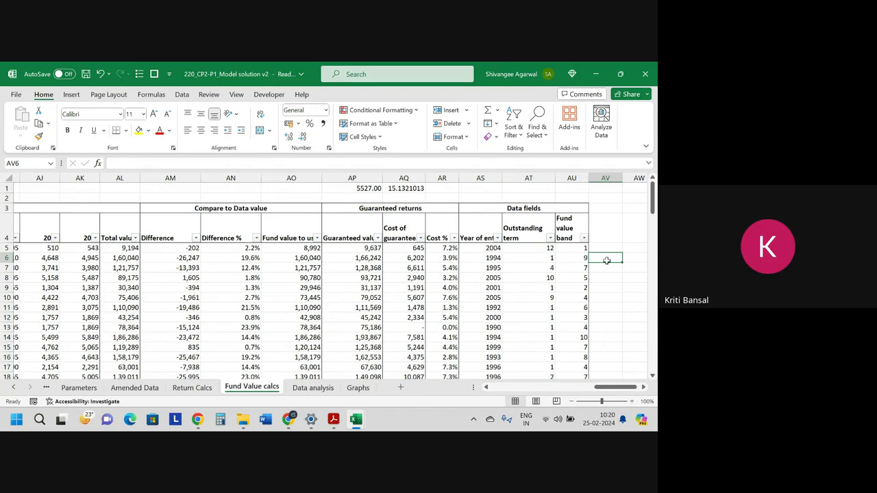
Confirm the band value 9 in AU6 and abandon a formula started in AV6.
double_click(577, 257)
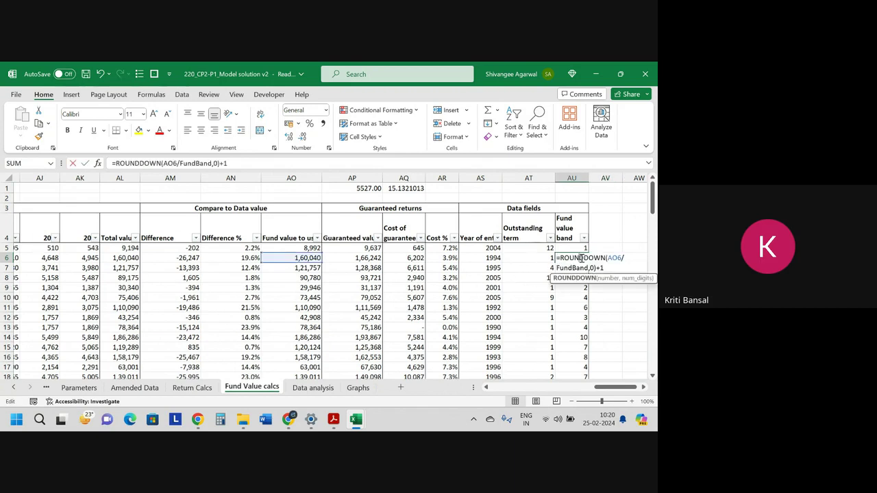
key(Tab)
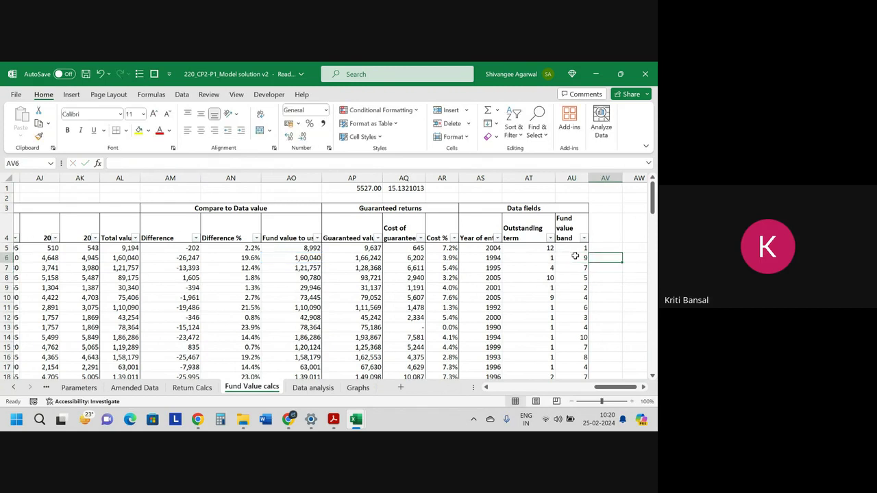
text(=)
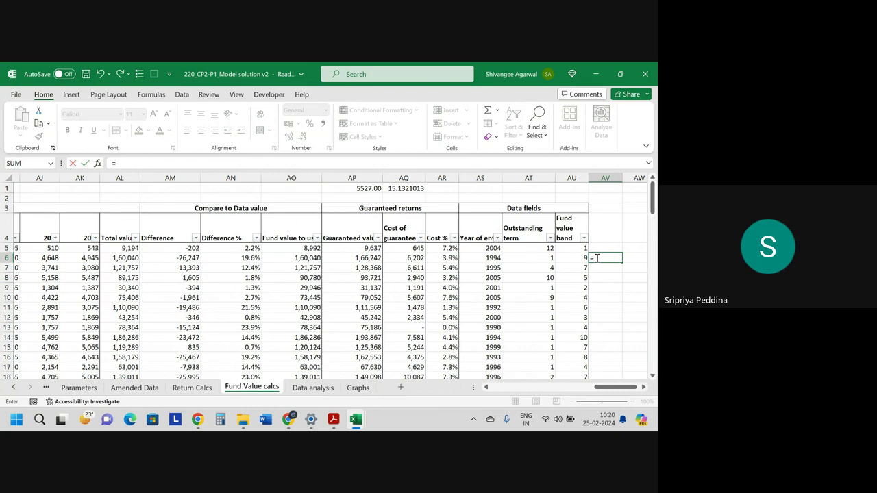
key(Escape)
key(Up)
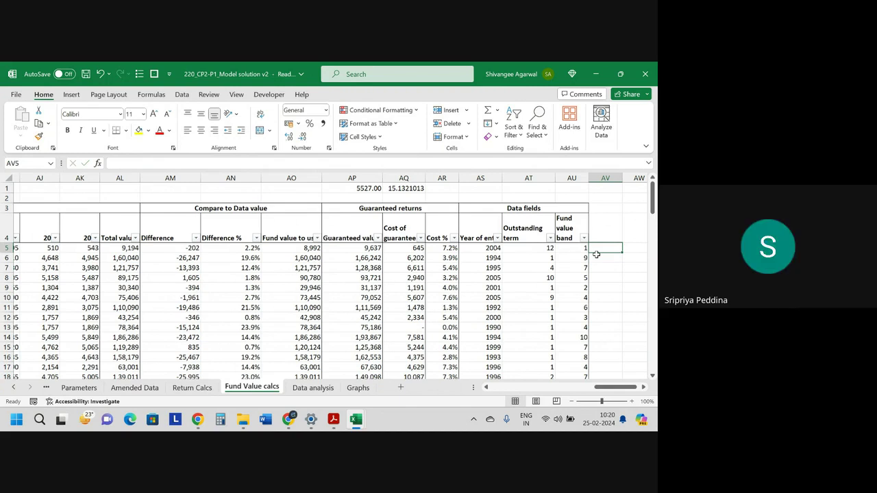
Compare ROUNDDOWN and ROUNDUP via =roun in AV5, discard it, and view AU7's band formula.
text(=)
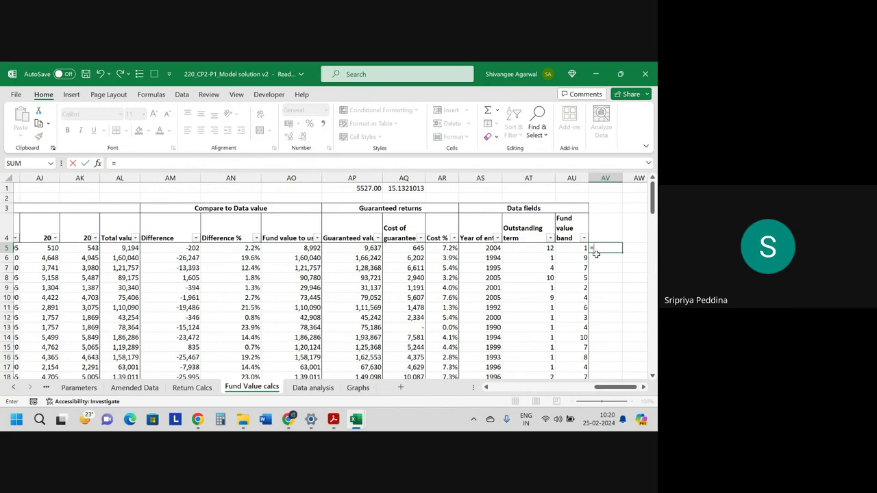
text(roun)
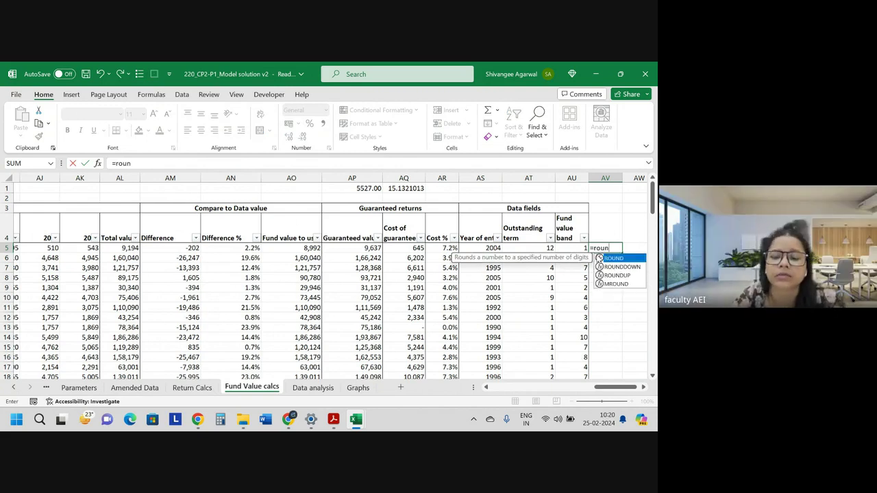
key(Down)
key(Down)
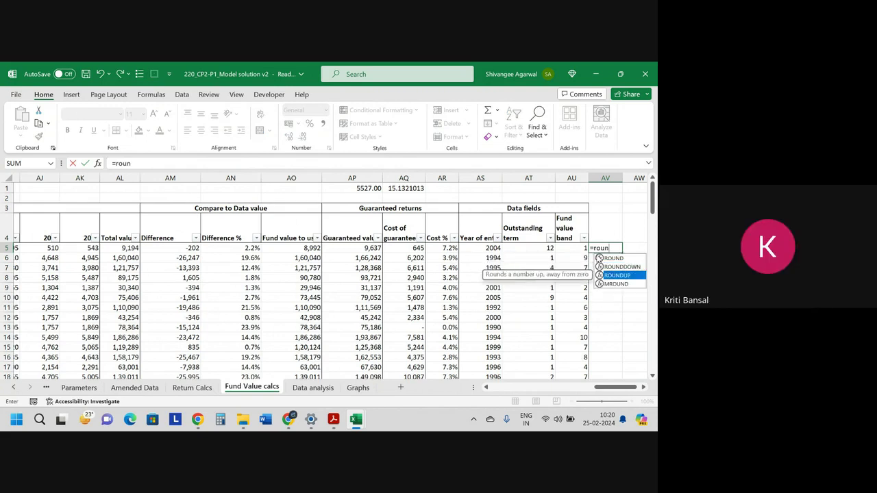
key(Escape)
click(596, 256)
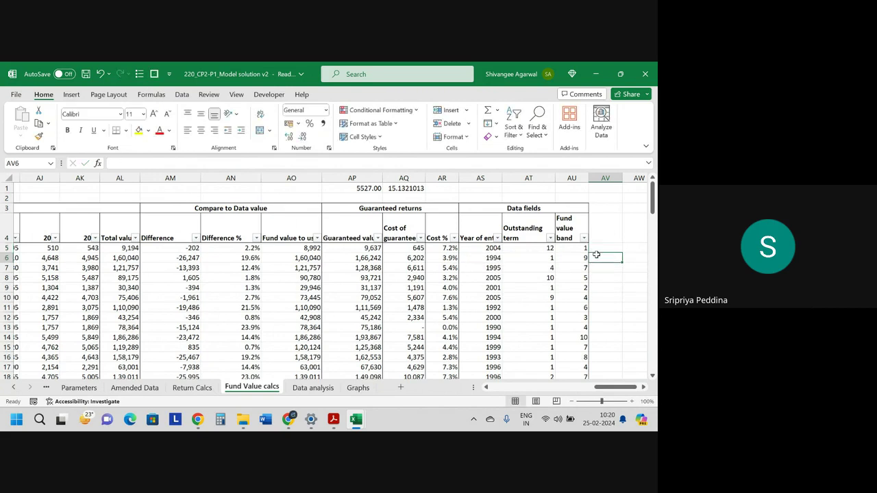
key(Down)
key(Down)
key(Left)
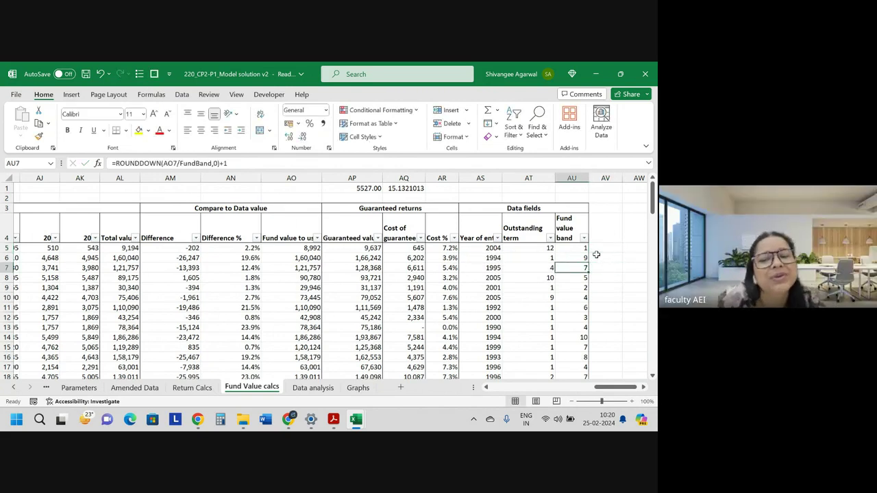
scroll(576, 308, down, 4)
scroll(576, 308, down, 4)
scroll(576, 309, down, 3)
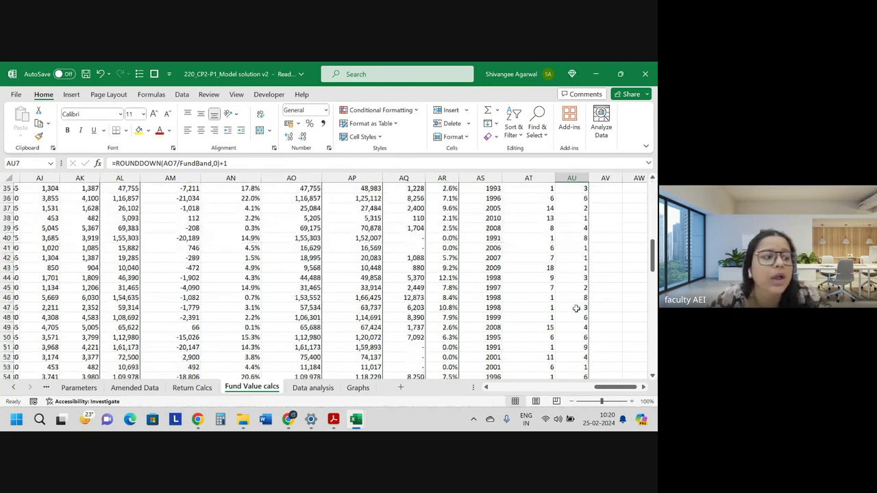
scroll(572, 312, up, 11)
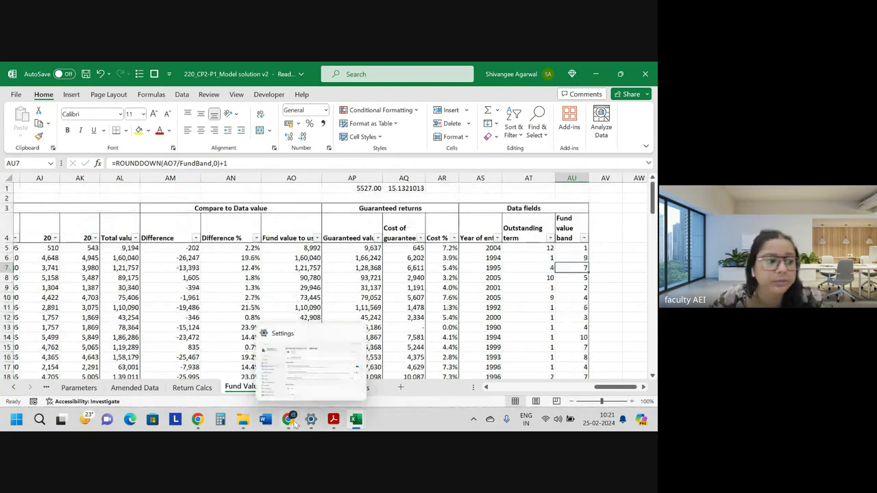
click(312, 386)
click(311, 386)
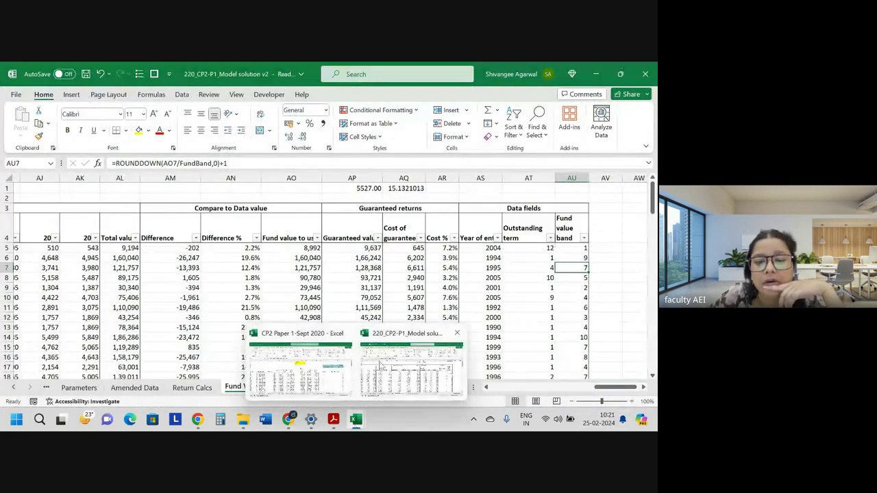
mouse_move(356, 420)
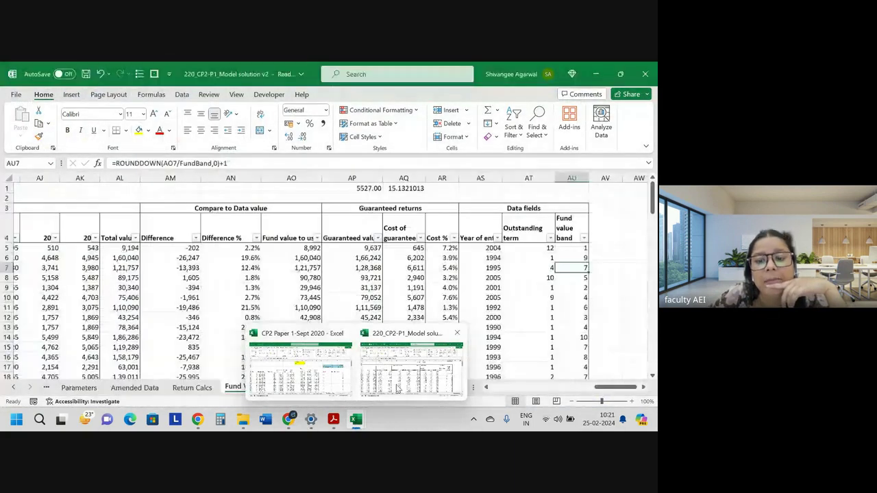
click(442, 248)
click(313, 388)
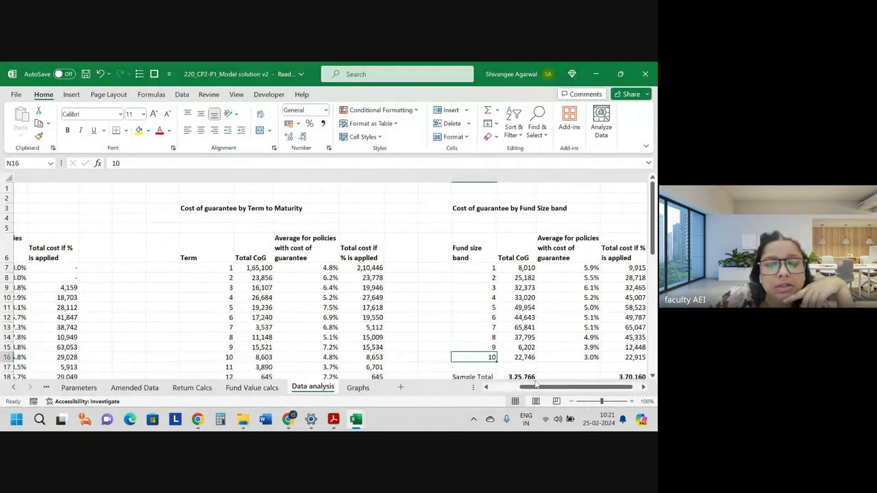
drag(541, 387, 462, 388)
click(54, 268)
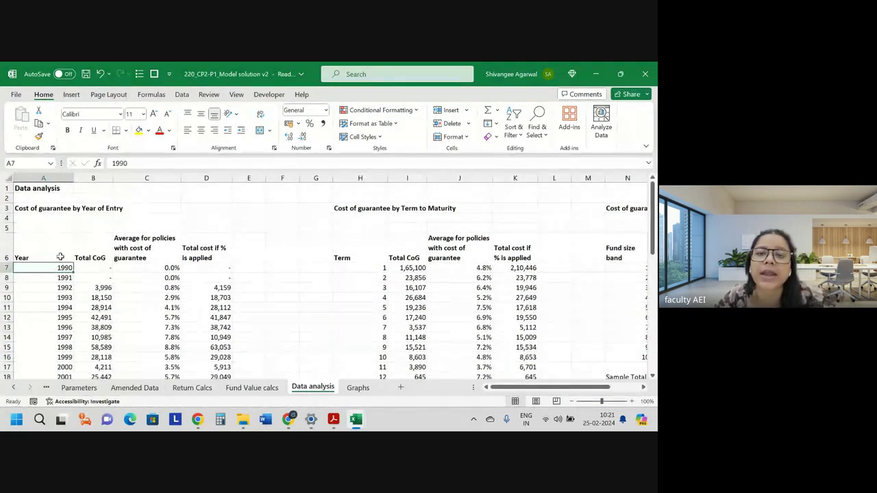
key(ctrl+Down)
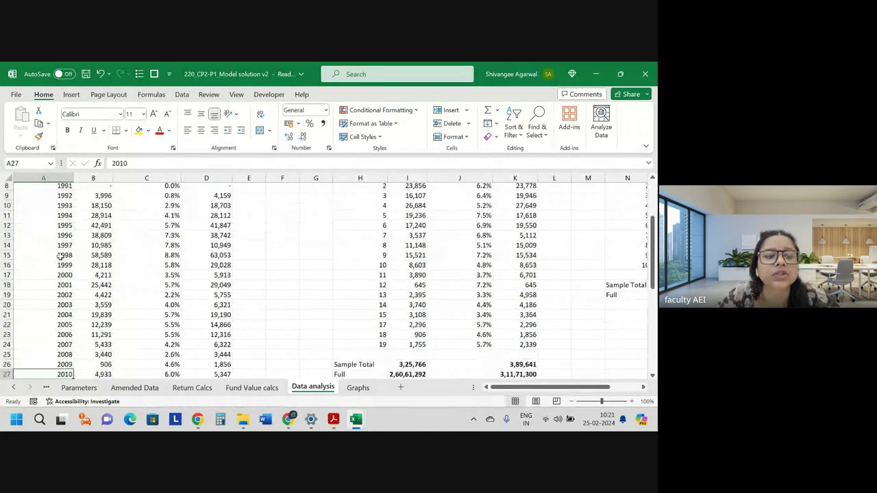
key(ctrl+Up)
key(Up)
key(Up)
key(Up)
key(Down)
key(Down)
key(Down)
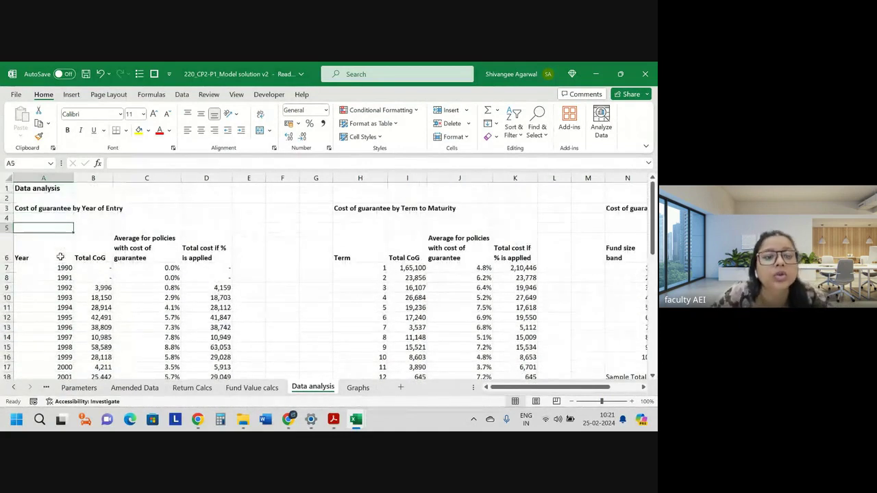
key(Down)
key(Down)
key(Right)
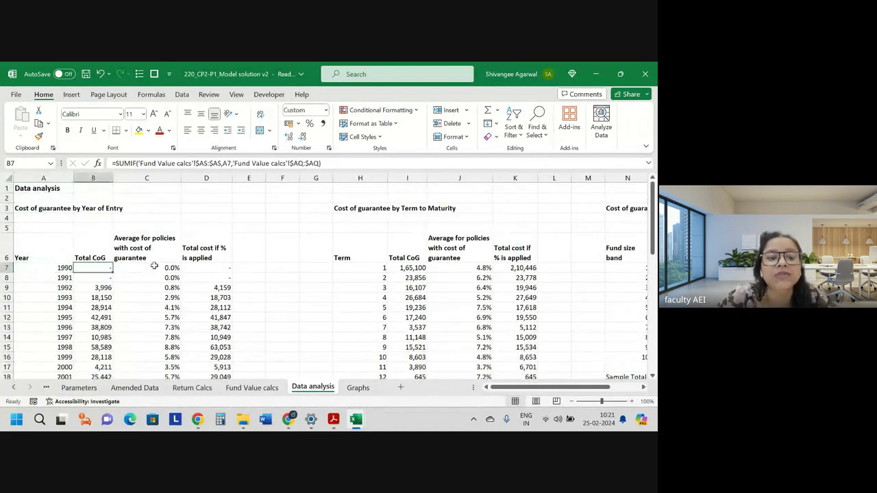
scroll(165, 264, down, 1)
scroll(102, 237, down, 1)
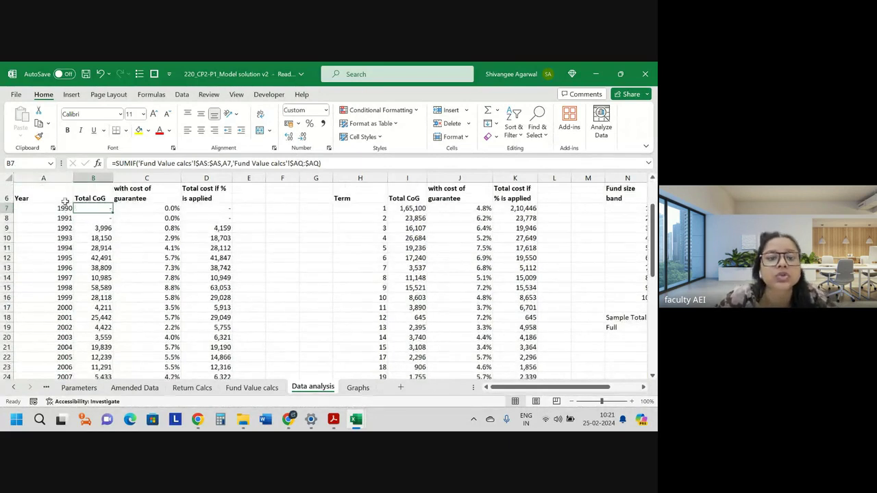
double_click(97, 209)
double_click(98, 209)
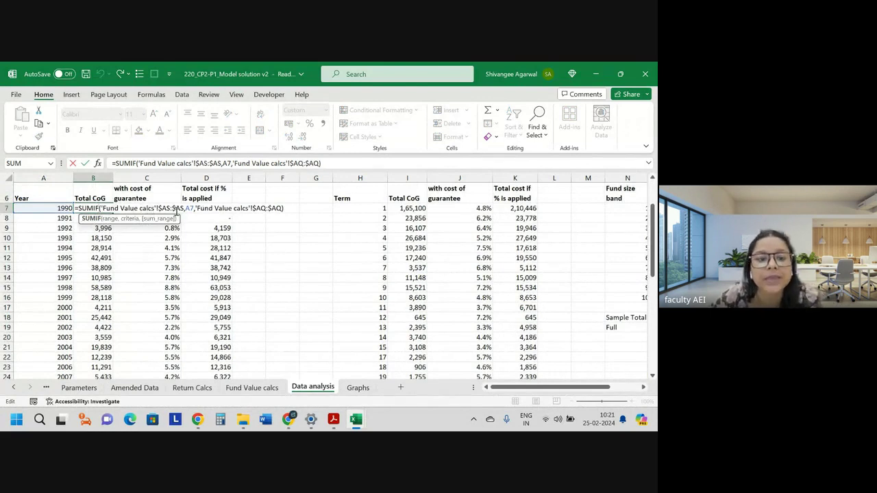
key(Escape)
click(252, 388)
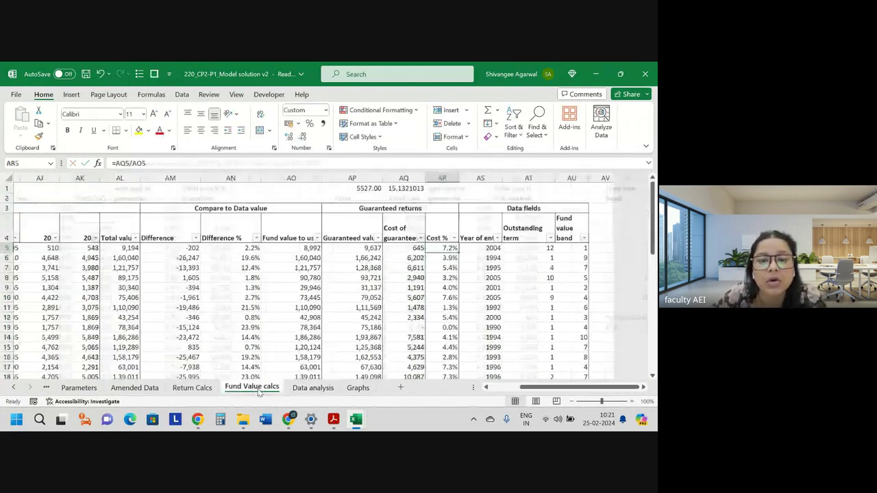
Inspect the Year of entry column AS and its YEAR formula in AS5.
click(498, 180)
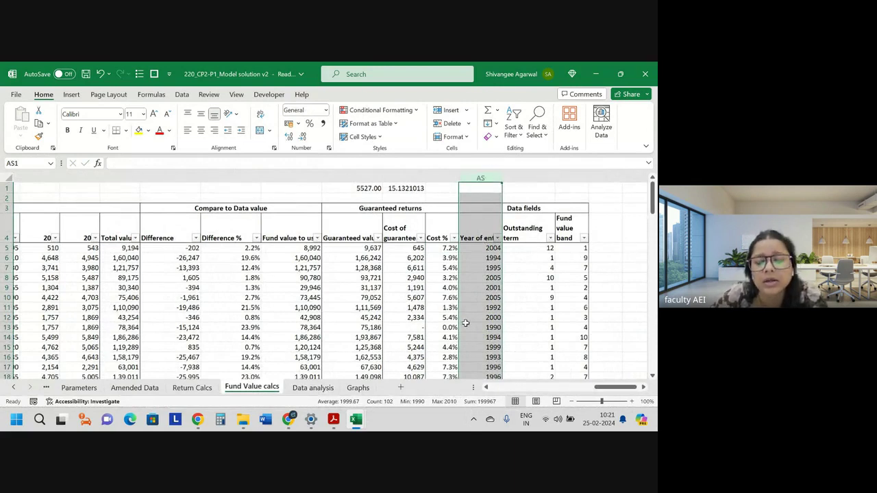
key(Return)
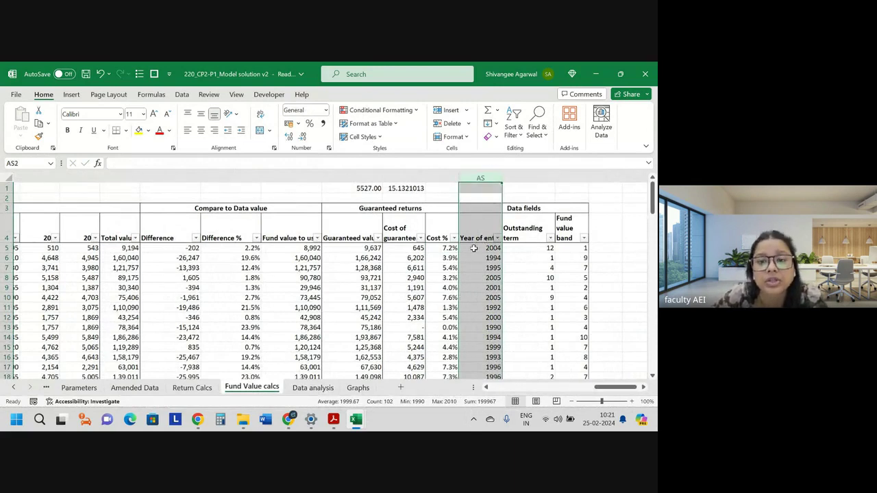
click(474, 248)
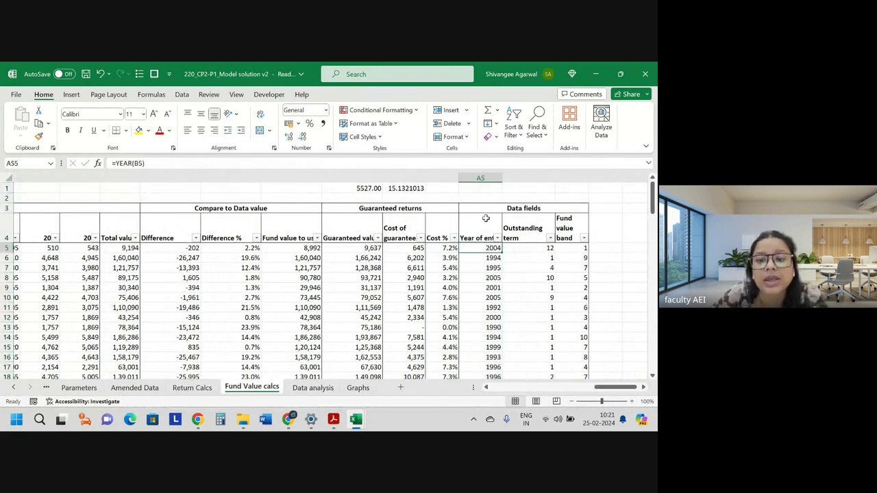
Check the Cost of guarantee column AQ, then go to the Data analysis year-of-entry table.
click(314, 388)
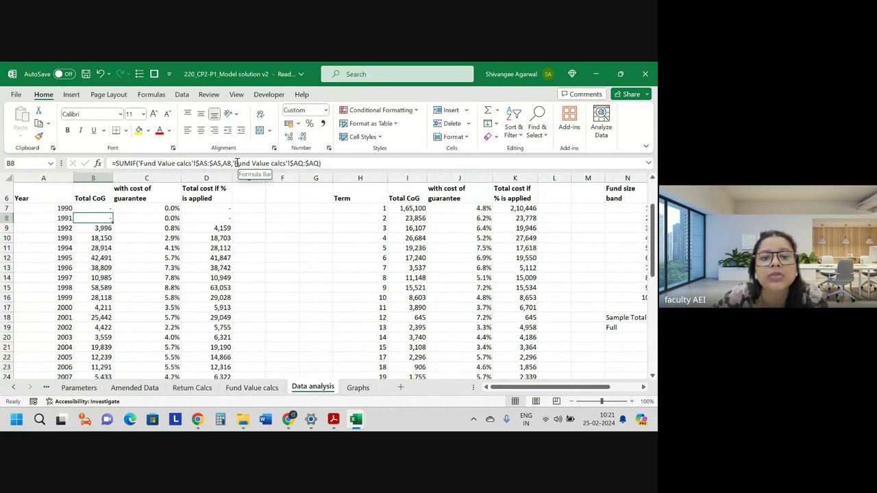
click(255, 389)
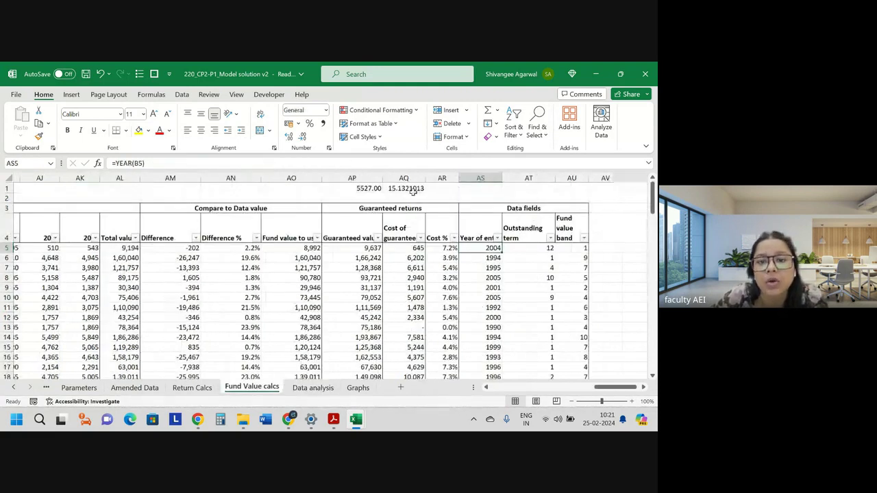
click(411, 178)
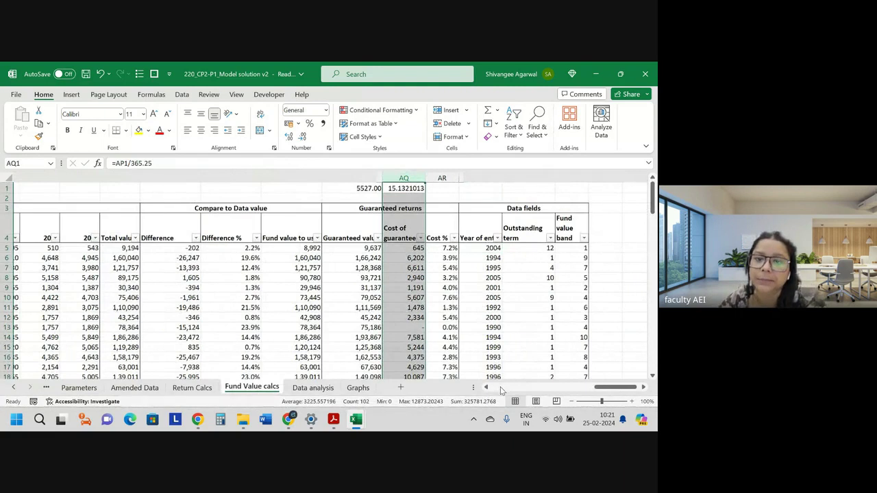
click(507, 318)
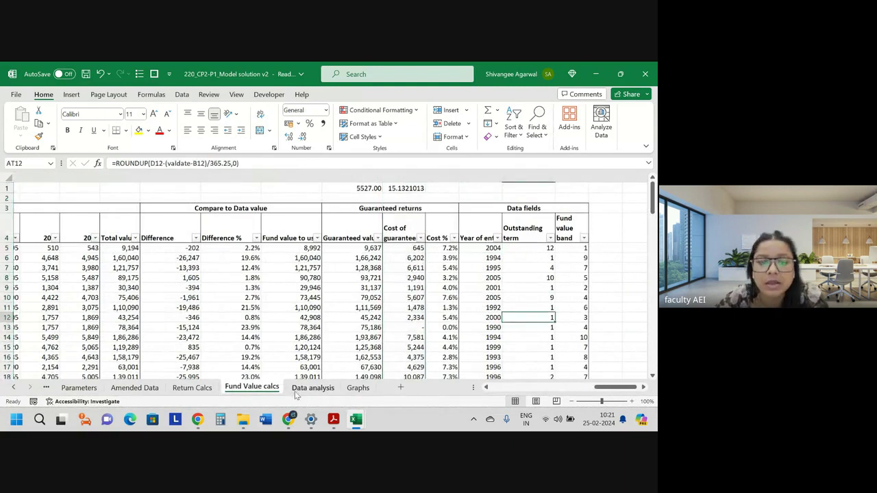
click(312, 388)
scroll(118, 283, up, 2)
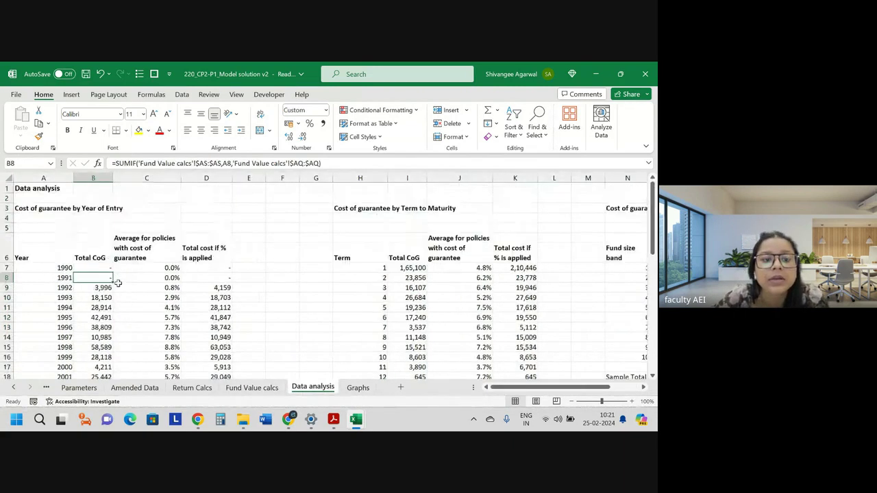
scroll(121, 288, down, 2)
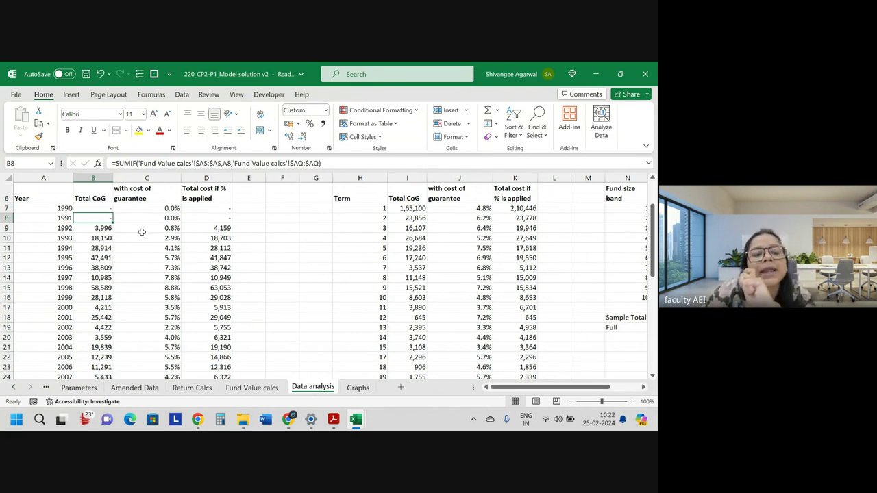
mouse_move(76, 210)
mouse_down()
mouse_move(78, 290)
mouse_move(304, 327)
mouse_up()
click(206, 288)
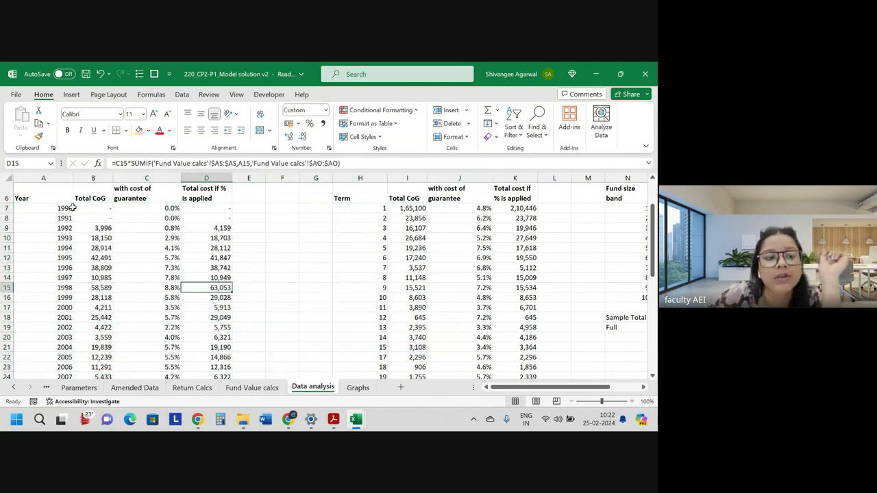
click(62, 229)
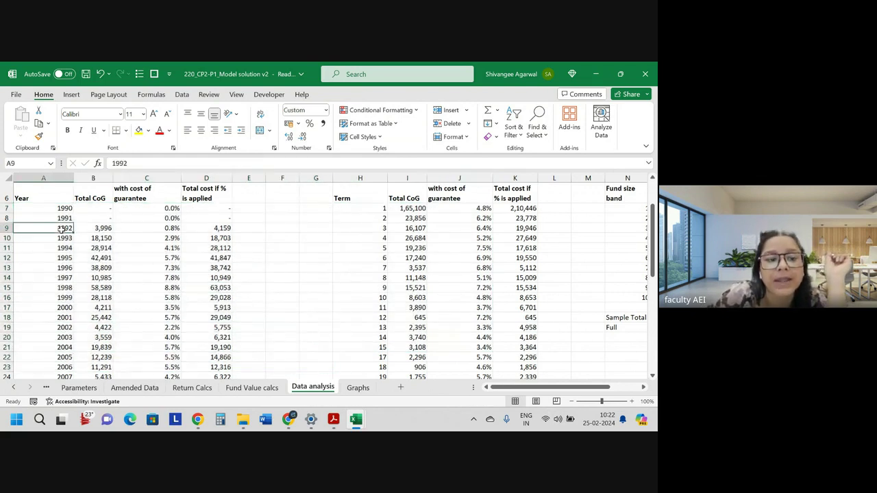
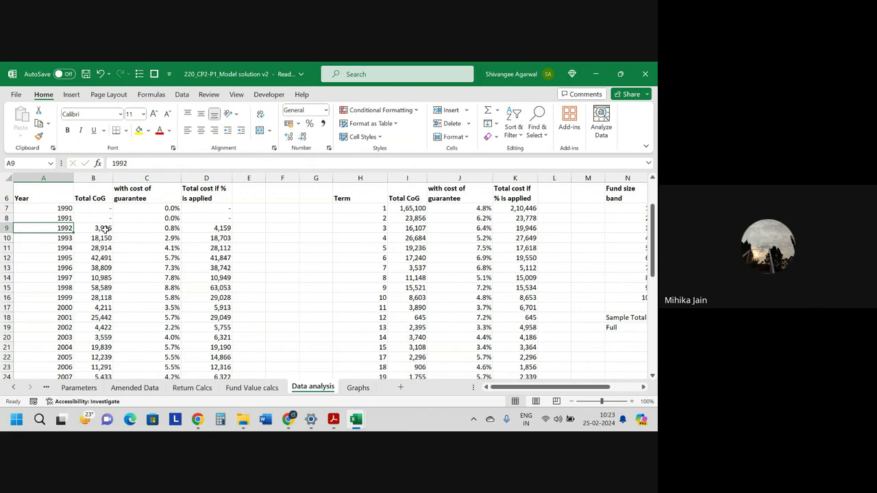
Review the Data analysis year table and select the 1993 entry year.
scroll(103, 229, down, 2)
scroll(102, 229, up, 3)
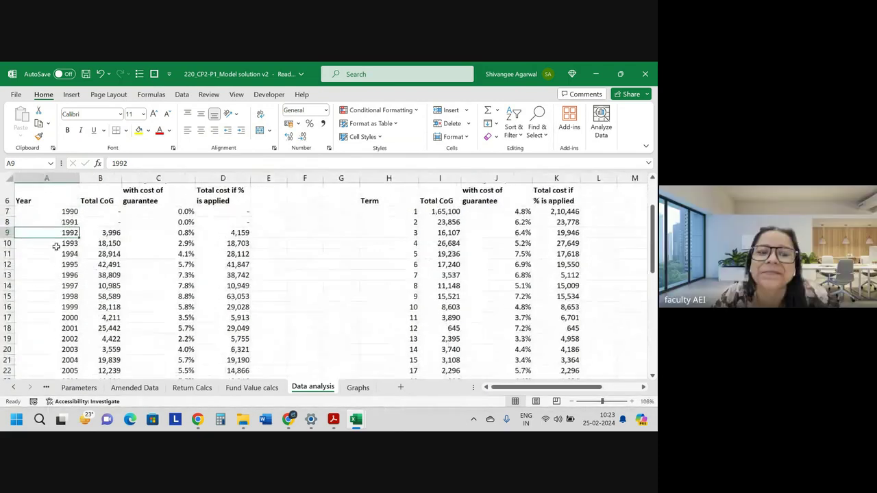
click(67, 239)
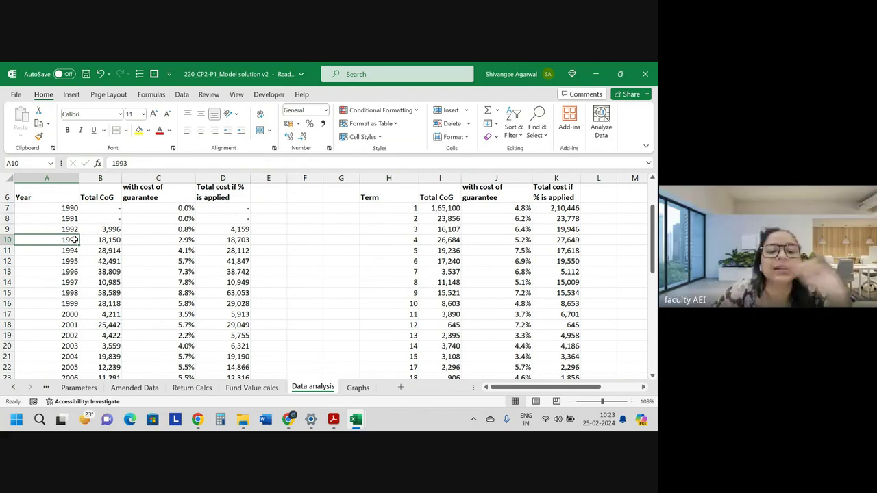
On Fund Value calcs, check the Cost % values and AR18's =AQ18/AO18 formula, then return to Data analysis.
click(253, 388)
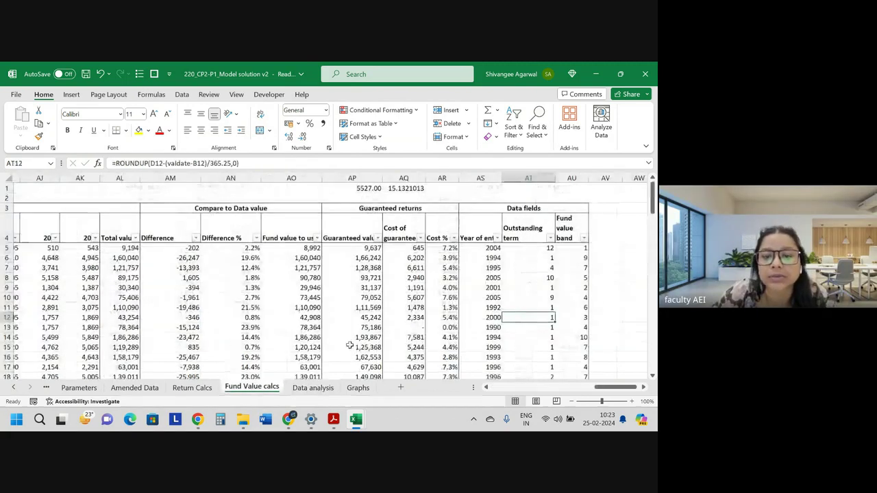
drag(442, 308, 450, 341)
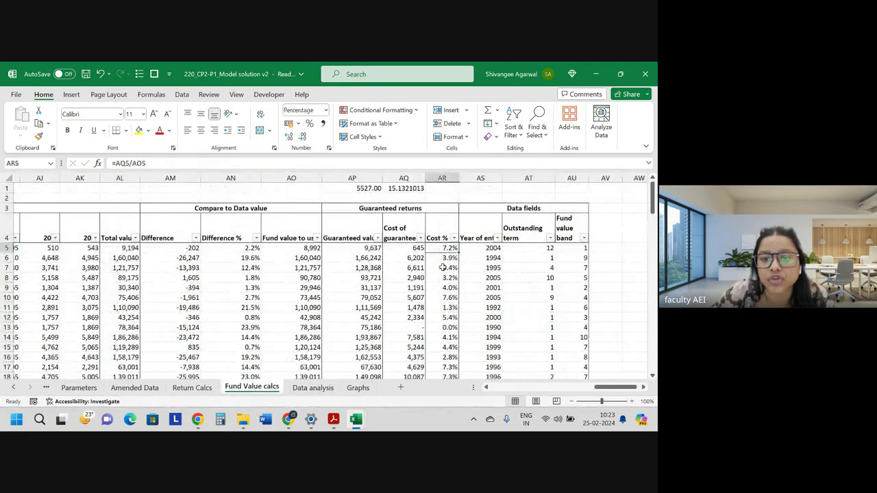
click(455, 376)
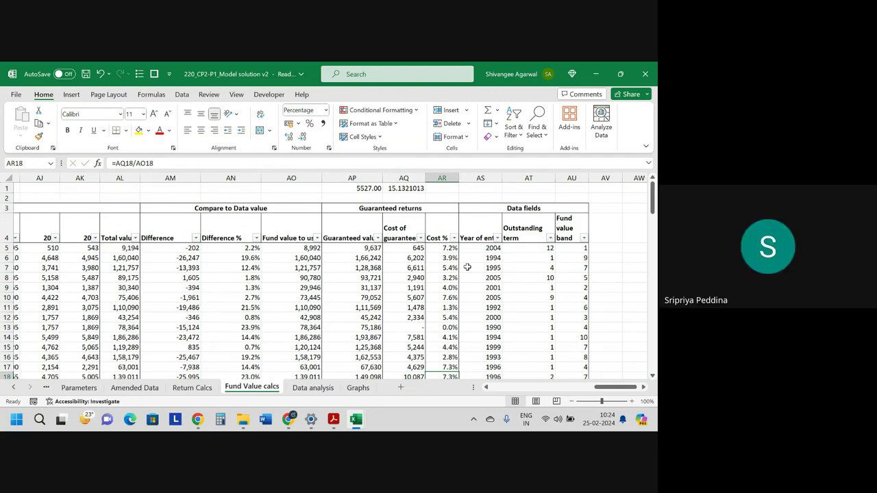
click(310, 388)
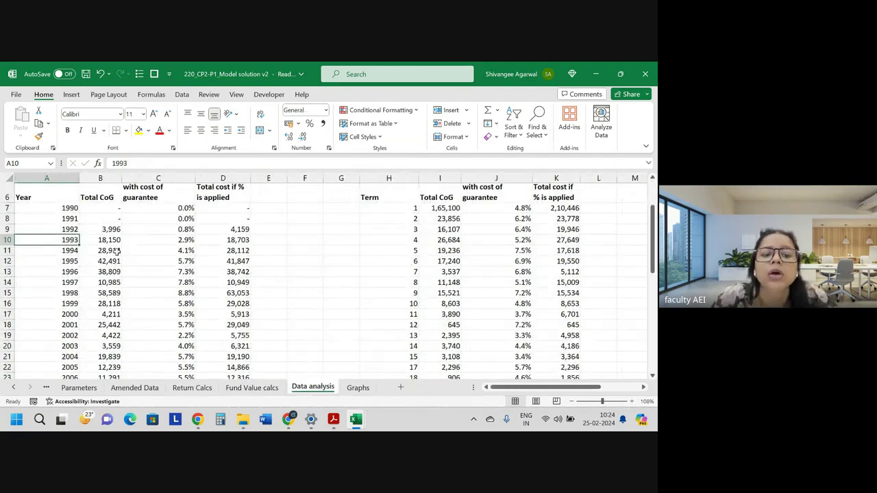
Inspect the 1993 Total CoG and the 1990 IFERROR(AVERAGEIFS) formula in C7, leaving it unchanged.
click(97, 240)
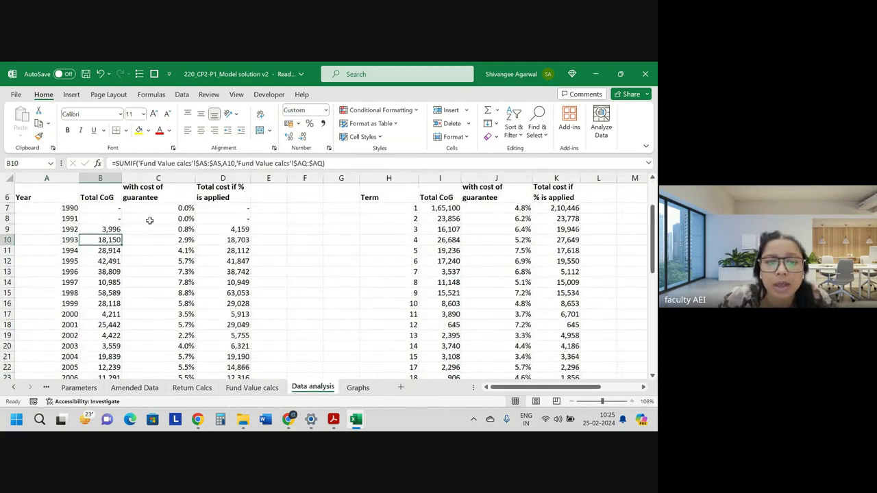
double_click(177, 208)
double_click(177, 208)
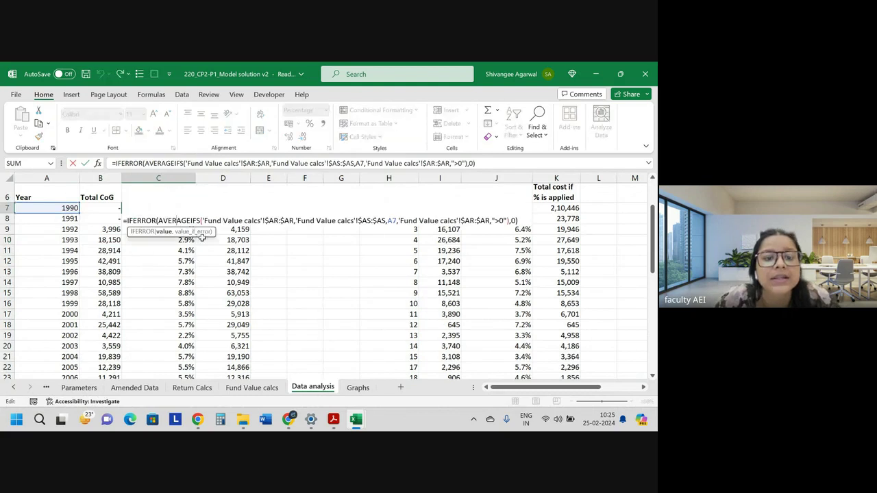
scroll(180, 267, up, 1)
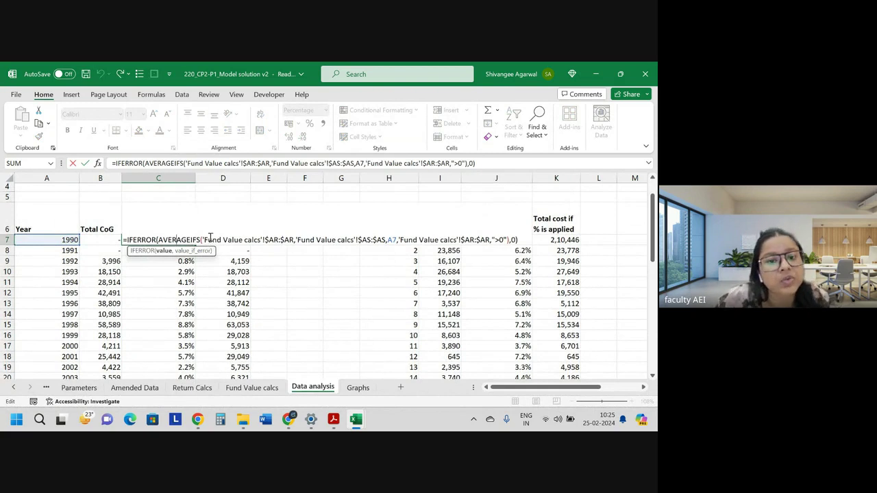
drag(201, 240, 297, 243)
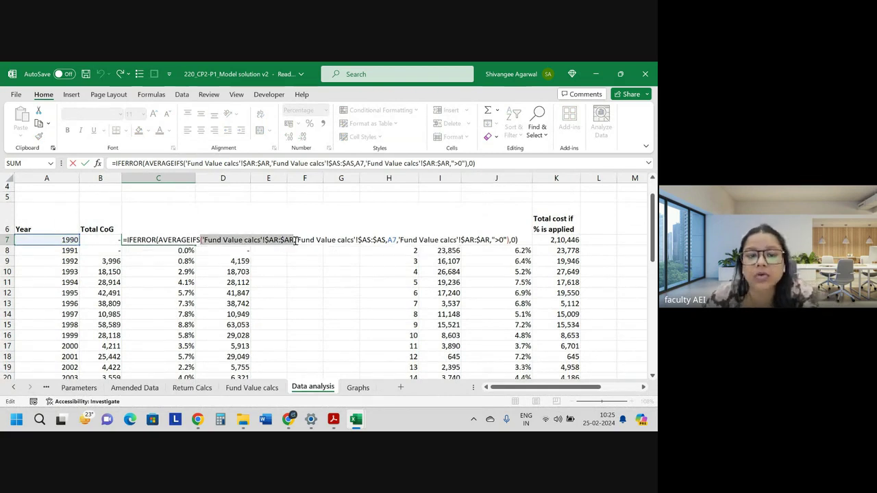
key(Escape)
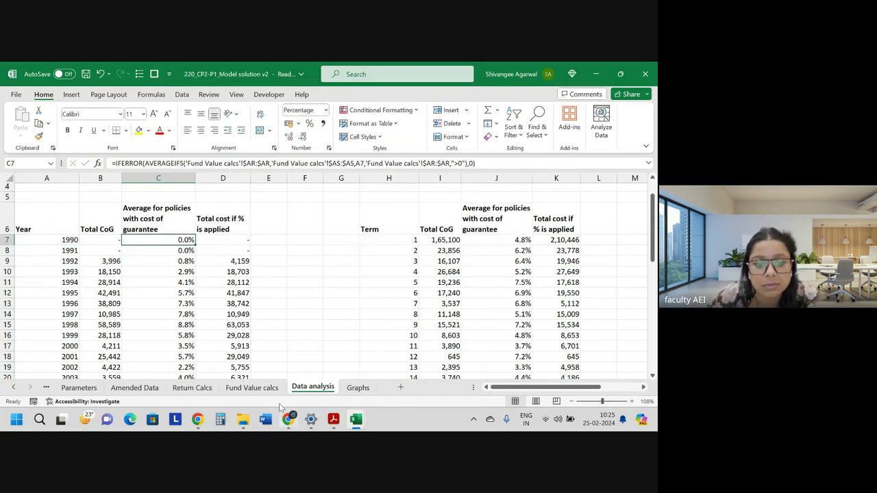
click(277, 387)
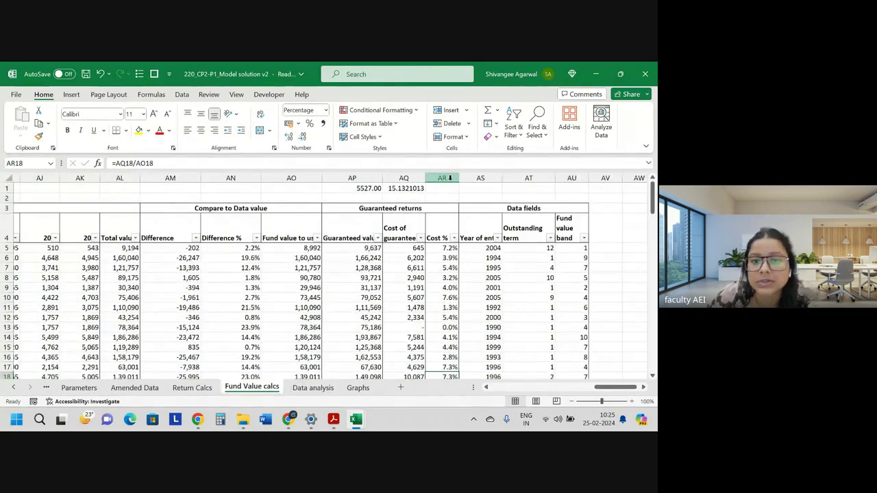
Check the Cost % column on Fund Value calcs, selecting the 0.0% and 4.1% values in AR13:AR14.
click(312, 388)
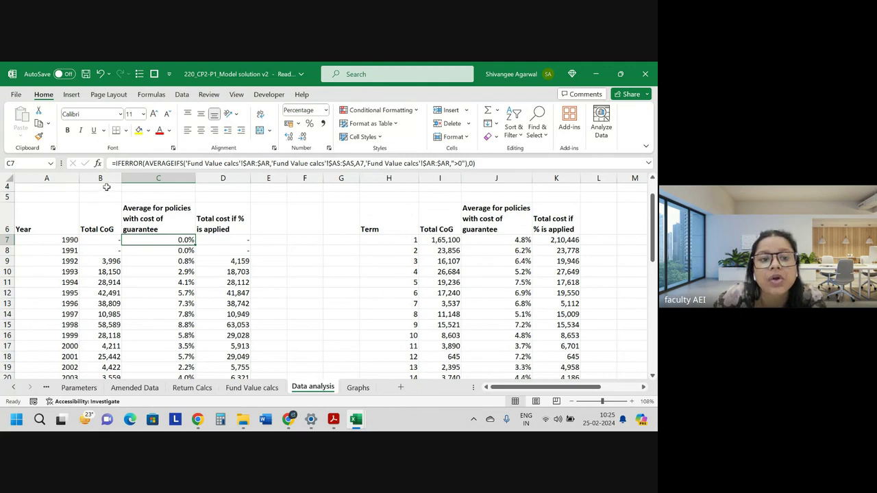
click(253, 388)
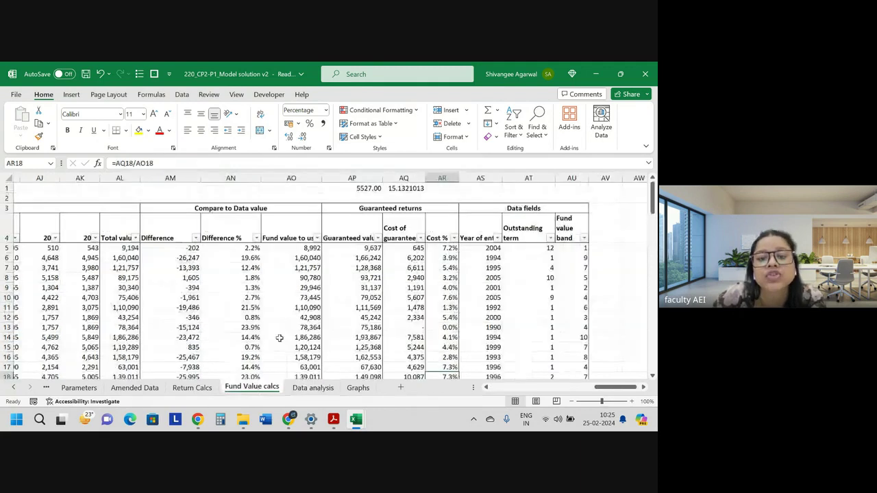
click(444, 177)
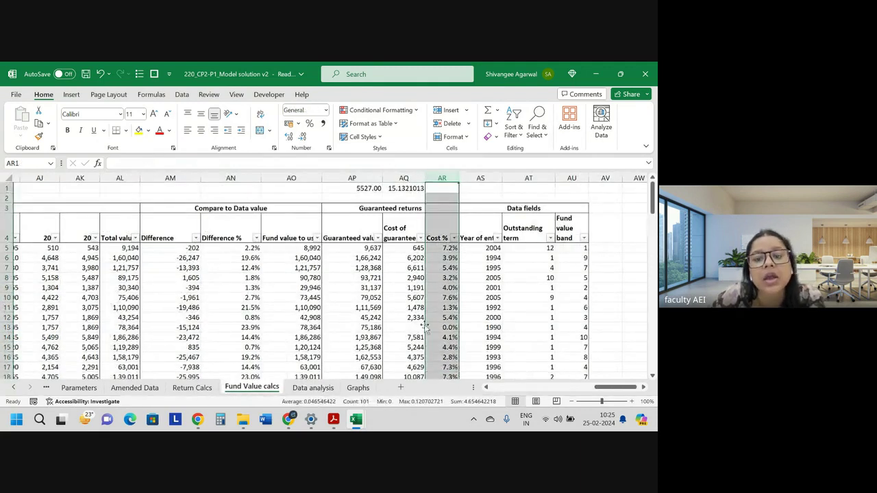
click(451, 287)
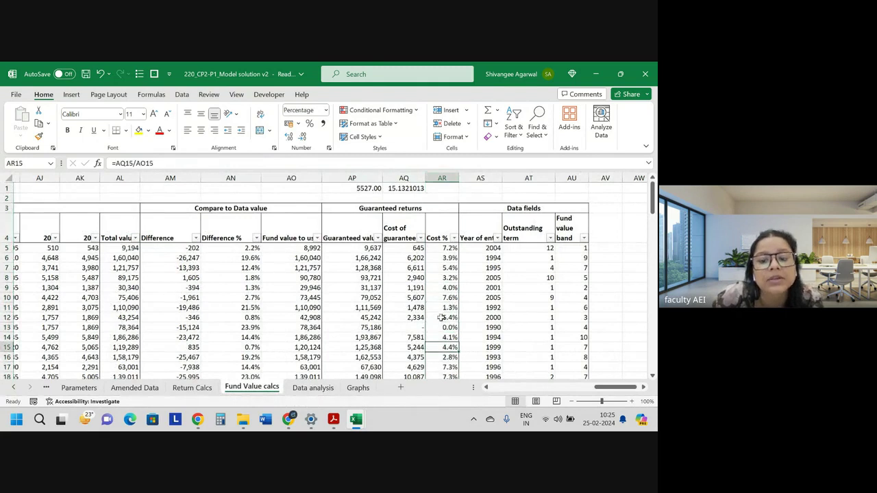
mouse_move(445, 328)
mouse_down()
mouse_move(516, 327)
mouse_move(447, 327)
mouse_up()
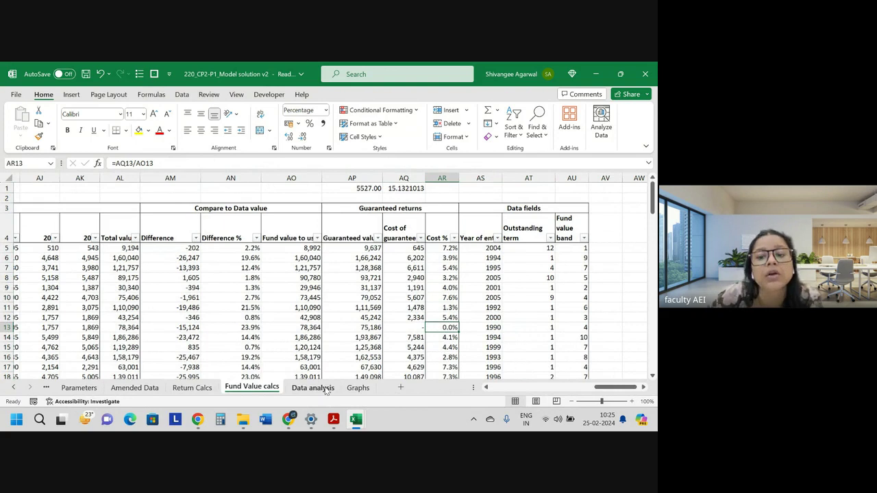
click(313, 388)
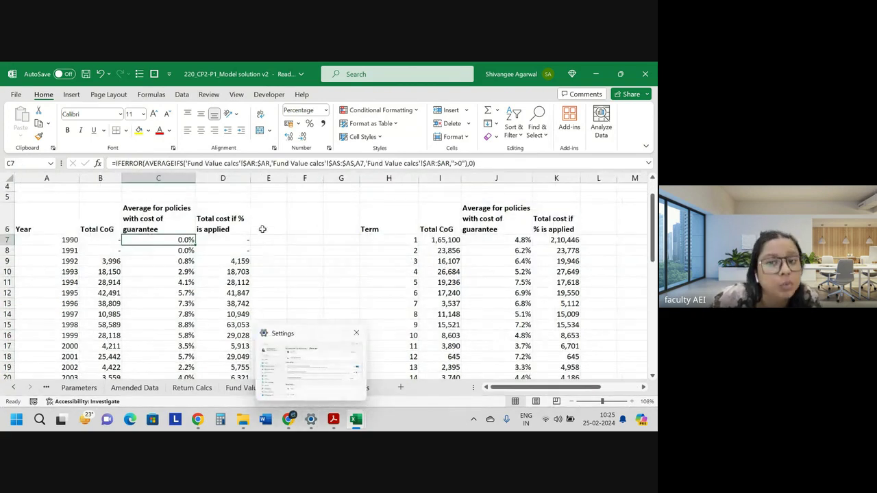
Walk through C7's AVERAGEIFS formula, highlighting the function and averaged Cost % range, leaving it unchanged.
click(75, 241)
click(177, 240)
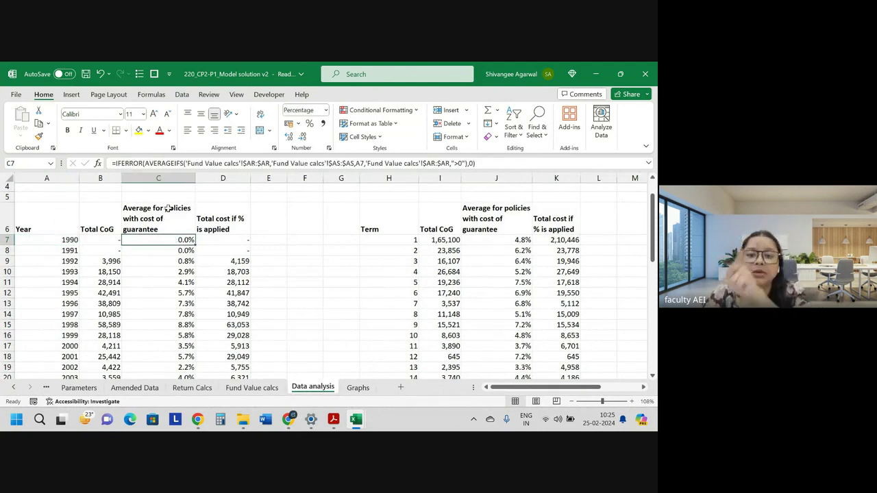
drag(161, 163, 183, 163)
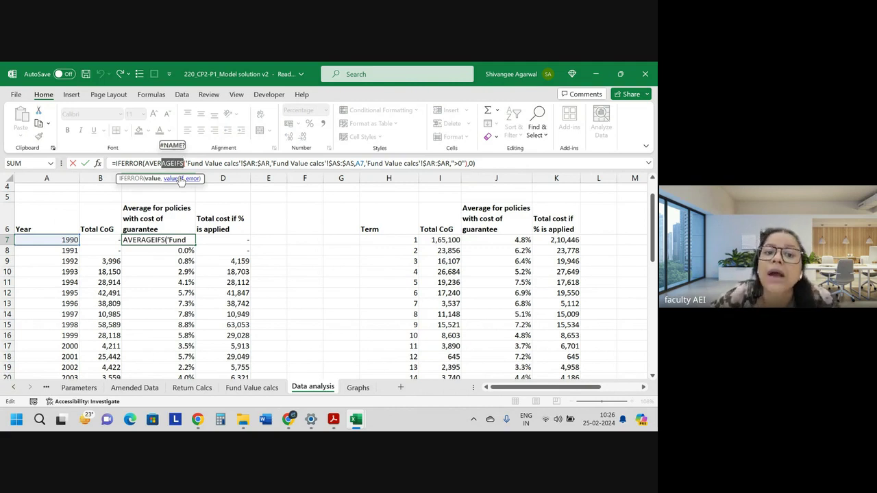
drag(199, 164, 267, 163)
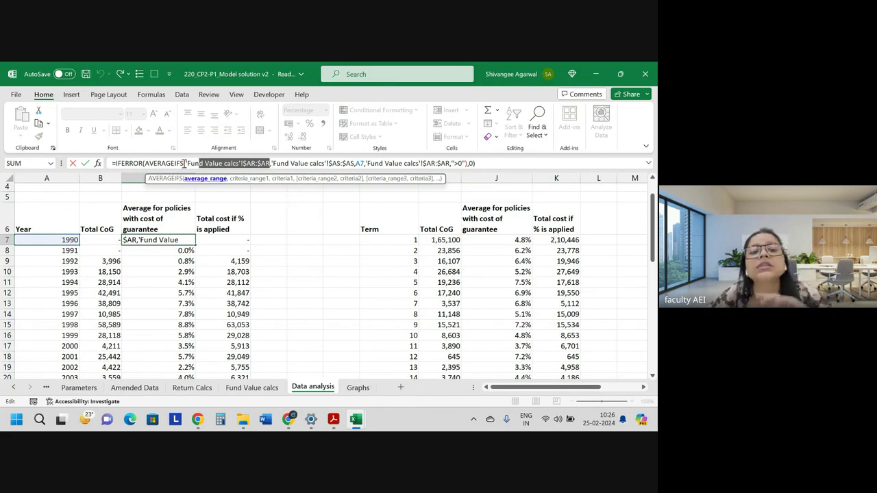
click(122, 163)
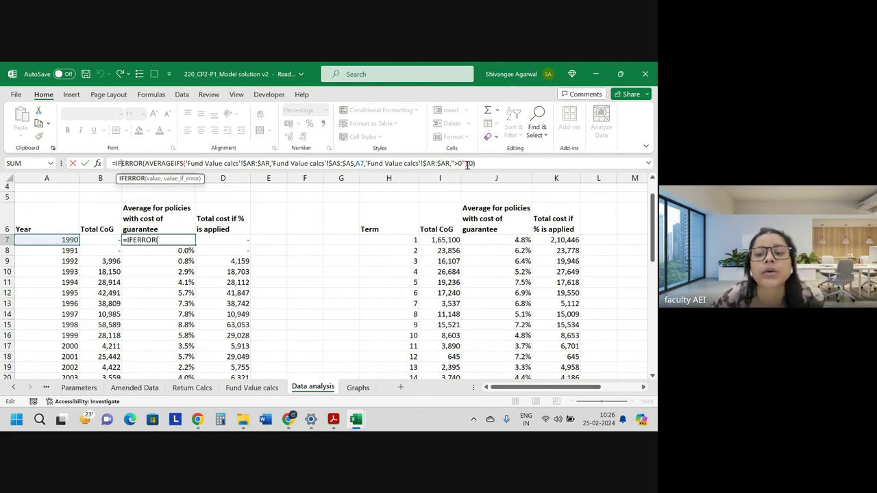
key(Return)
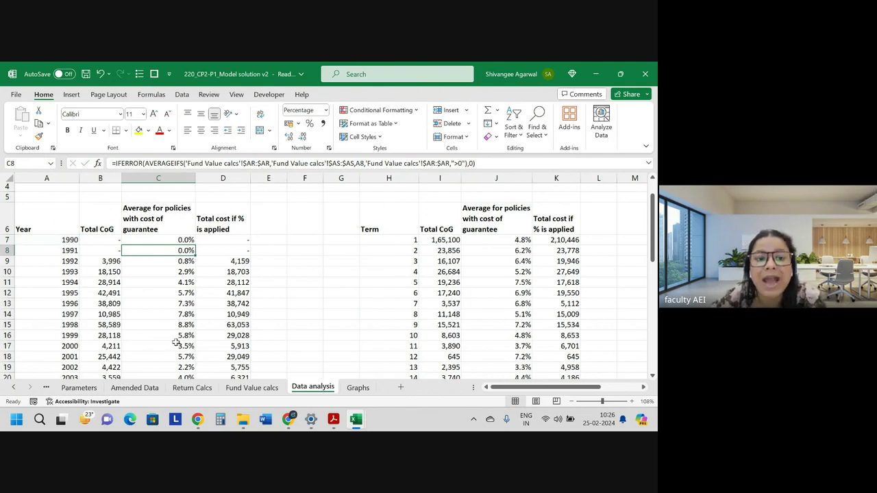
Check the 1995, 1997 and 1998 average costs, then jump to the 2010 total cost in D27.
drag(177, 325, 176, 314)
click(72, 293)
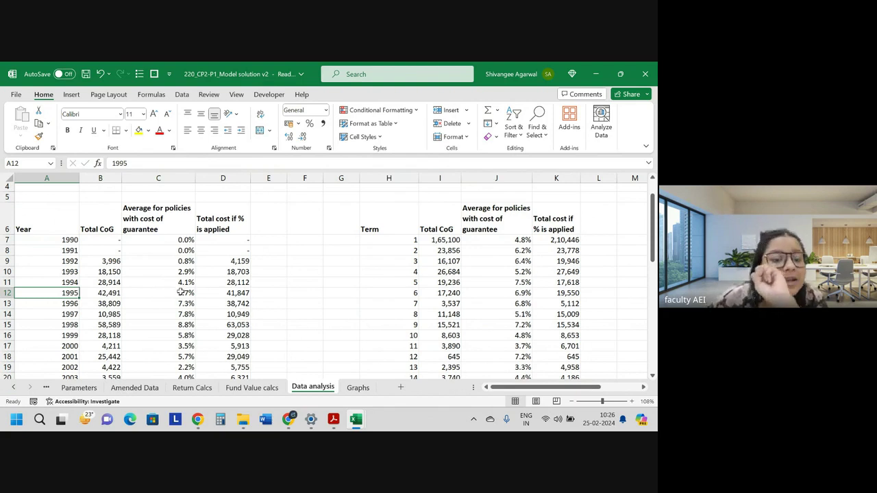
click(186, 294)
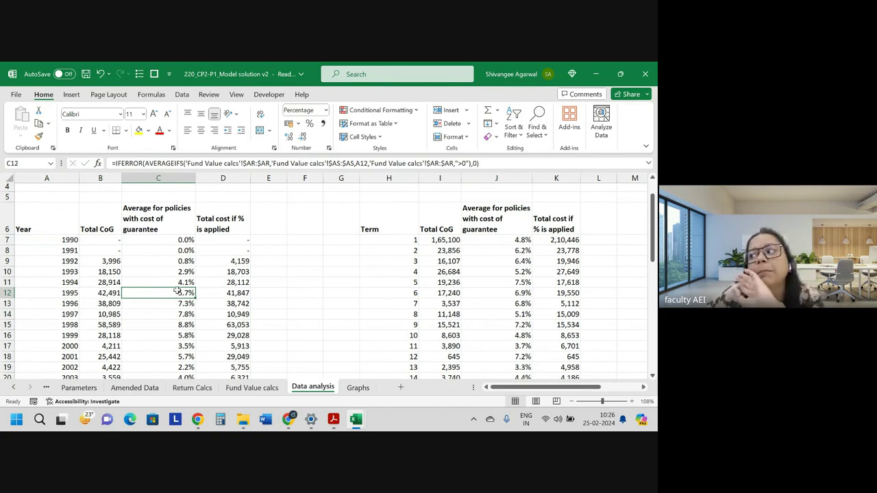
click(238, 268)
key(ctrl+Down)
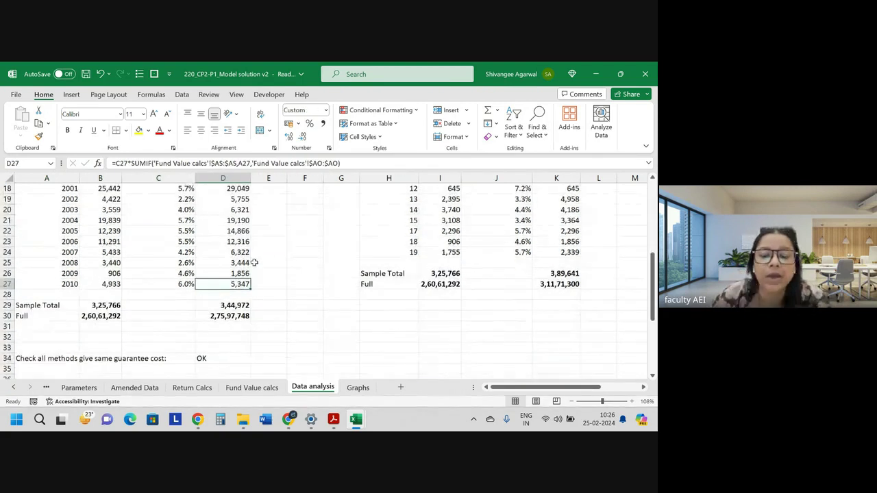
key(ctrl+Up)
key(ctrl+Up)
scroll(207, 316, down, 1)
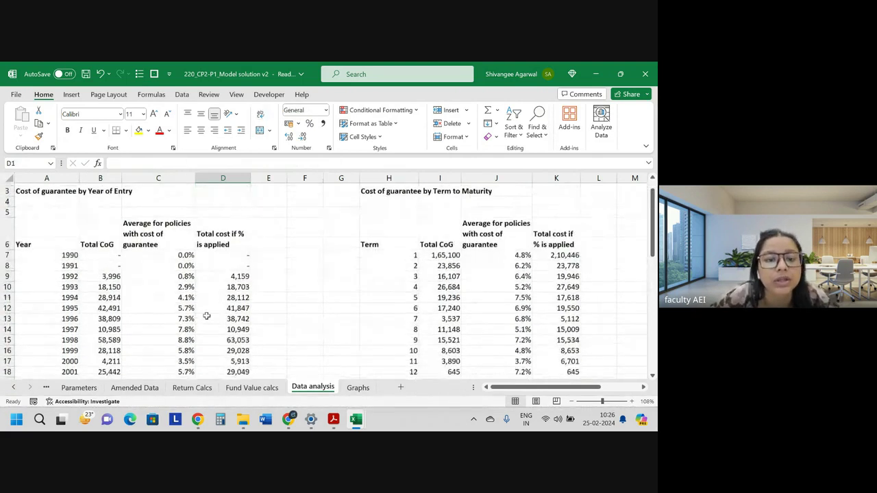
scroll(206, 316, down, 1)
click(232, 243)
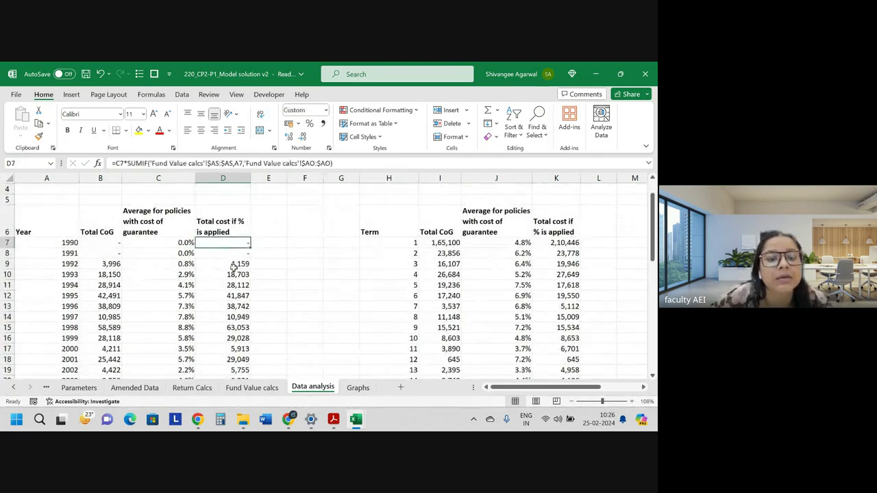
click(234, 266)
double_click(234, 266)
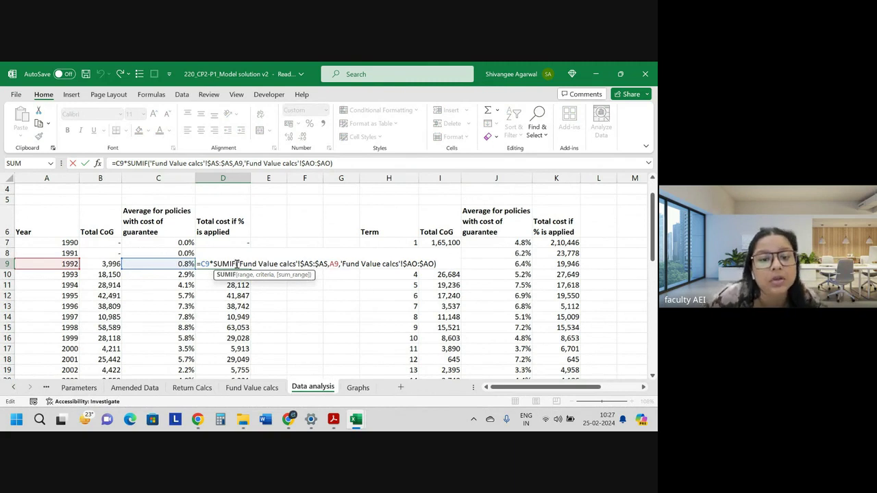
drag(236, 264, 432, 269)
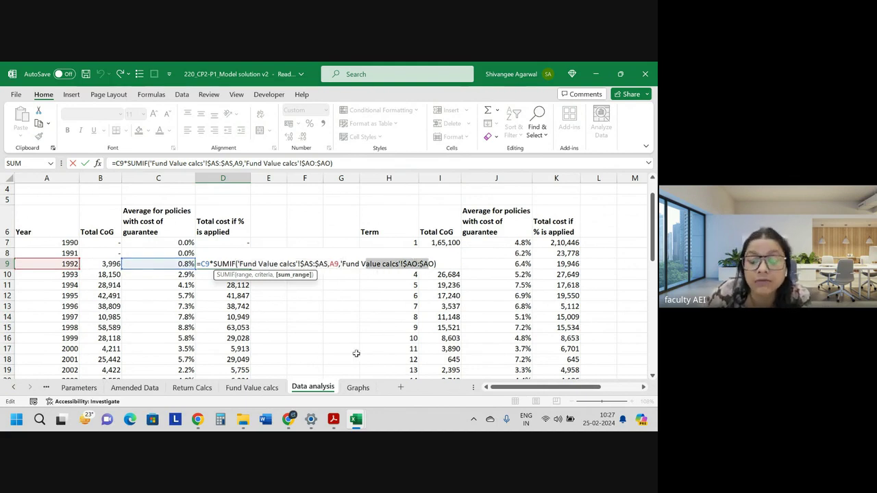
key(Return)
click(274, 389)
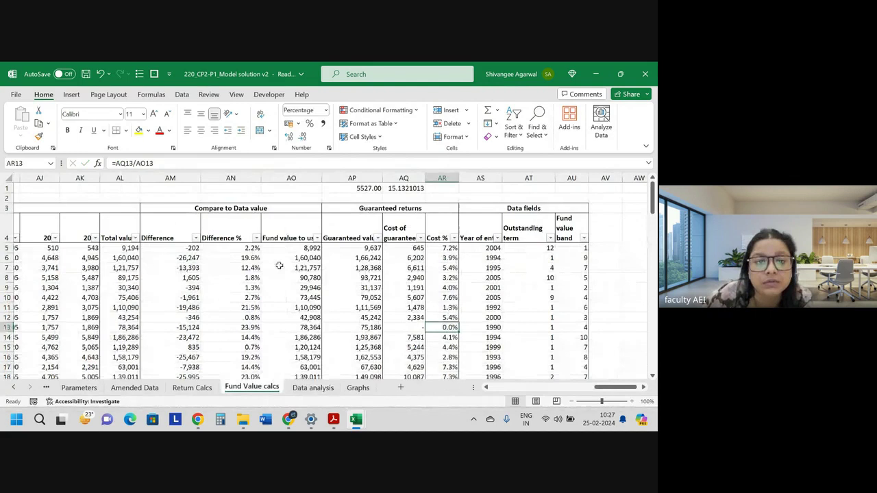
click(291, 178)
click(300, 247)
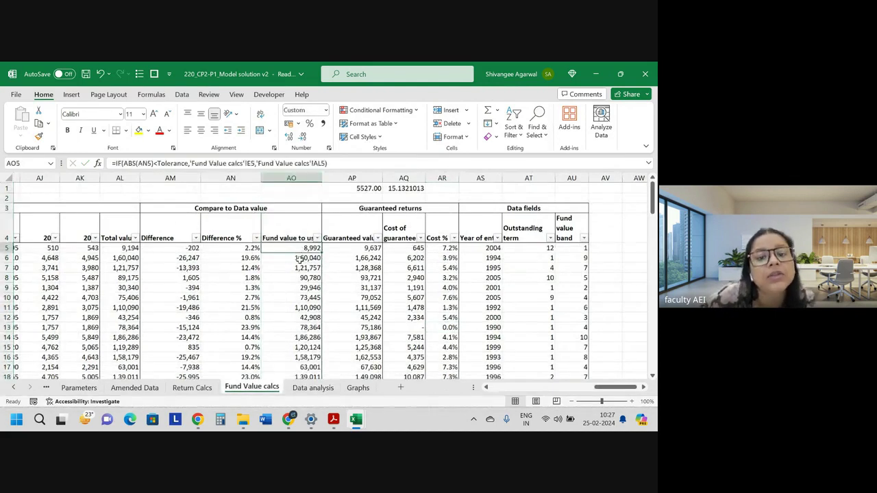
click(313, 388)
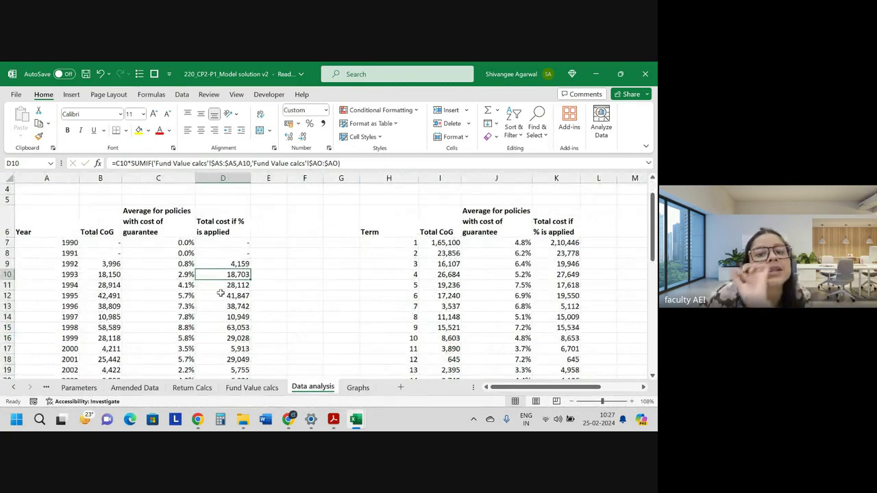
click(182, 286)
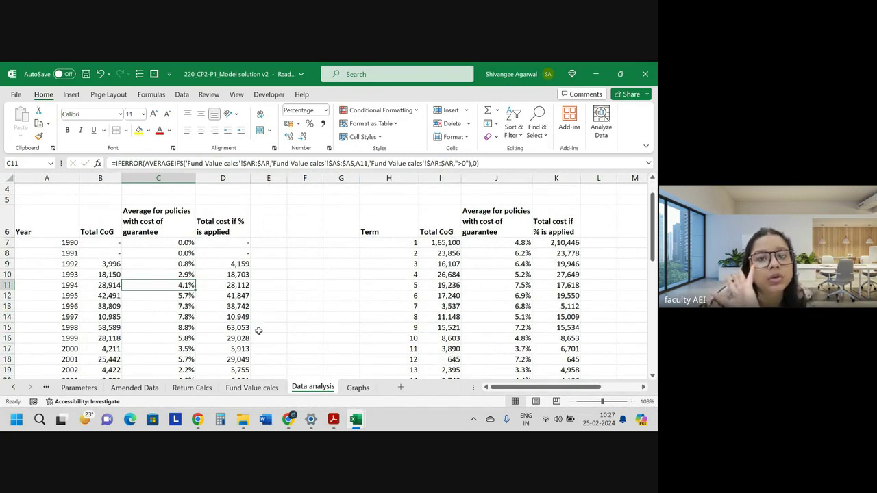
click(239, 264)
click(233, 317)
click(231, 327)
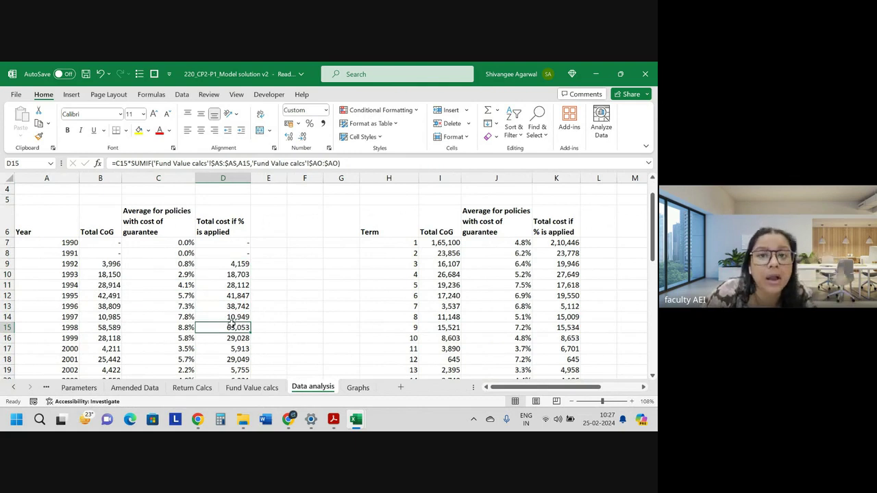
mouse_move(230, 244)
mouse_down()
mouse_move(232, 317)
mouse_move(218, 409)
mouse_up()
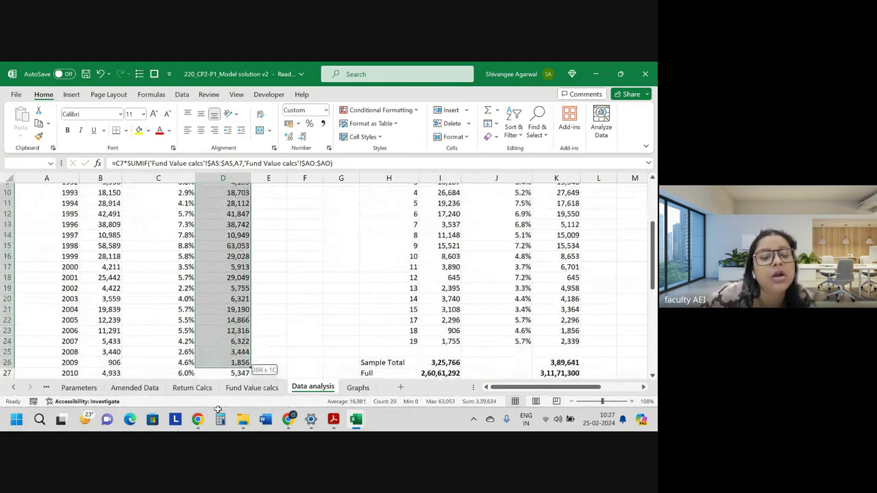
drag(218, 409, 226, 384)
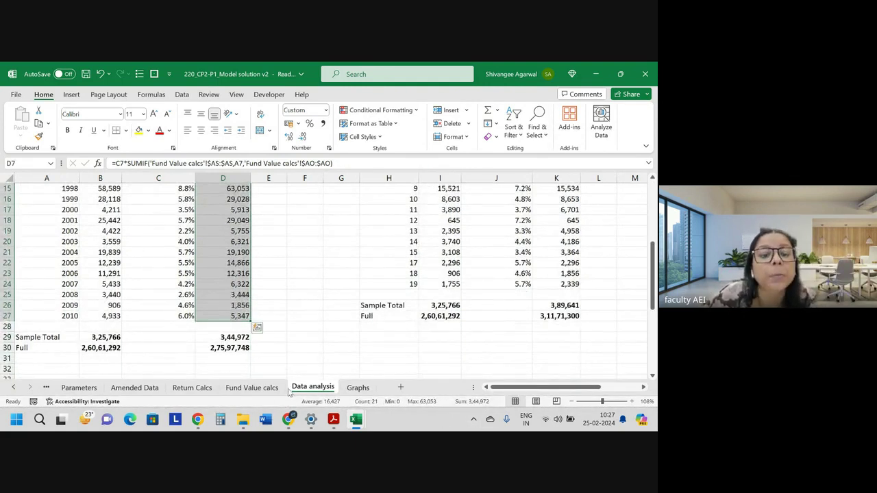
click(239, 338)
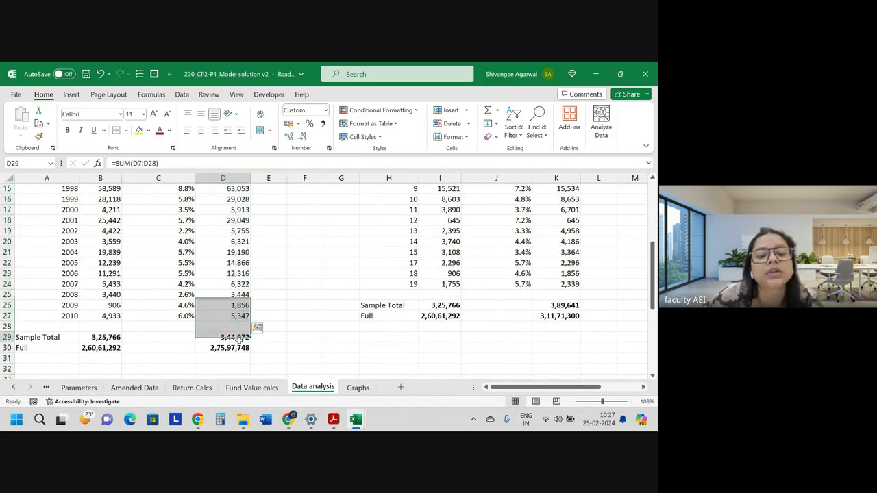
click(229, 349)
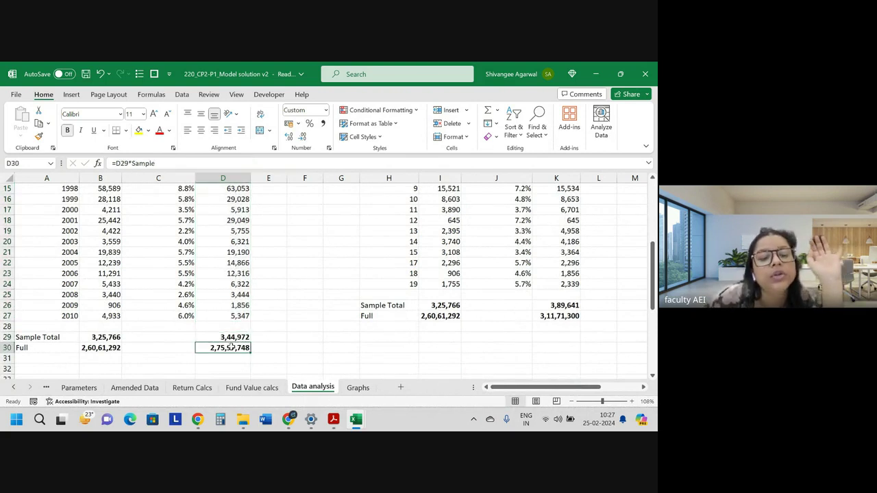
double_click(229, 348)
key(Return)
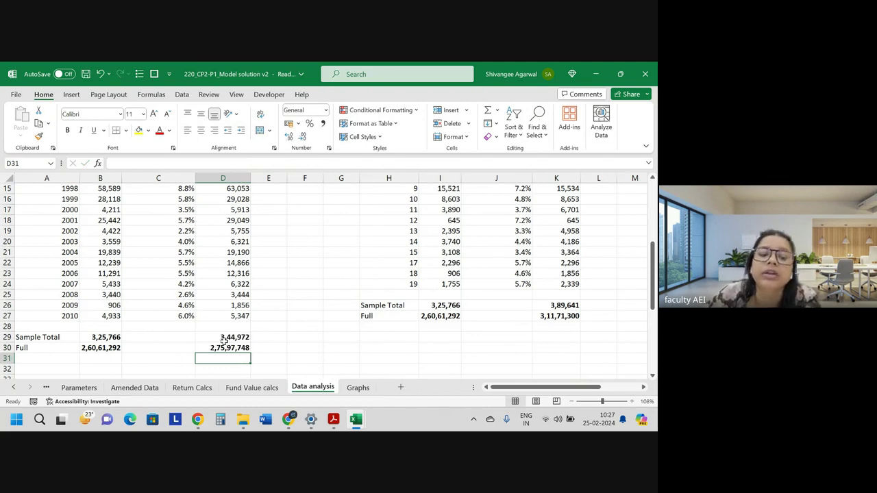
scroll(224, 341, down, 2)
click(229, 285)
scroll(386, 329, up, 5)
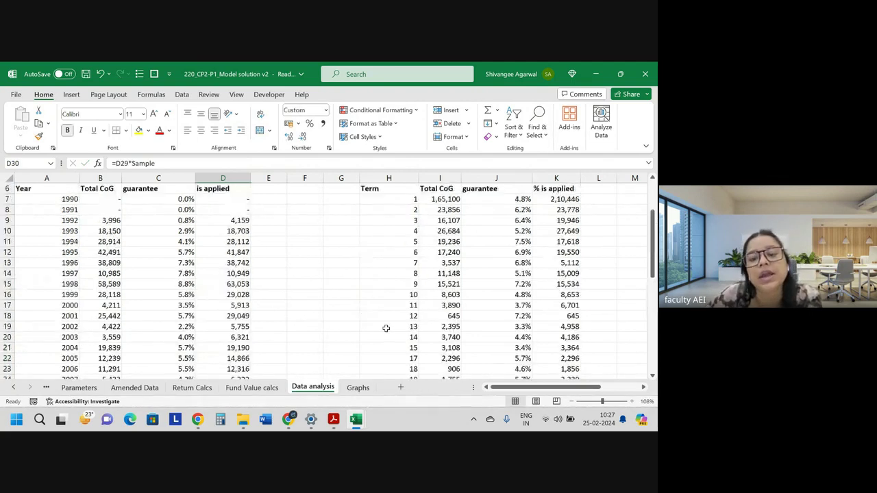
scroll(386, 329, up, 2)
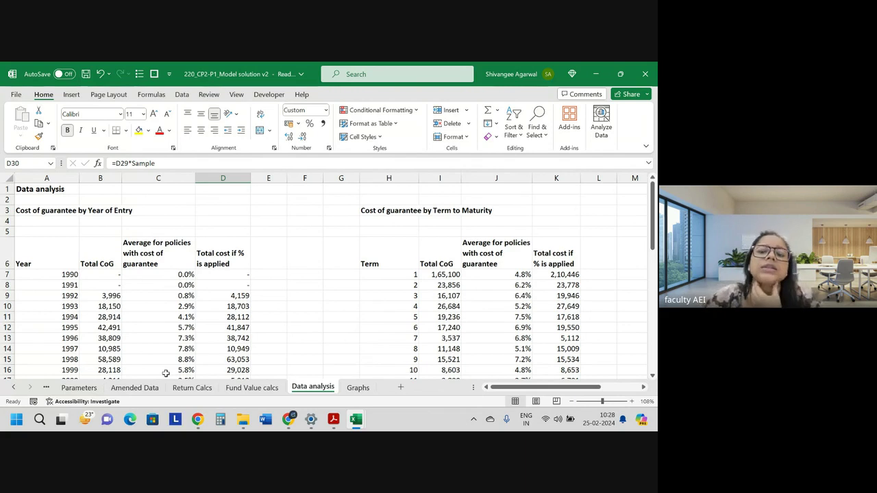
drag(497, 387, 519, 397)
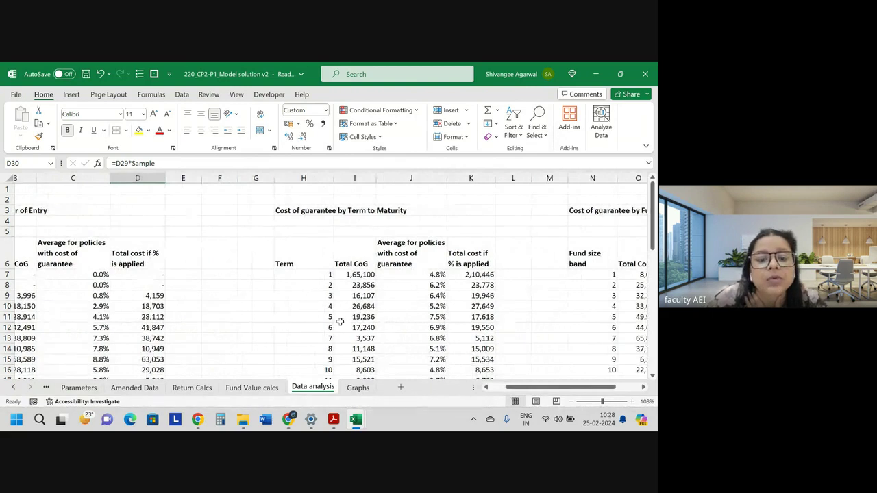
drag(536, 387, 507, 387)
scroll(137, 288, down, 5)
scroll(193, 287, down, 2)
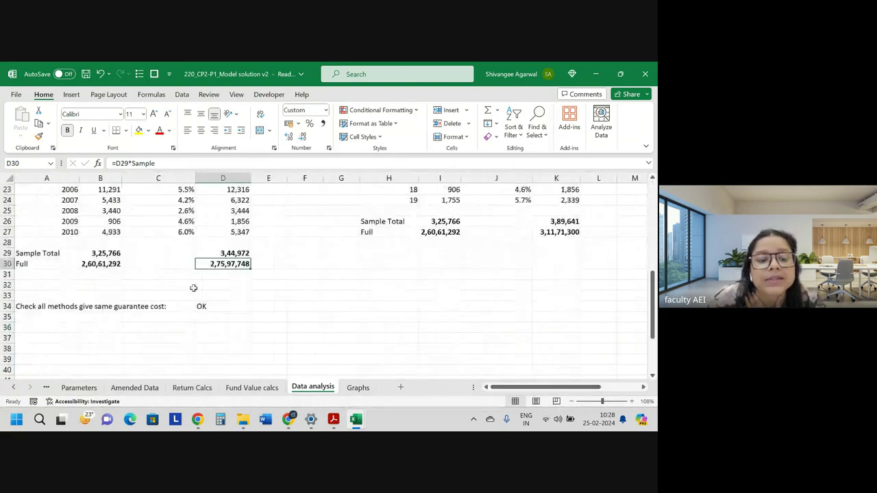
double_click(237, 307)
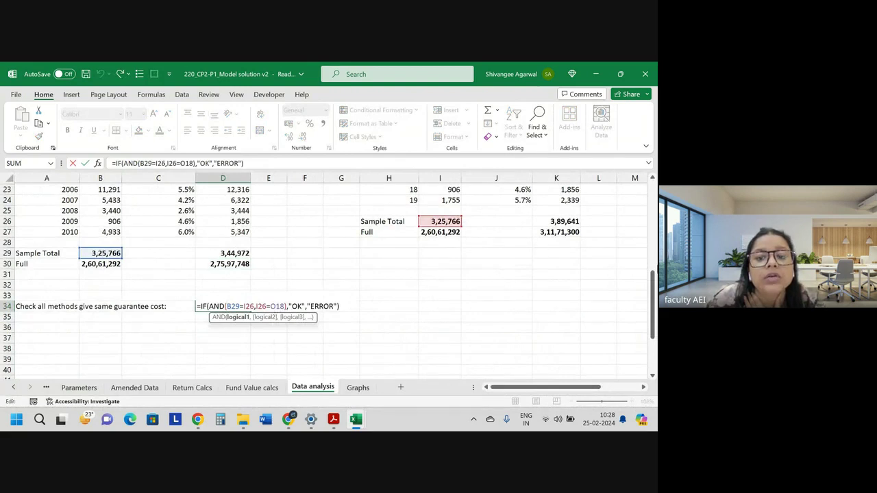
scroll(373, 330, up, 6)
scroll(127, 267, up, 2)
scroll(137, 250, down, 3)
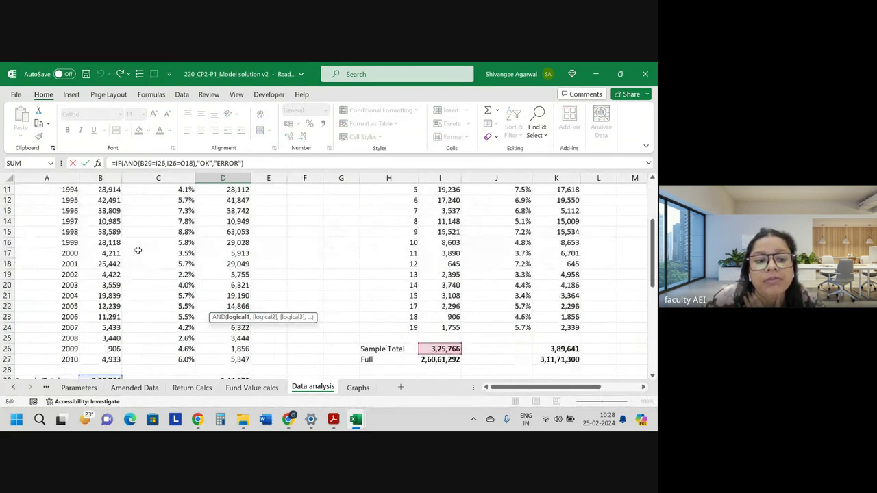
scroll(476, 232, down, 4)
scroll(607, 247, up, 4)
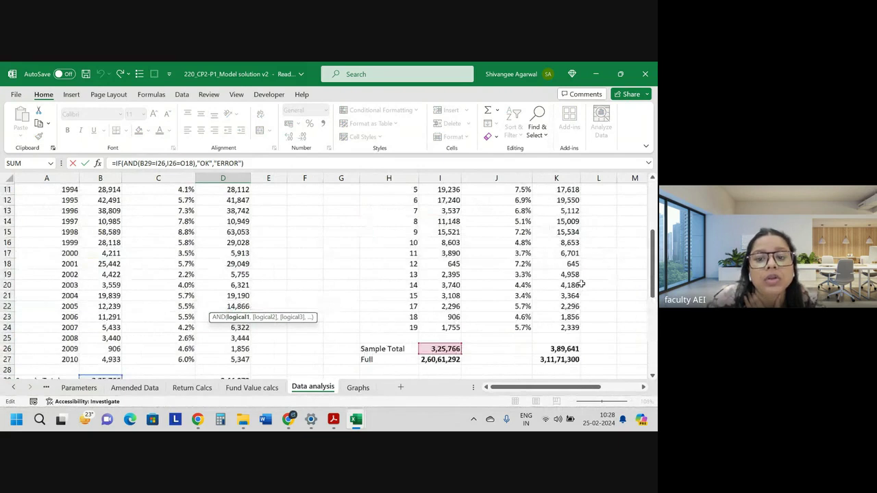
scroll(411, 353, up, 4)
scroll(409, 313, down, 2)
scroll(409, 290, down, 2)
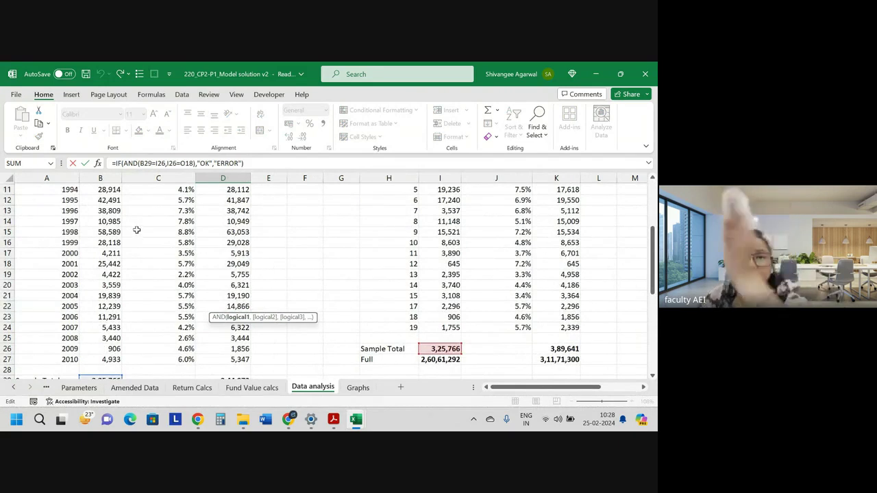
key(Return)
scroll(197, 286, up, 2)
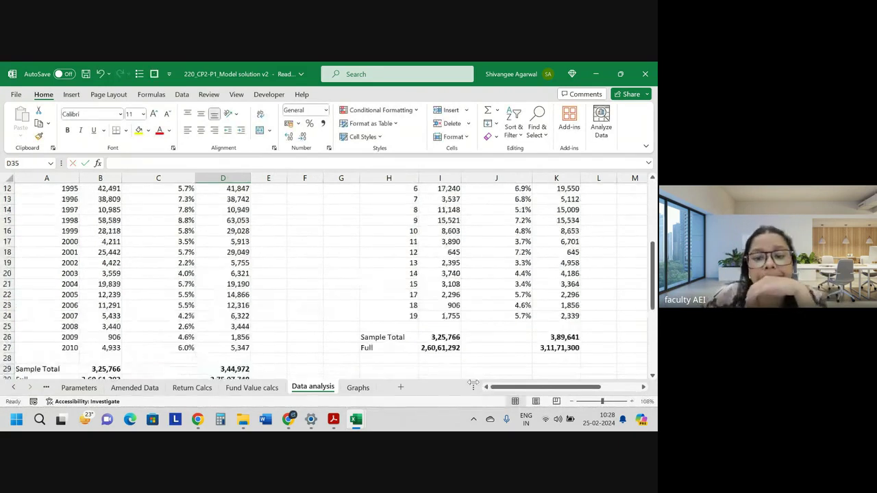
scroll(453, 296, up, 4)
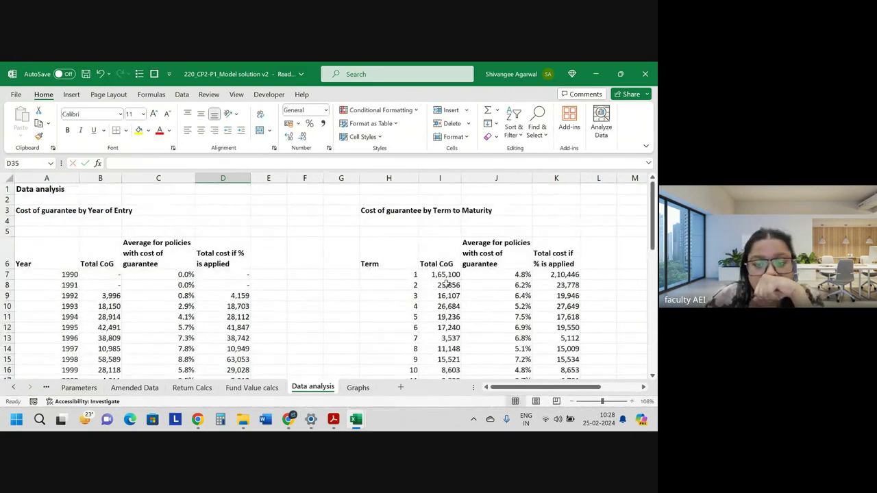
drag(503, 387, 537, 403)
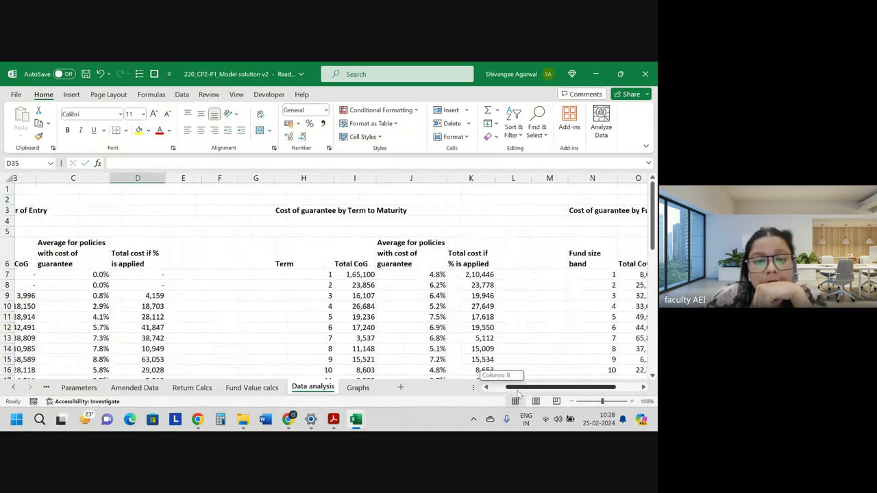
click(225, 284)
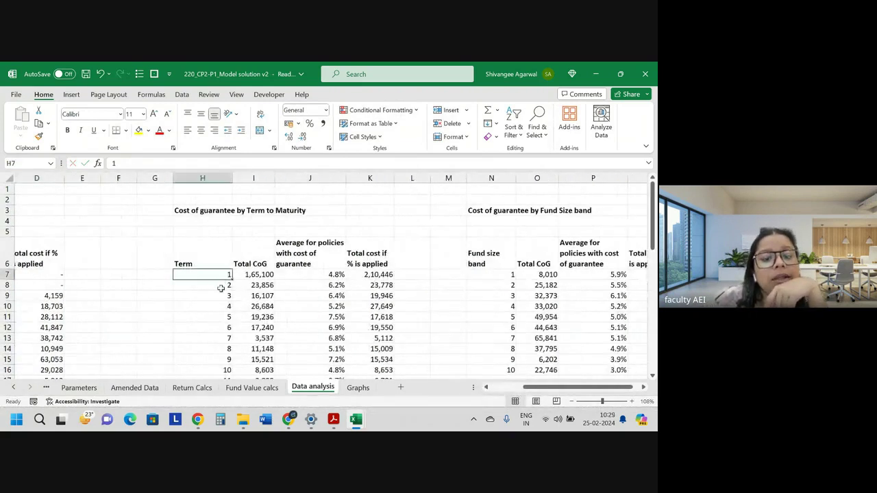
click(213, 315)
scroll(211, 312, down, 4)
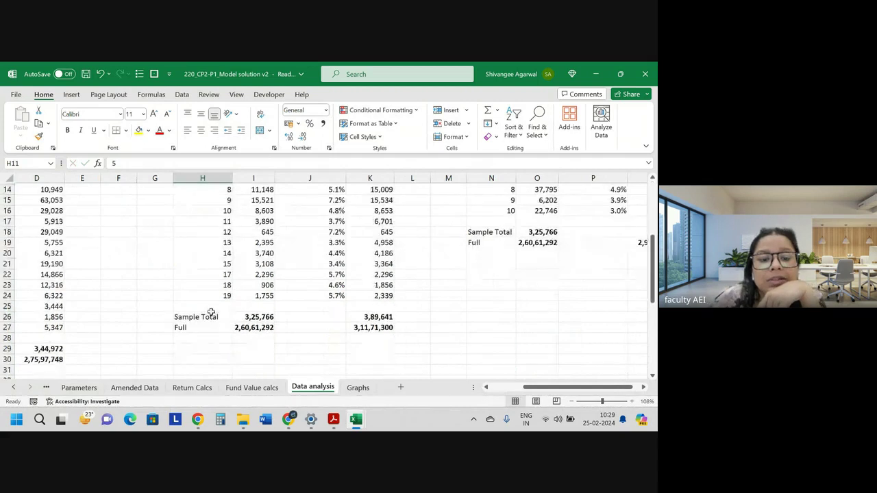
scroll(211, 311, up, 5)
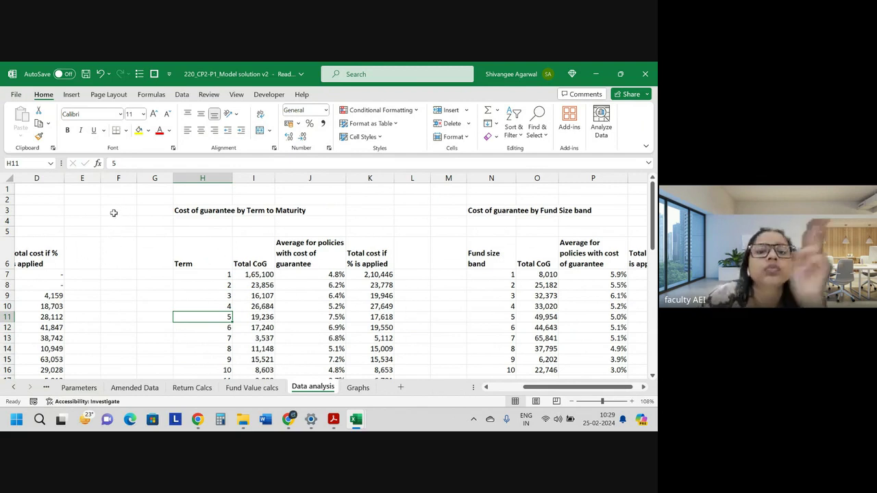
scroll(199, 281, down, 3)
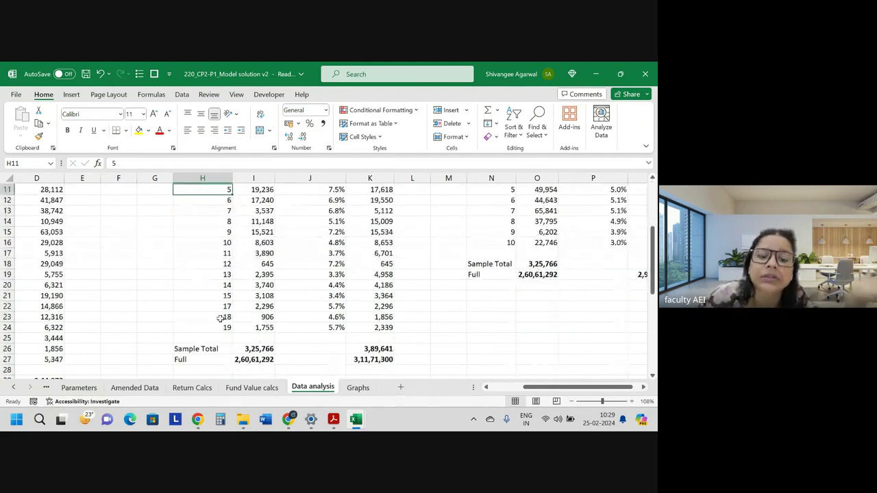
scroll(253, 276, up, 2)
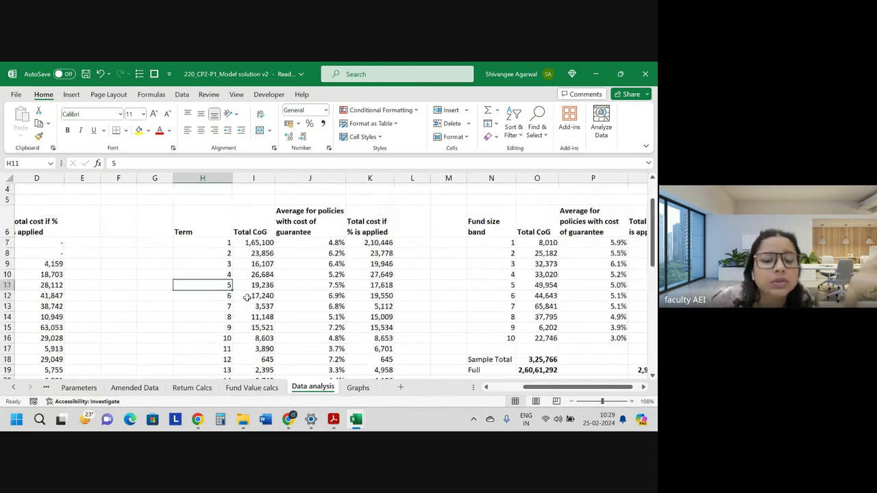
click(267, 244)
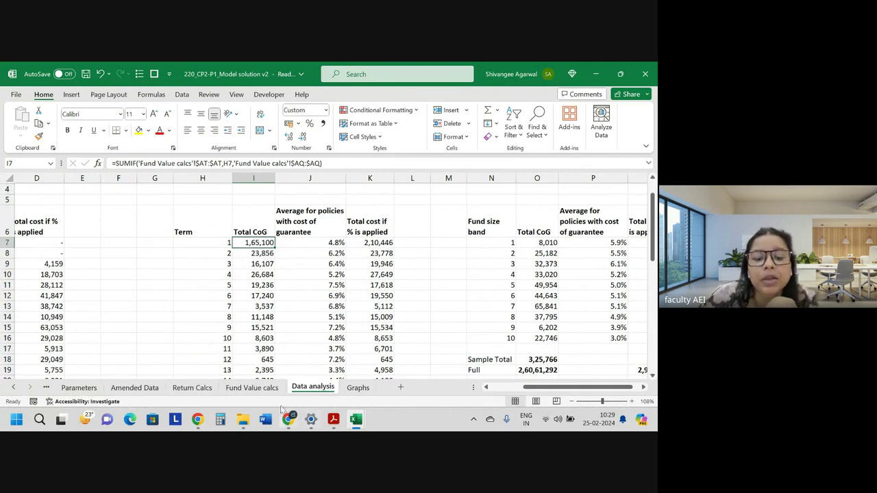
click(252, 388)
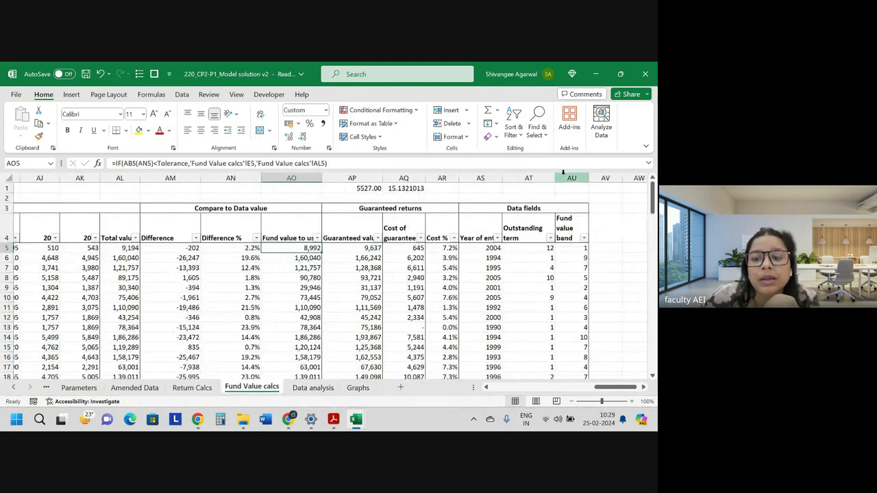
click(527, 178)
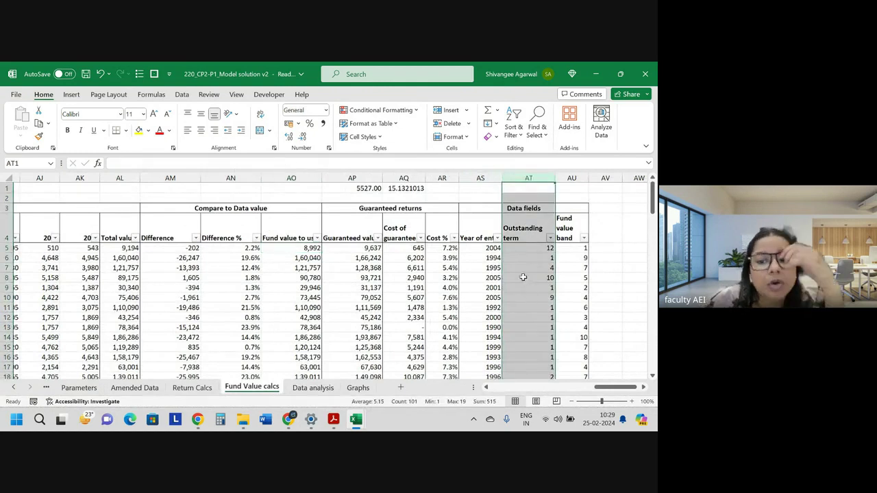
click(313, 388)
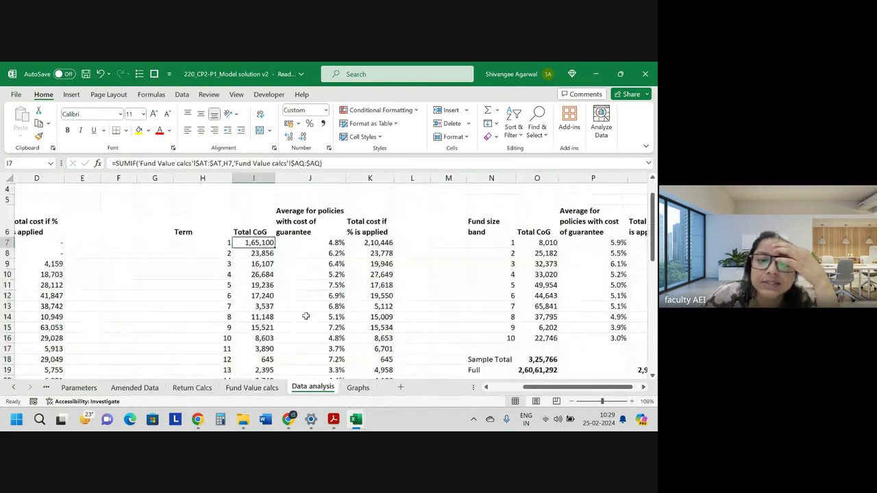
click(331, 245)
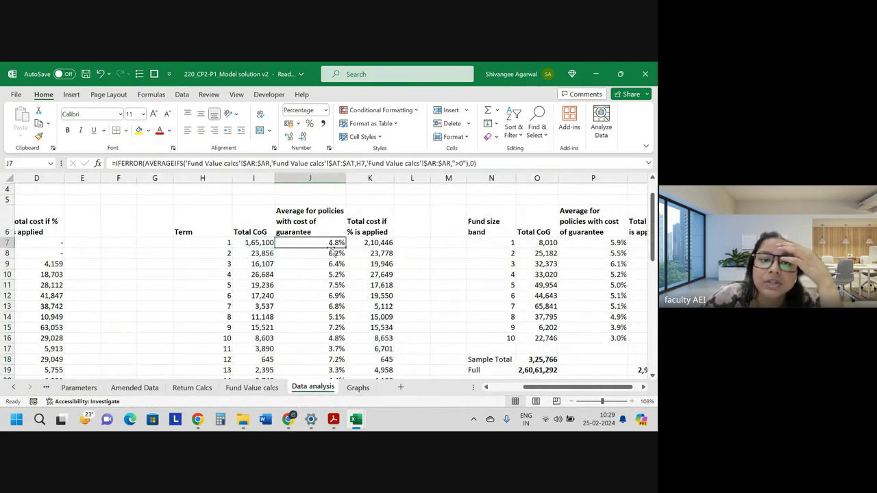
click(359, 245)
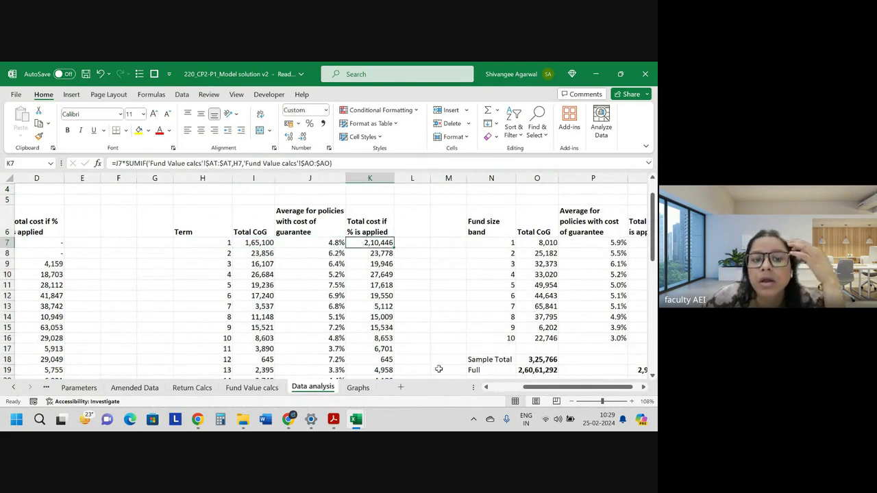
scroll(629, 396, right, 1)
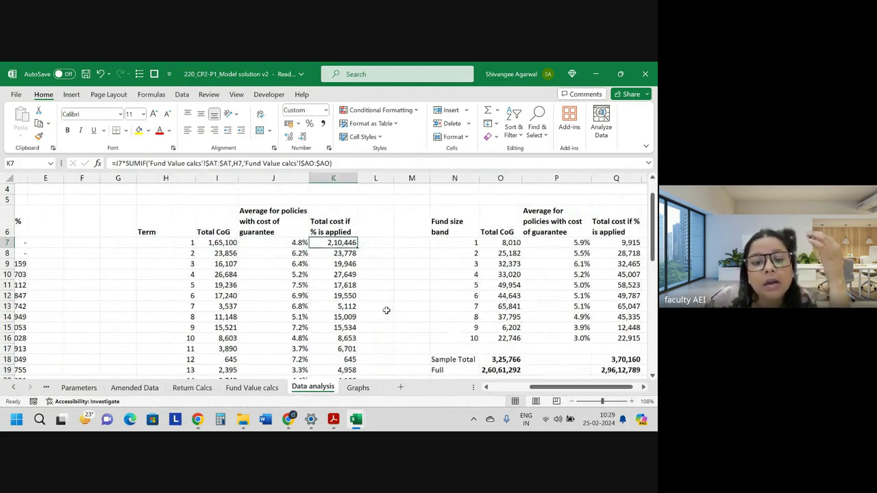
scroll(384, 309, down, 4)
scroll(334, 313, up, 5)
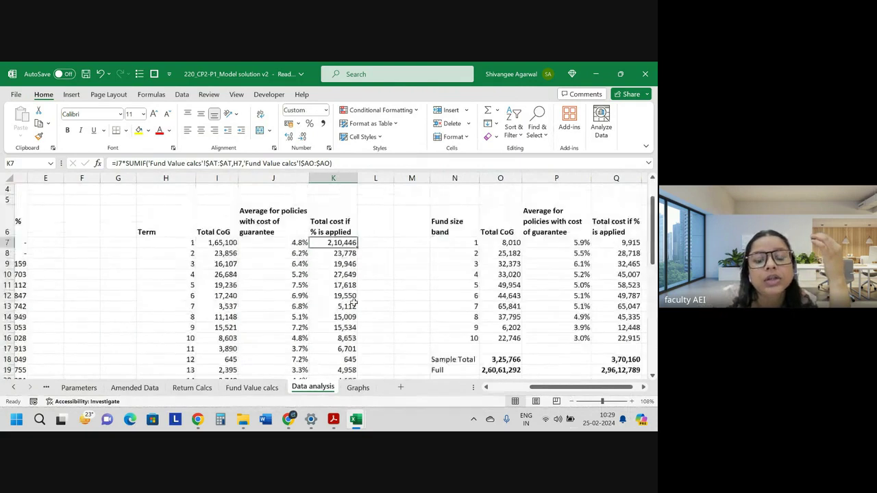
scroll(419, 272, up, 1)
scroll(526, 308, down, 1)
scroll(526, 307, up, 1)
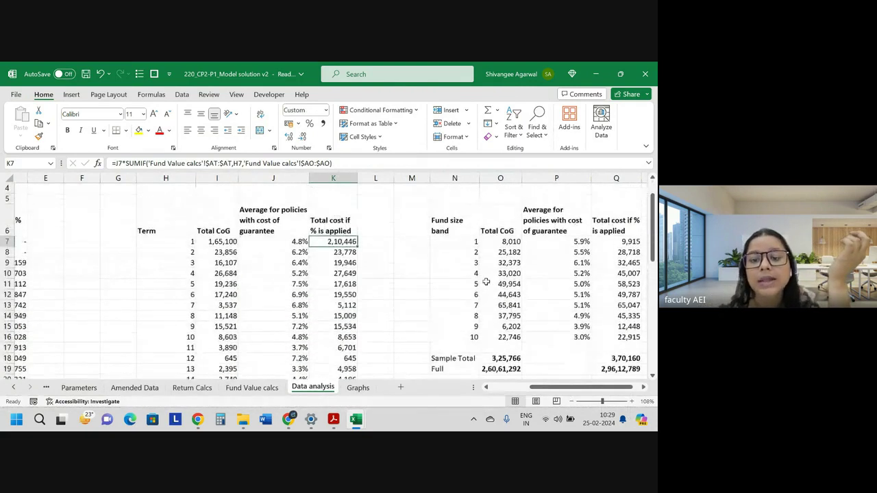
click(454, 242)
click(508, 243)
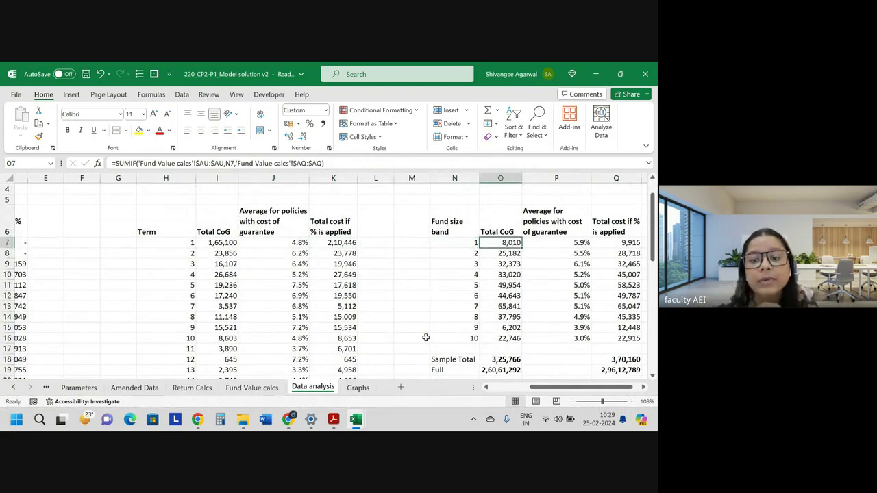
click(560, 243)
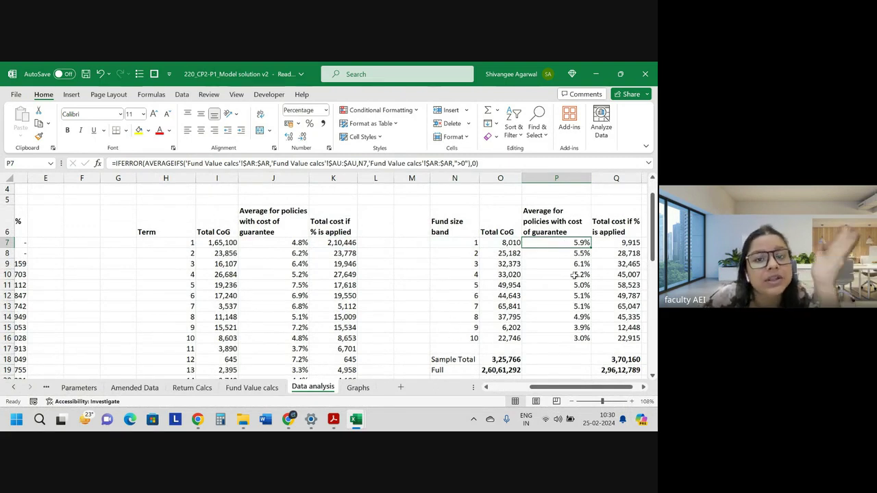
click(628, 242)
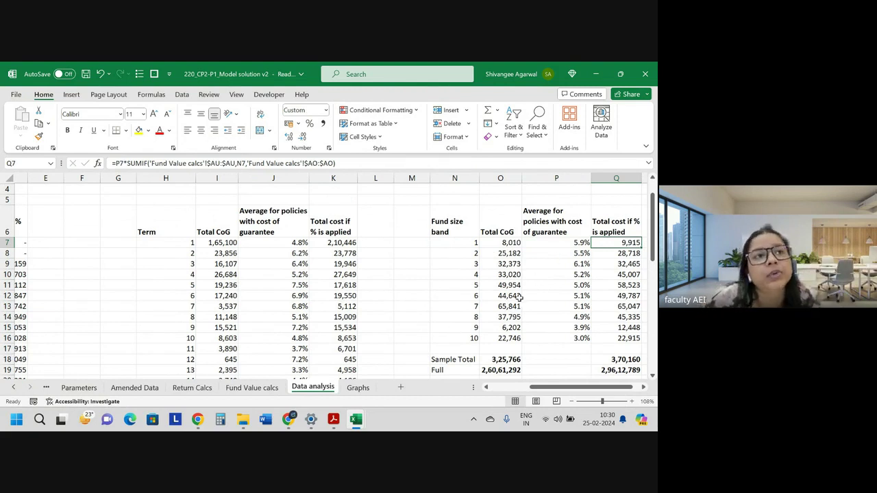
scroll(621, 311, down, 4)
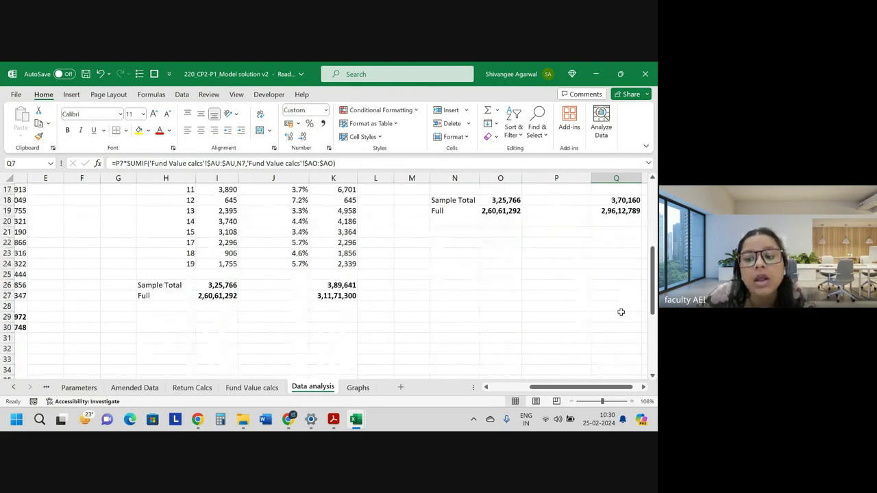
scroll(621, 312, up, 3)
scroll(621, 312, up, 2)
mouse_move(541, 388)
mouse_down()
mouse_move(527, 391)
mouse_move(546, 388)
mouse_up()
scroll(590, 275, down, 3)
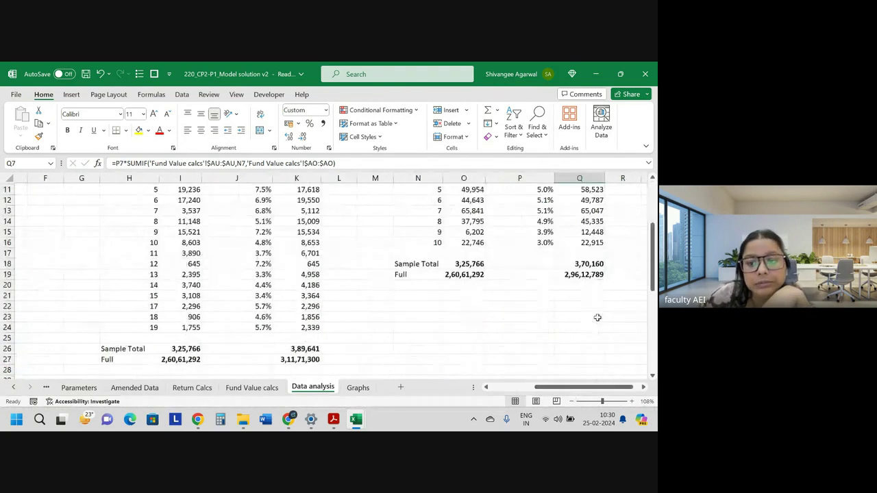
click(590, 265)
click(589, 274)
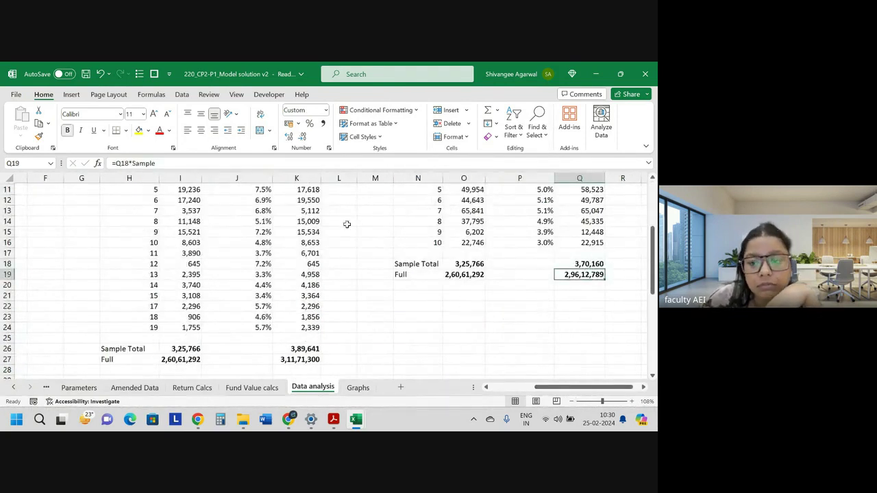
drag(582, 388, 541, 388)
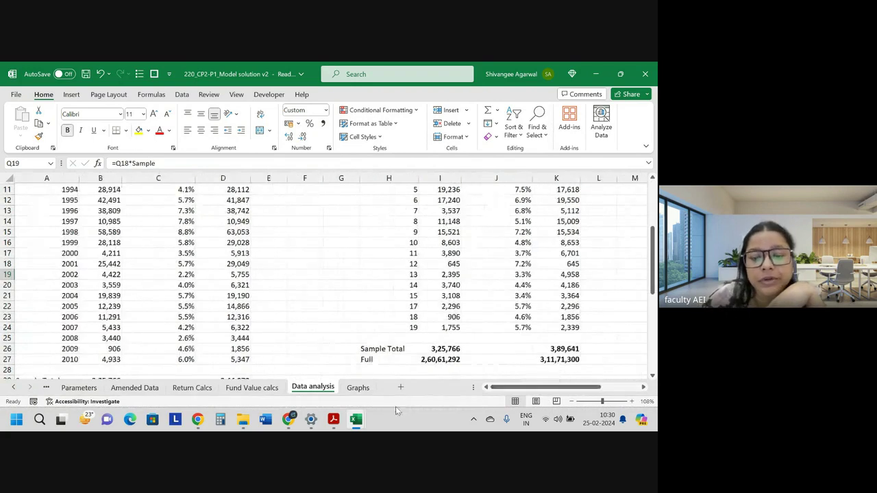
mouse_move(355, 420)
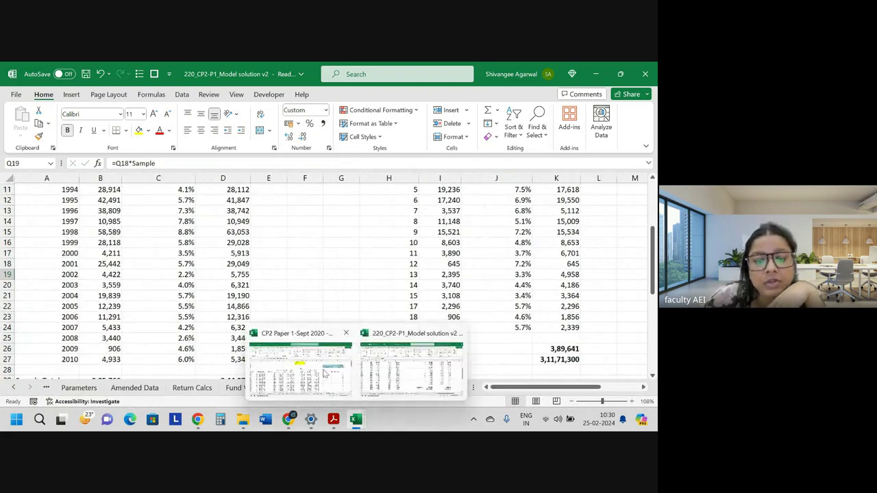
Open the Summary Proposal1 sheet in the CP2 Paper 1-Sept 2020 workbook at the 1990 row.
click(321, 368)
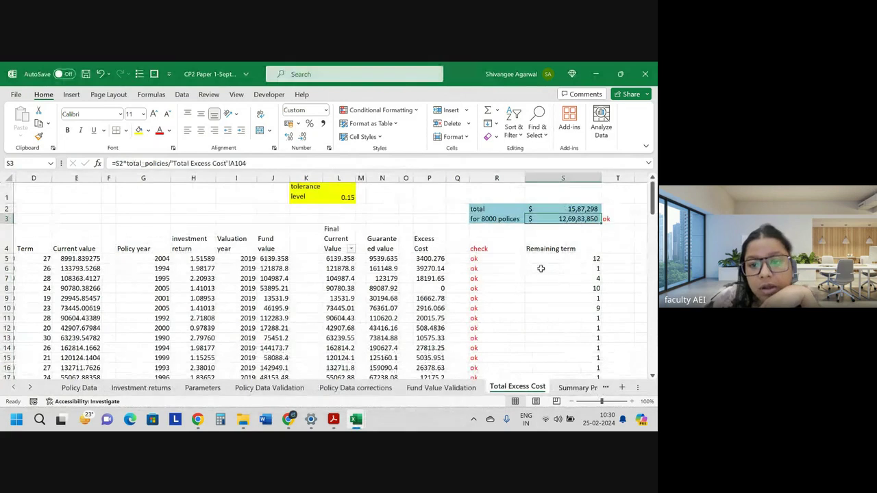
click(578, 388)
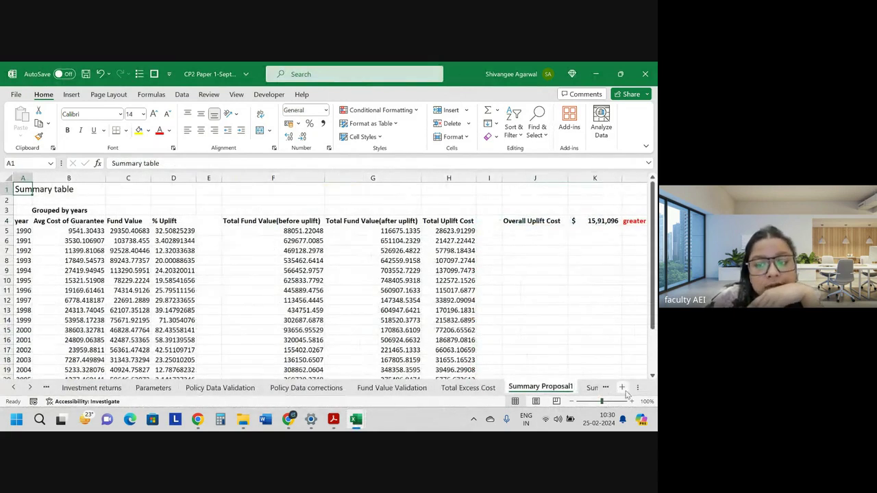
drag(637, 388, 438, 388)
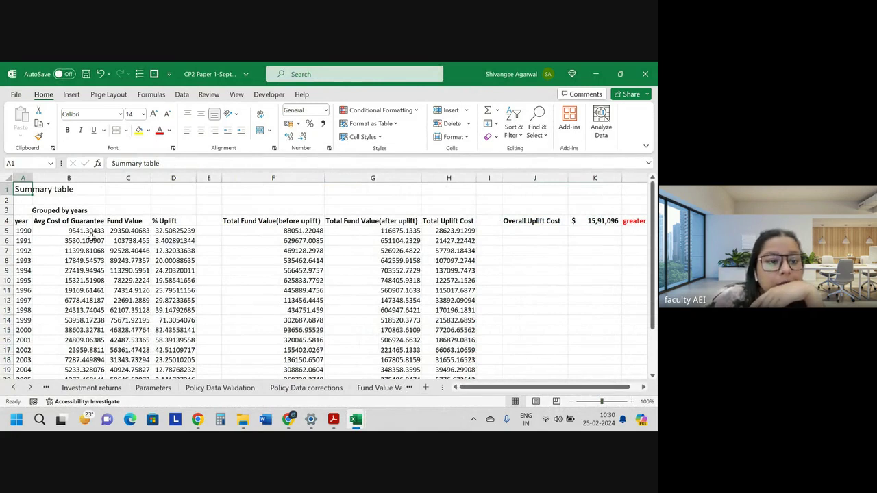
click(24, 231)
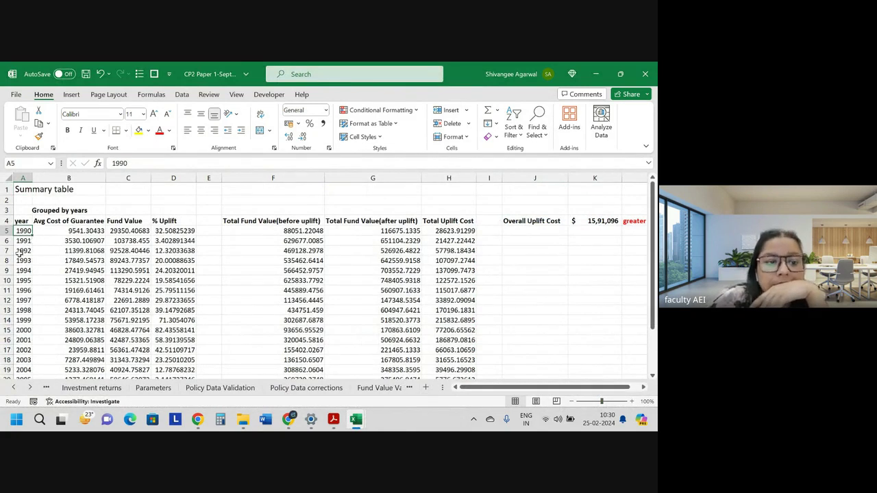
scroll(19, 253, down, 4)
scroll(20, 252, up, 4)
scroll(19, 252, down, 5)
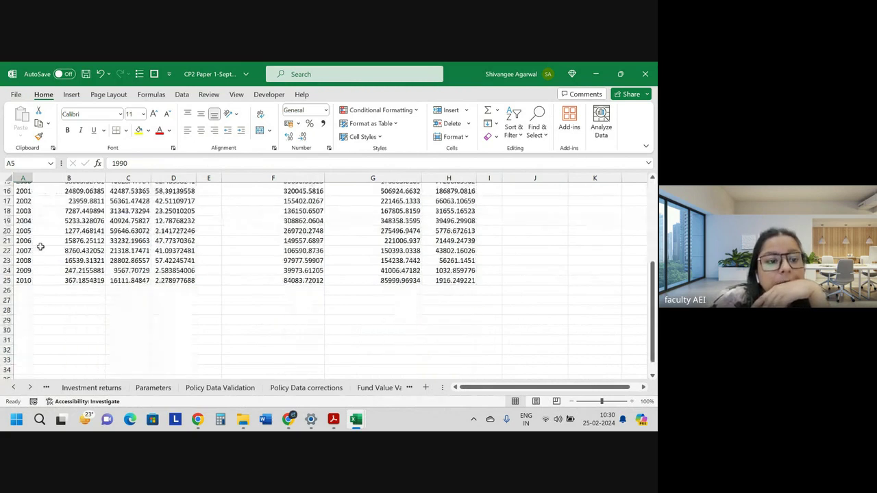
scroll(19, 252, up, 5)
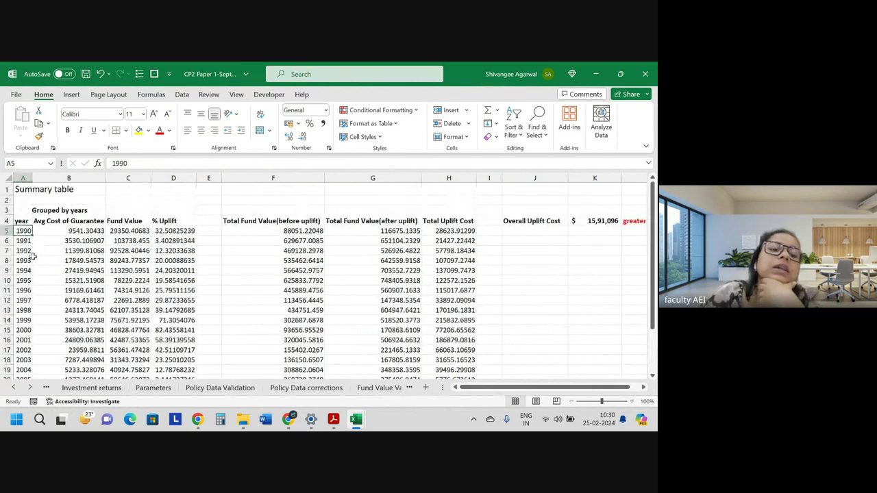
Inspect the 1990 average cost of guarantee and fund value formulas without changing them.
click(65, 232)
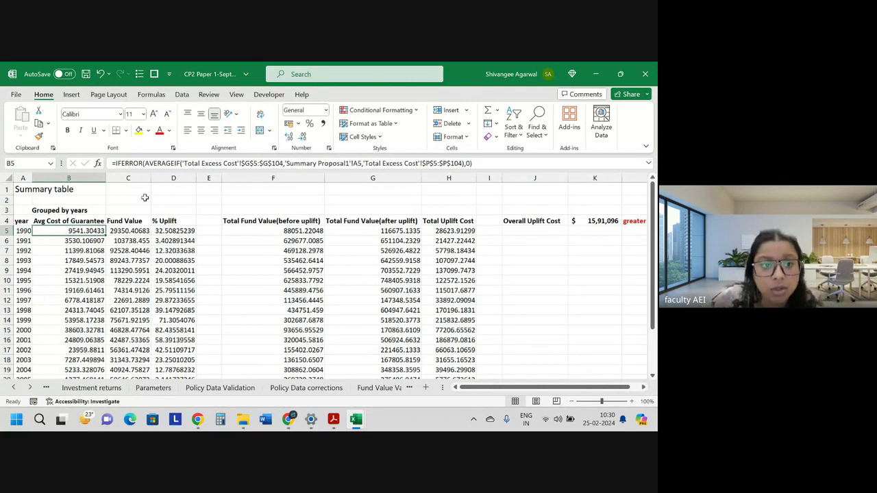
click(132, 230)
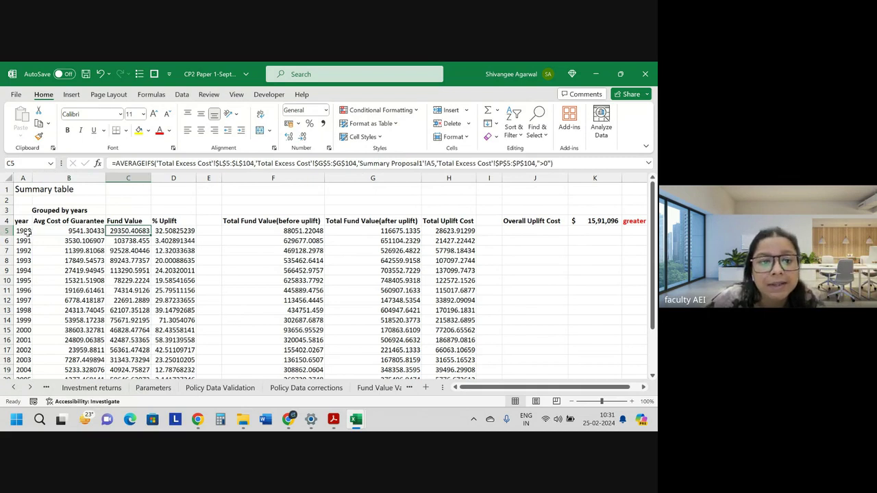
double_click(146, 229)
drag(152, 231, 253, 232)
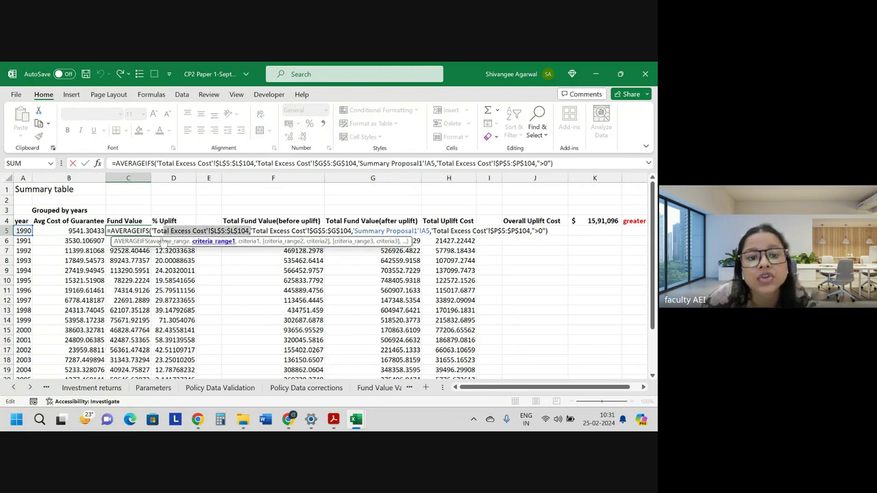
key(Return)
click(115, 224)
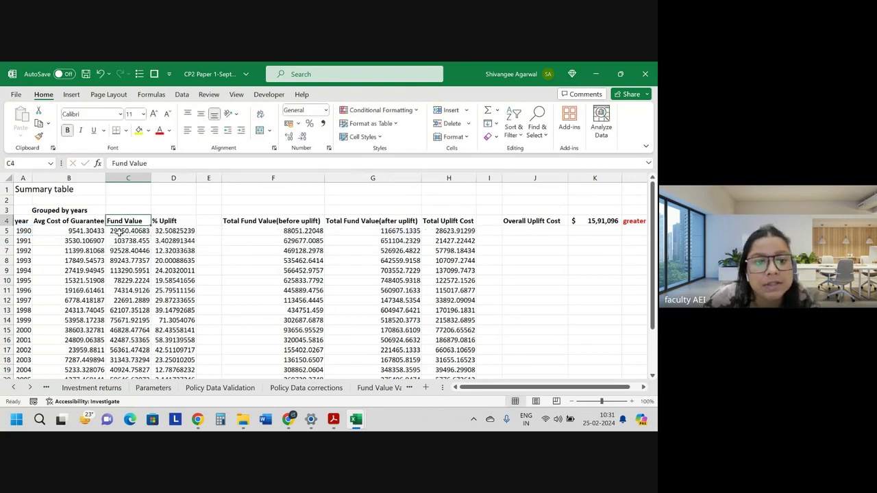
click(116, 231)
Compare Total Excess Cost column L and Excess Cost sums against Summary Proposal1's B5 formula.
click(376, 391)
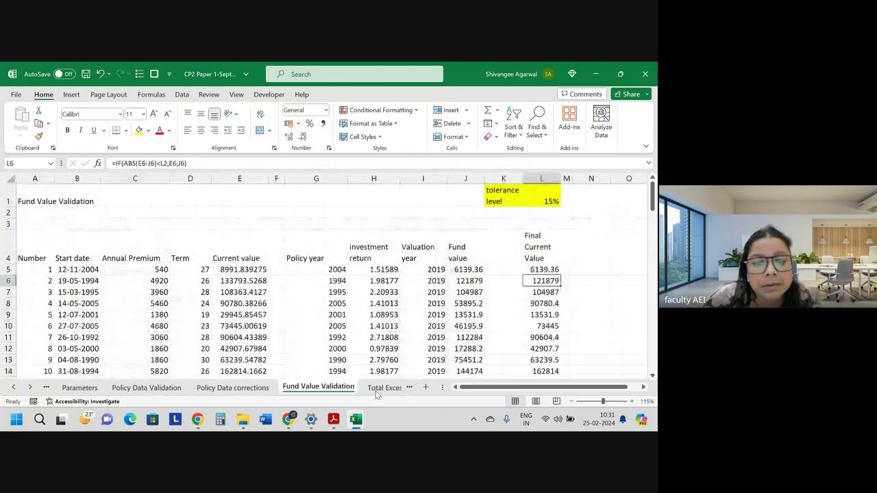
click(376, 389)
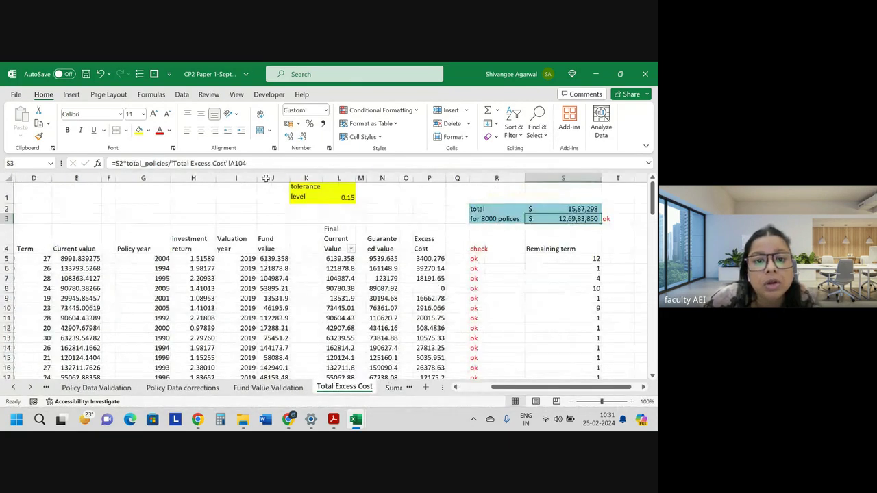
click(338, 178)
click(394, 387)
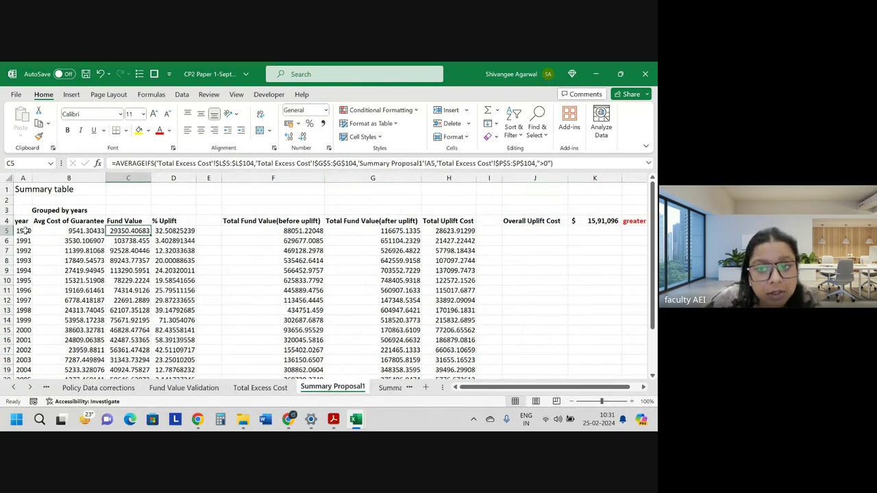
click(260, 388)
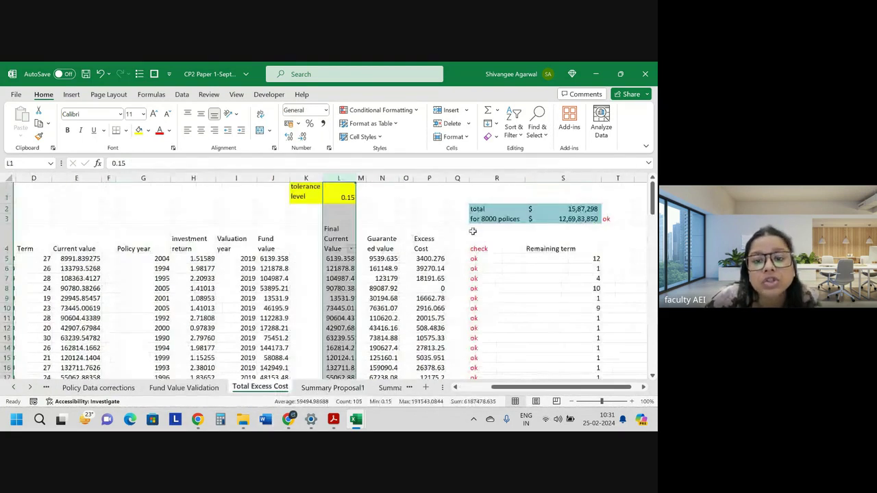
click(443, 179)
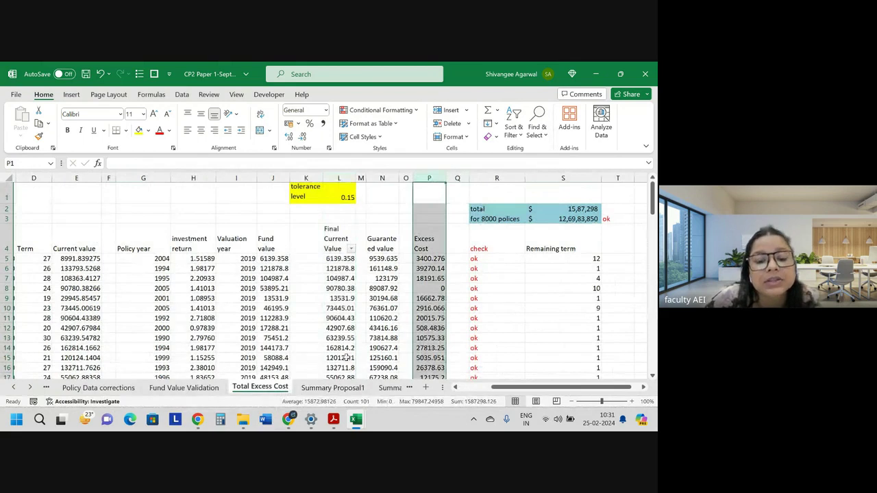
click(310, 388)
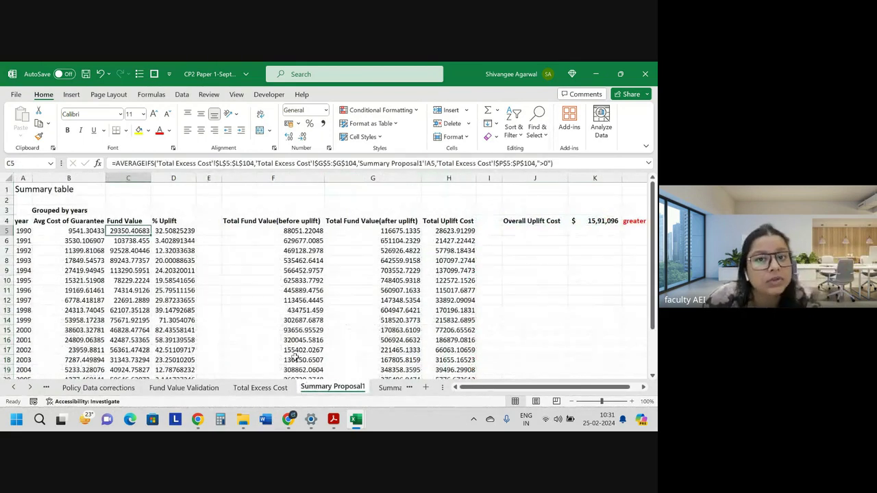
click(80, 230)
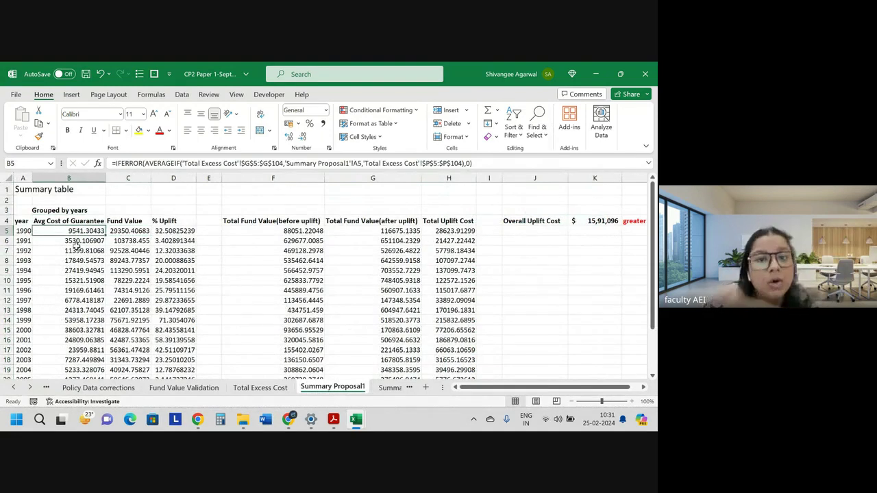
double_click(153, 232)
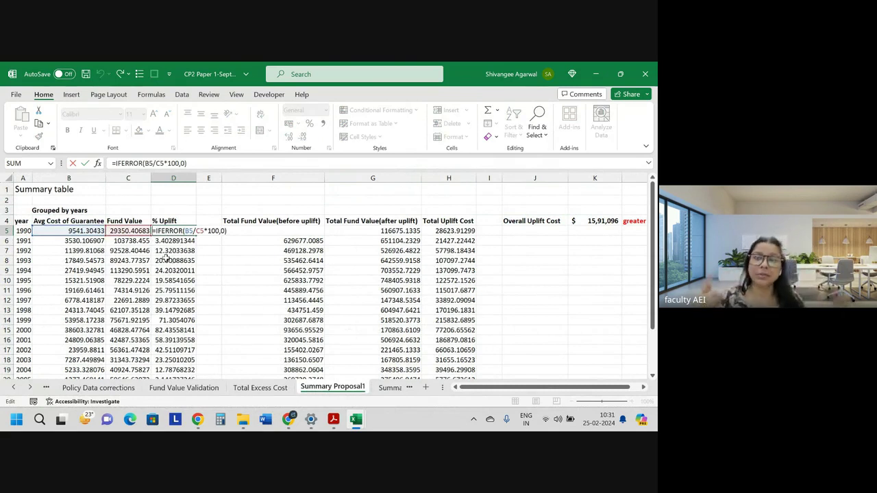
key(Return)
key(Up)
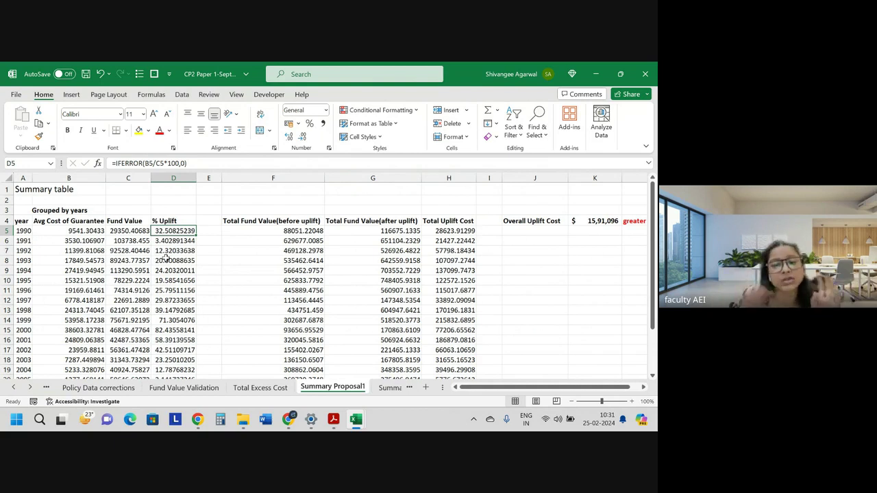
key(Right)
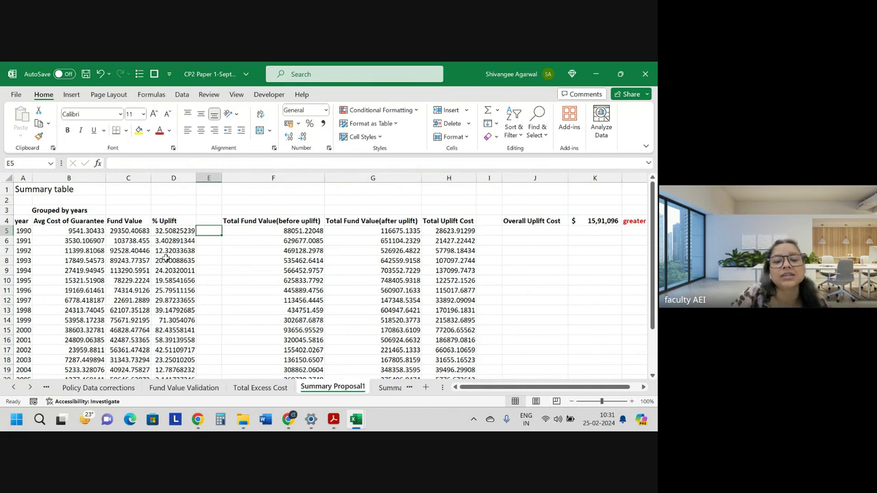
key(Right)
key(Right)
key(Left)
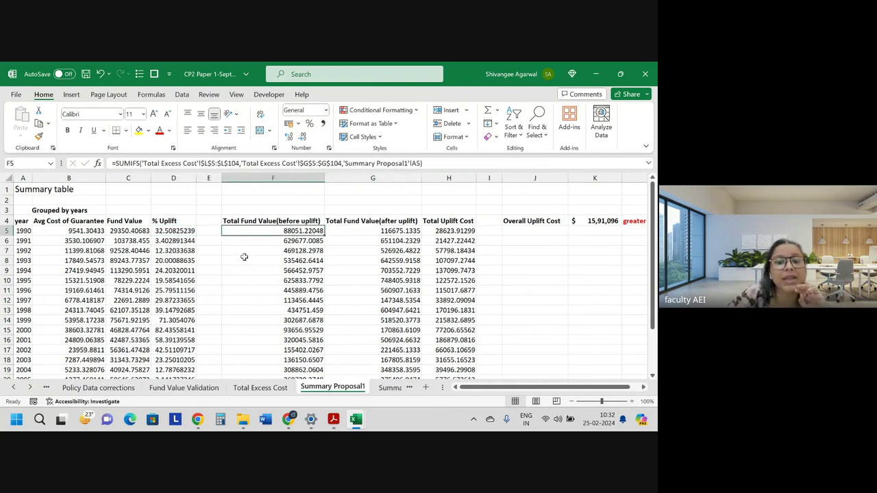
key(ctrl+Page_Down)
key(ctrl+Page_Down)
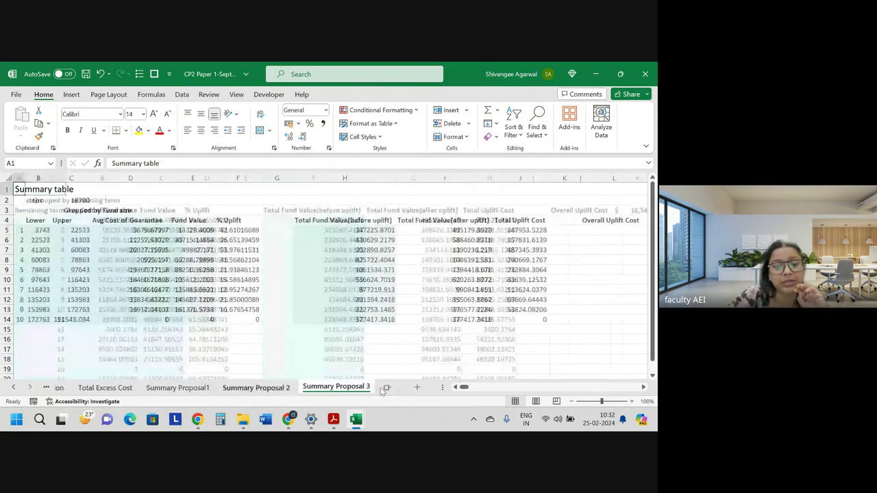
key(ctrl+Page_Up)
key(ctrl+Page_Up)
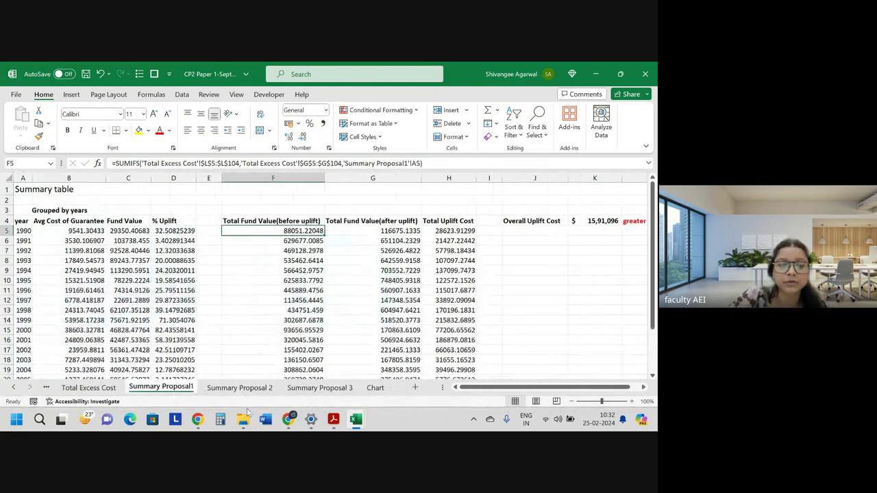
click(89, 388)
click(346, 186)
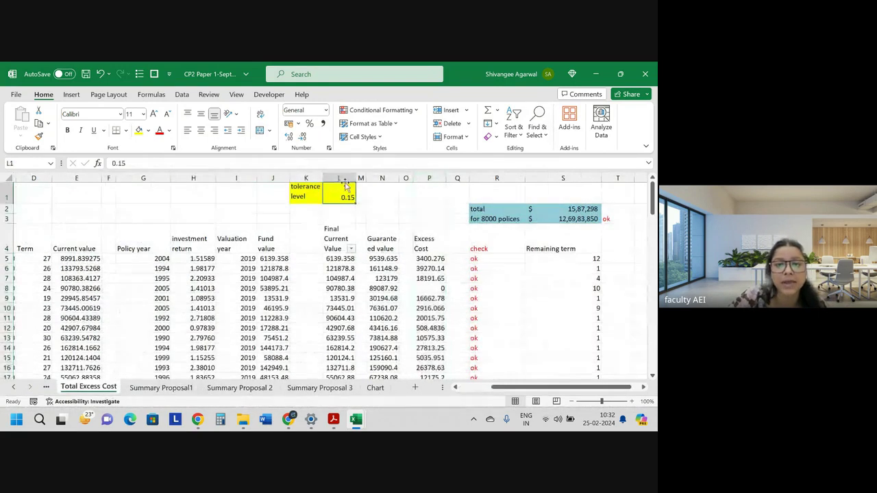
click(345, 180)
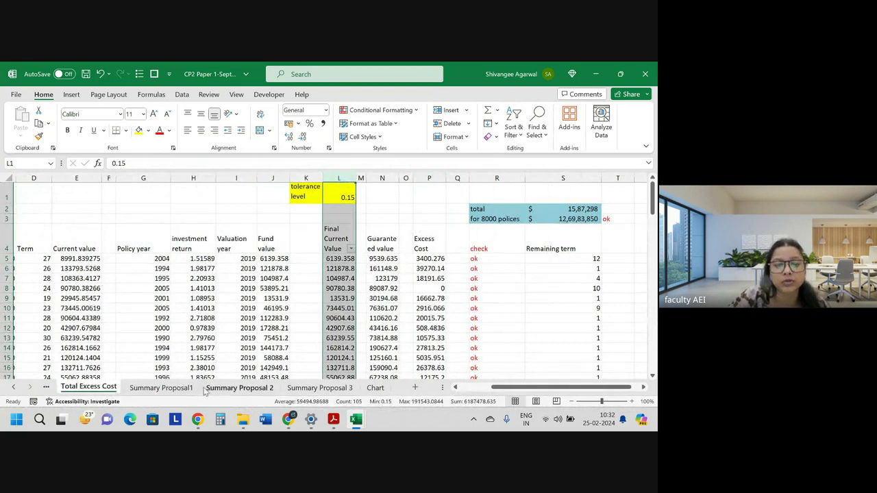
click(161, 388)
click(384, 231)
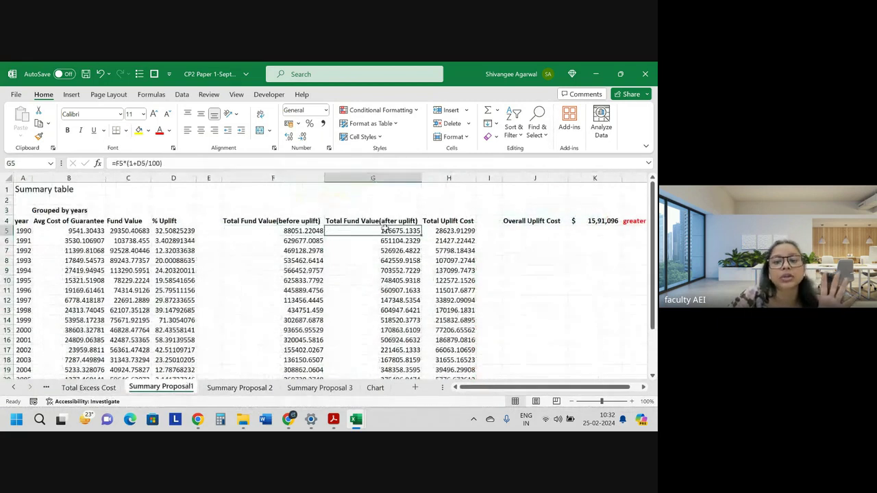
key(Left)
key(Left)
key(Left)
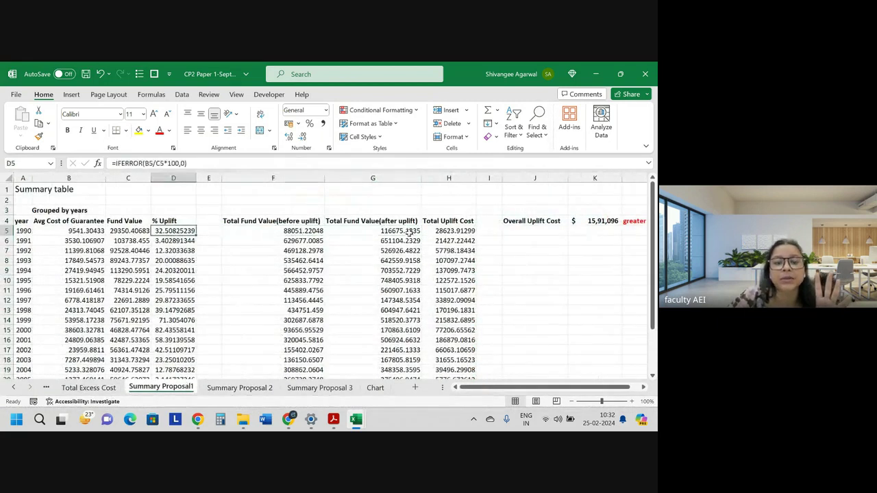
double_click(409, 232)
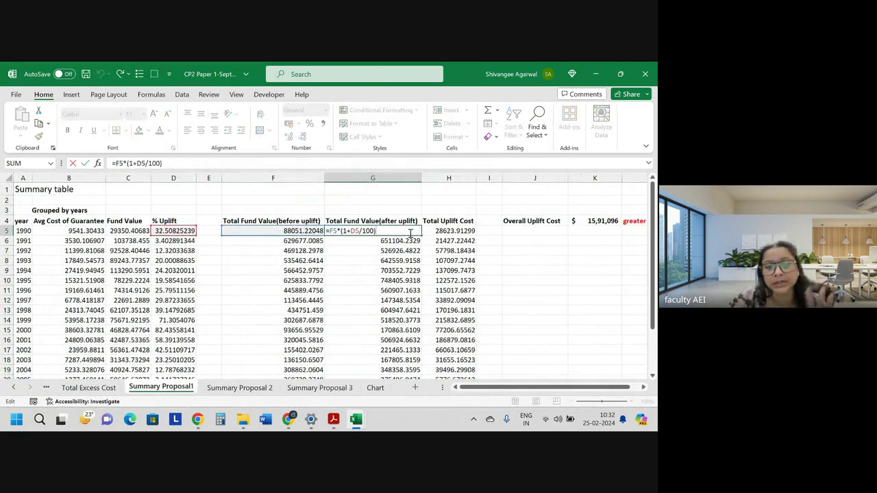
key(Return)
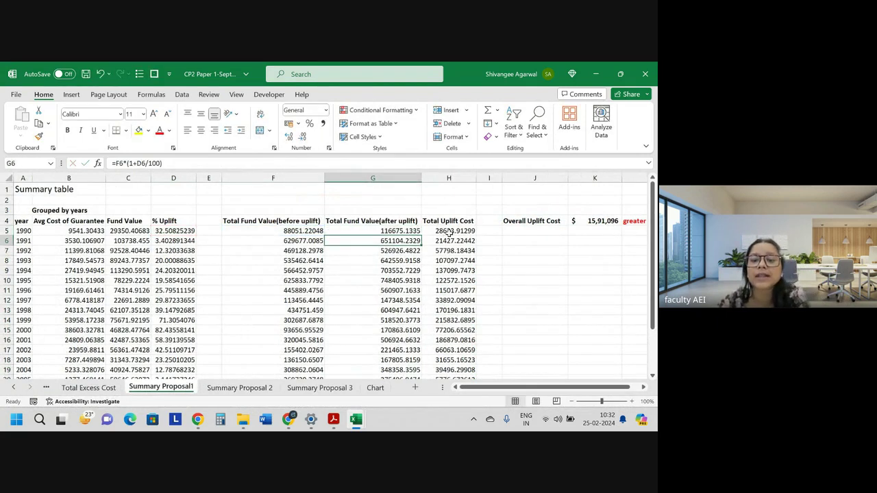
click(449, 231)
double_click(449, 232)
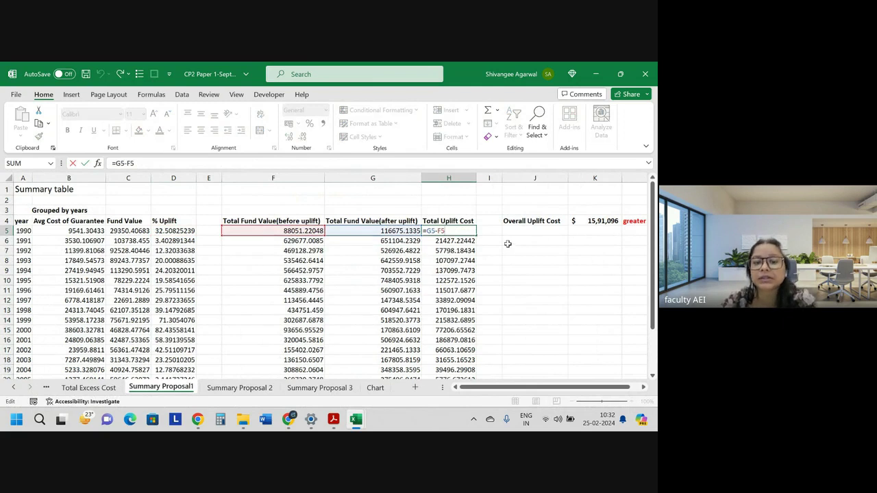
key(Return)
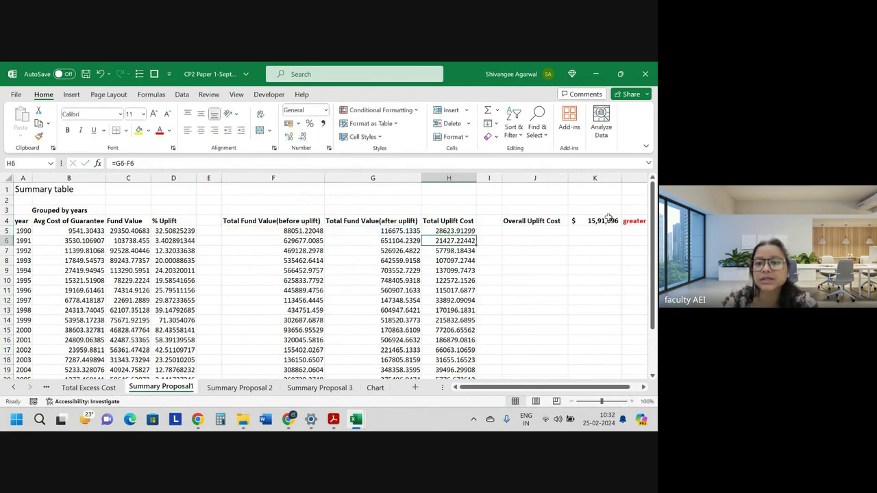
double_click(608, 219)
key(Return)
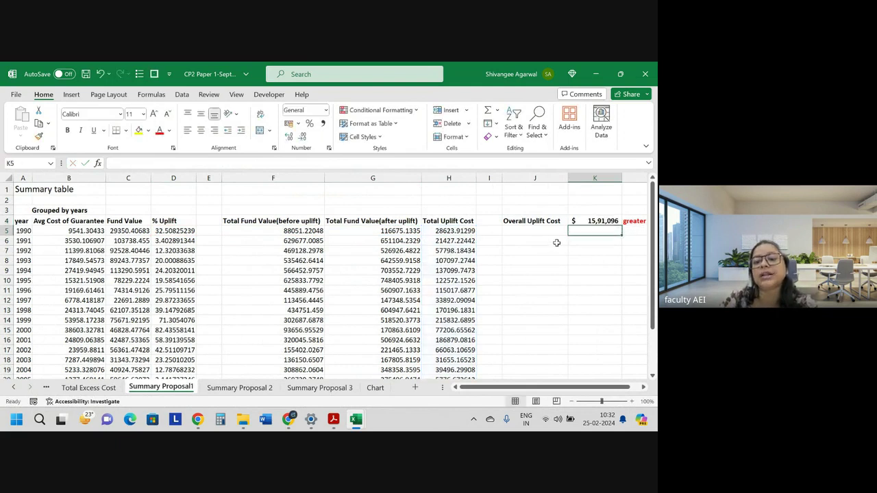
scroll(559, 244, down, 5)
scroll(565, 247, up, 5)
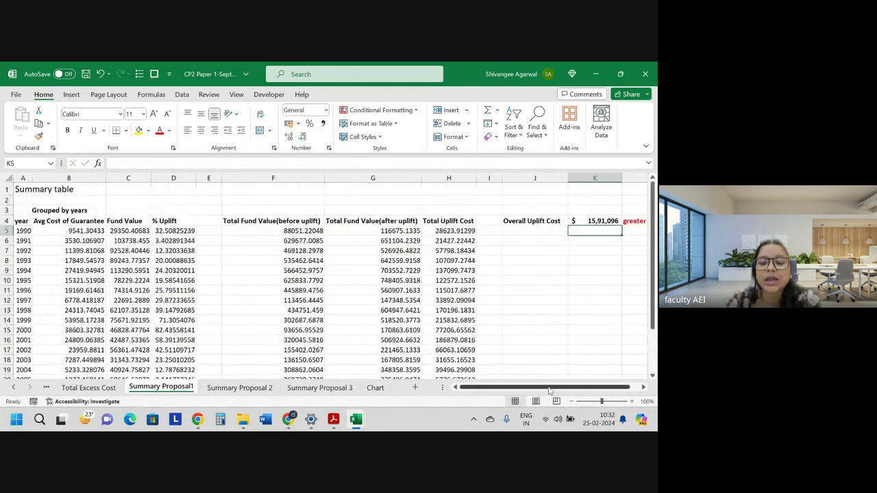
drag(552, 387, 561, 387)
Check the L4 comparison message, the S2 total excess cost sum, and K4's Overall Uplift Cost 15,91,096.
click(616, 221)
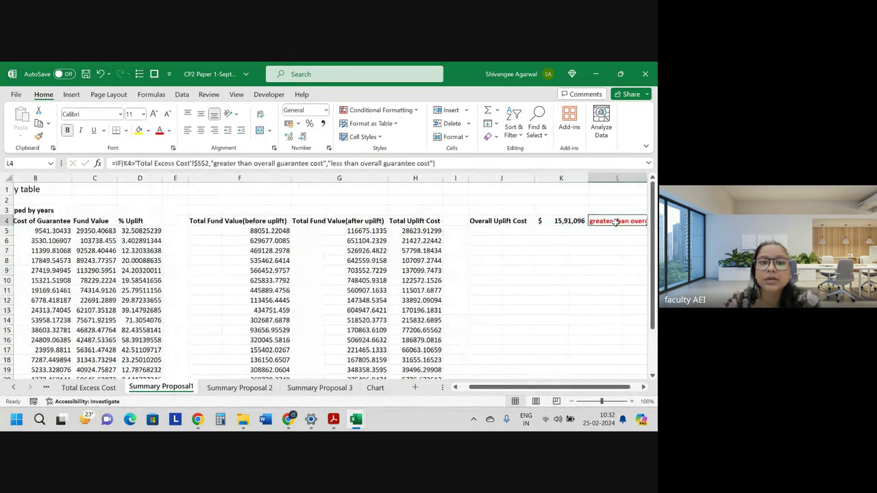
scroll(616, 222, right, 2)
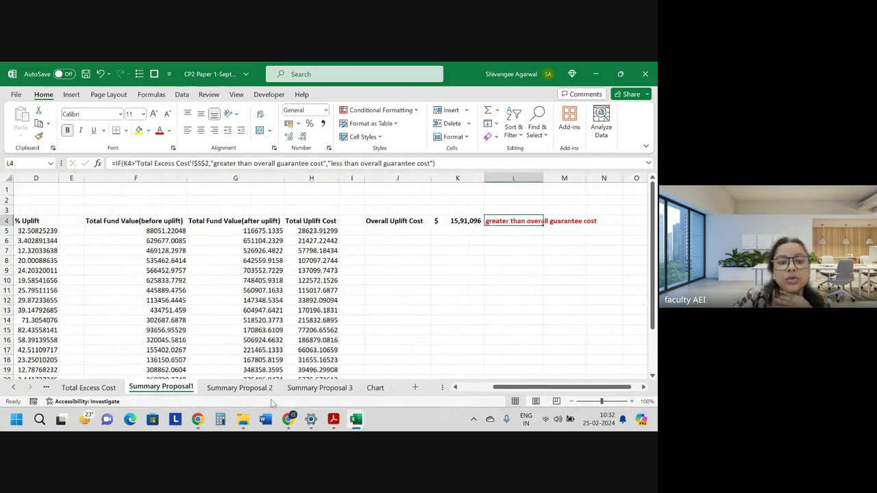
click(84, 388)
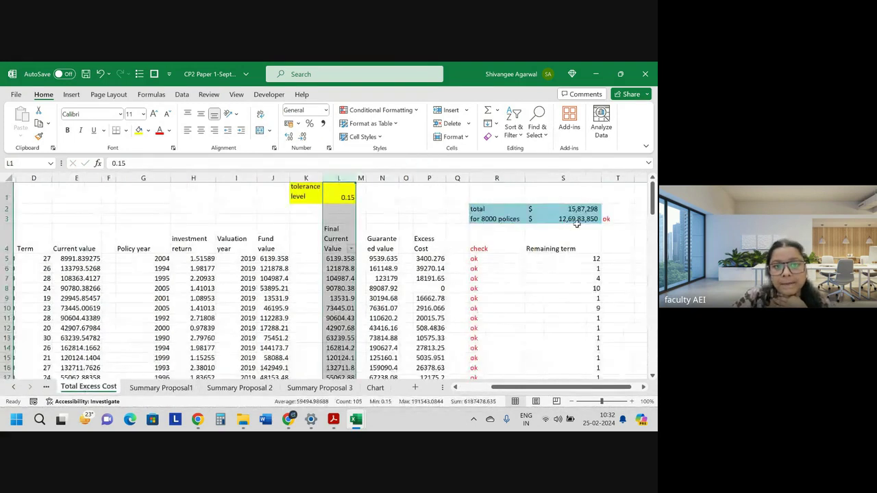
click(577, 226)
click(580, 212)
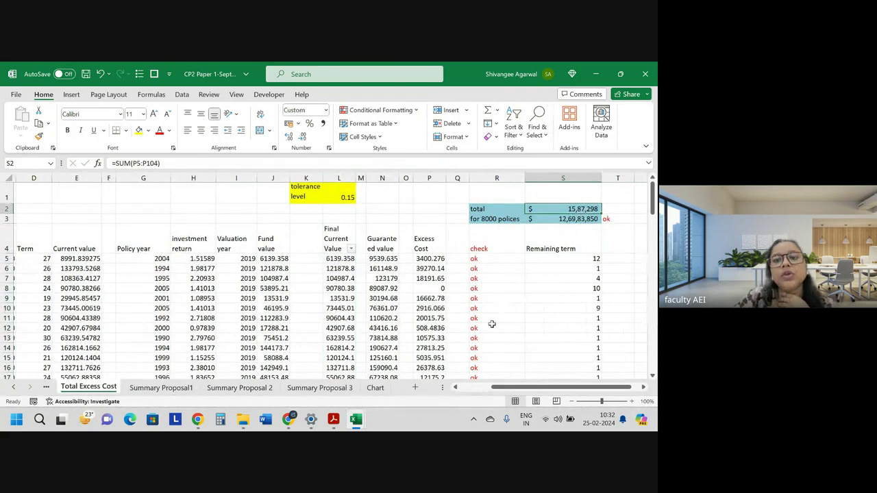
click(162, 388)
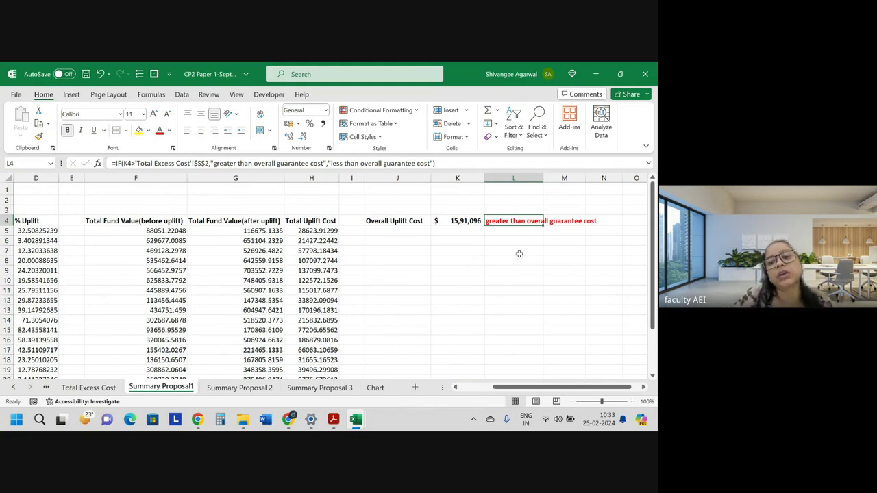
click(454, 221)
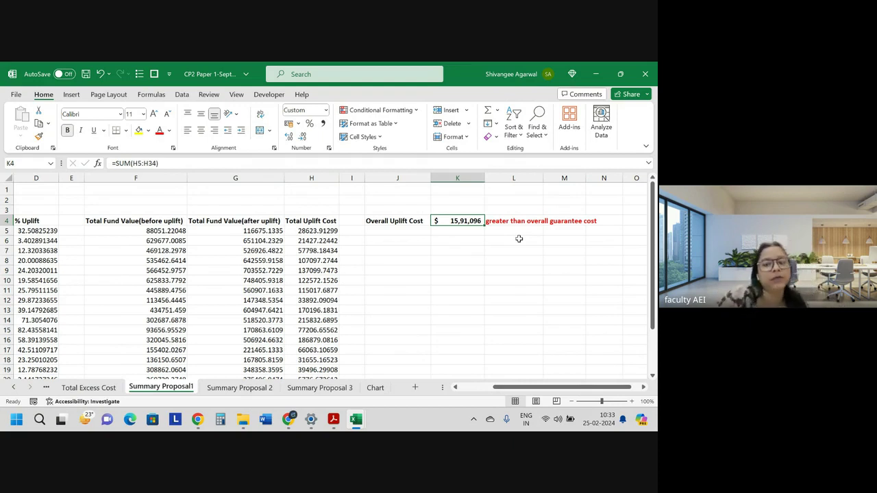
drag(515, 388, 411, 389)
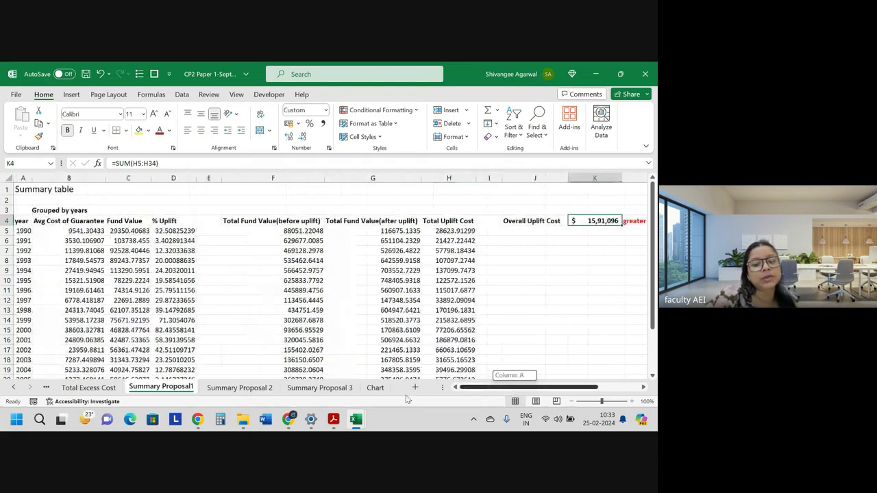
Glance at Summary Proposal 2, then read Summary Proposal 3's D5, E5, F5, I5 and J6 formulas.
click(250, 388)
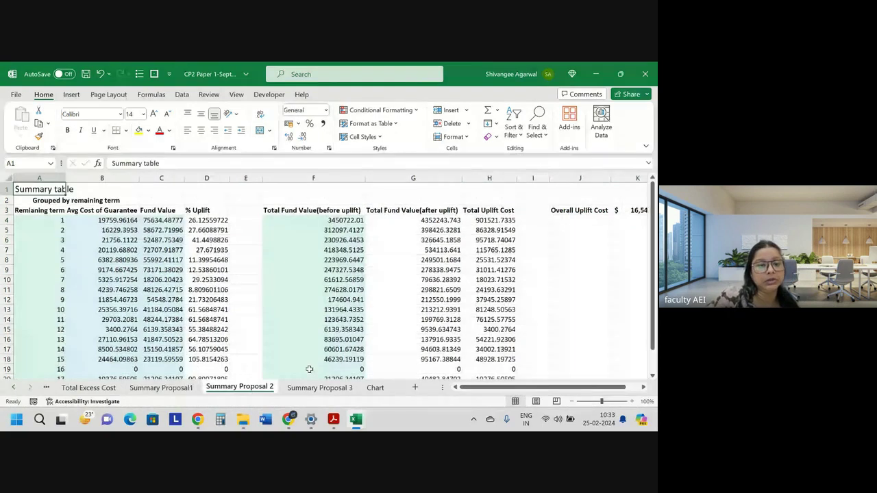
click(37, 230)
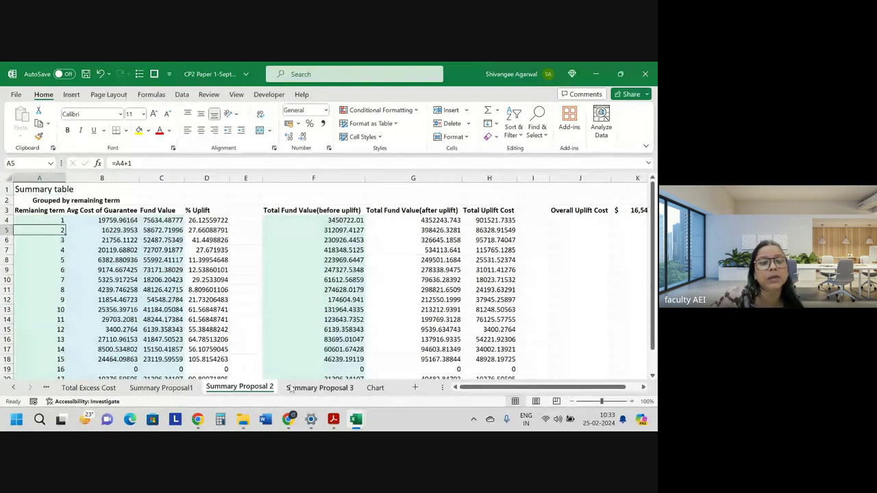
click(319, 388)
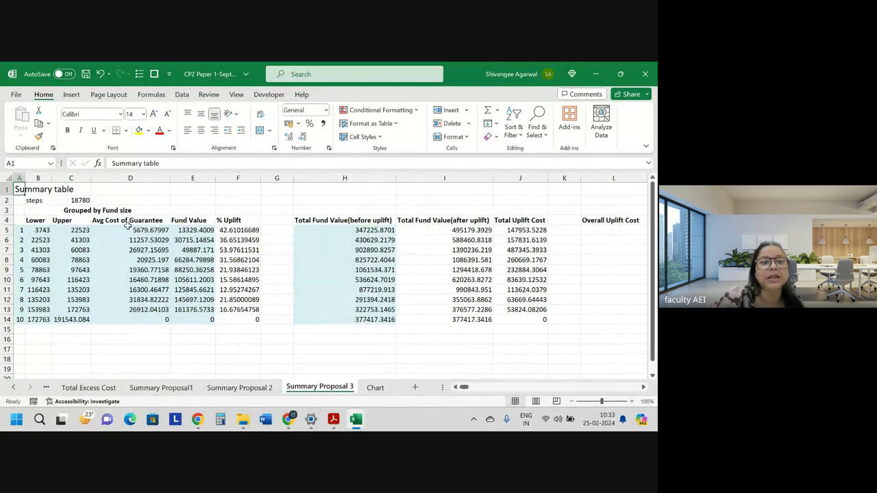
click(164, 231)
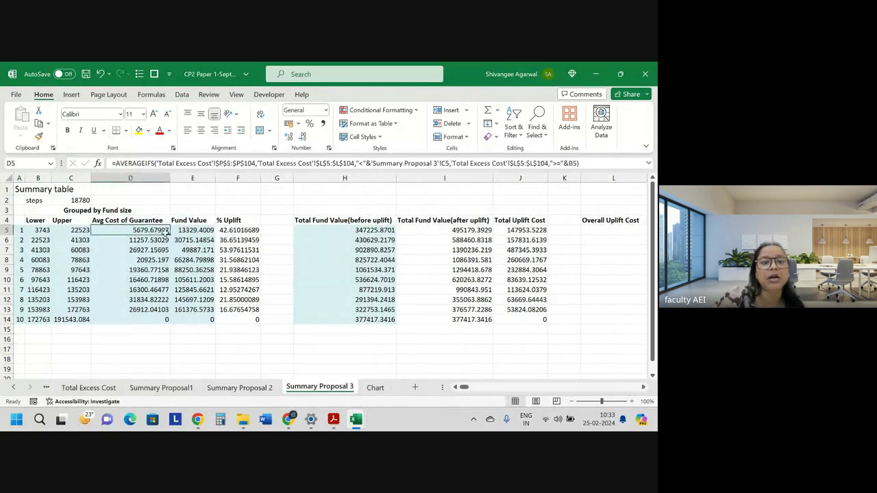
click(208, 230)
click(252, 231)
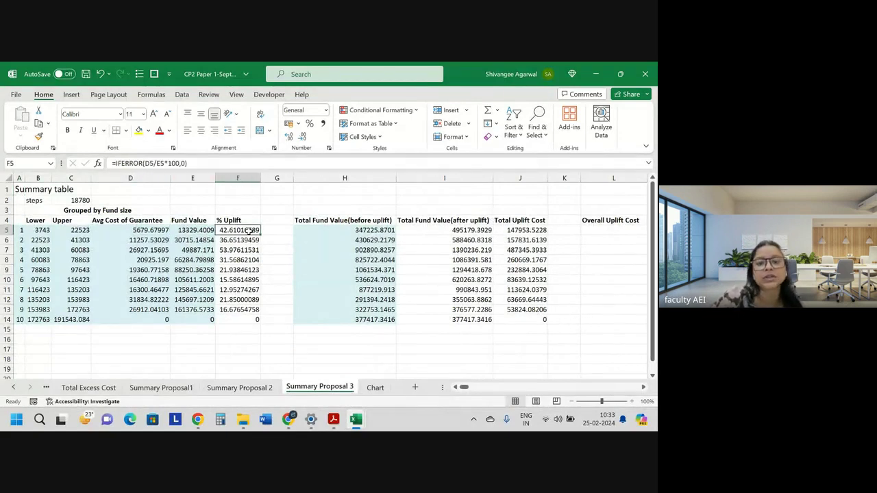
click(371, 231)
click(449, 233)
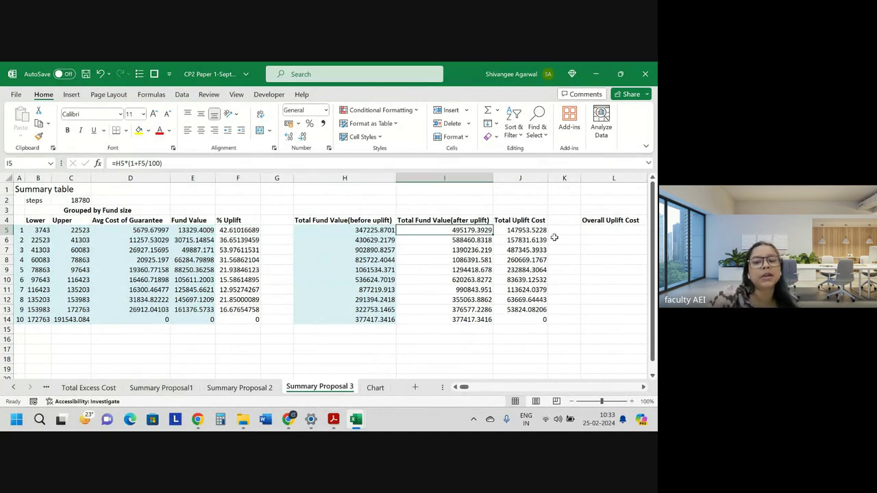
click(533, 242)
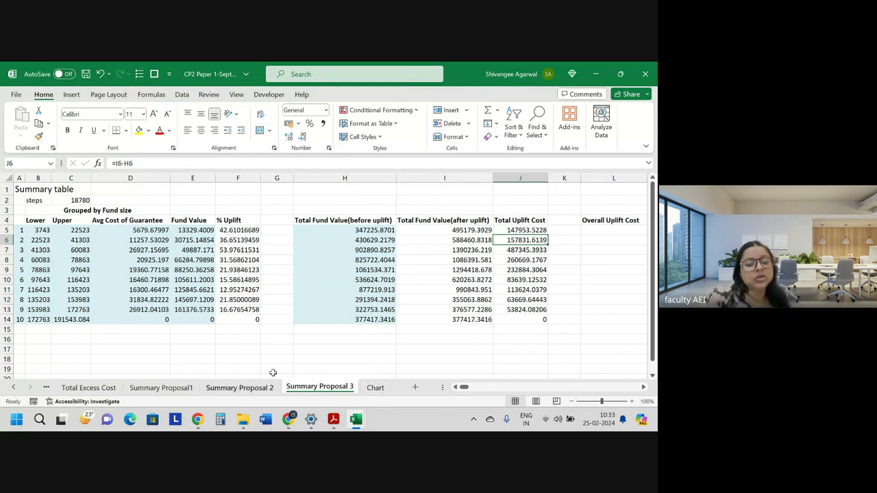
mouse_move(333, 420)
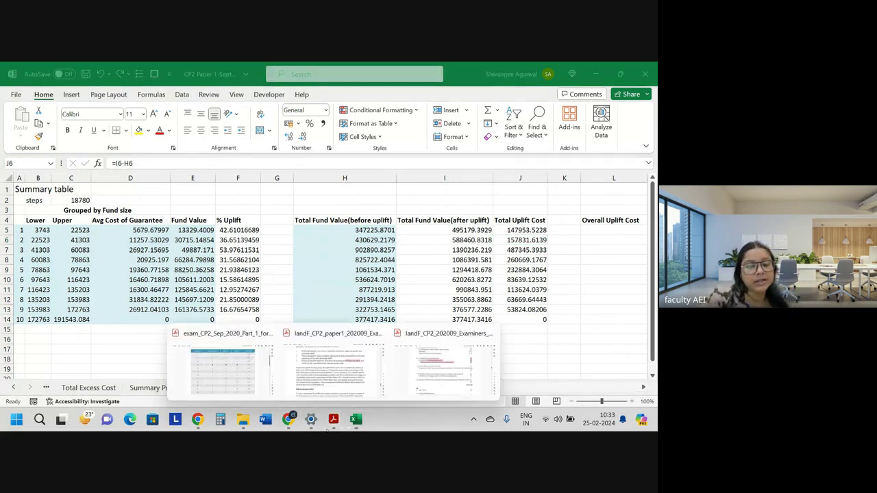
Open the exam question paper in Acrobat and highlight part (vi) on total uplift cost.
click(249, 366)
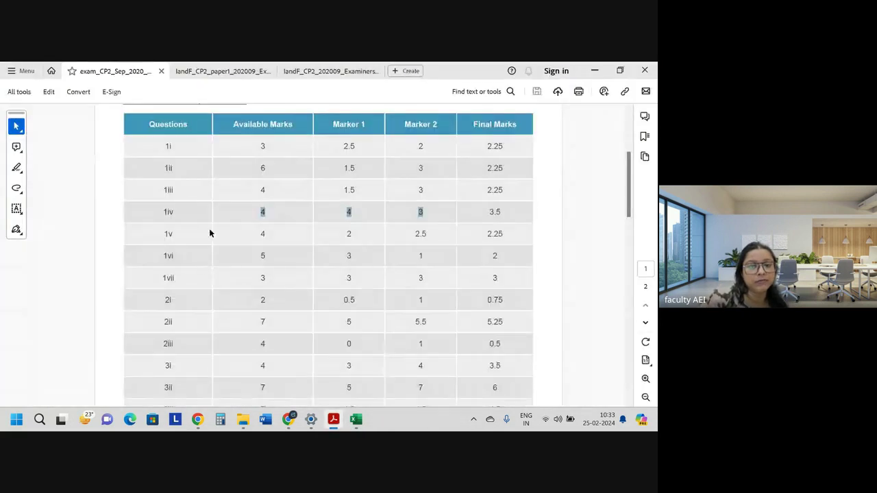
click(218, 71)
scroll(226, 172, up, 3)
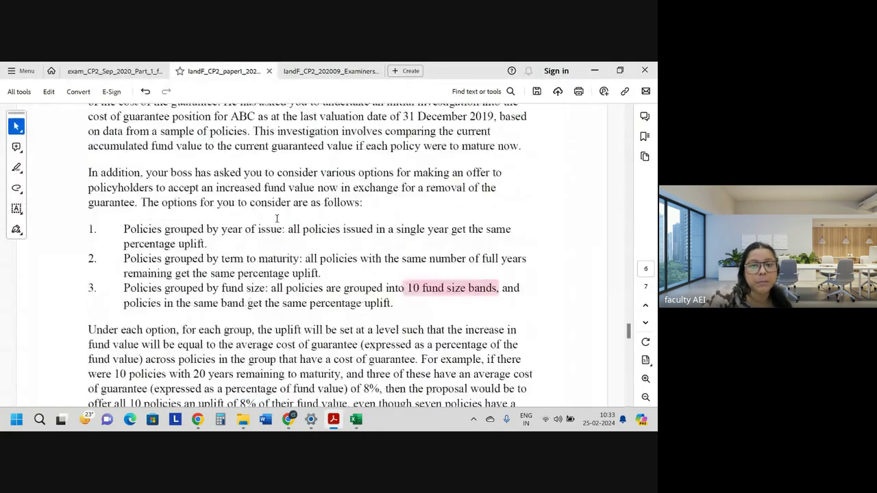
scroll(290, 209, up, 2)
scroll(289, 208, up, 10)
scroll(326, 237, up, 10)
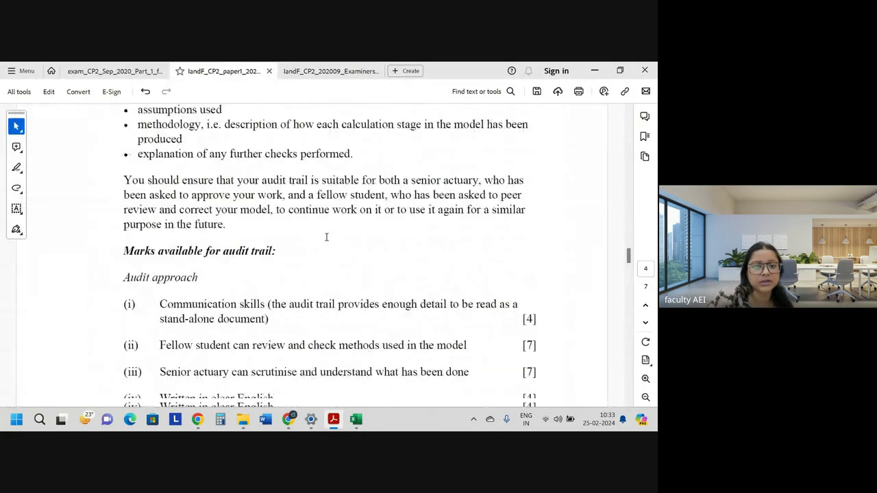
scroll(326, 237, up, 10)
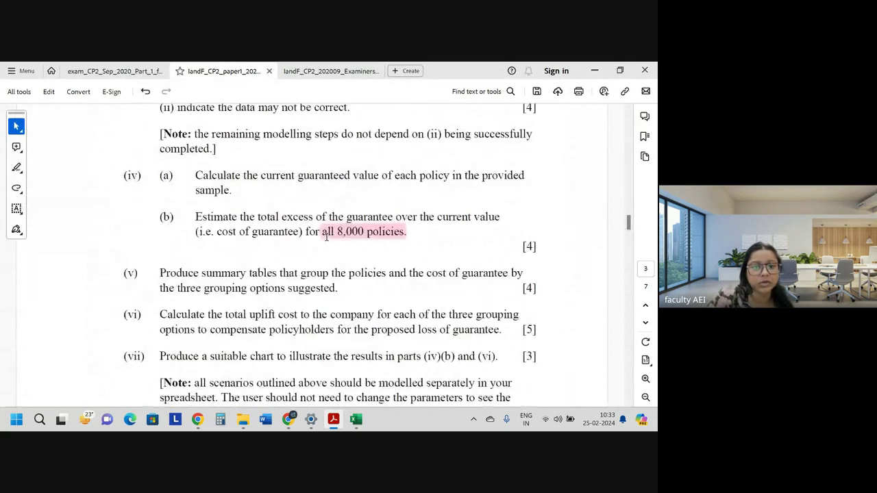
scroll(308, 253, down, 2)
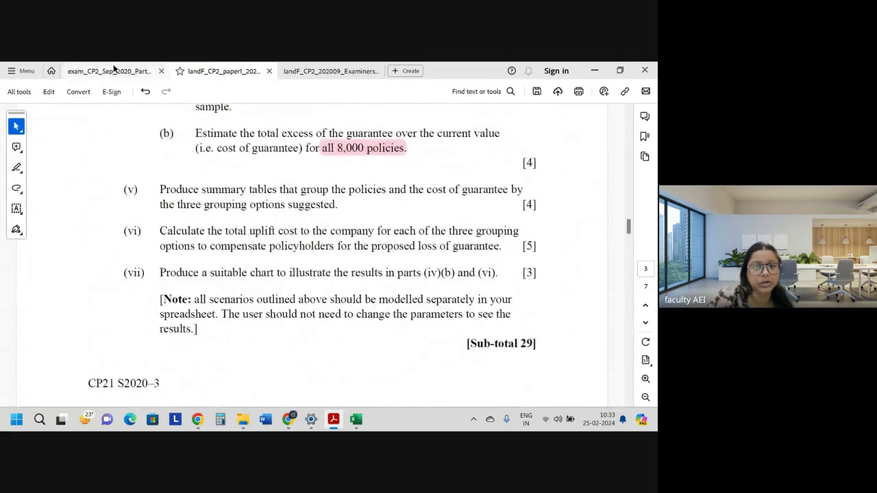
mouse_move(250, 233)
mouse_down()
mouse_move(569, 238)
mouse_move(538, 251)
mouse_up()
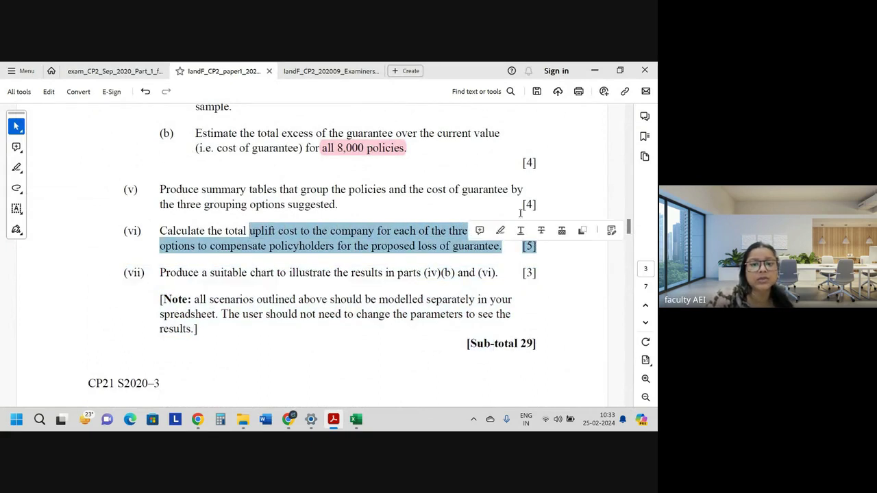
Compare the candidate's marks for questions 1v and 1vi, noting Marker 2's 1vi score.
click(120, 71)
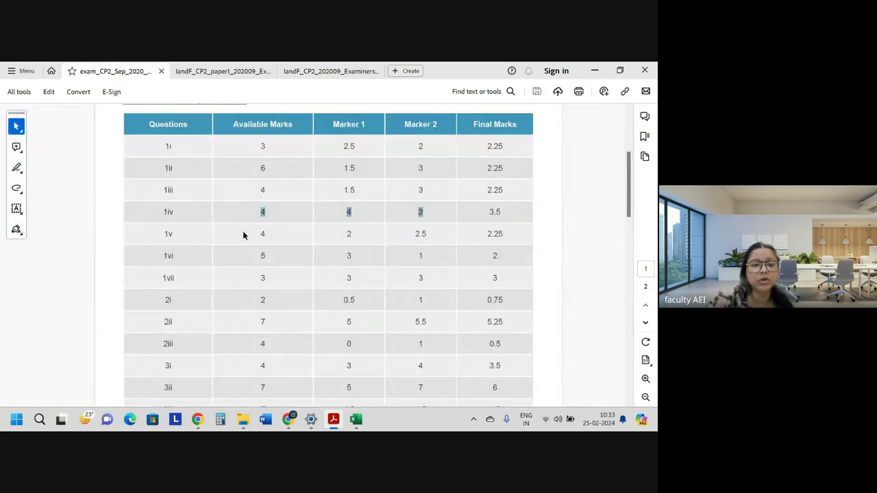
click(212, 70)
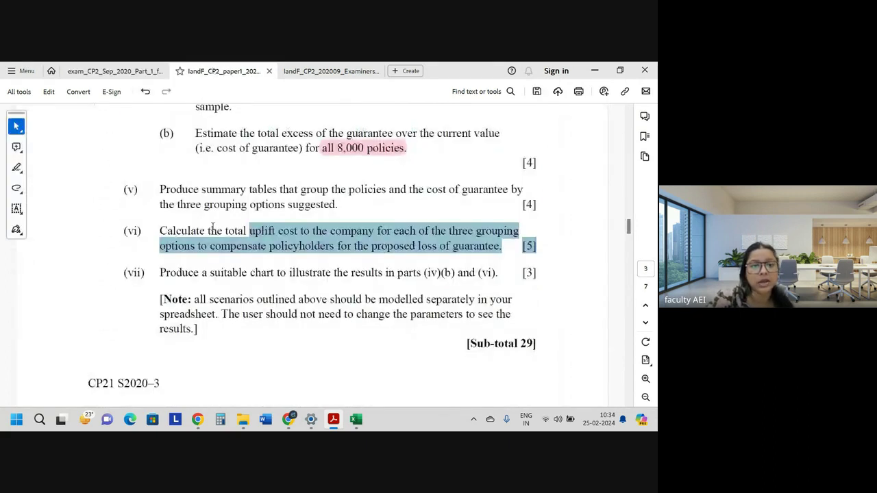
click(116, 70)
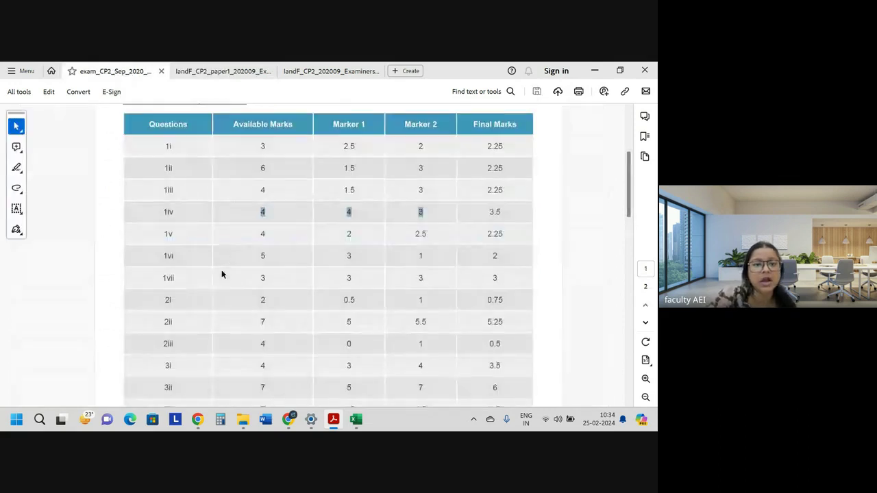
drag(253, 236, 428, 241)
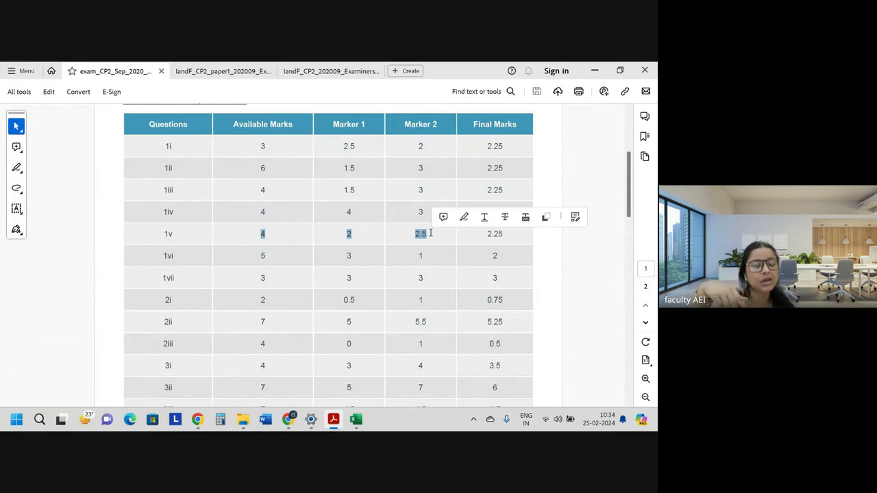
drag(259, 257, 414, 265)
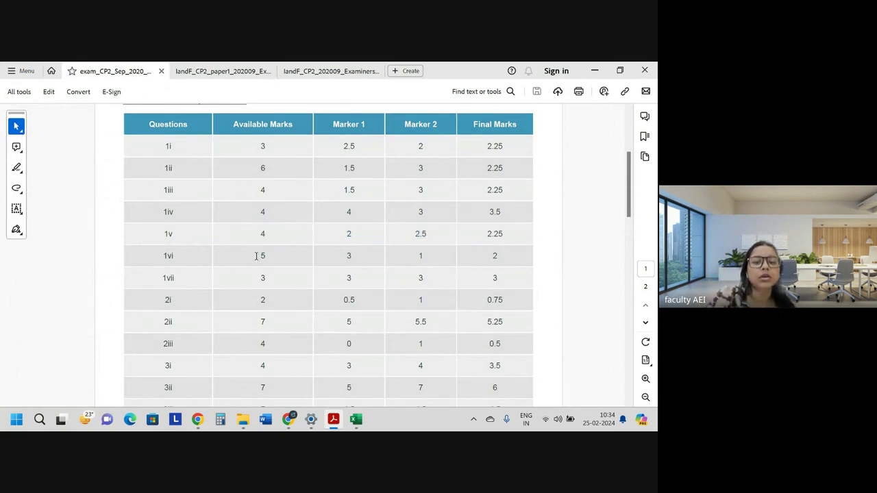
click(432, 261)
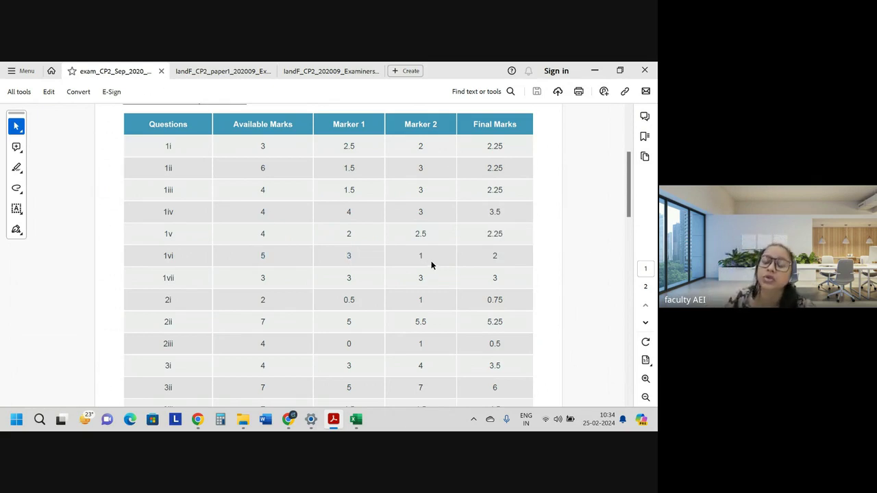
click(431, 260)
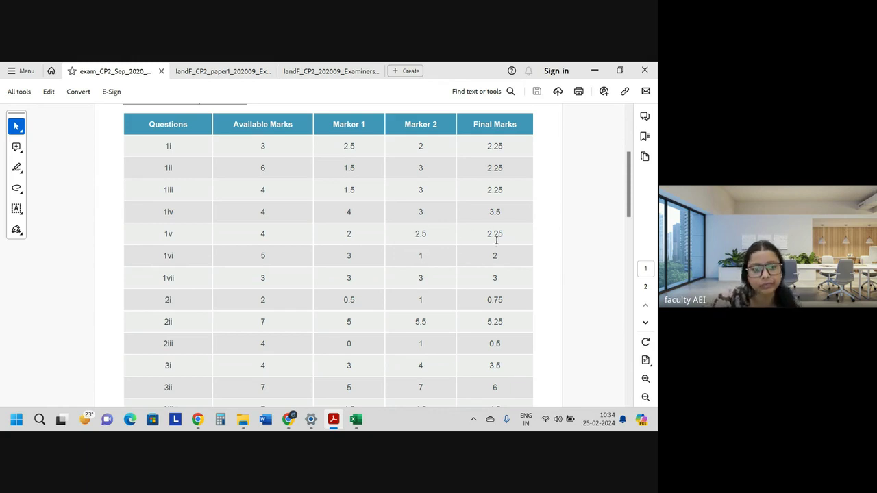
click(249, 72)
Highlight part (vii)'s chart requirement, cross-check the marks table, then bring the CP2 workbook forward.
drag(160, 272, 439, 274)
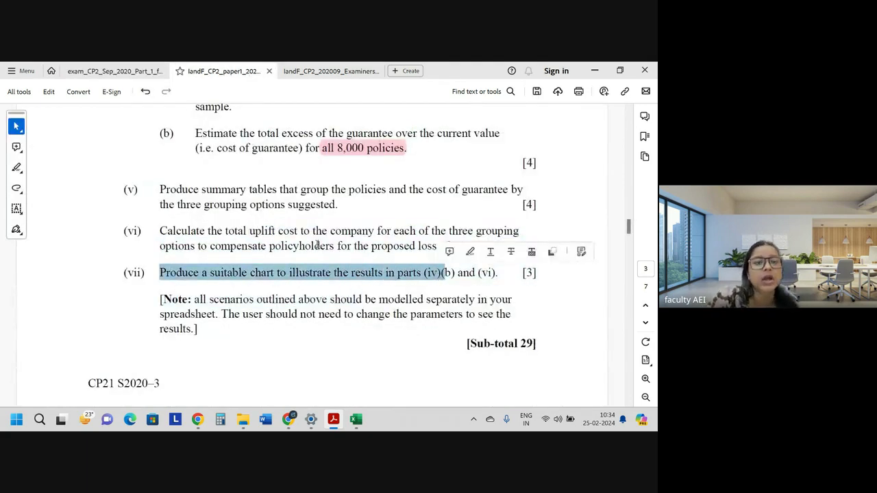
click(113, 71)
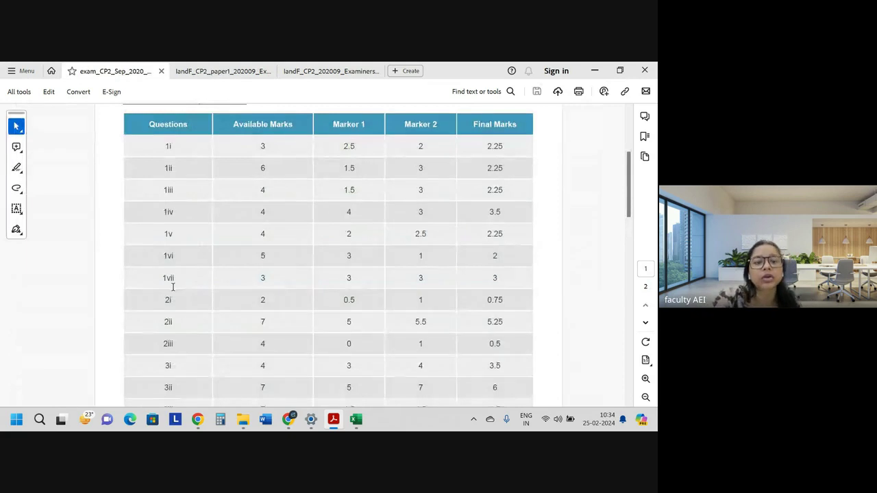
click(253, 71)
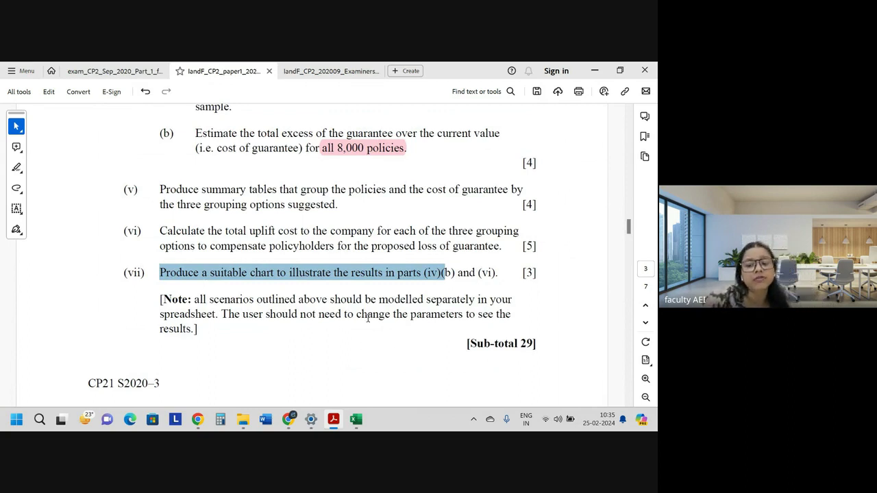
mouse_move(356, 420)
click(330, 379)
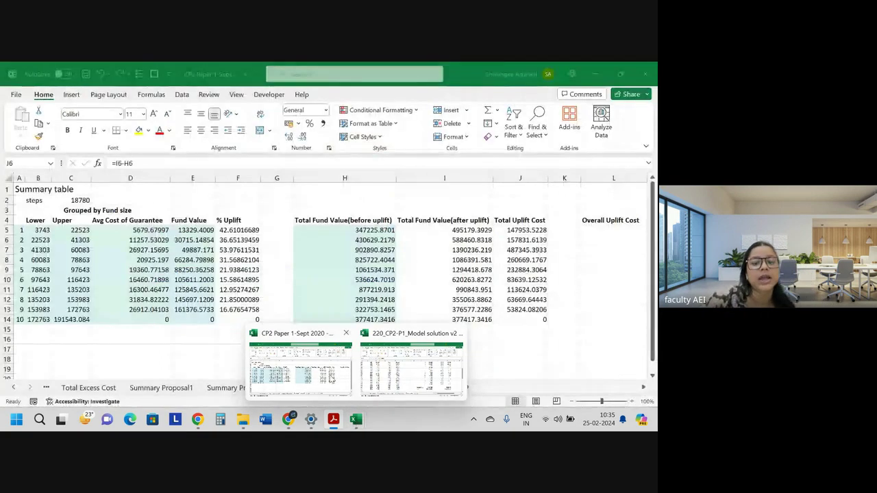
View the model solution's Graphs sheet chart of grouping-option costs, then return to the question paper.
click(376, 391)
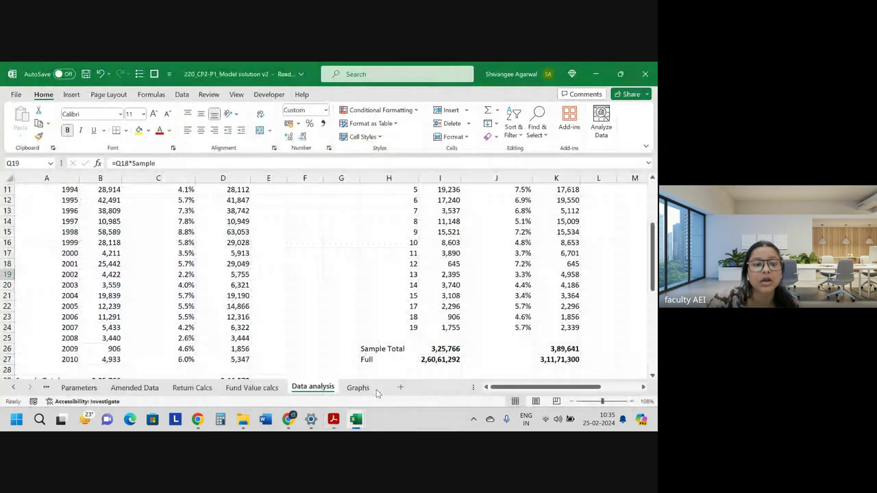
click(370, 388)
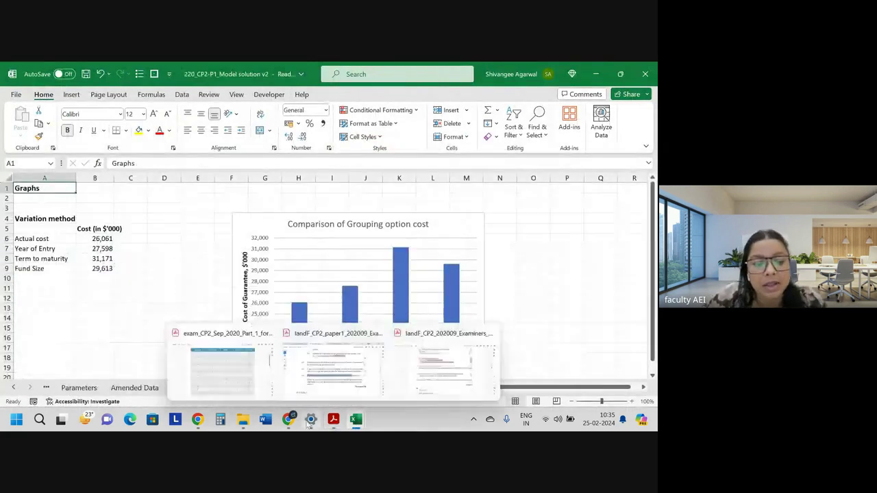
mouse_move(333, 420)
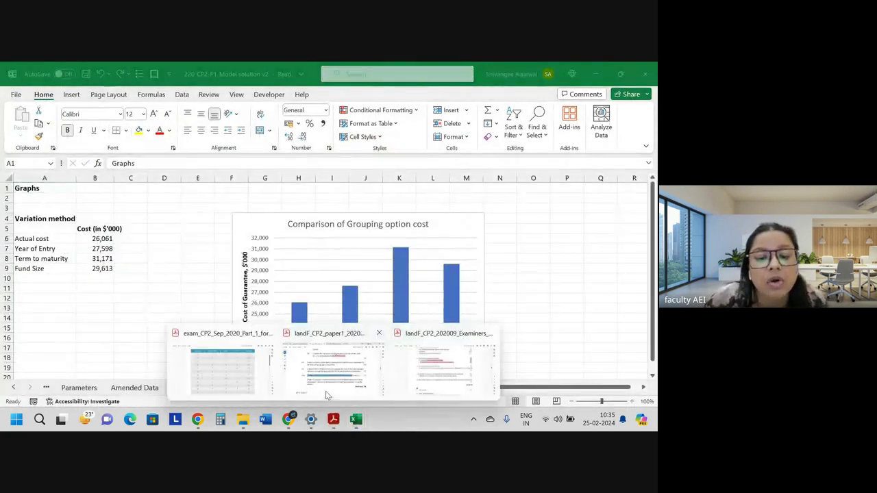
click(327, 396)
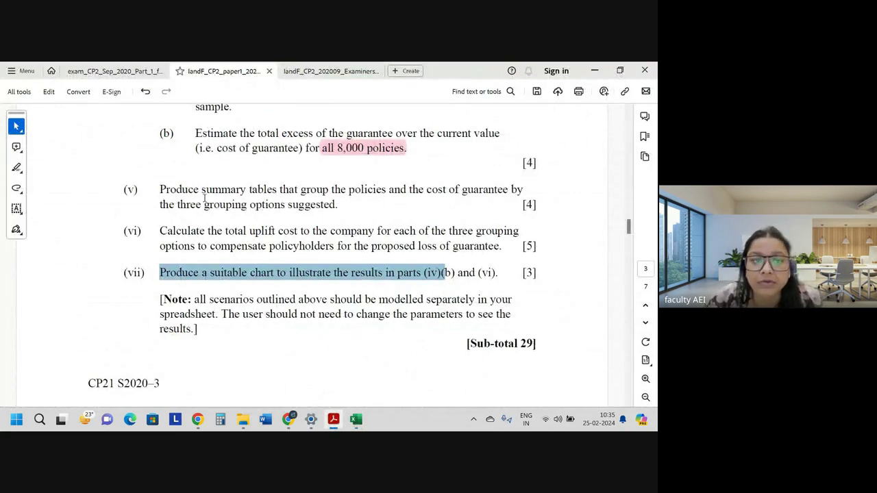
Review the part (iv)(b) cost-of-guarantee wording and the all 8,000 policies highlight, then return to Excel.
scroll(221, 192, up, 1)
drag(217, 197, 346, 183)
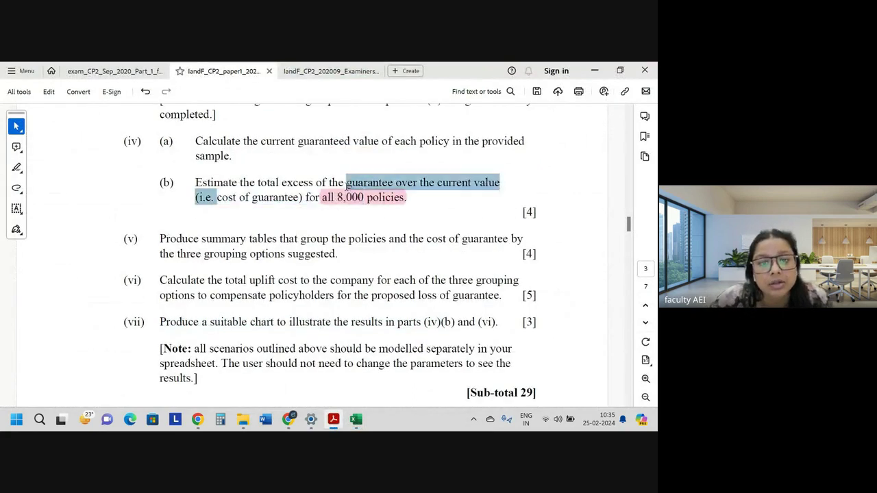
click(364, 197)
click(409, 322)
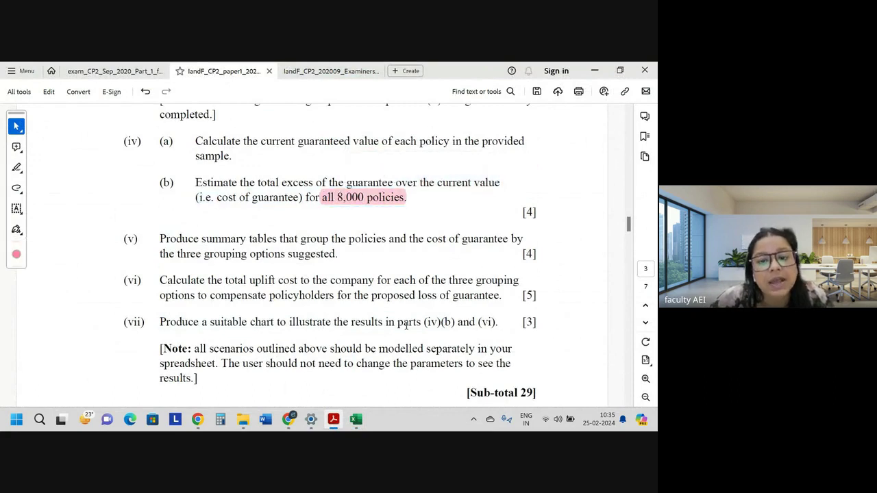
key(alt+Tab)
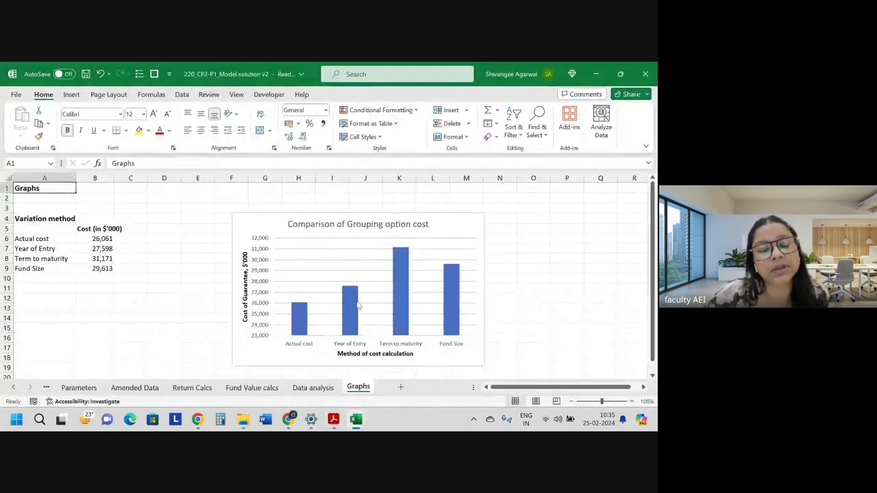
Inspect the formula behind the Actual cost value in cell B6 without changing it.
click(101, 238)
double_click(101, 239)
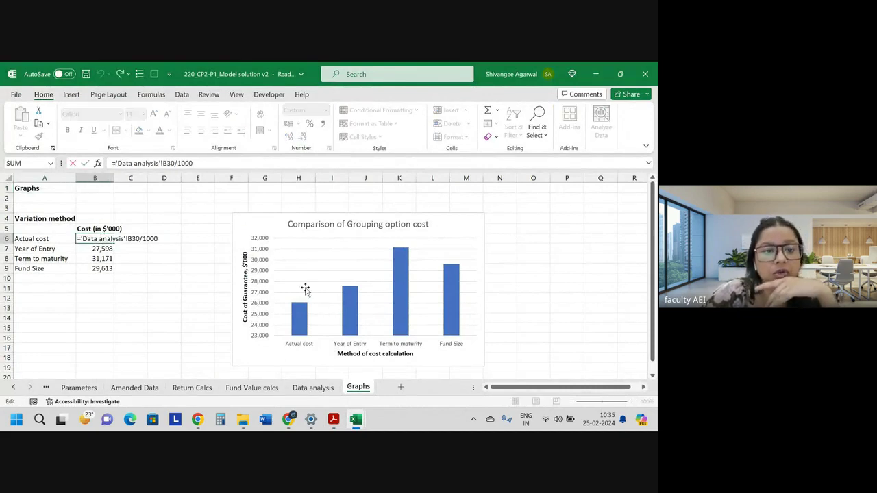
key(Escape)
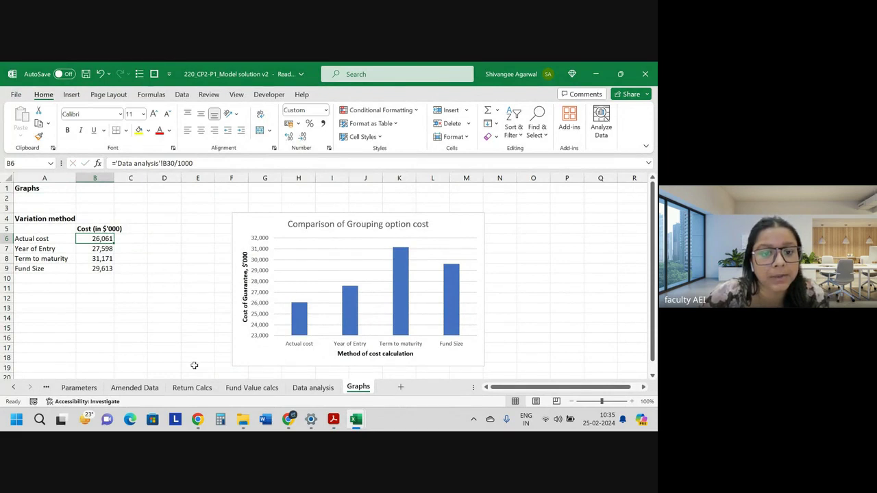
Check the Sample Total formula in B29 on the Data analysis sheet.
click(313, 388)
scroll(108, 262, up, 4)
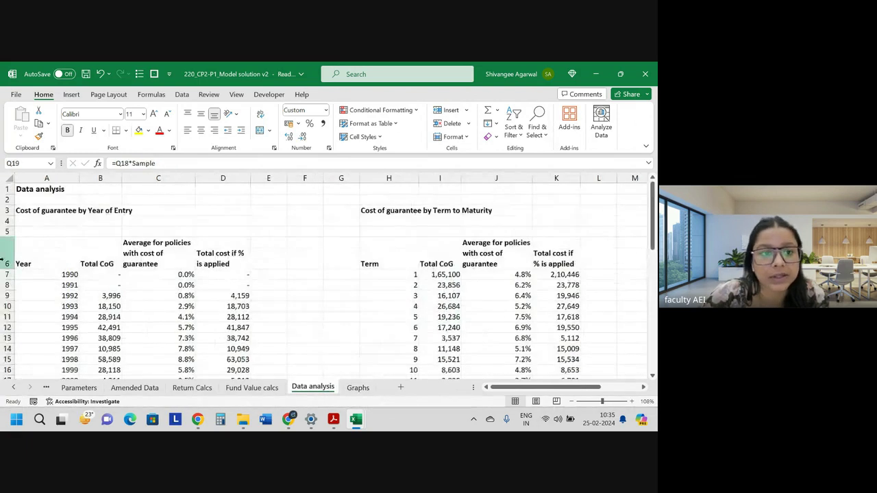
scroll(108, 262, down, 3)
scroll(108, 263, down, 5)
click(108, 255)
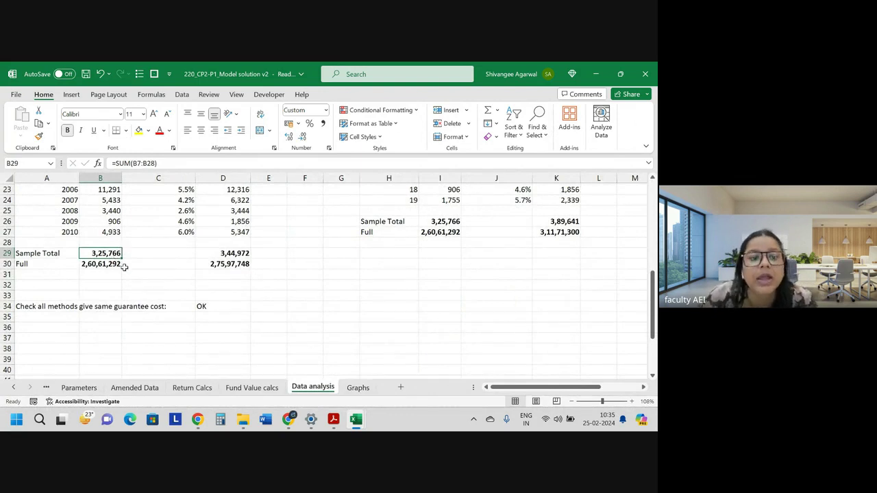
Check the Year of Entry and Term to maturity cost formulas in B7 and B8 on Graphs.
click(358, 387)
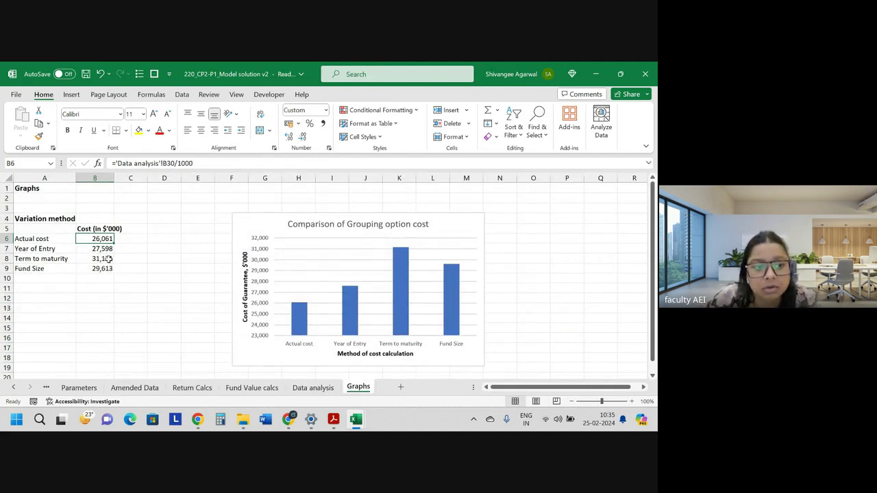
click(107, 251)
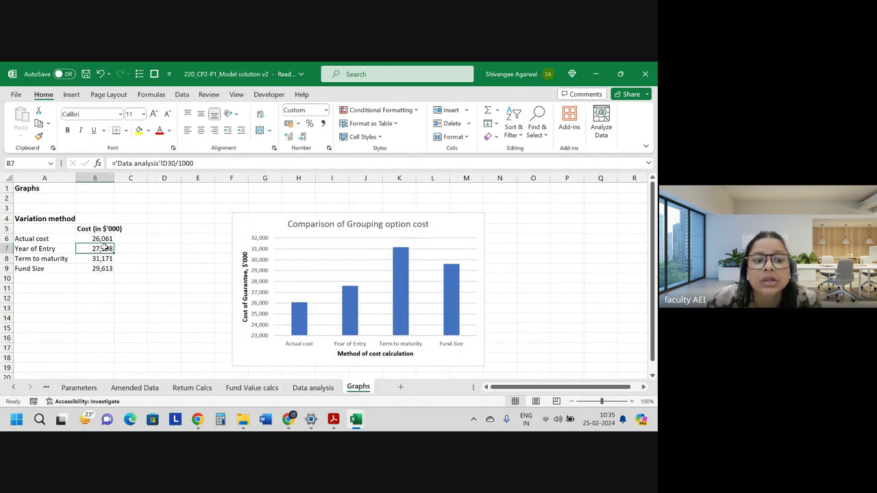
click(101, 260)
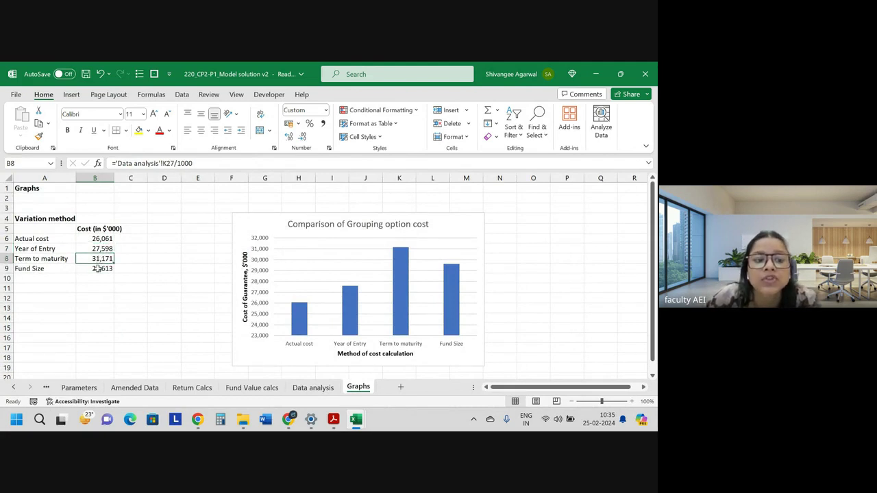
Check the Data analysis totals in D29 and the term-to-maturity total in K26.
click(313, 388)
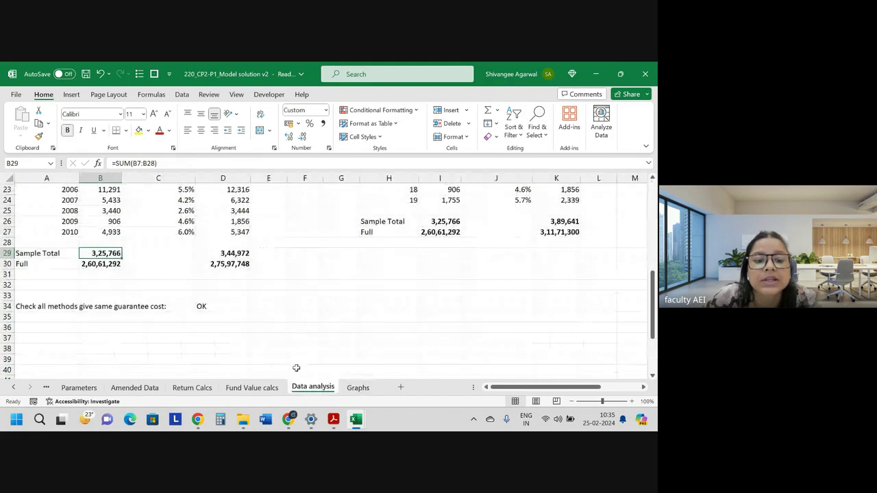
click(217, 255)
click(551, 223)
scroll(256, 345, up, 7)
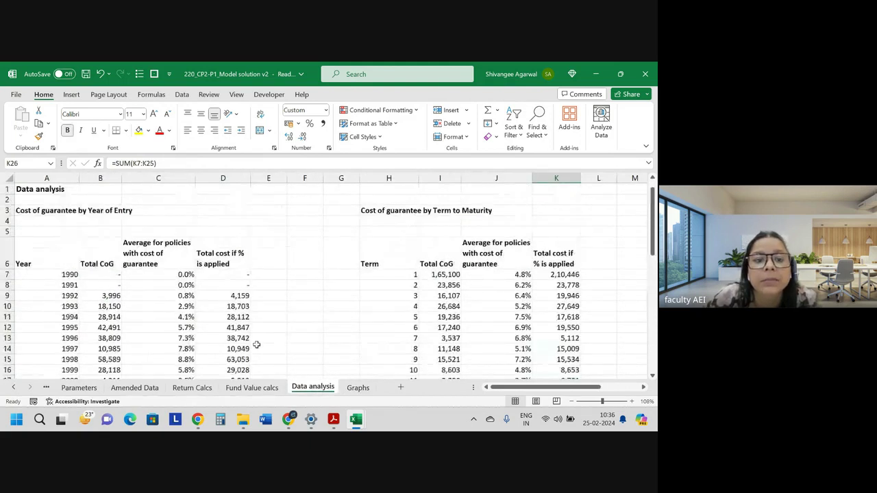
scroll(257, 345, down, 3)
scroll(252, 340, down, 3)
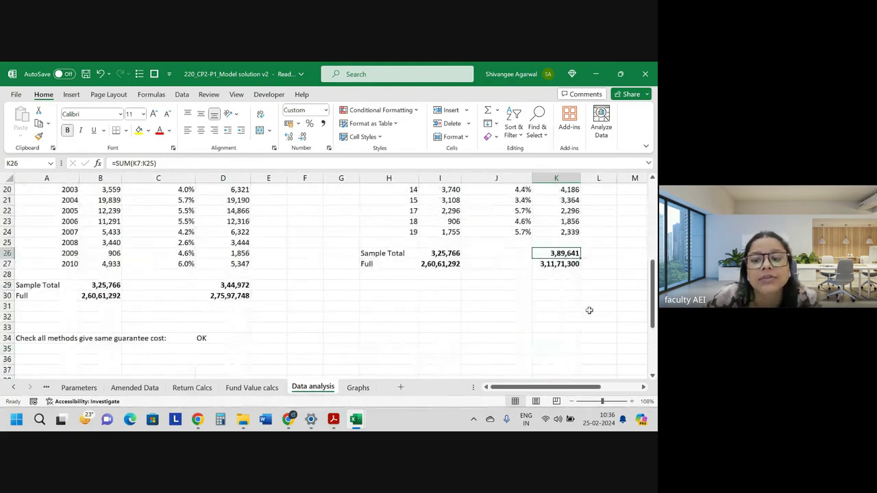
Move the grouping-option cost chart up and left beside the B6:B9 table, then switch to the CP2 Paper 1 workbook.
click(358, 388)
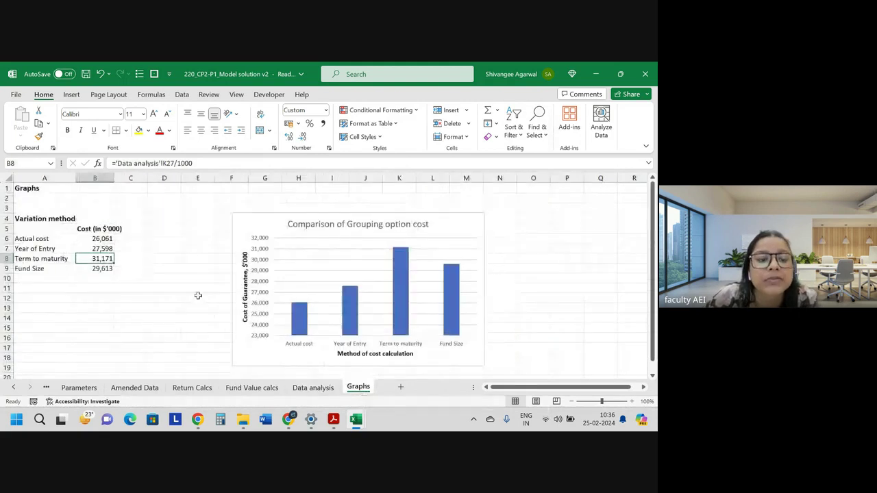
drag(106, 249, 106, 270)
click(89, 239)
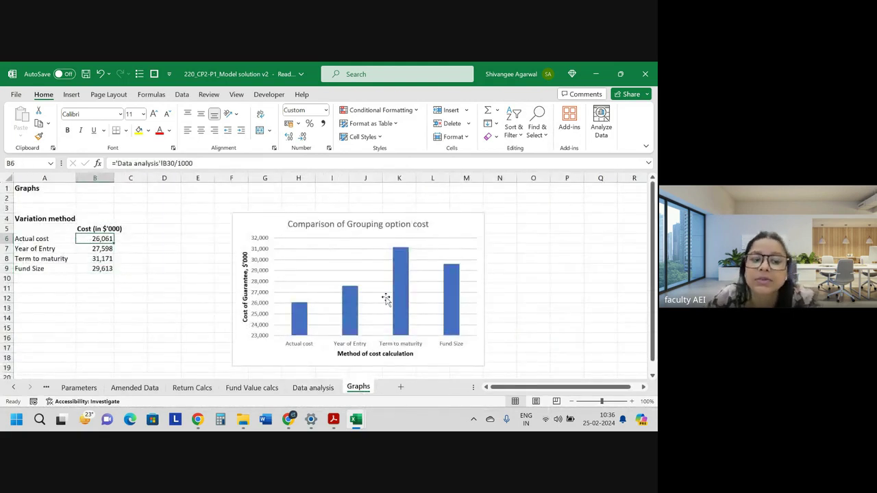
drag(251, 226, 209, 207)
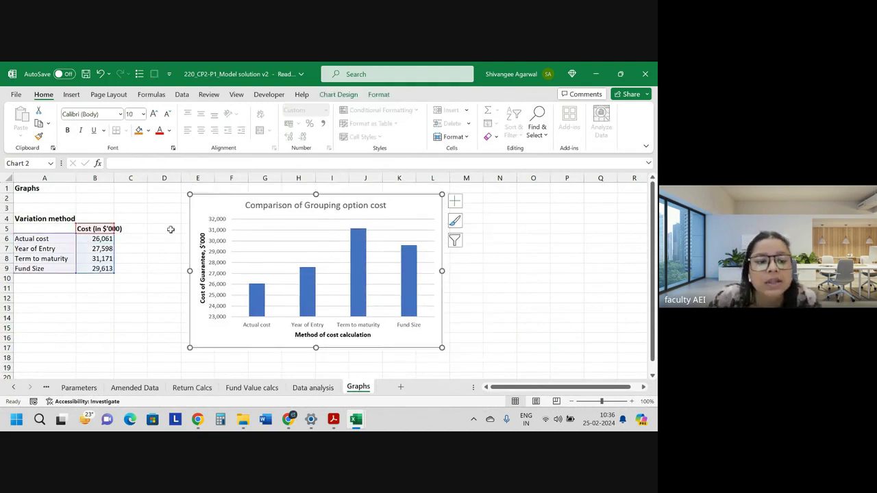
click(158, 250)
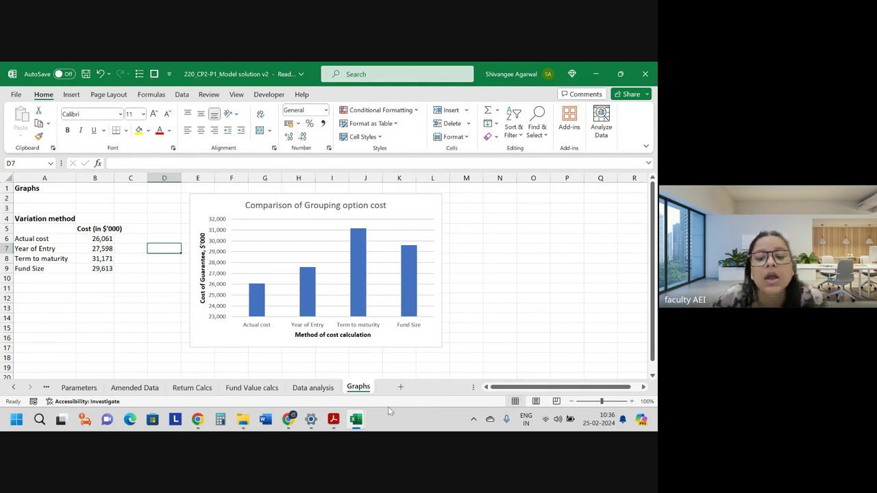
click(295, 366)
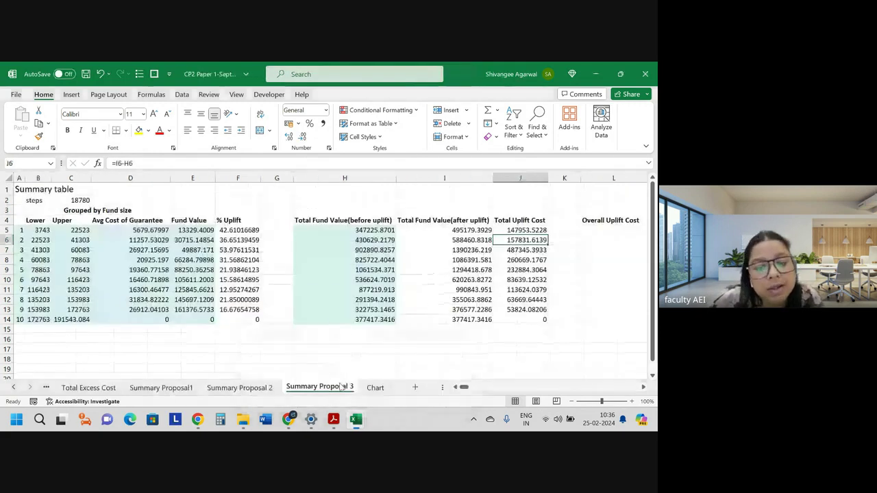
Review the Chart sheet's Overall Uplift Cost chart and its B4:B6 costs, then stop recording in Google Meet.
click(375, 387)
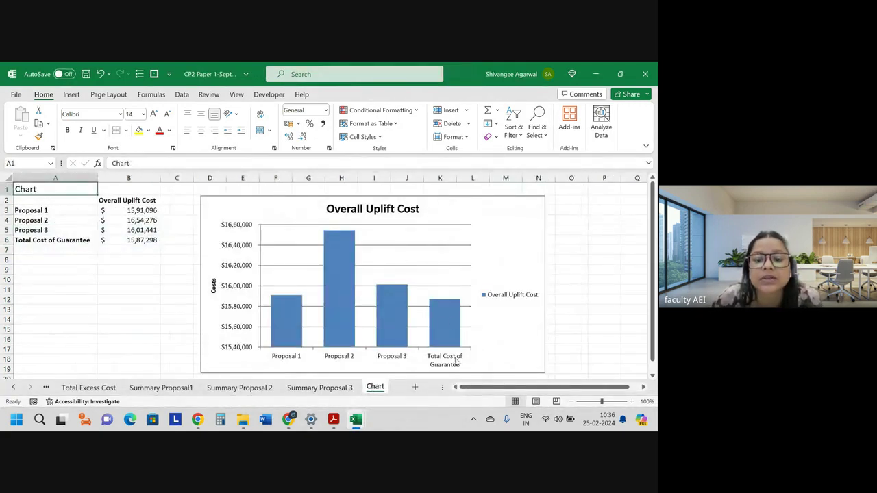
click(140, 210)
drag(140, 220, 143, 242)
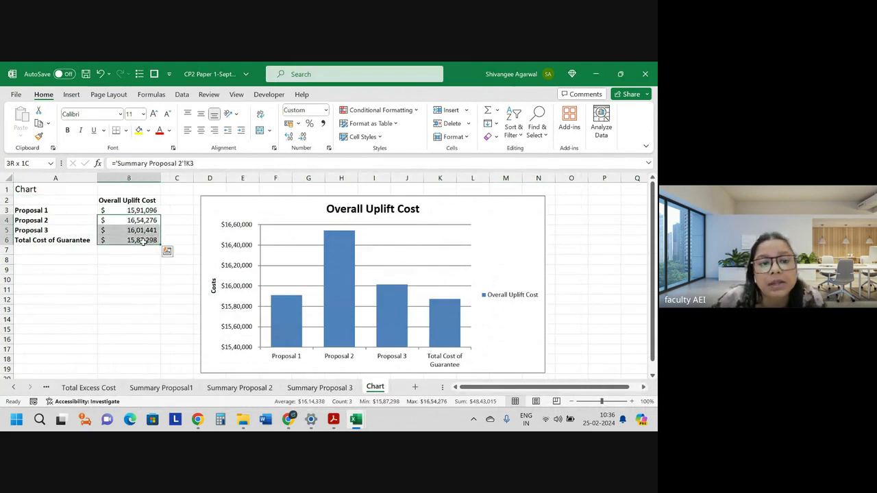
mouse_move(458, 272)
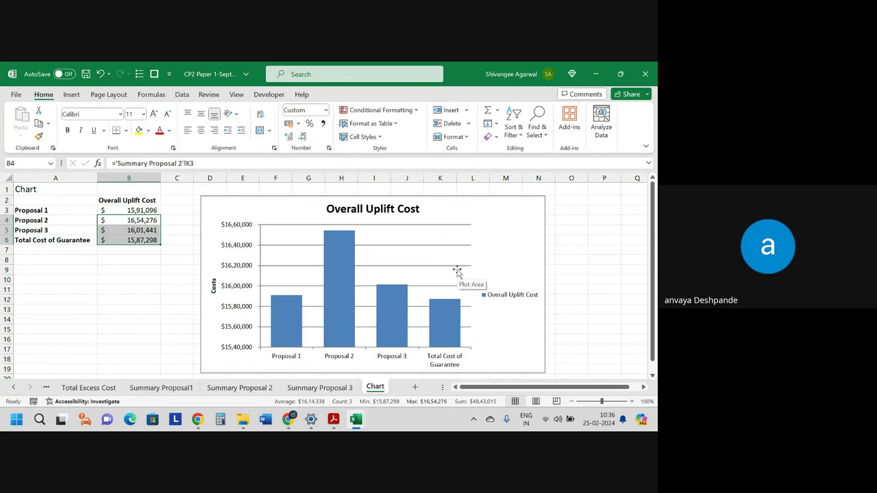
click(599, 260)
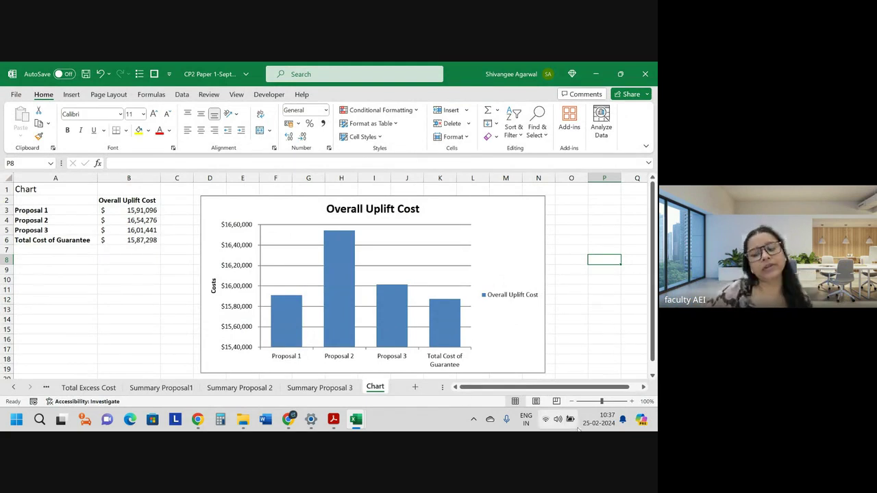
click(288, 419)
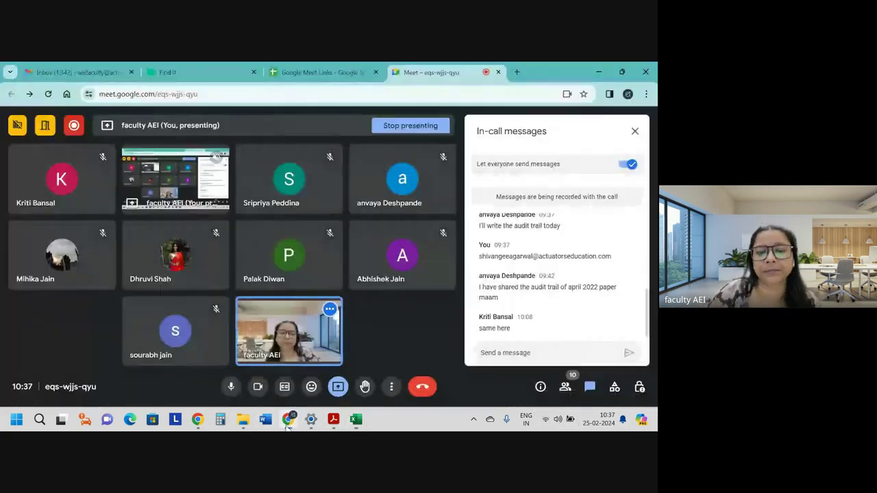
click(75, 128)
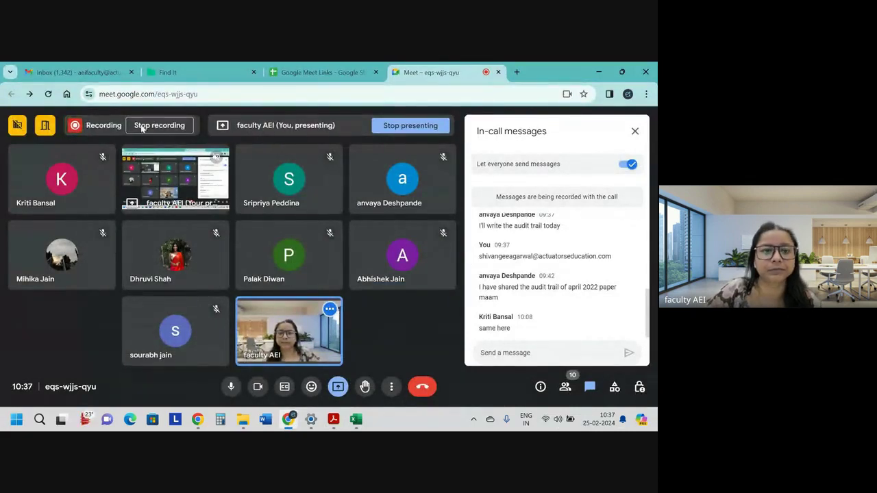